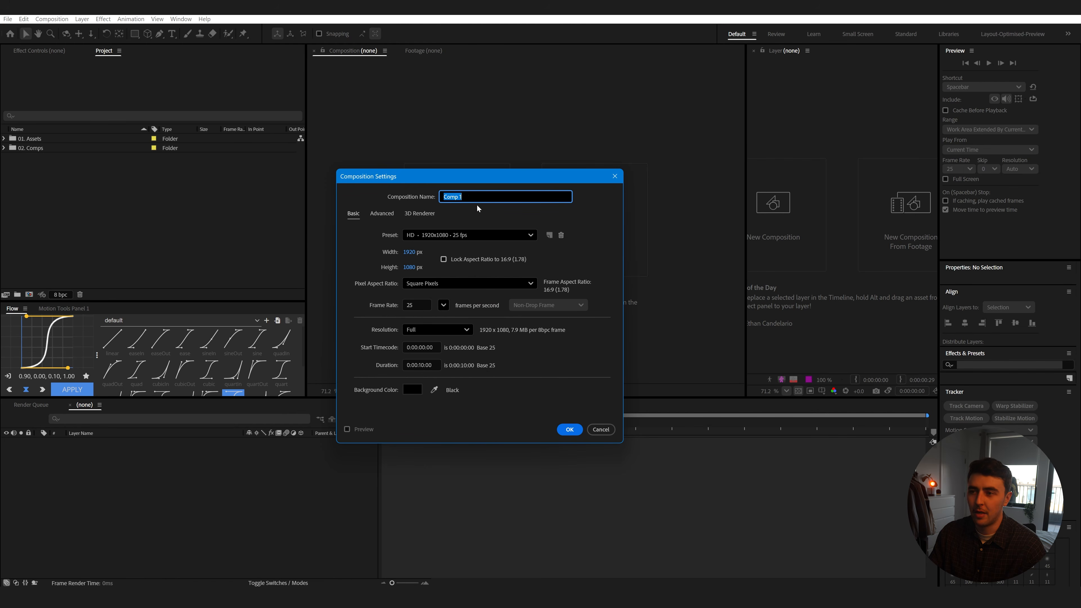
Create a composition named Scene_01 and set its duration to 5 seconds.
text(Scene)
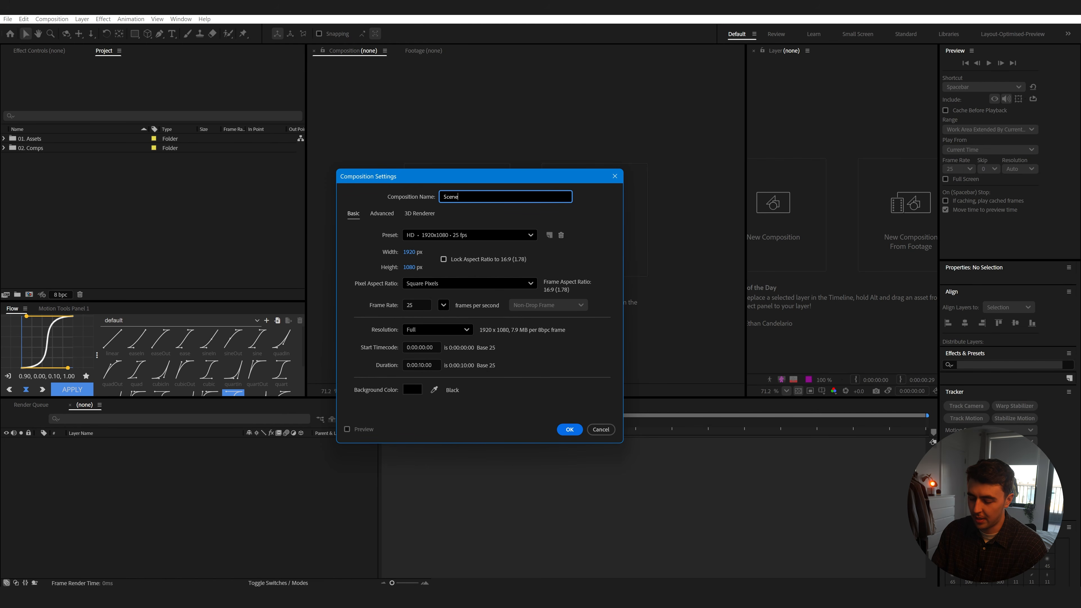
key(Return)
click(51, 18)
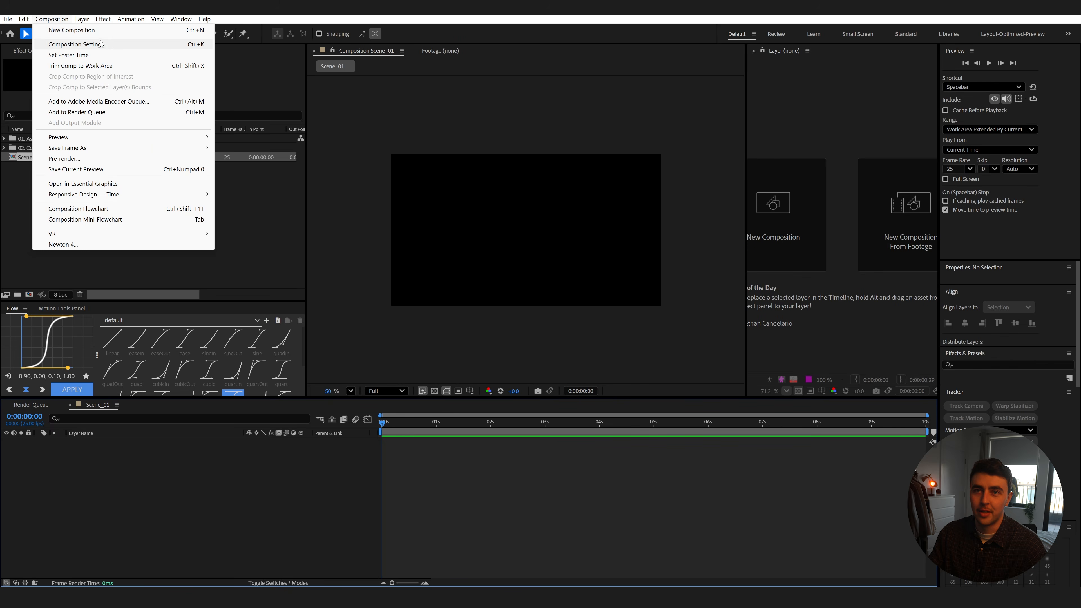
click(63, 43)
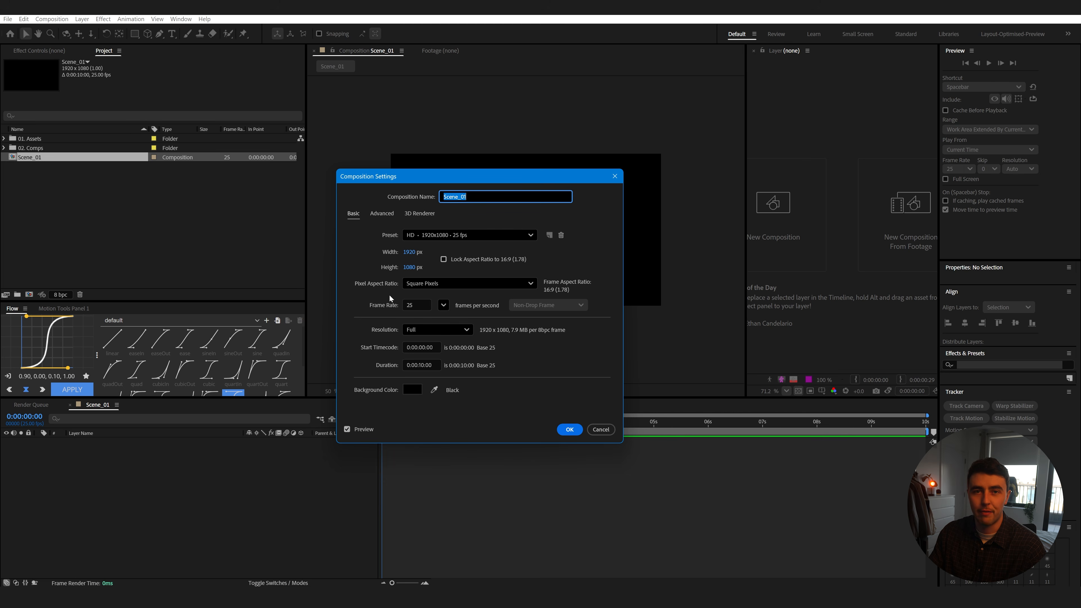
click(419, 365)
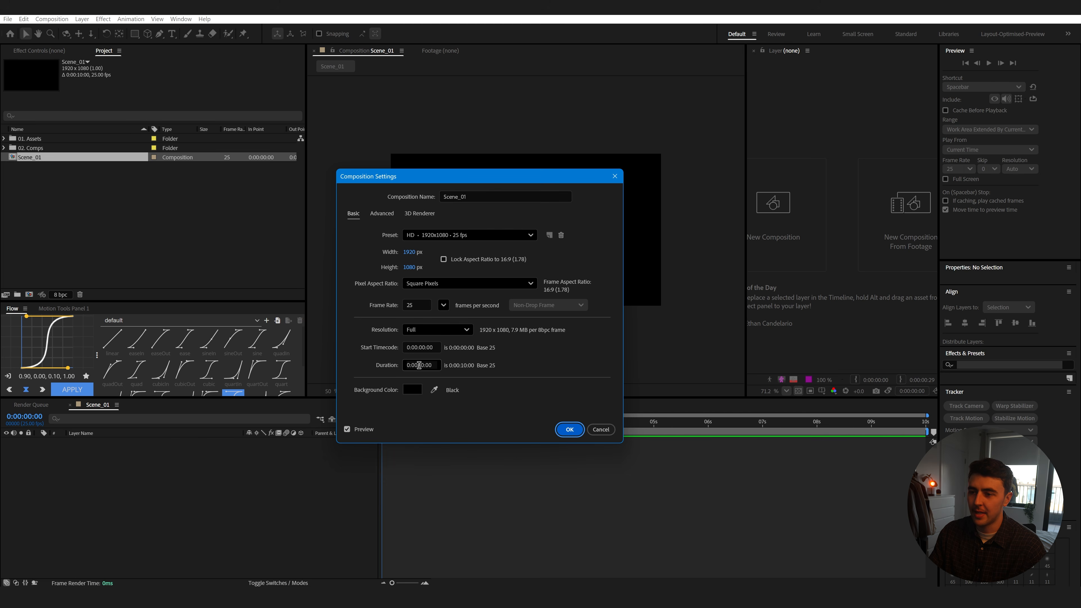
click(424, 365)
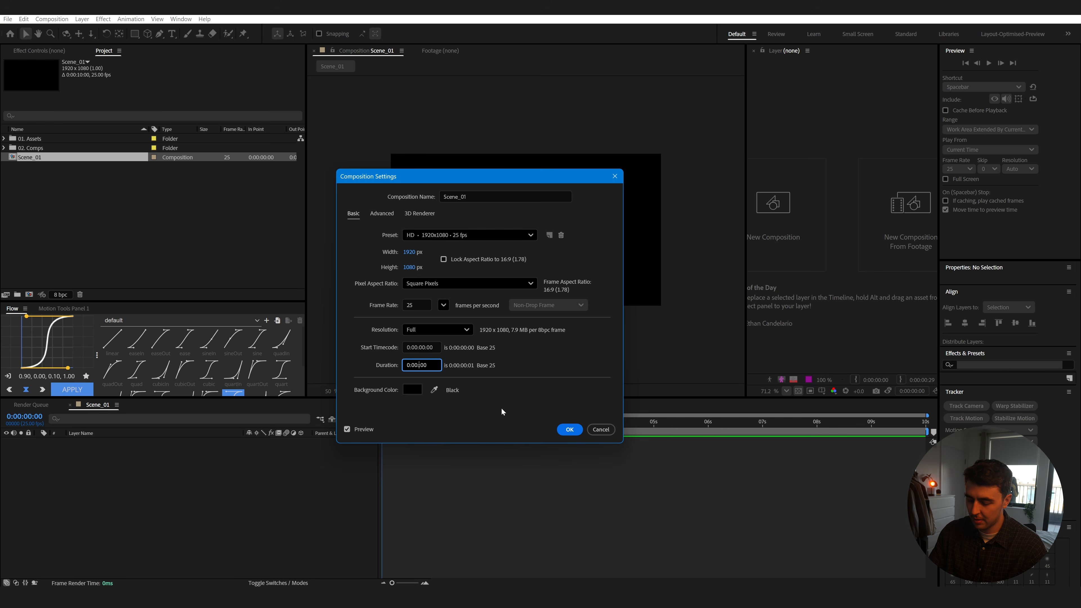
text(5)
key(Return)
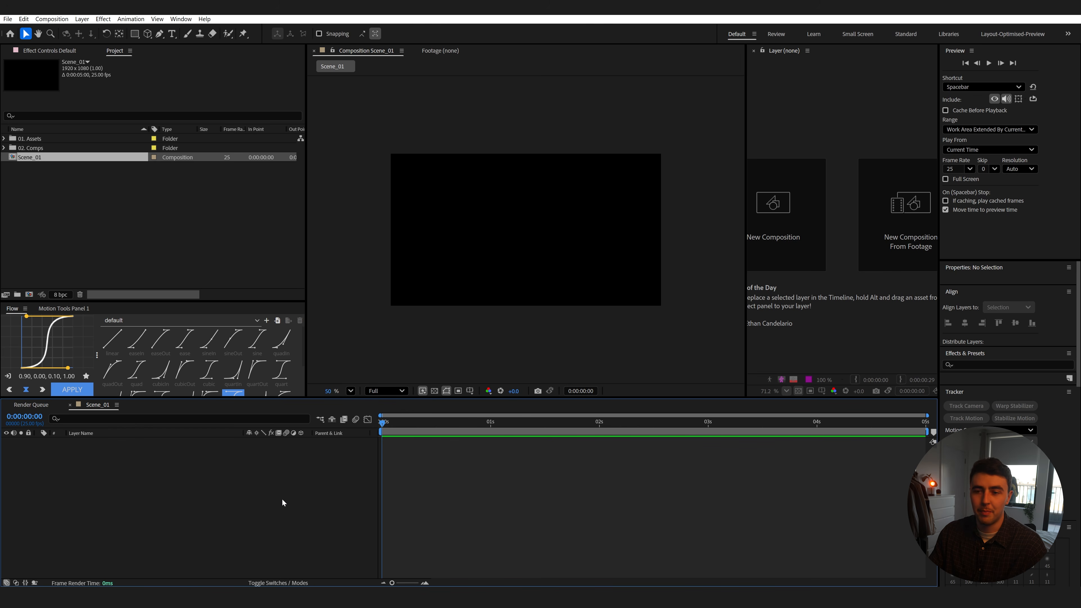
Add a composition-size solid layer with the colour 0A0A0A to Scene_01 as the background.
right_click(192, 457)
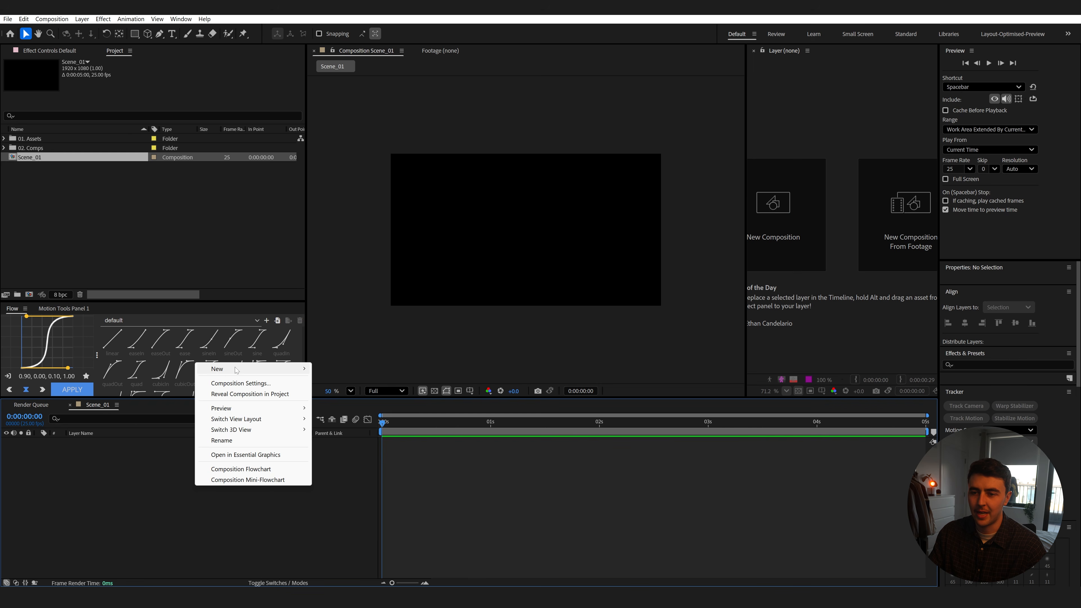
mouse_move(233, 374)
click(335, 393)
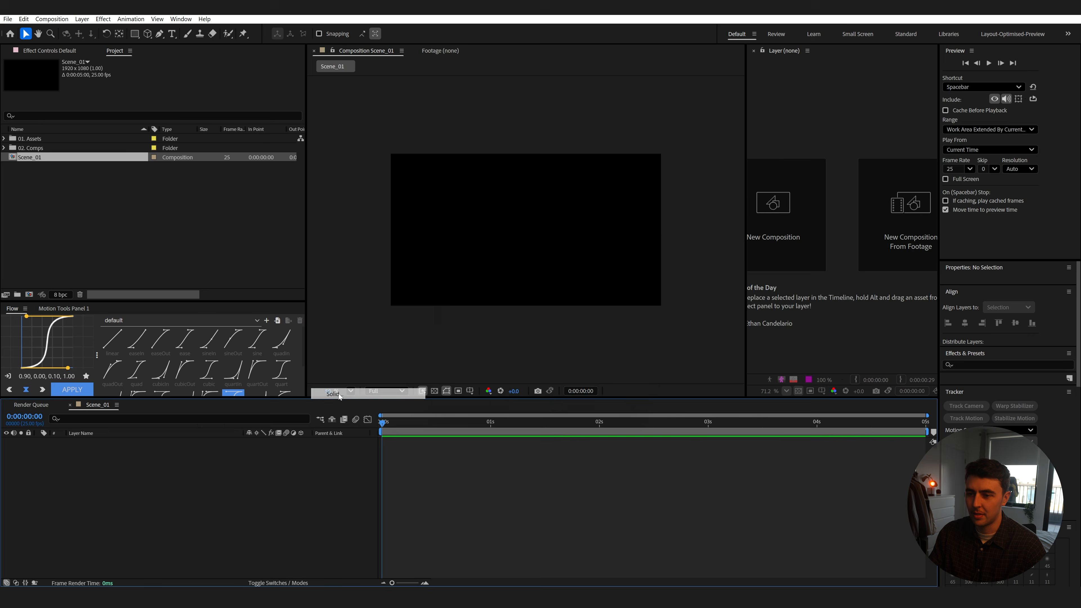
click(537, 368)
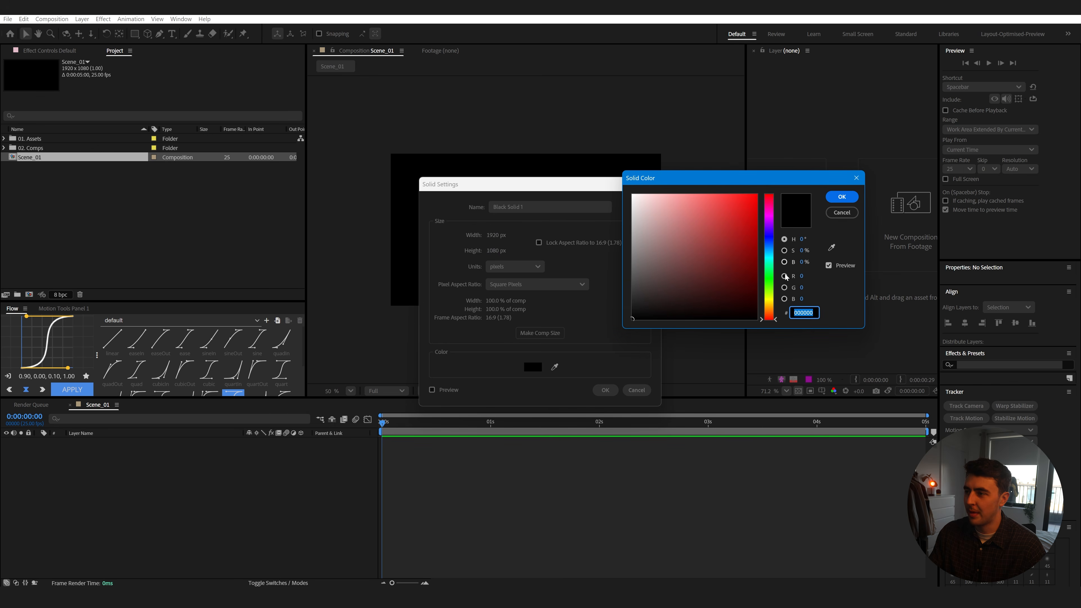
text(0A0A0A)
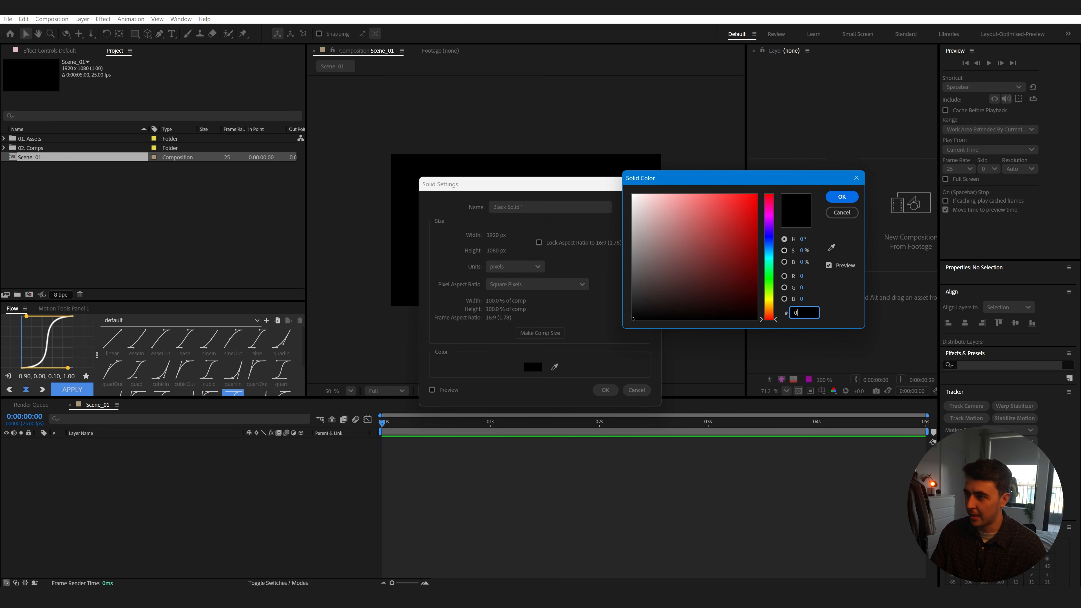
key(Return)
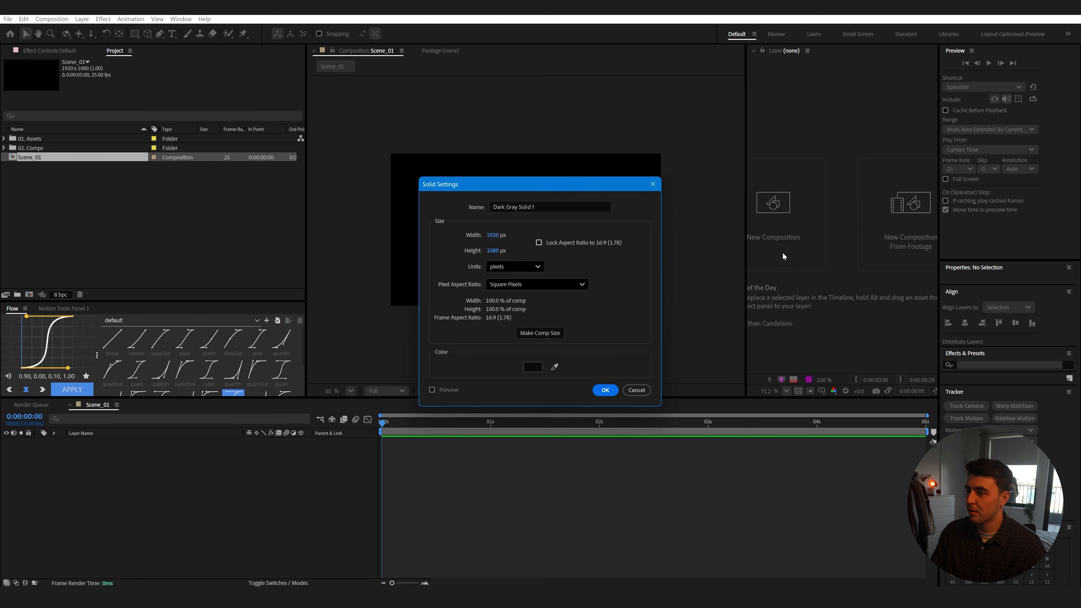
click(609, 388)
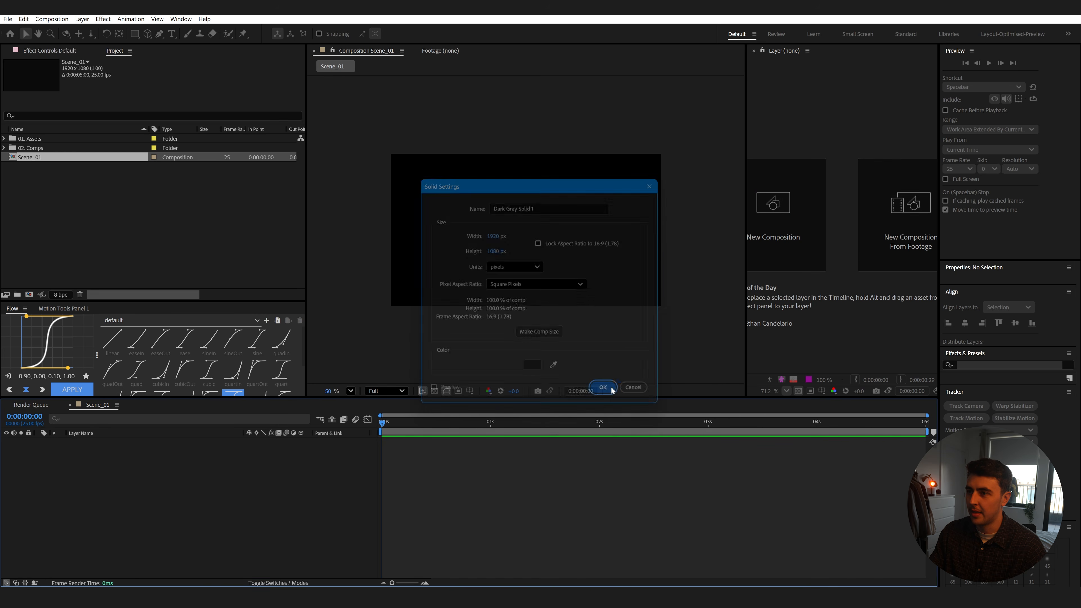
key(shift+slash)
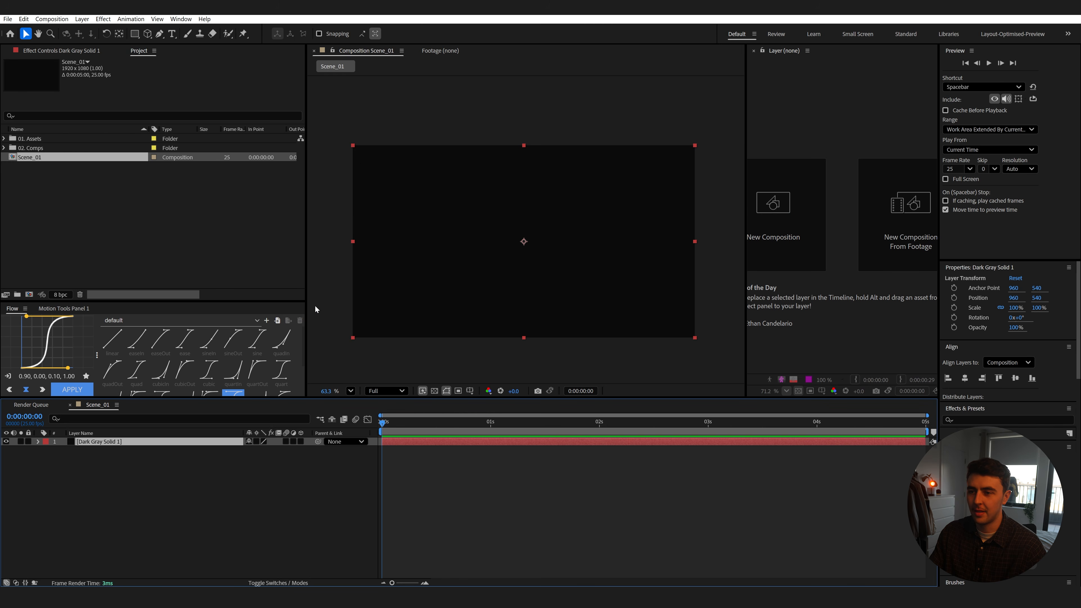
Draw a tall rectangle with a white-yellow-red gradient fill over the frame's left edge, extending past its top and bottom, as a new shape layer.
right_click(164, 500)
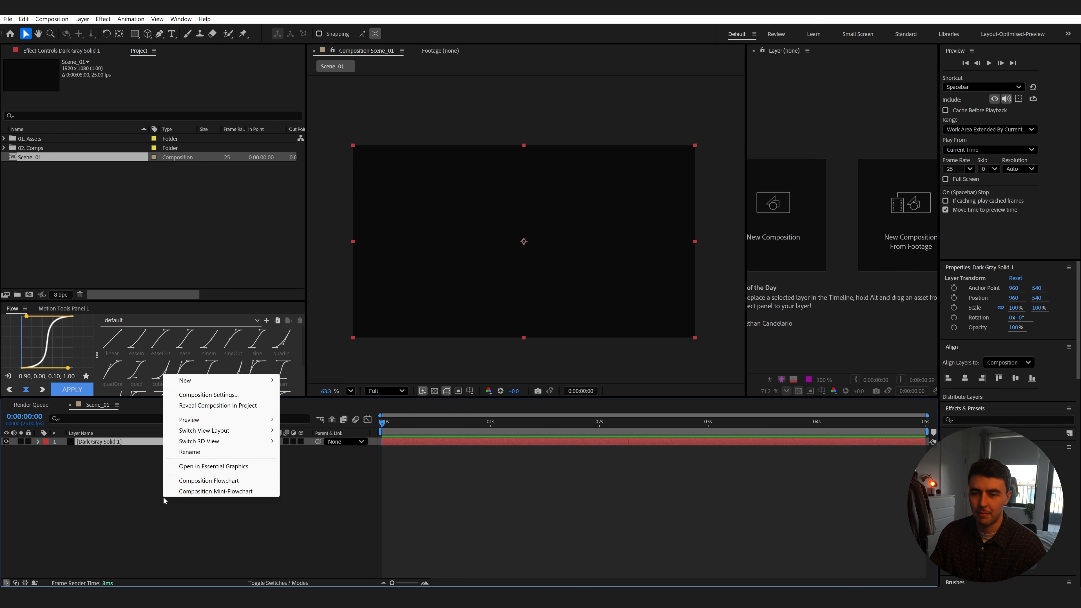
click(147, 484)
key(q)
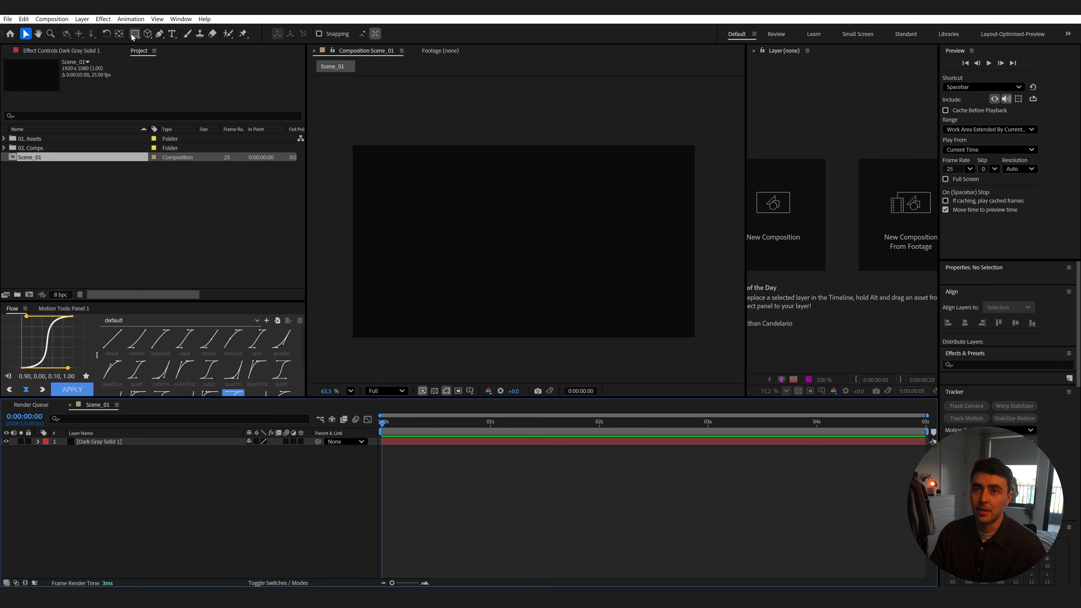
alt+click(321, 34)
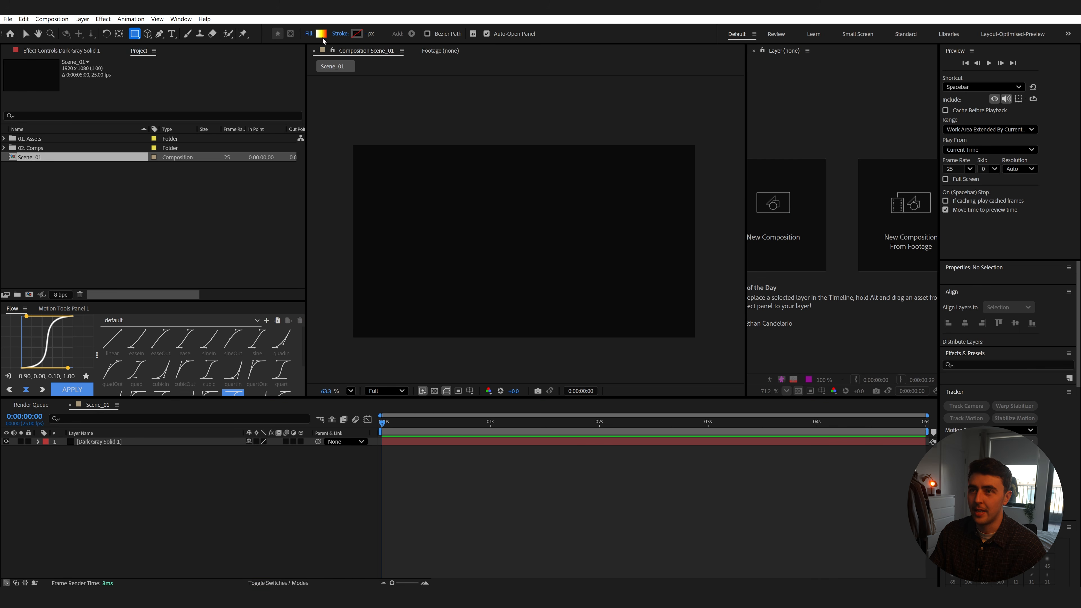
mouse_move(329, 113)
mouse_down()
mouse_move(411, 298)
mouse_move(415, 365)
mouse_up()
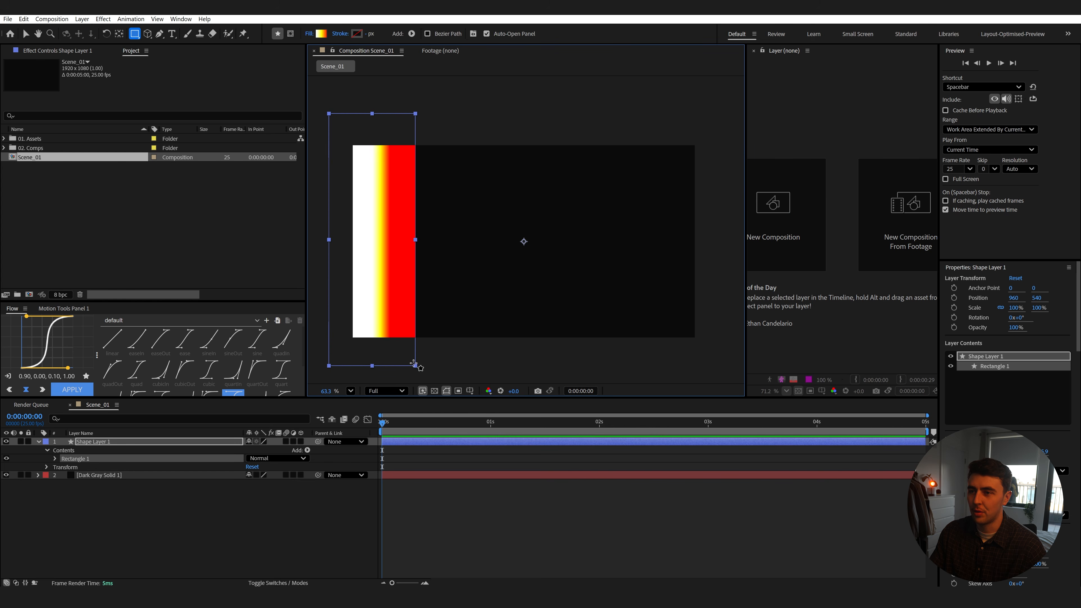
Review the colour stops of the rectangle's linear gradient fill in the gradient editor.
click(321, 34)
drag(671, 196, 543, 168)
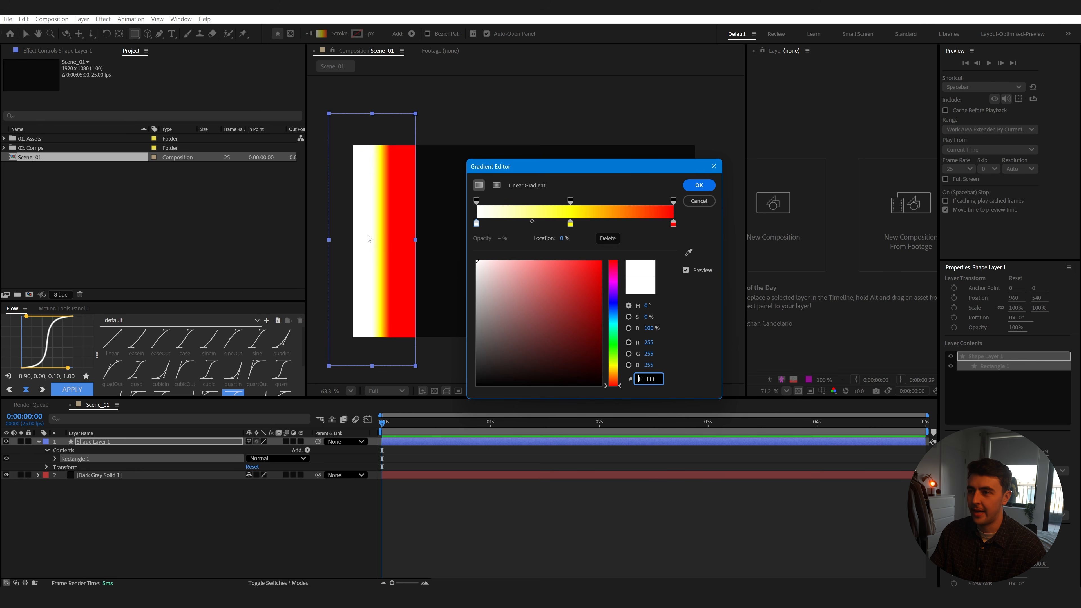
mouse_move(570, 222)
mouse_down()
mouse_move(583, 226)
mouse_move(573, 228)
mouse_up()
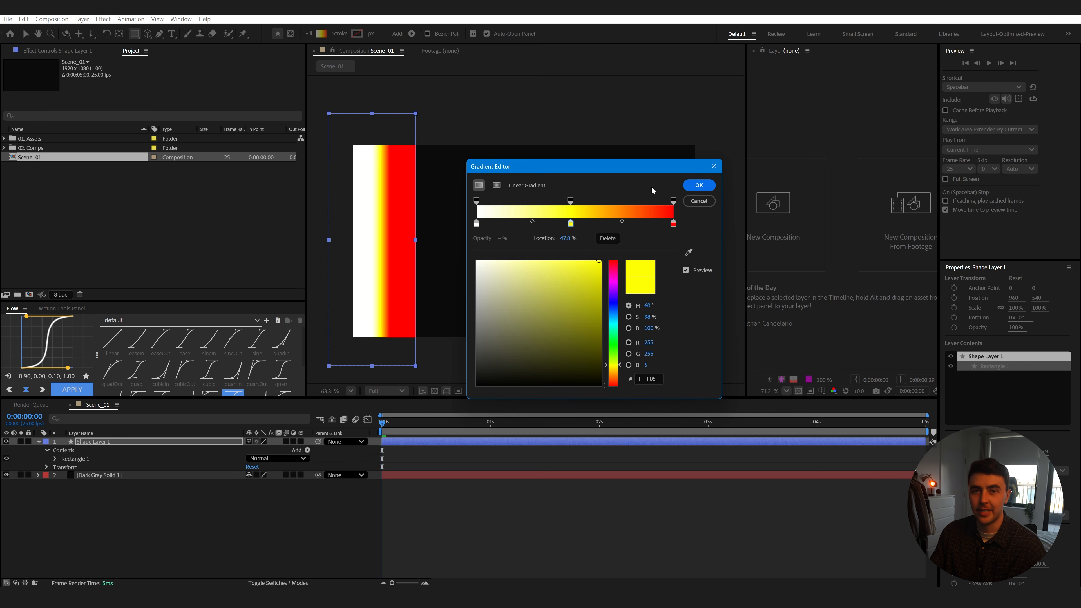
click(698, 185)
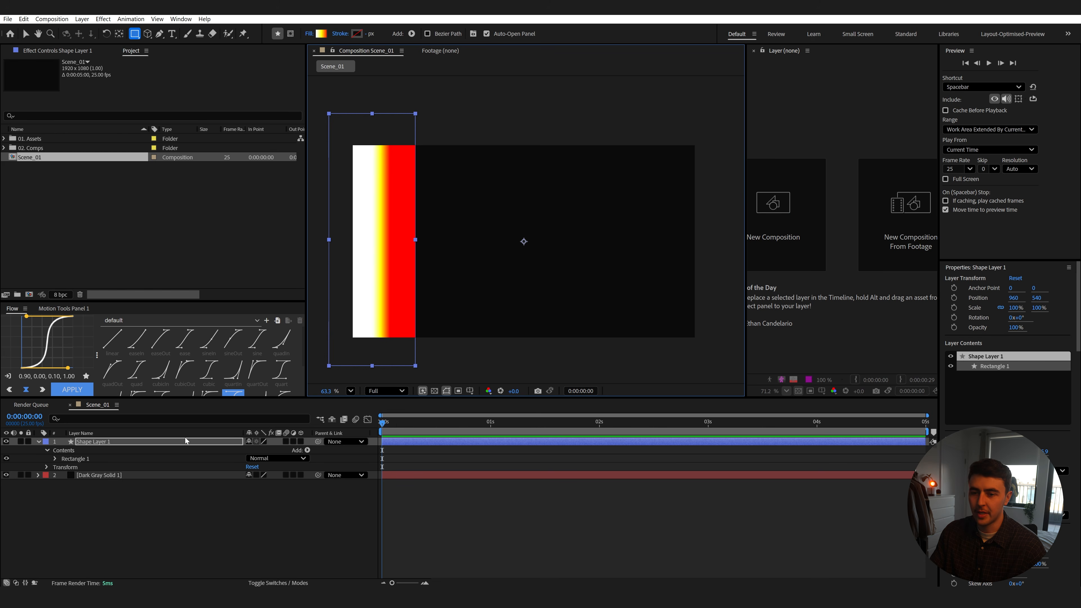
Rename the rectangle's shape layer to Leak_Left.
key(Return)
text(Leak_Left)
key(Return)
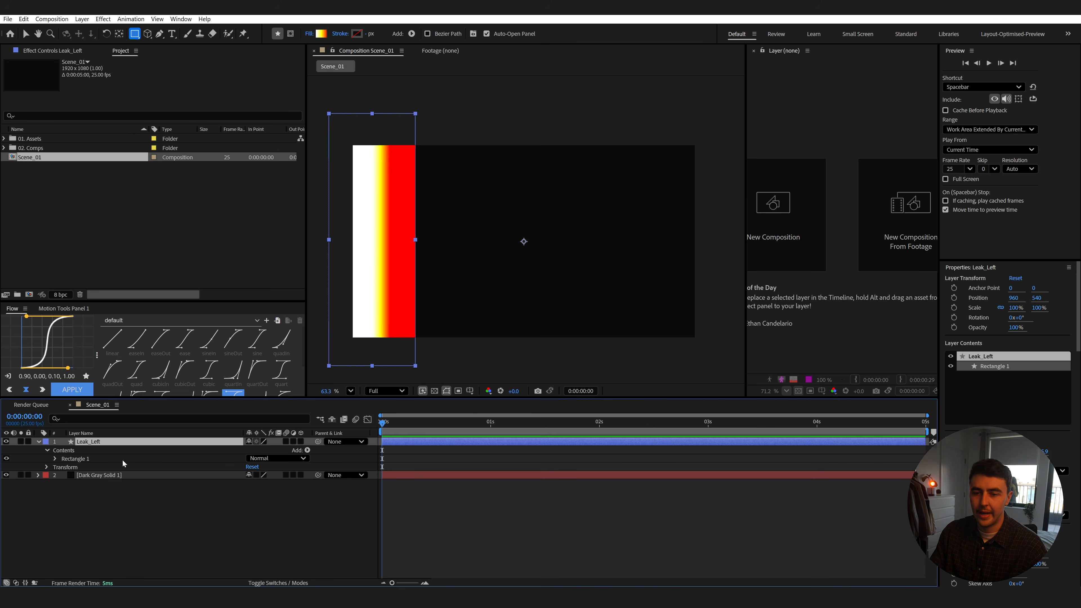
Pre-compose the shape layer as Leak_Left, moving all attributes into the new composition.
right_click(97, 445)
click(128, 367)
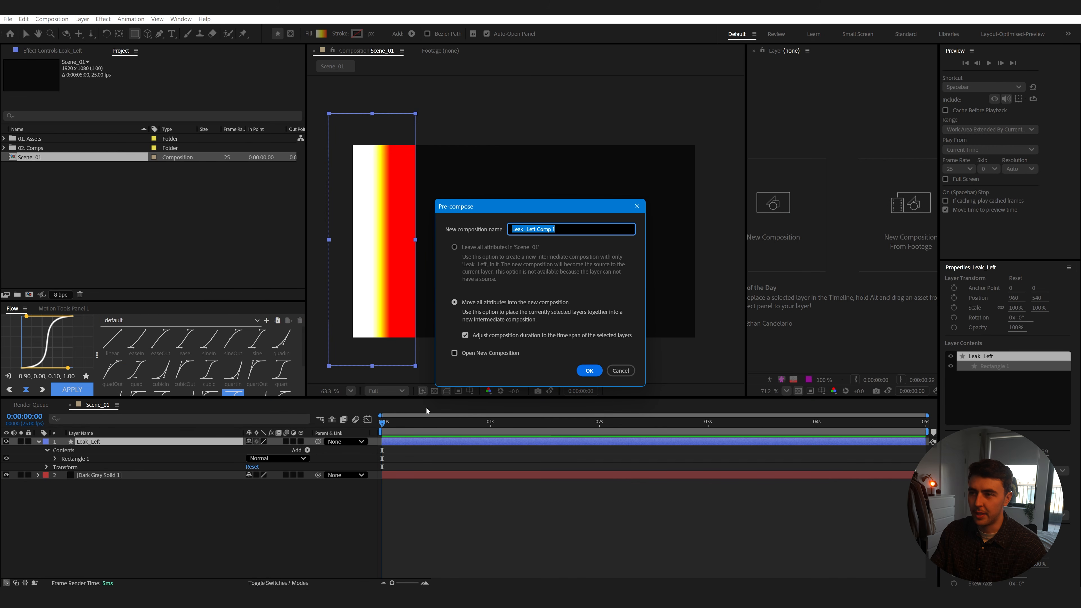
drag(566, 226, 533, 229)
key(BackSpace)
key(Return)
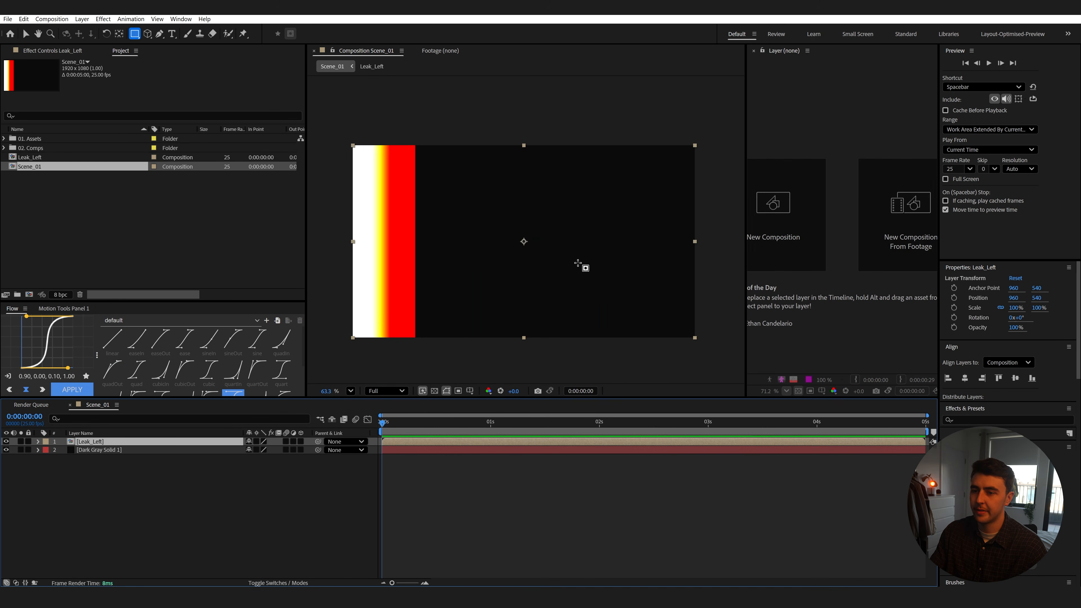
Inside the Leak_Left composition, apply Fast Box Blur to the shape layer with a blur radius of 54 and Repeat Edge Pixels enabled.
double_click(163, 441)
click(405, 441)
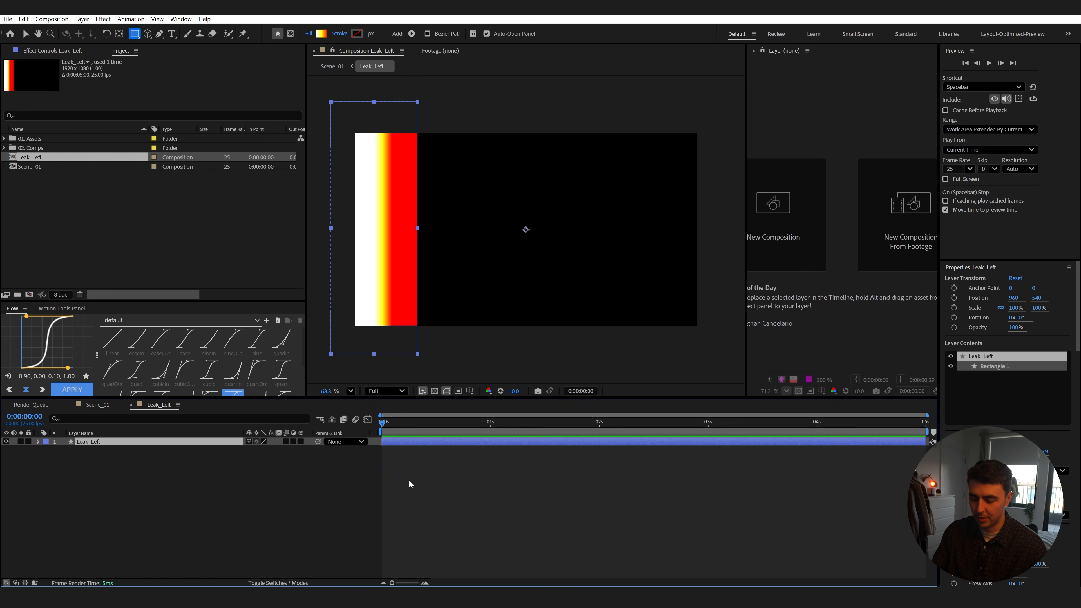
key(ctrl+space)
text(fas)
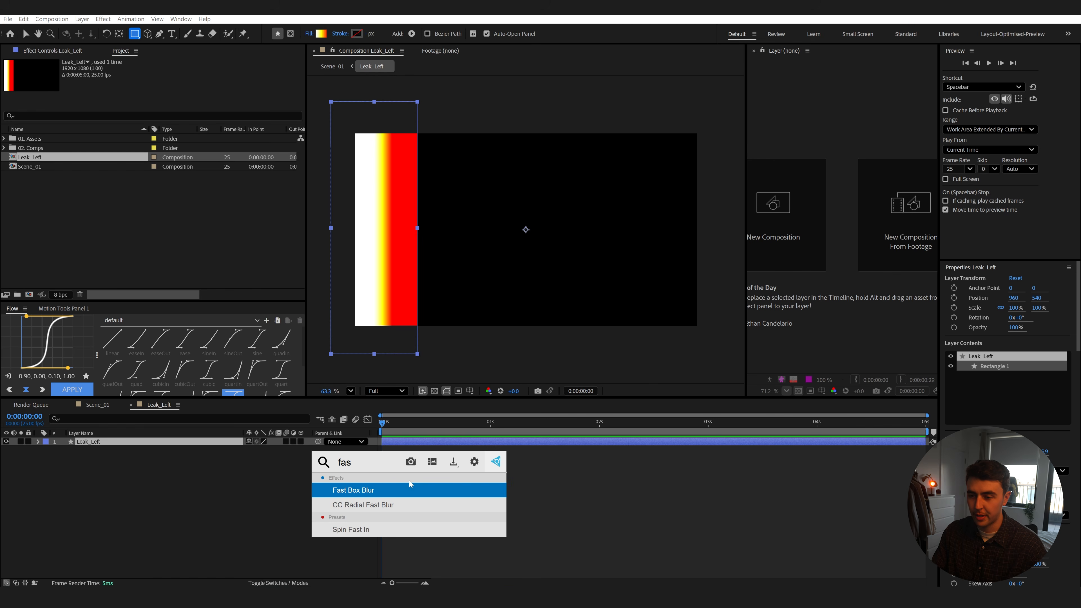
key(Return)
drag(166, 80, 198, 83)
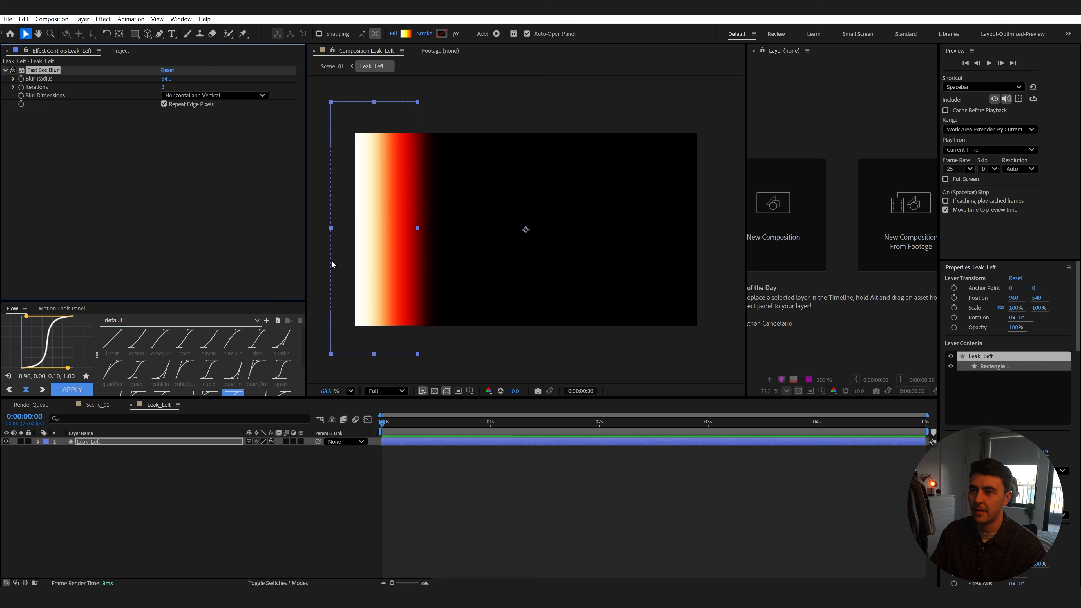
Add a 1920 x 1080 px dark gray solid above the shape layer in the Leak_Left composition.
drag(306, 256, 243, 245)
scroll(395, 264, up, 3)
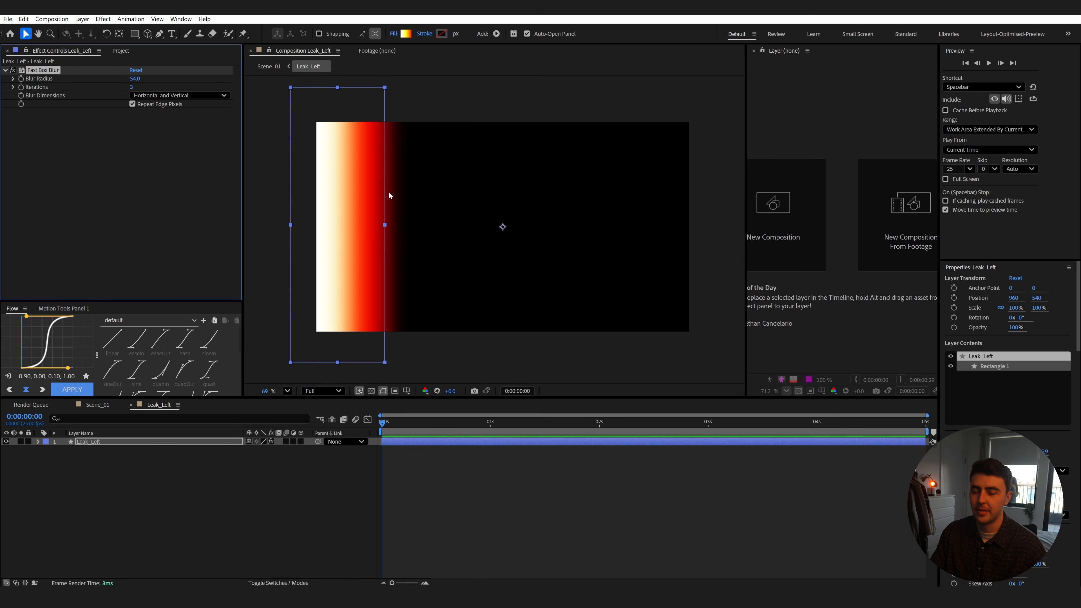
click(139, 532)
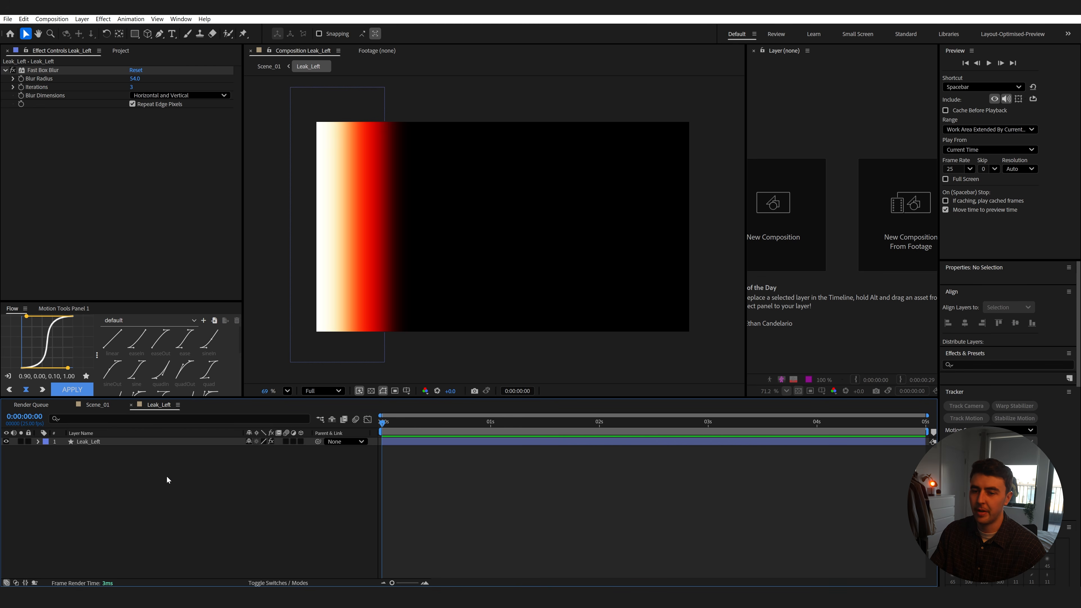
right_click(161, 480)
mouse_move(222, 365)
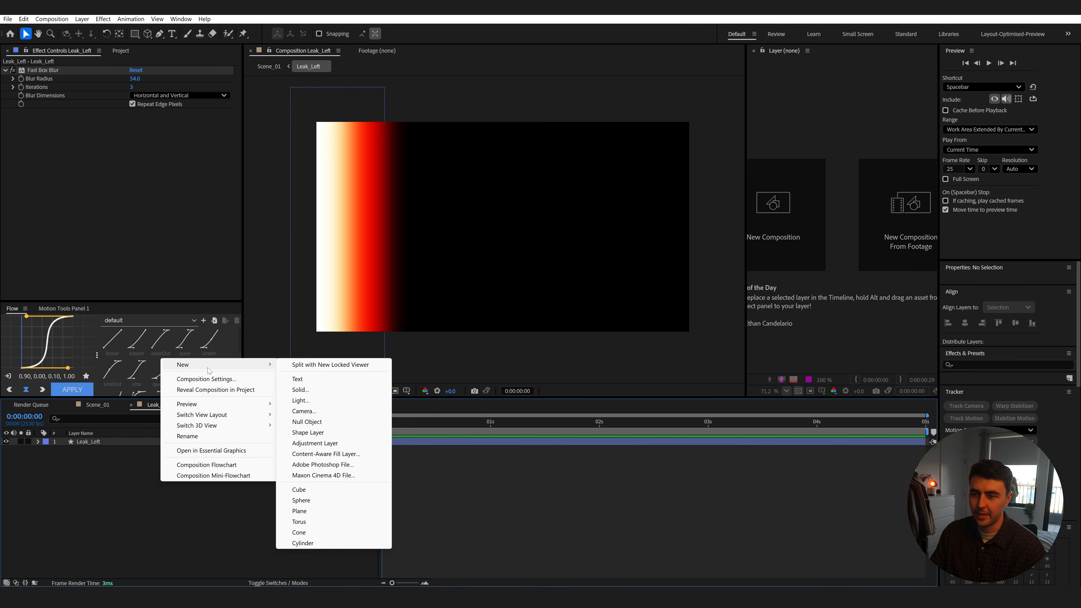
click(300, 389)
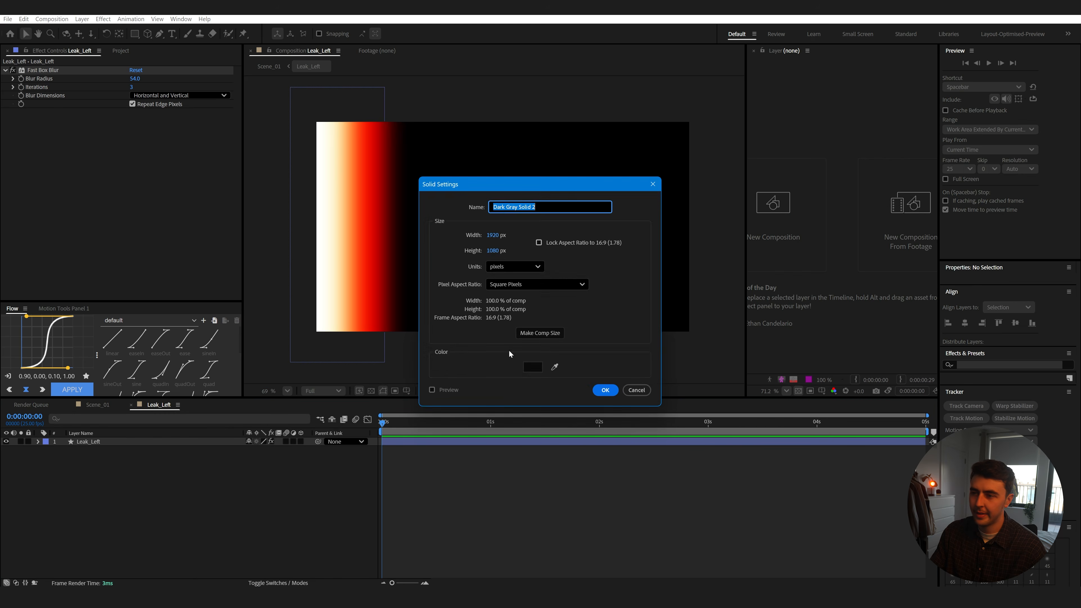
click(604, 390)
Apply the Fractal Noise effect to the new solid and hide that layer.
key(ctrl+space)
text(fa)
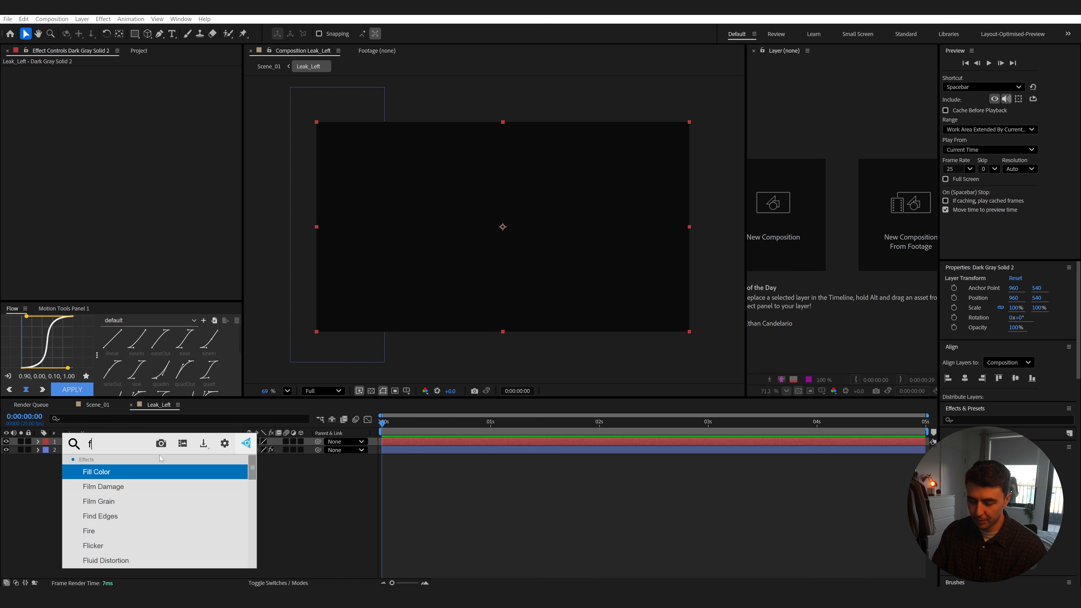
key(BackSpace)
key(BackSpace)
text(fra)
click(141, 485)
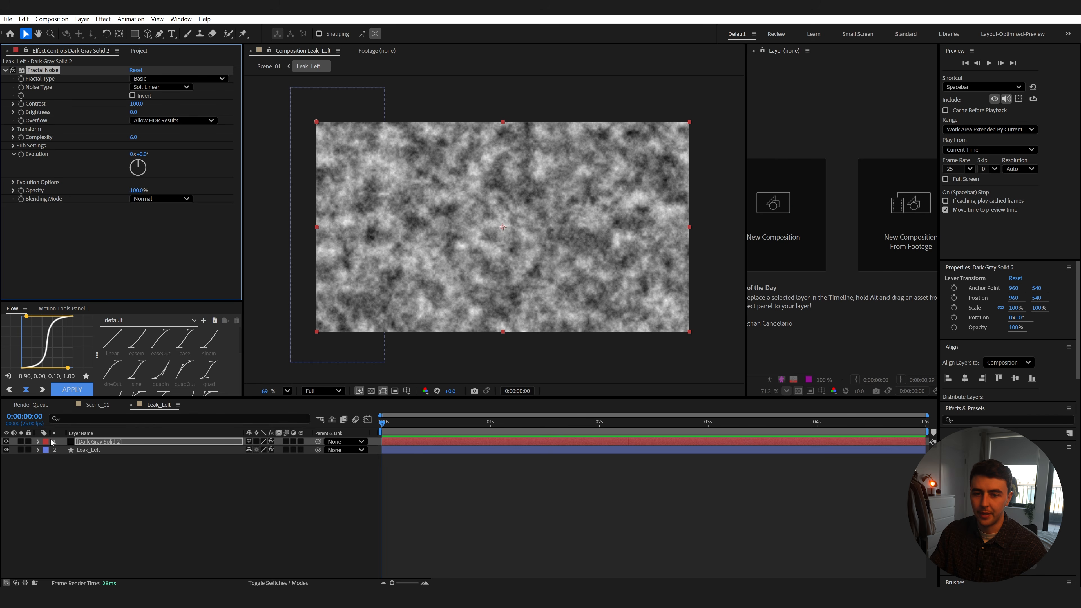
click(6, 441)
Apply the Displacement Map effect to the Leak_Left shape layer, using Dark Gray Solid 2 as the displacement map layer.
click(102, 450)
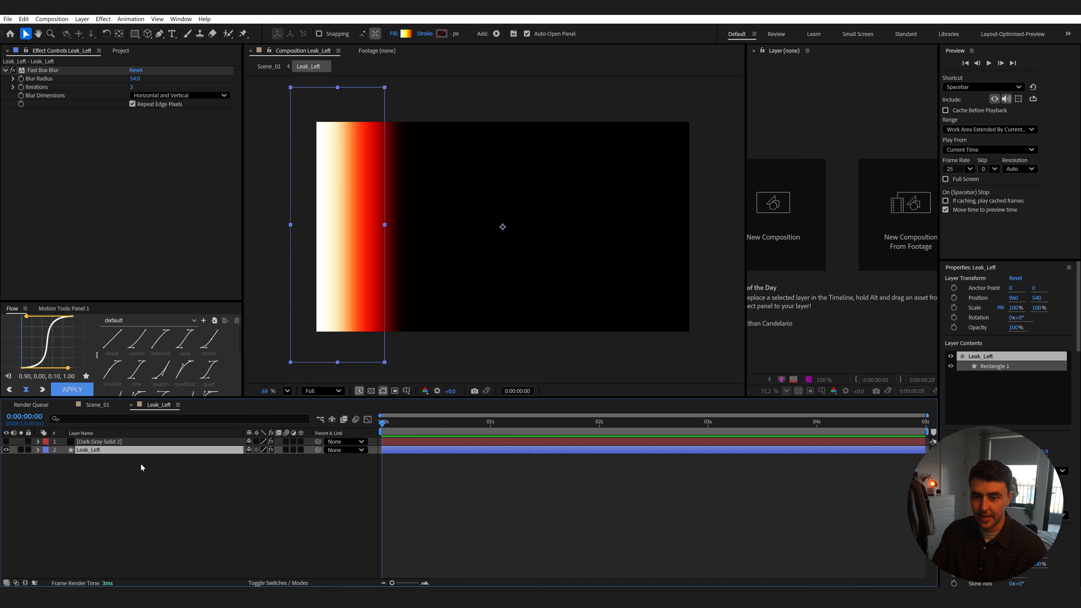
key(ctrl+space)
text(disp)
key(Return)
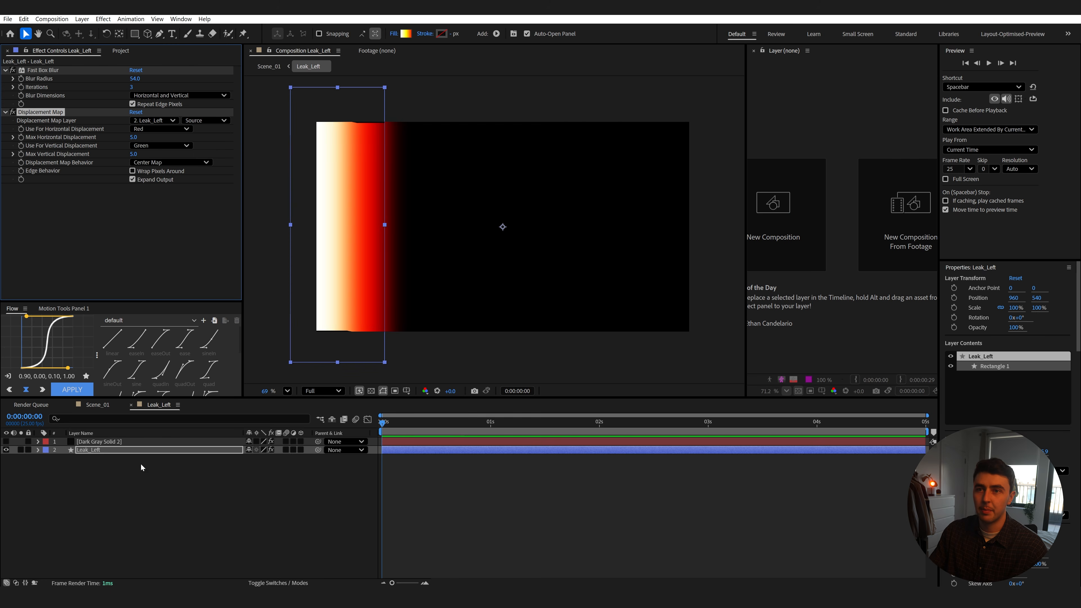
click(163, 121)
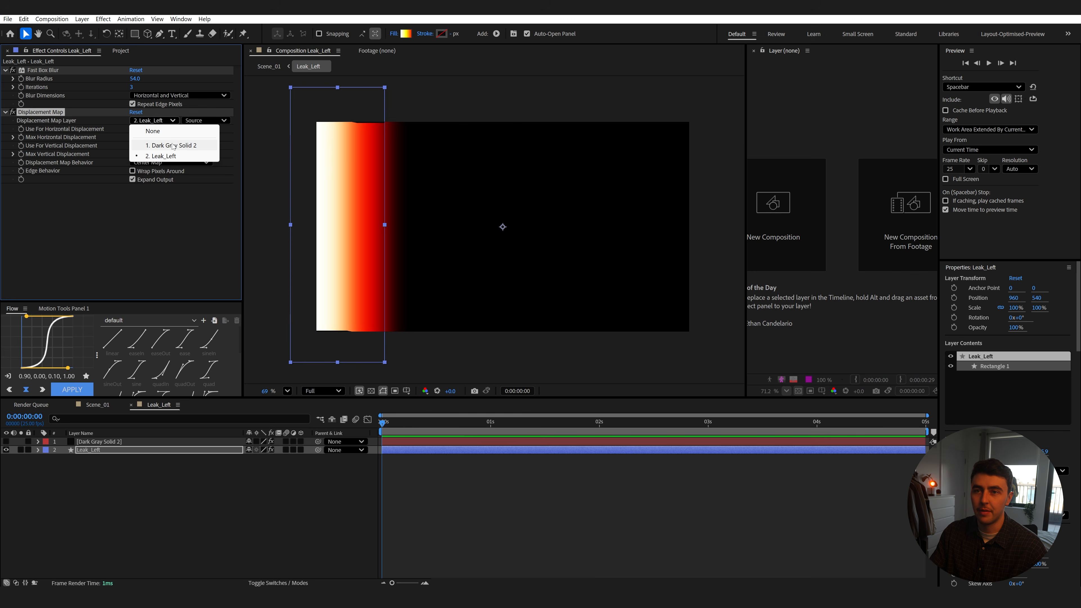
click(181, 146)
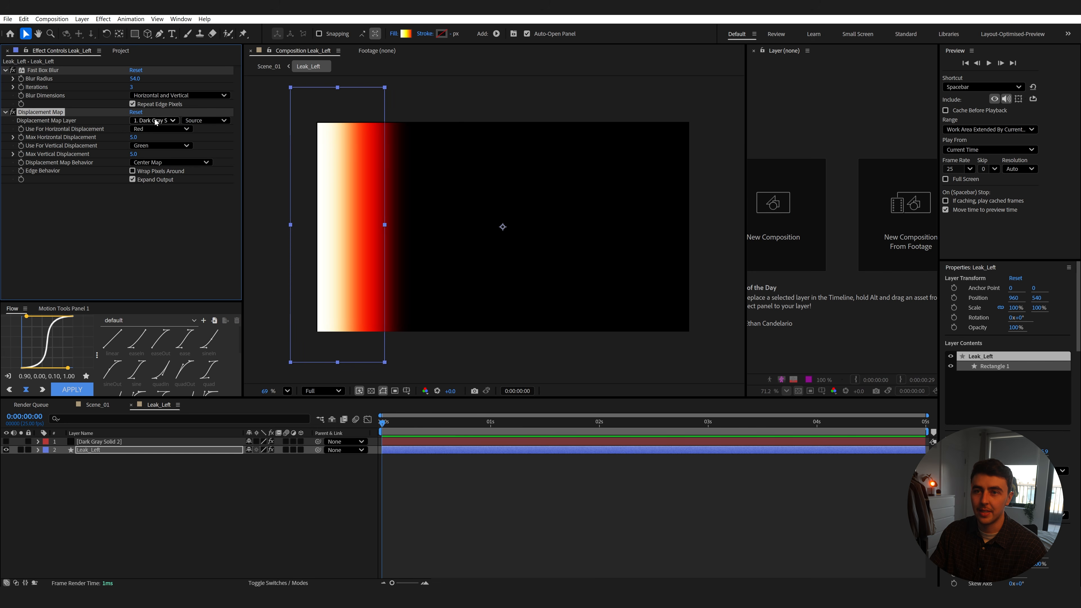
Rename the Dark Gray Solid 2 layer as Map.
click(104, 442)
key(Return)
text(Map)
key(Return)
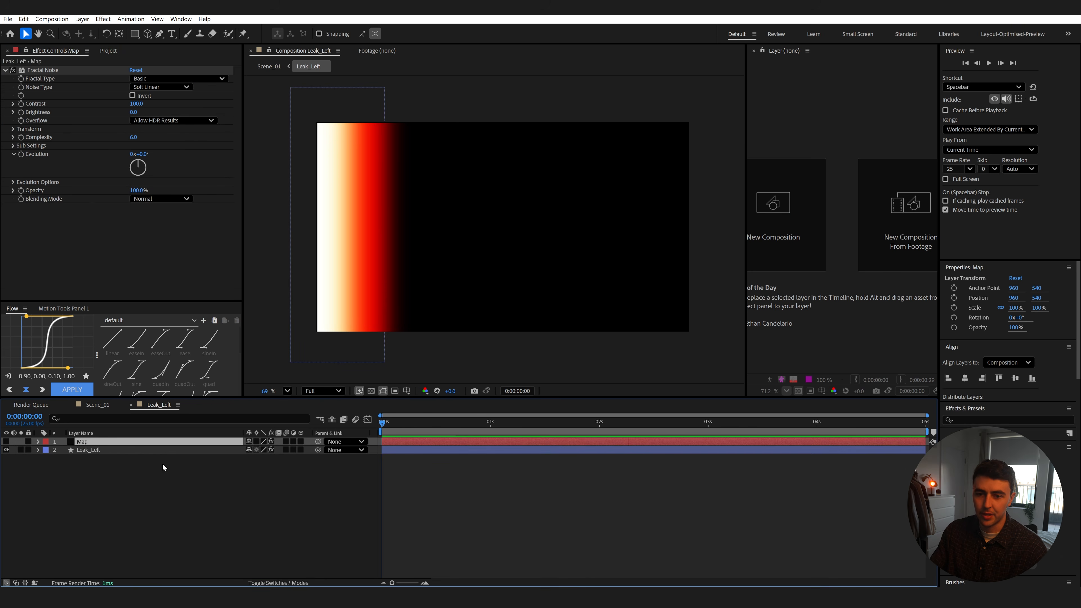
On the Leak_Left shape layer, have Displacement Map read Map with Effects & Masks and set Max Horizontal Displacement to 9.
click(80, 449)
click(155, 121)
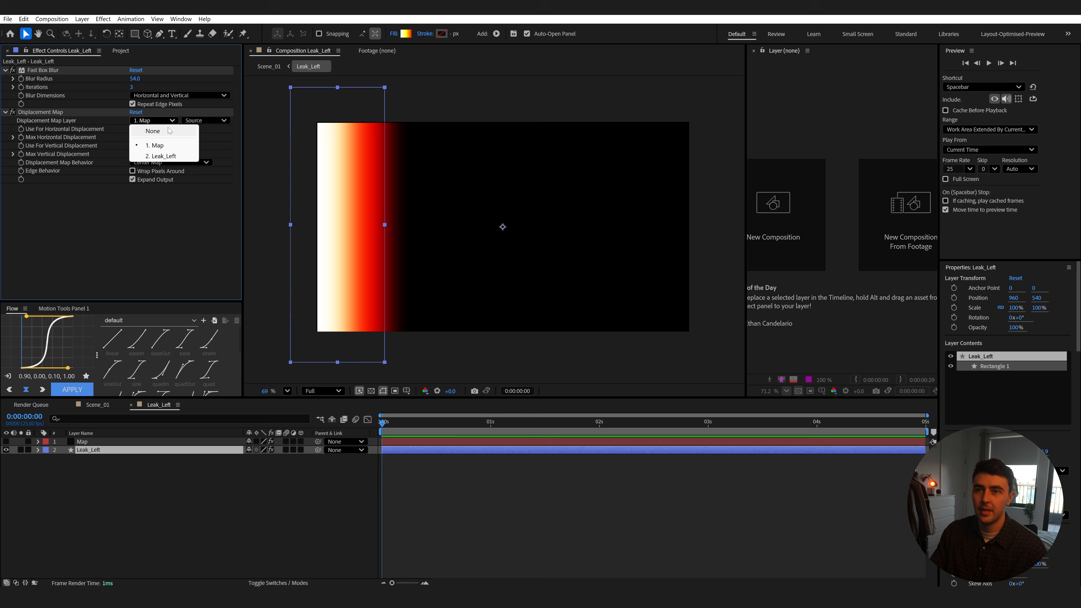
click(163, 145)
click(205, 121)
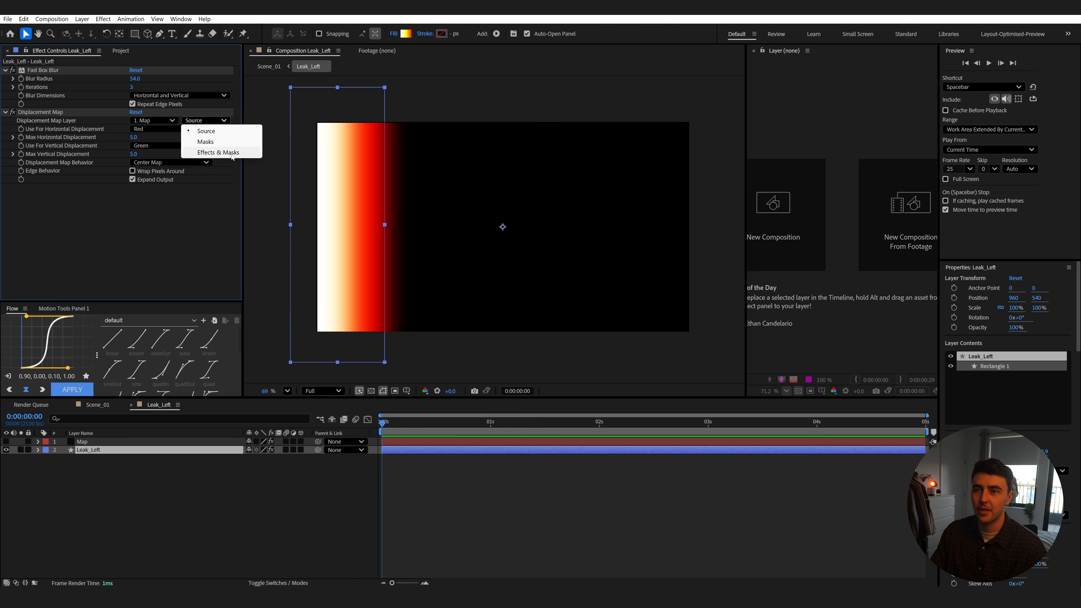
click(219, 153)
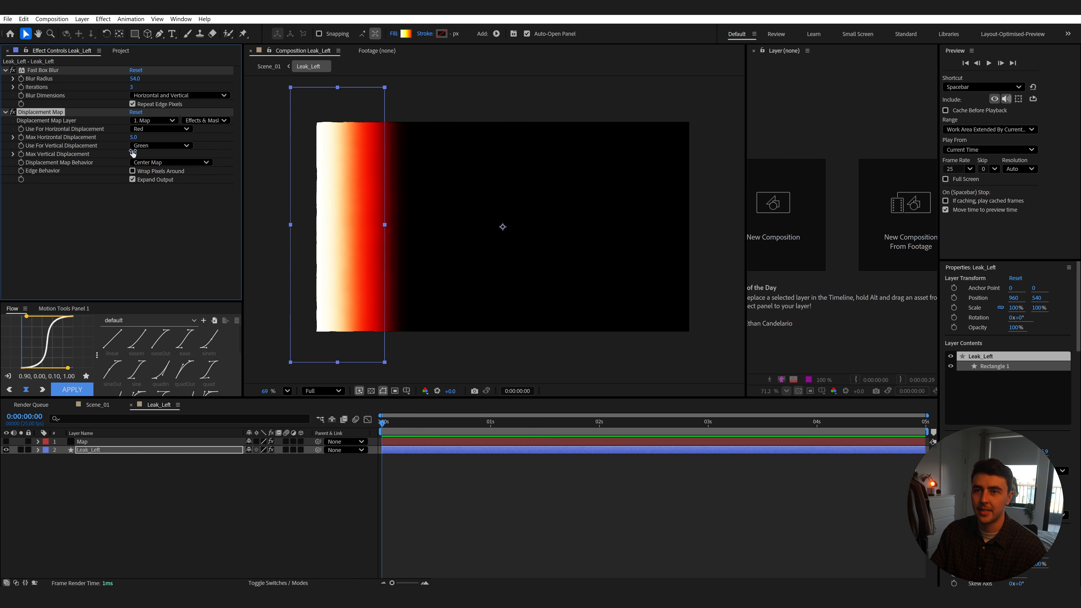
mouse_move(134, 137)
mouse_down()
mouse_move(196, 143)
mouse_move(144, 145)
mouse_up()
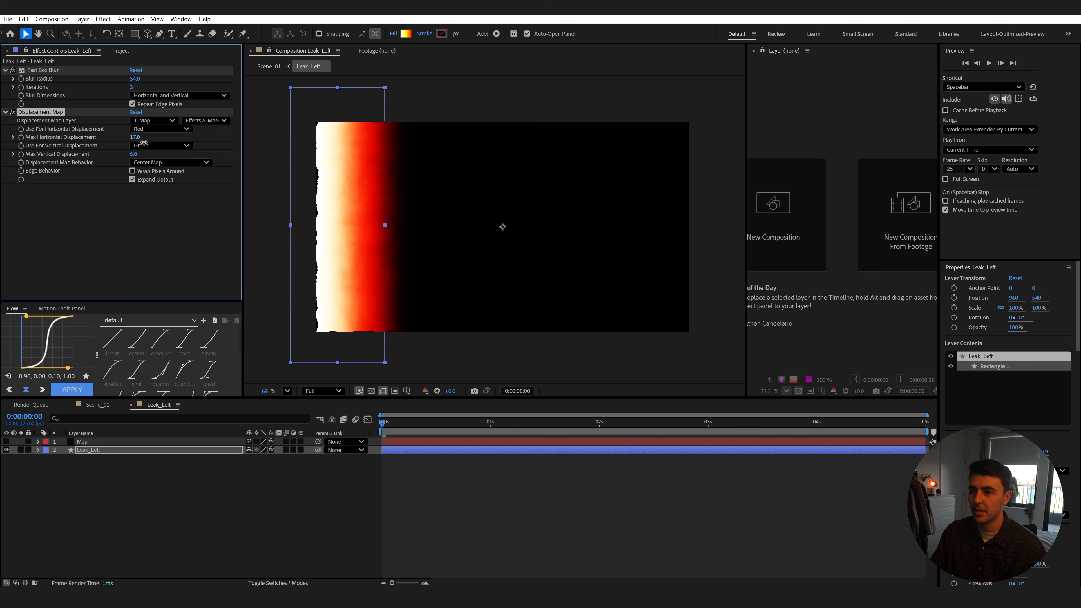
Set the contrast of the Map layer's Fractal Noise to 112.
click(85, 443)
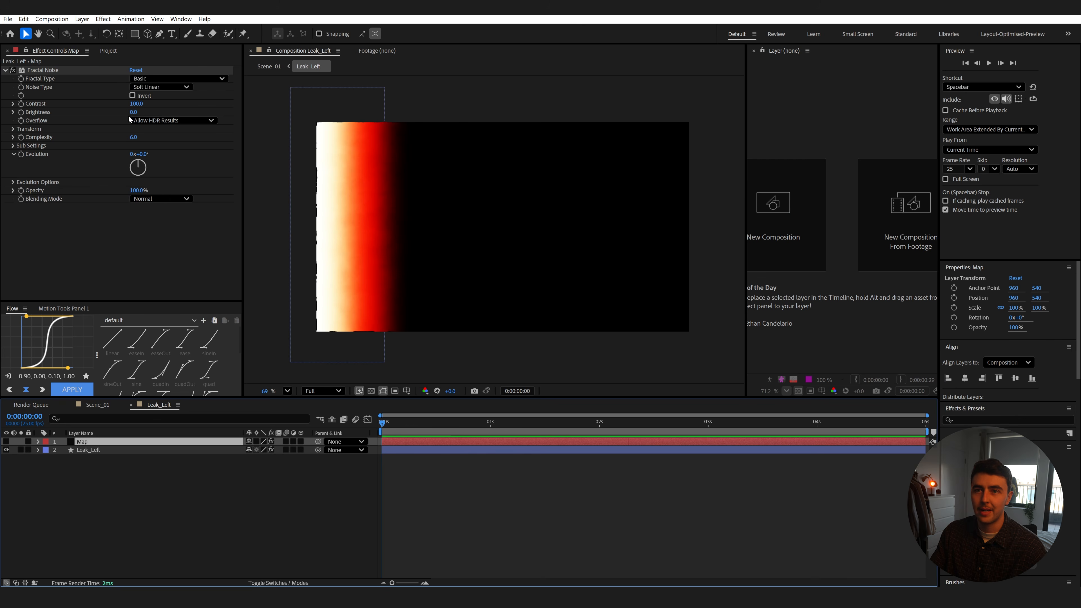
click(131, 105)
mouse_move(141, 106)
mouse_down()
mouse_move(172, 105)
mouse_move(154, 112)
mouse_up()
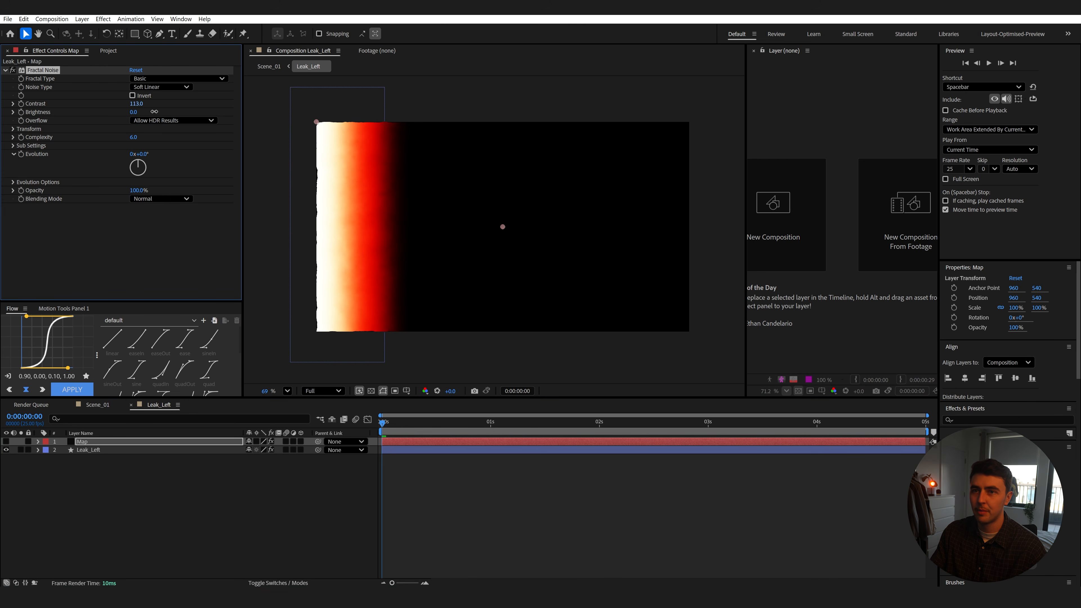
click(288, 513)
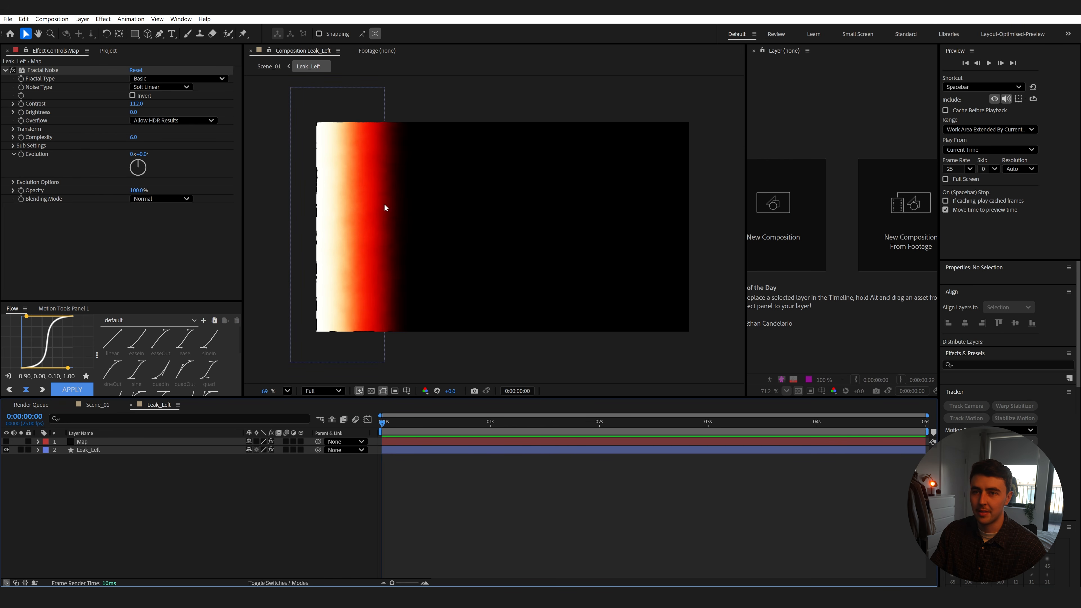
Keyframe the Map layer's Fractal Noise Evolution from 0 at the first frame to 5 revolutions at the last frame, and preview it.
click(20, 153)
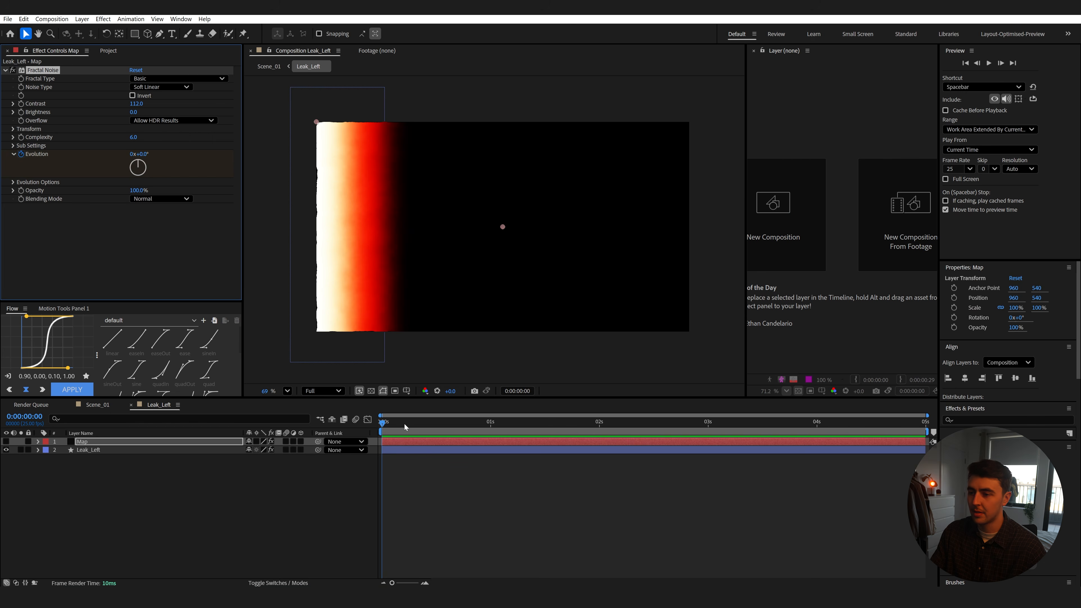
key(End)
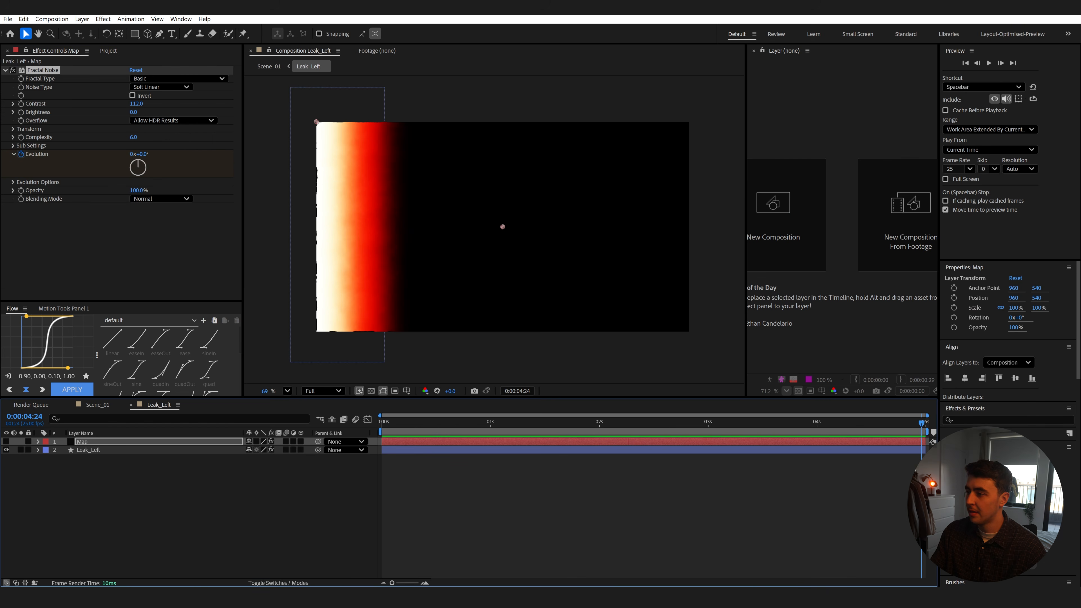
click(132, 154)
text(5)
click(265, 519)
drag(478, 425, 473, 425)
key(space)
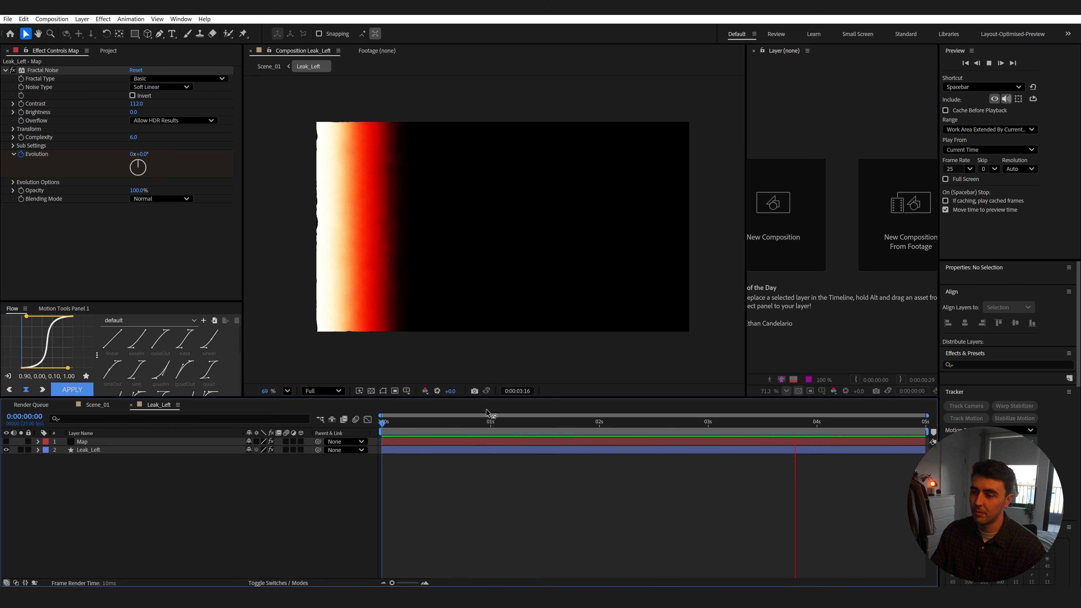
In Scene_01, shift the Leak_Left layer horizontally toward the frame's left edge, to an X position of about 772.
click(101, 404)
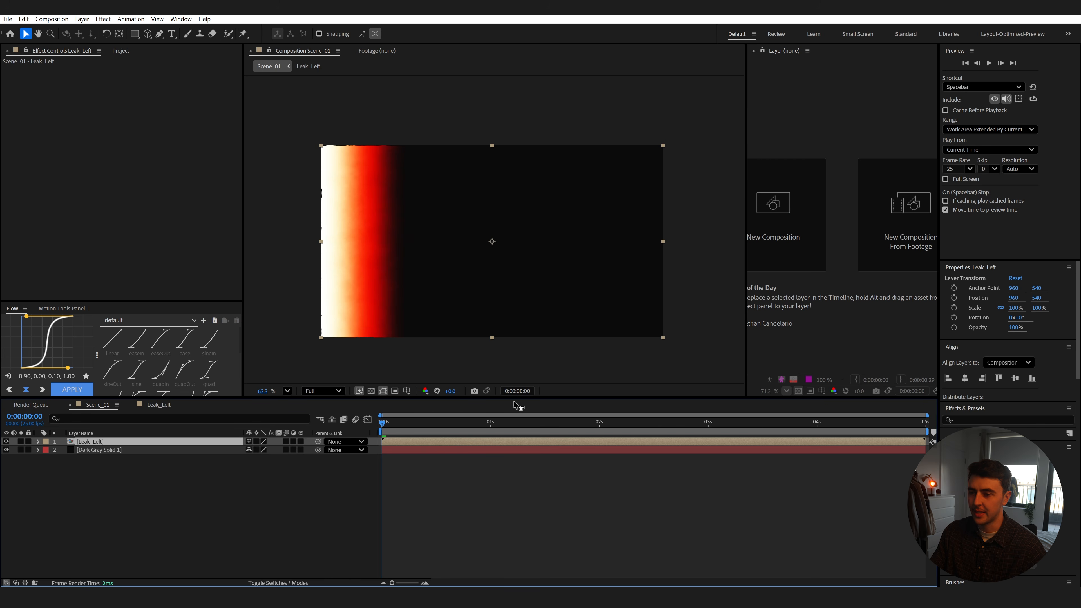
drag(476, 323, 451, 327)
Inside the Leak_Left composition, move the shape's gradient point rightward to widen the white and orange band, and preview the result in Scene_01.
double_click(154, 441)
click(136, 449)
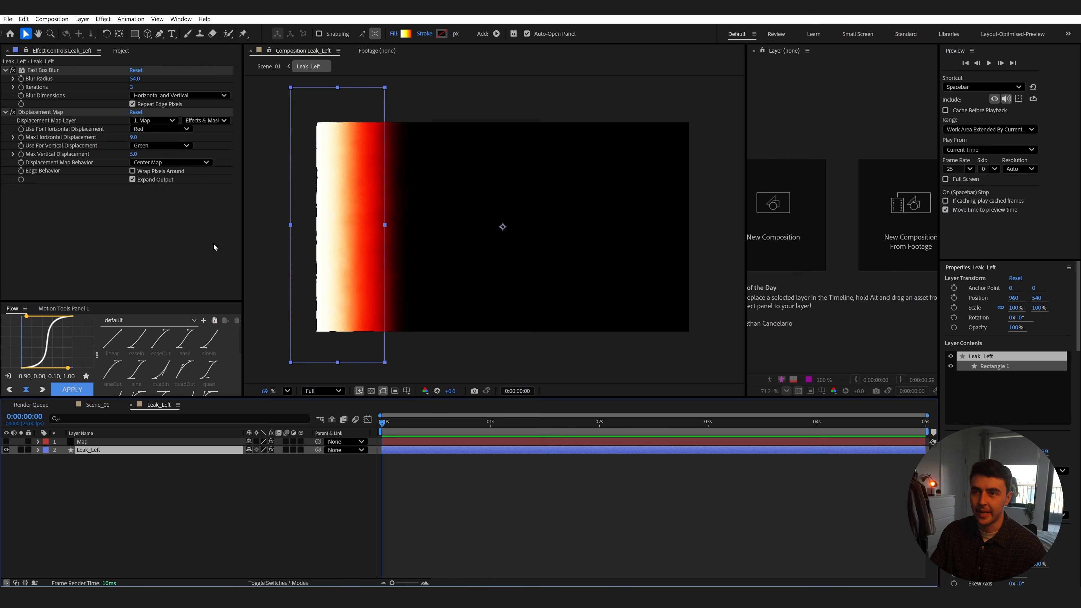
click(405, 34)
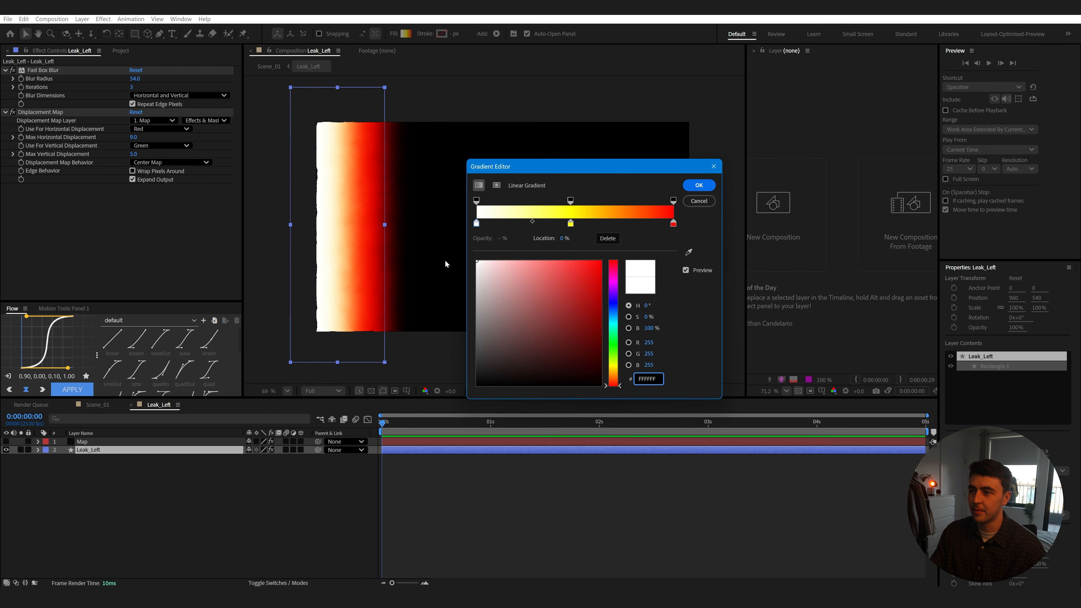
click(698, 184)
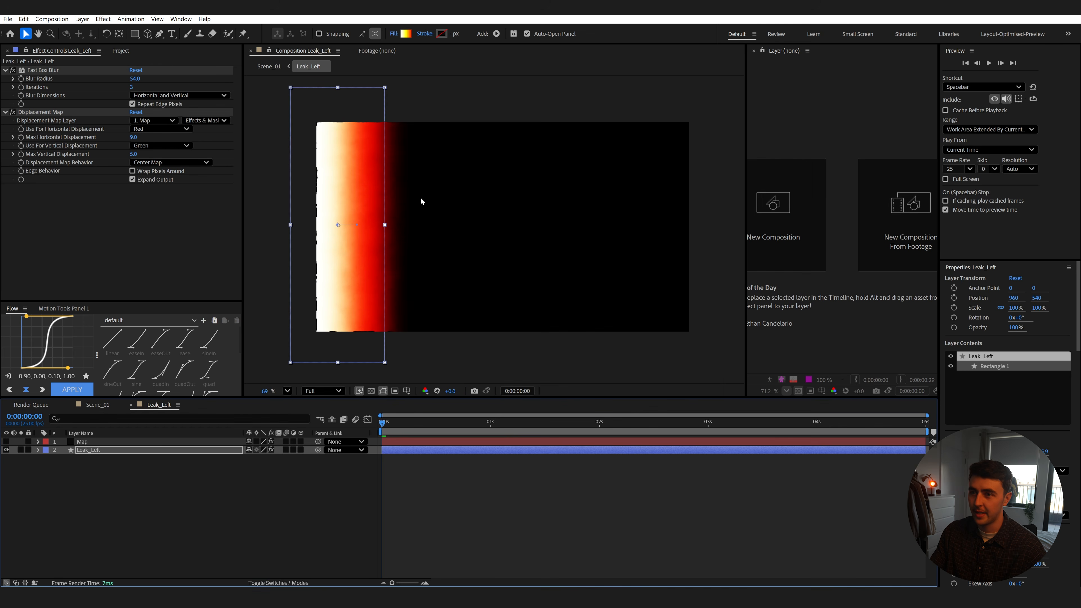
mouse_move(356, 225)
mouse_down()
mouse_move(375, 226)
mouse_move(343, 224)
mouse_move(369, 224)
mouse_up()
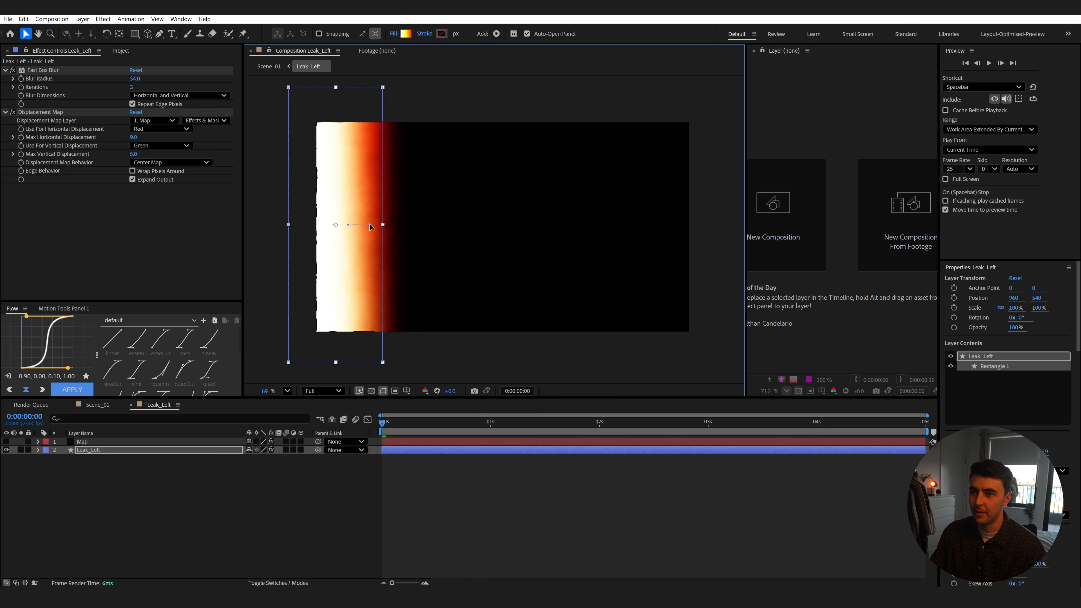
click(97, 405)
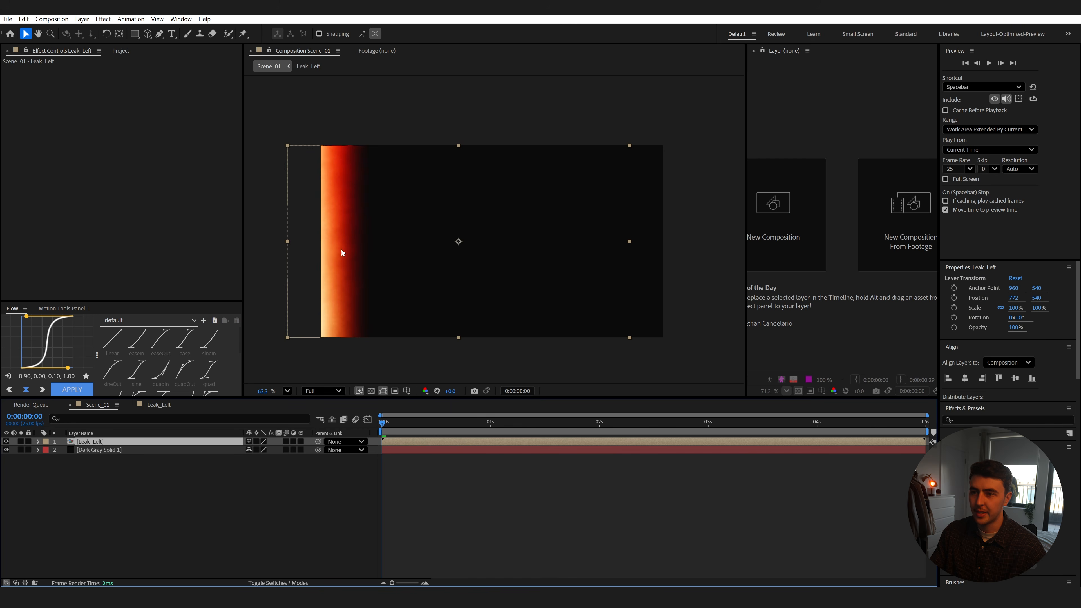
key(space)
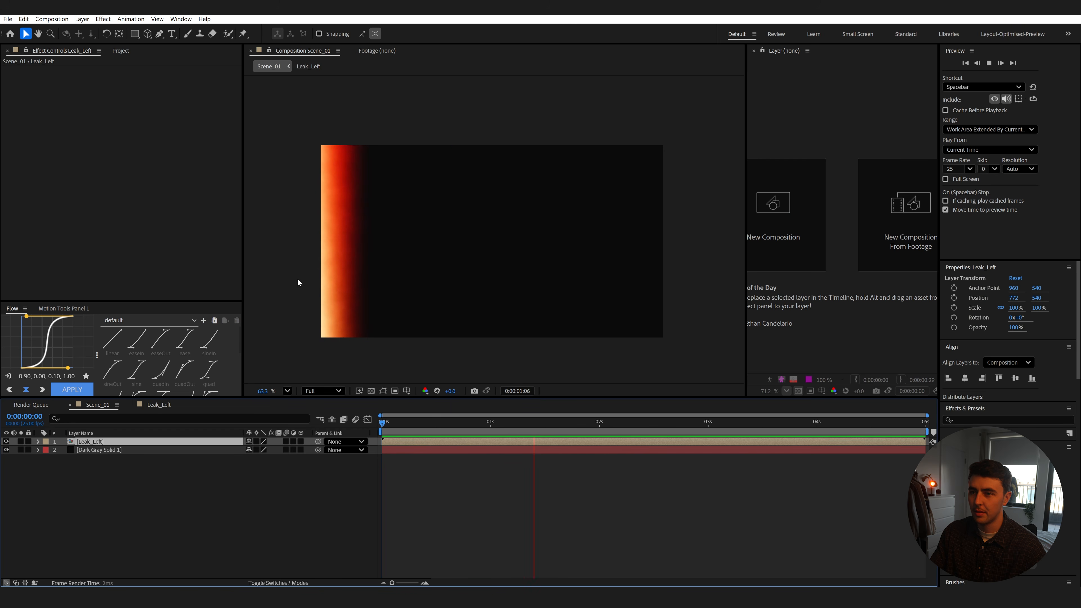
key(space)
drag(453, 425, 340, 436)
key(space)
key(space)
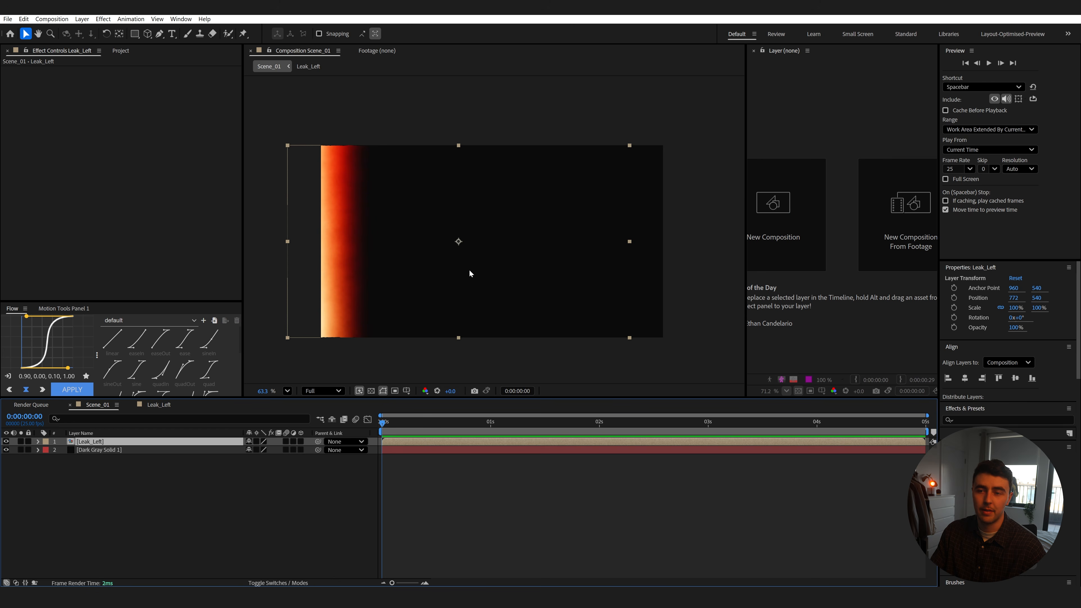
Add the expression wiggle(10,2) to the Leak_Left layer's opacity in Scene_01 and preview the flicker.
key(t)
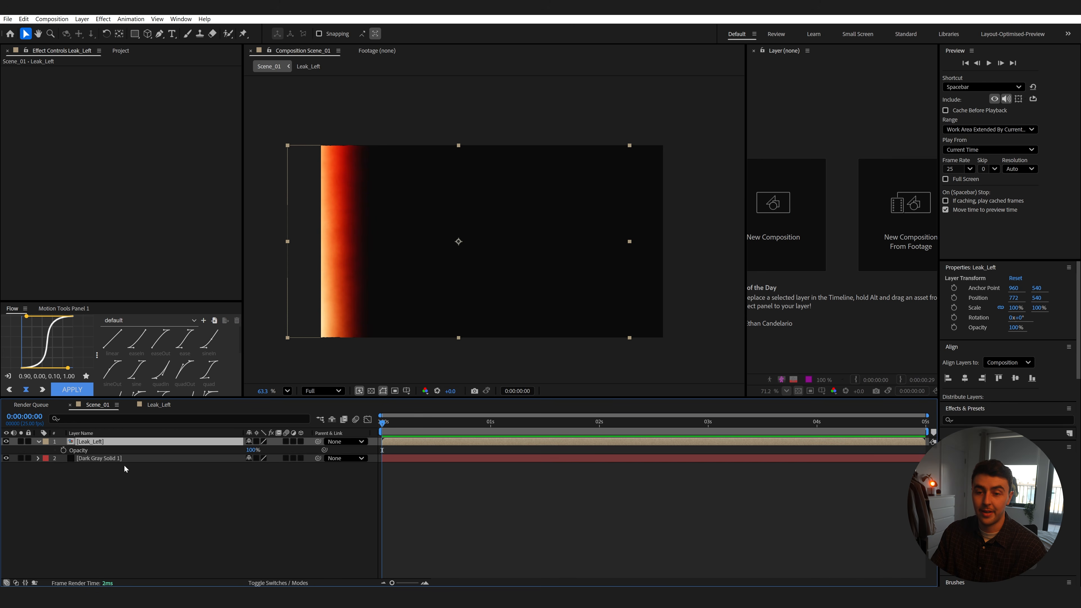
alt+click(64, 450)
text(w)
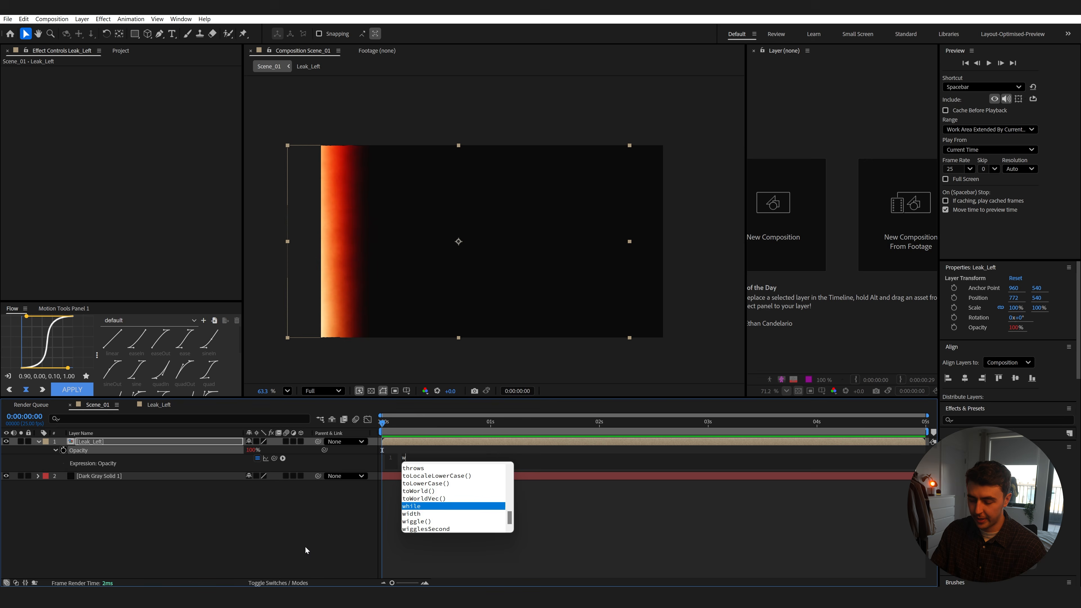
text(iggle(5,2)
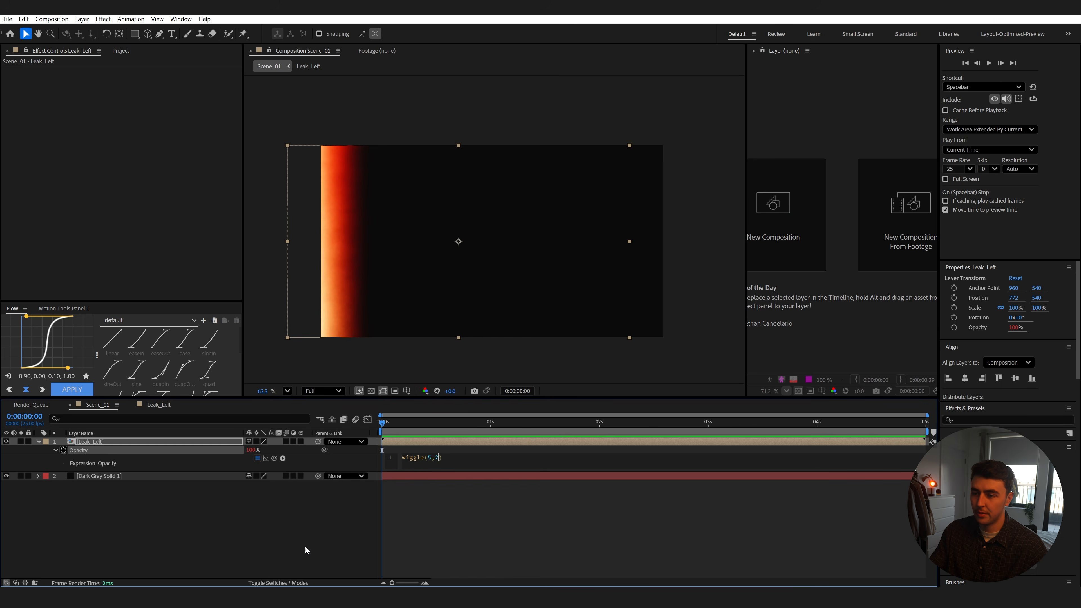
click(305, 547)
key(BackSpace)
text(10)
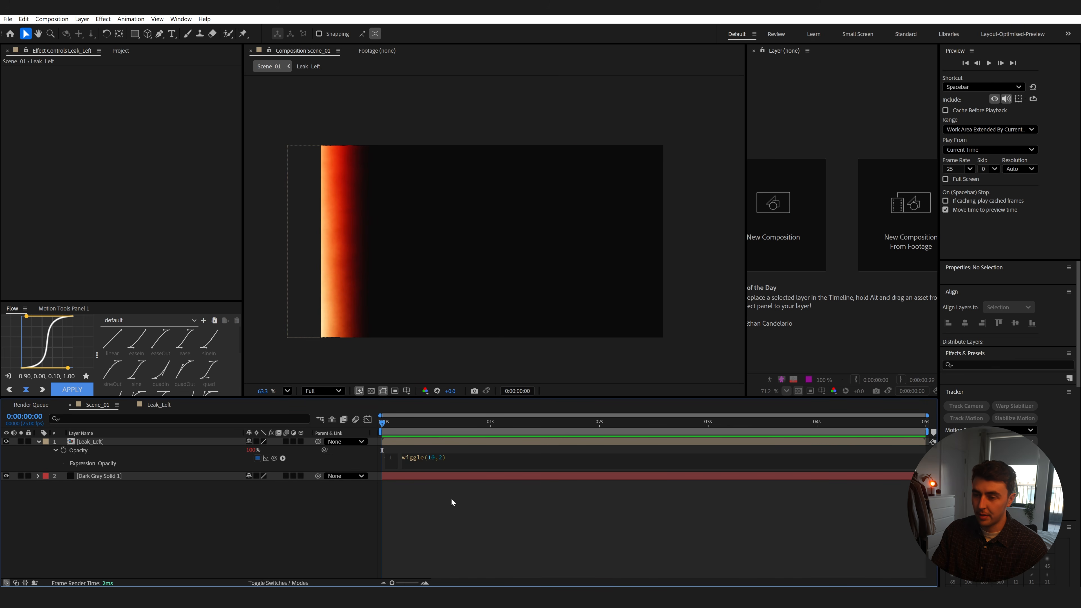
click(451, 499)
key(space)
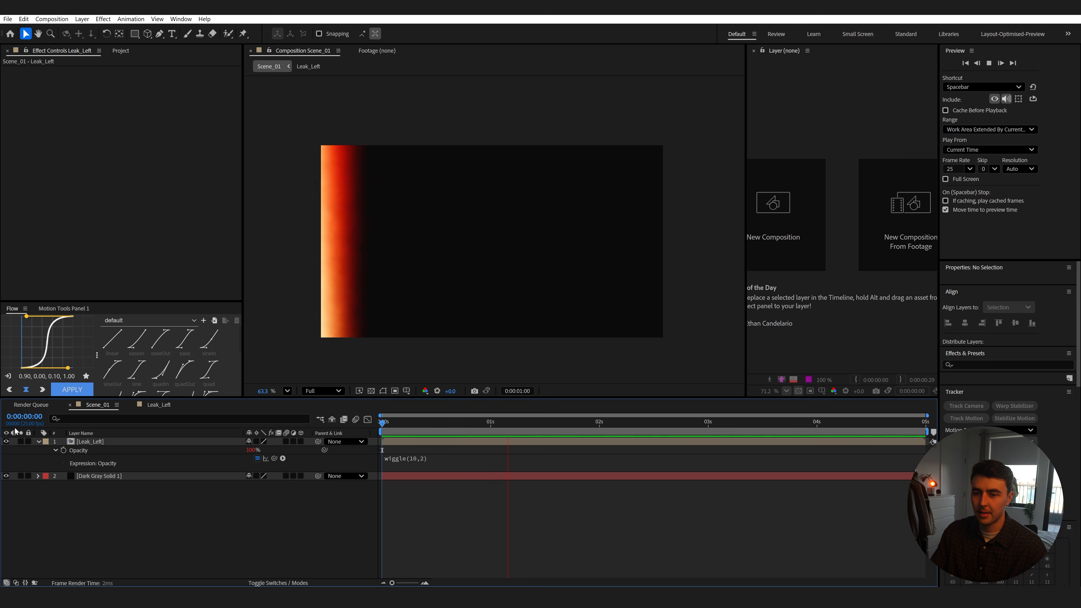
Change the Leak_Left opacity expression to wiggle(10,20) and preview the stronger flicker.
click(443, 459)
text(0)
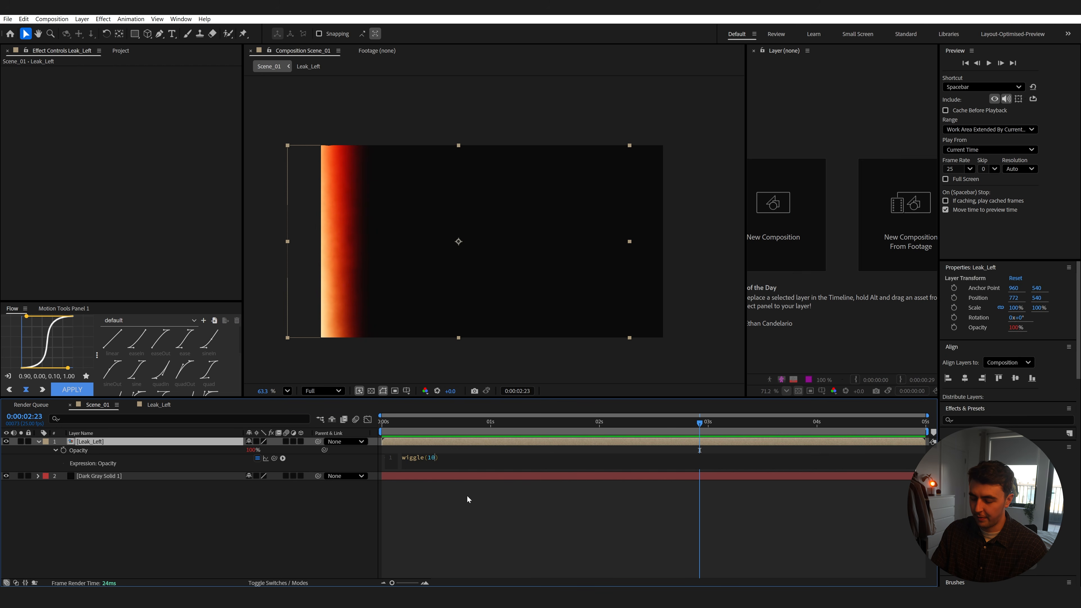
key(BackSpace)
key(BackSpace)
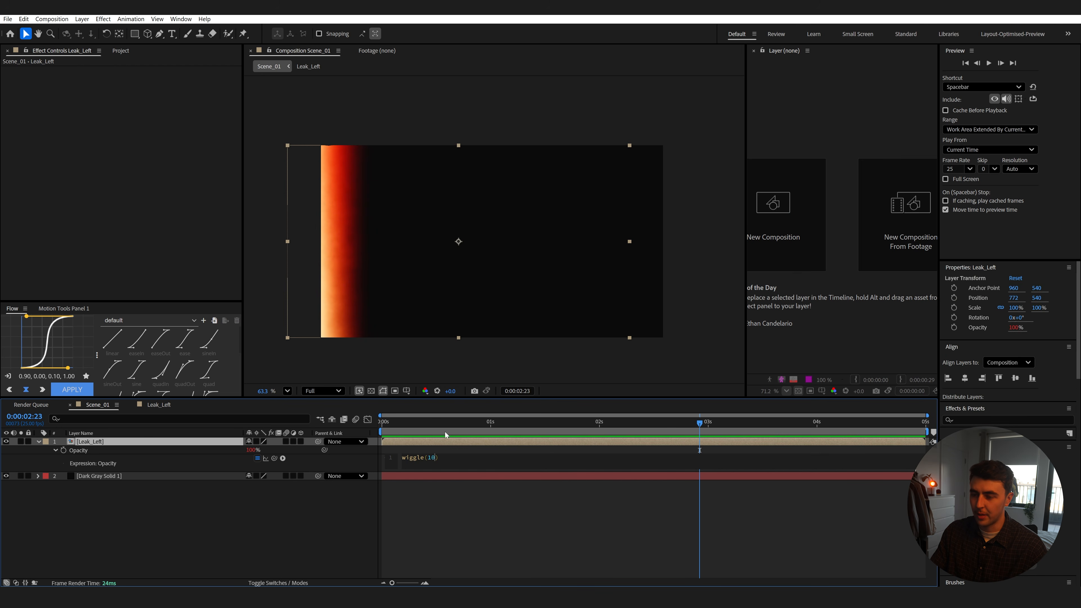
text(,20)
click(557, 482)
key(space)
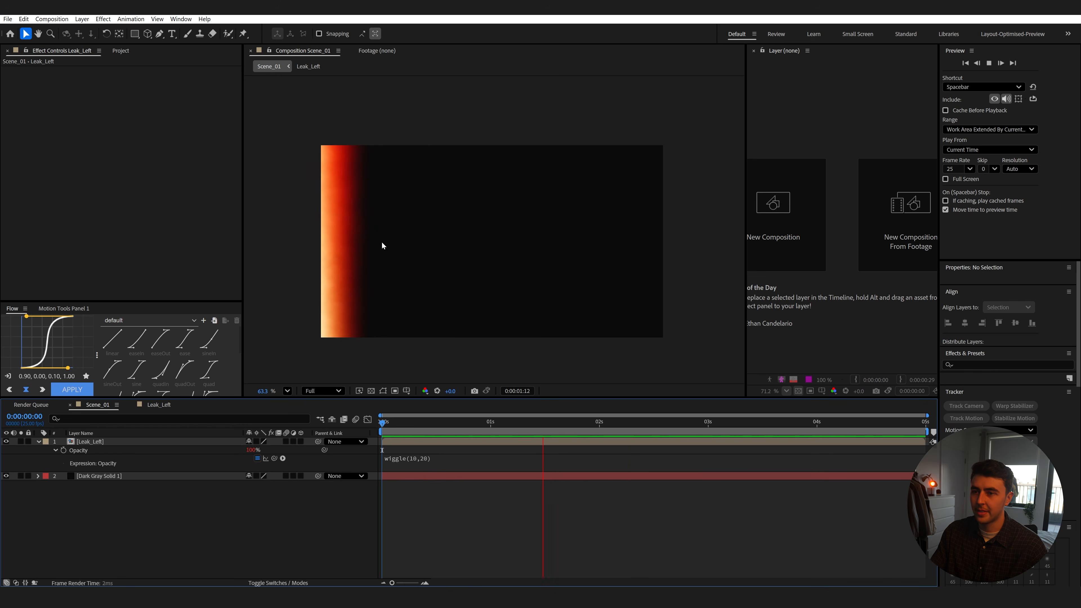
Change the Leak_Left opacity expression to wiggle(10,15) and preview it.
click(427, 458)
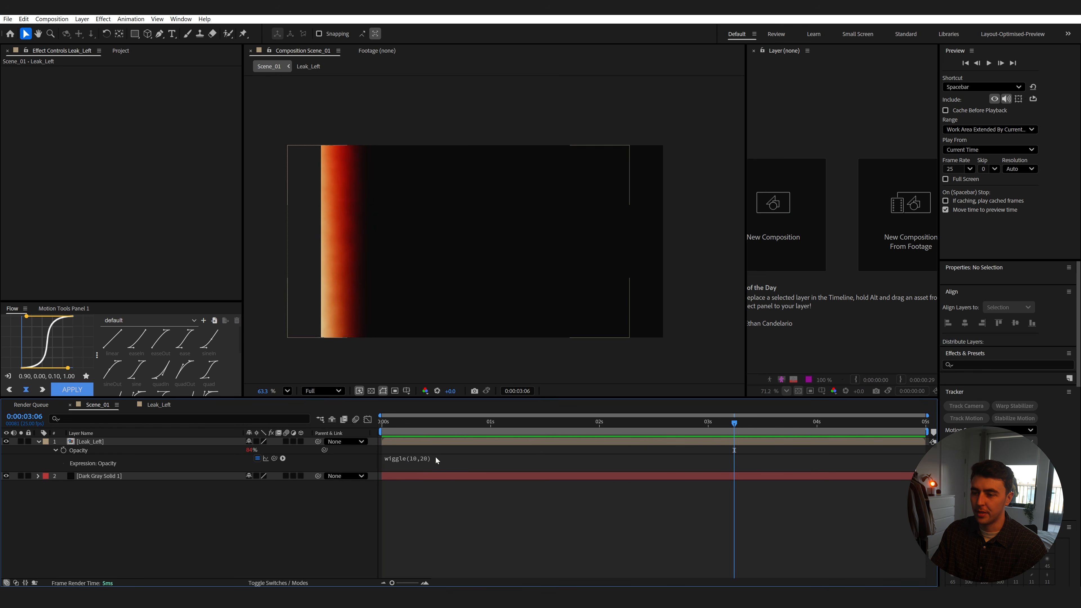
click(444, 458)
text(15)
click(423, 512)
key(space)
Nudge the Leak_Left layer further out of the frame's left edge, to an X position of about 723.
click(380, 313)
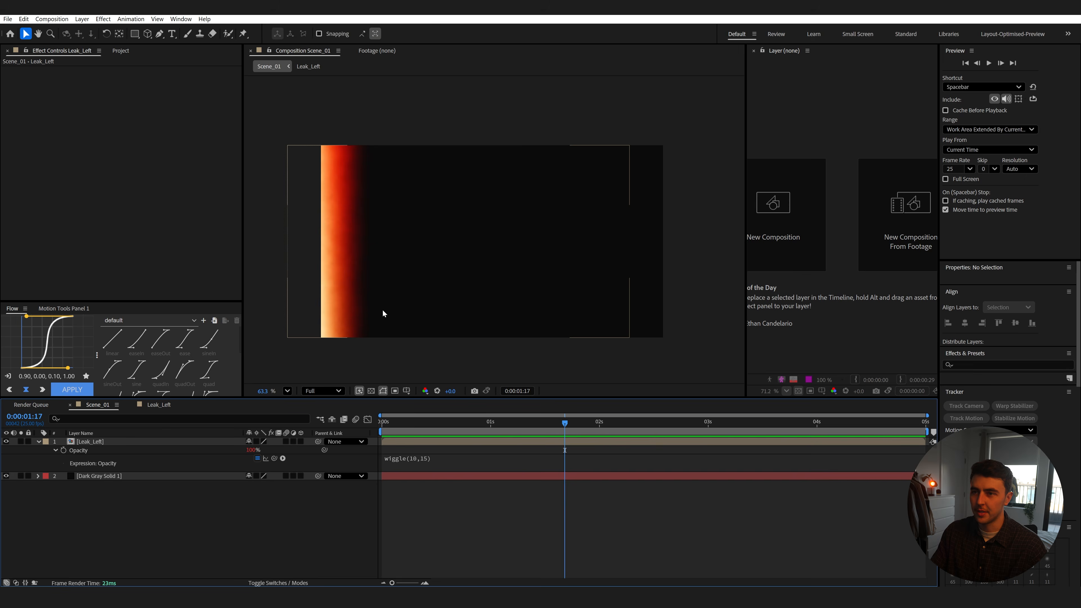
drag(380, 313, 375, 313)
click(450, 447)
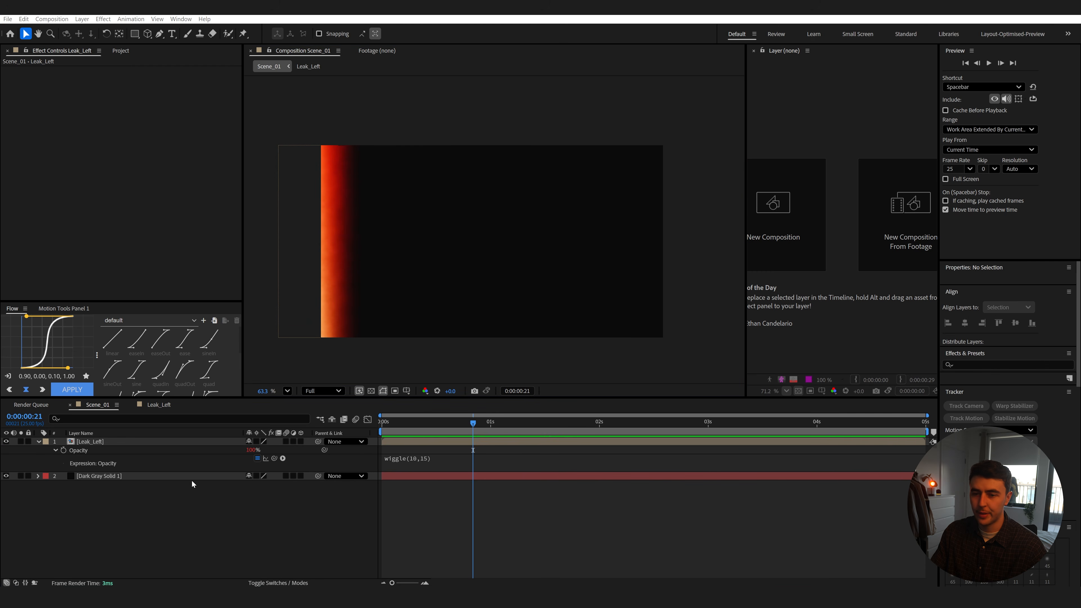
Set the Leak_Left layer's scale to 101% in Scene_01 and preview the animation.
click(154, 444)
click(155, 445)
key(s)
click(278, 449)
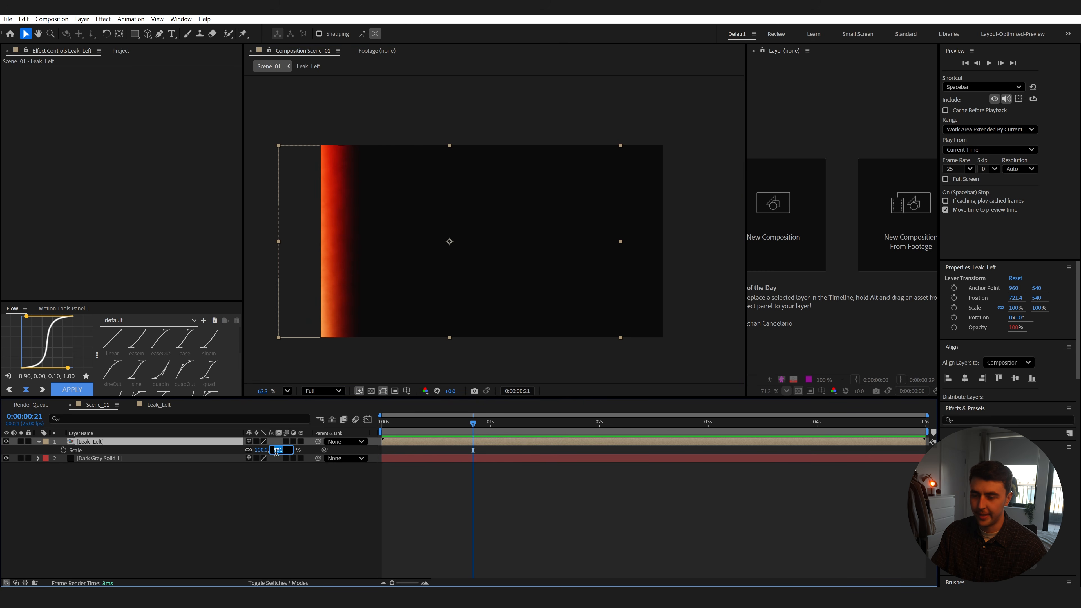
text(101)
click(333, 518)
key(space)
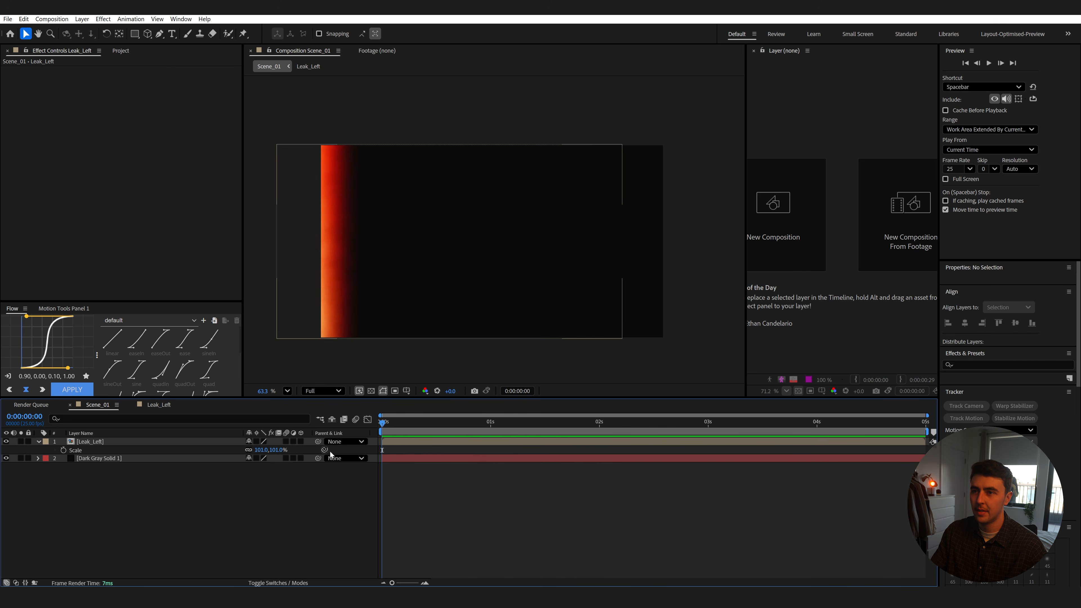
click(521, 499)
key(space)
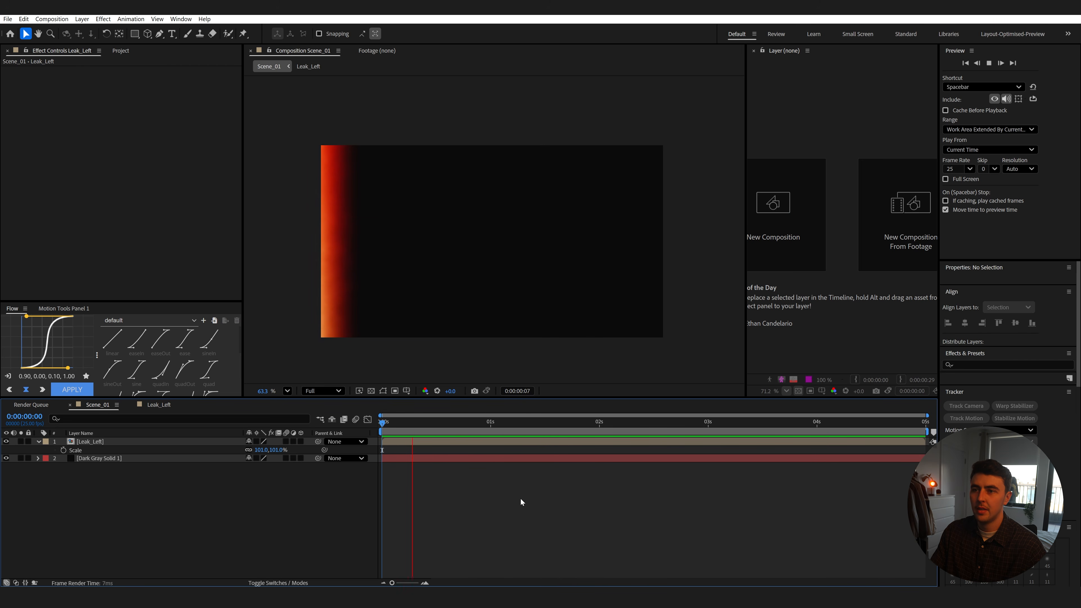
key(space)
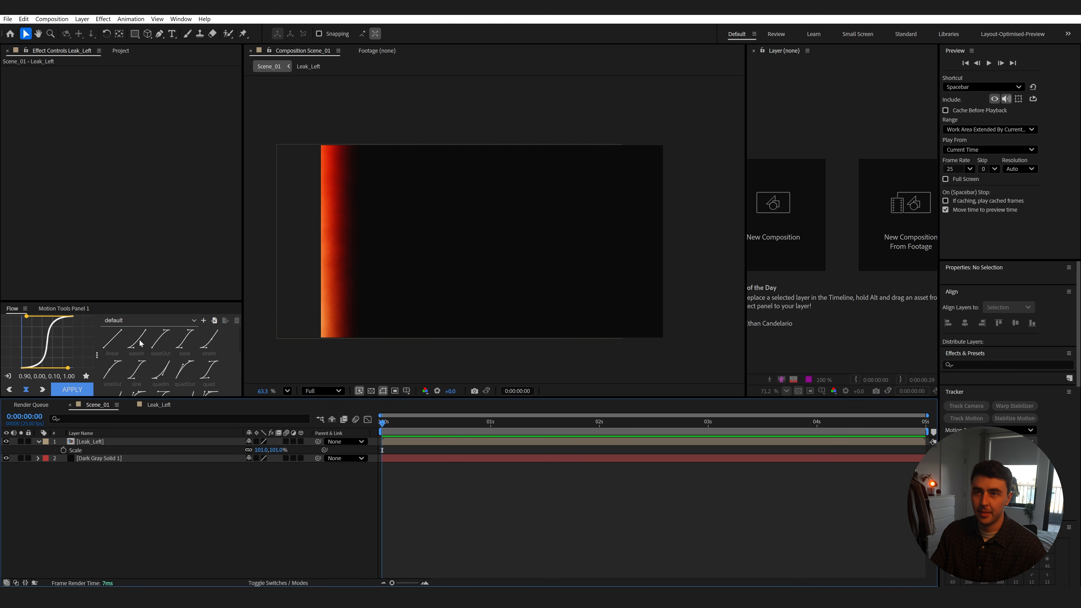
Activate the Pen tool and give it a radial gradient fill running from white through yellow to red.
click(159, 33)
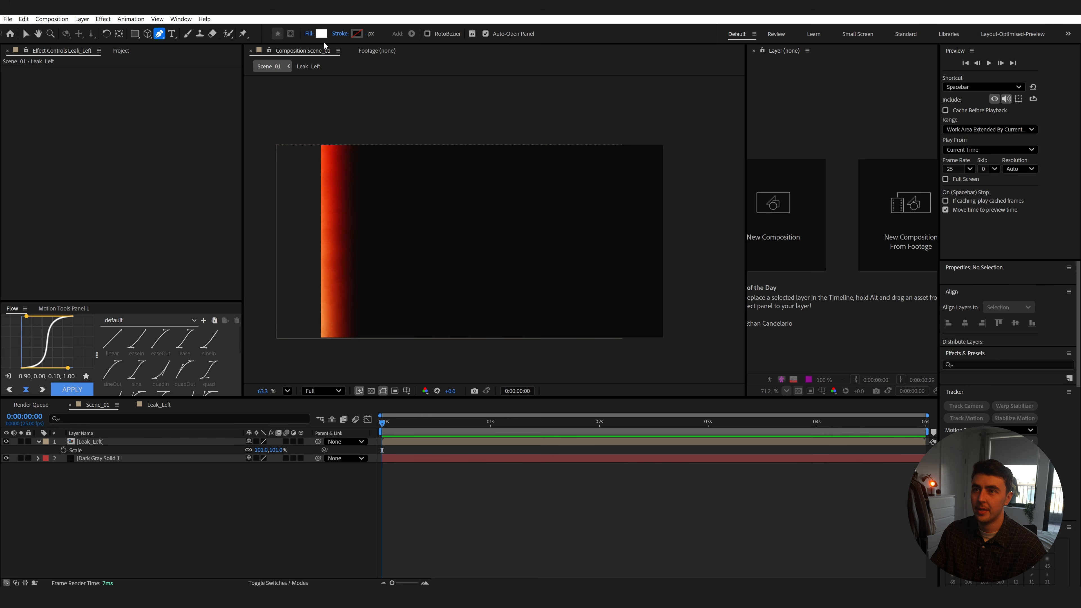
click(321, 34)
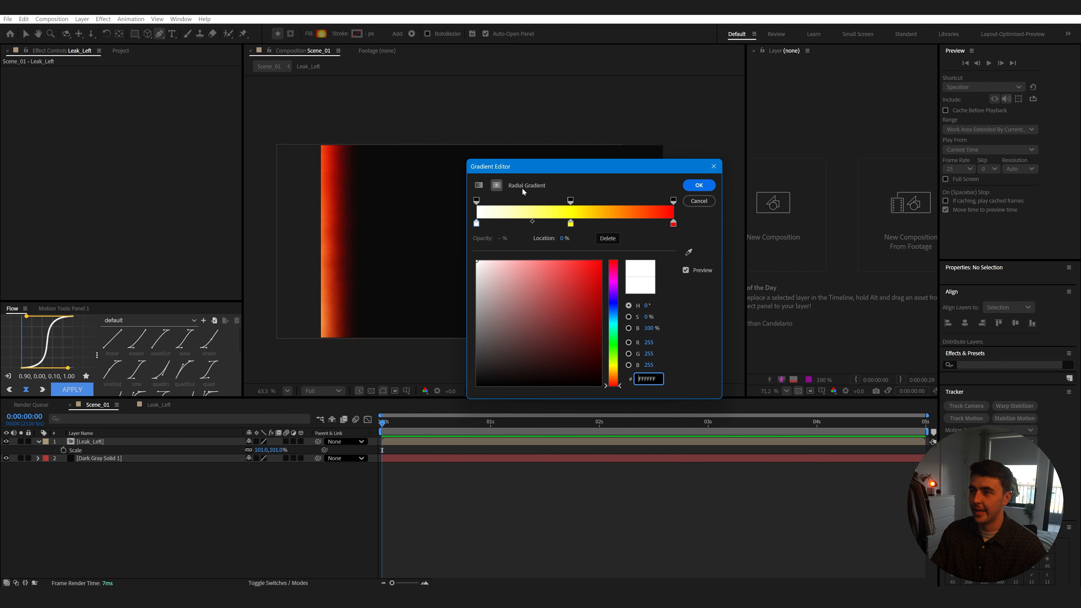
click(698, 184)
Draw a closed, gently arched shape along the frame's lower edge, extending beyond both sides and below the frame.
click(284, 349)
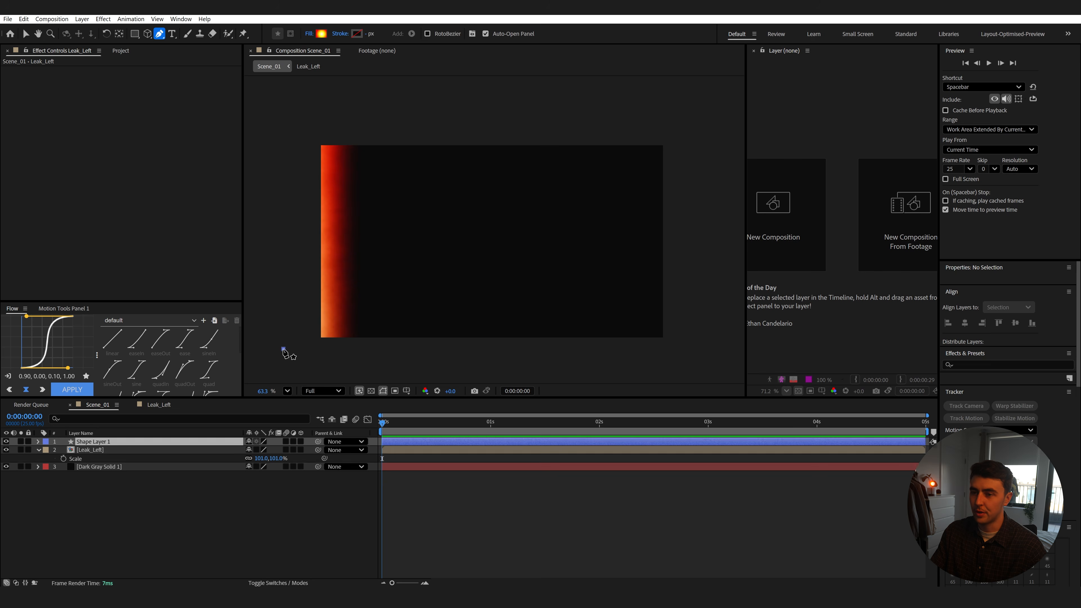
click(366, 316)
click(424, 294)
click(468, 287)
click(595, 293)
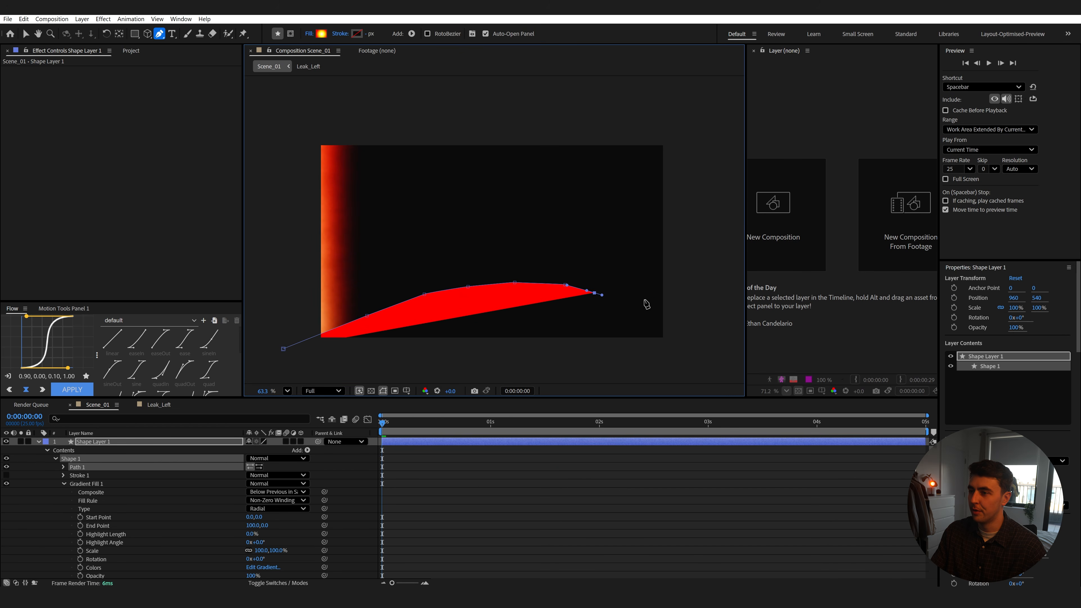
click(653, 298)
click(680, 300)
click(704, 324)
click(698, 353)
click(637, 368)
drag(533, 372, 472, 372)
click(410, 371)
click(330, 372)
click(283, 349)
Rename the new shape layer Leak_Bottom.
click(40, 442)
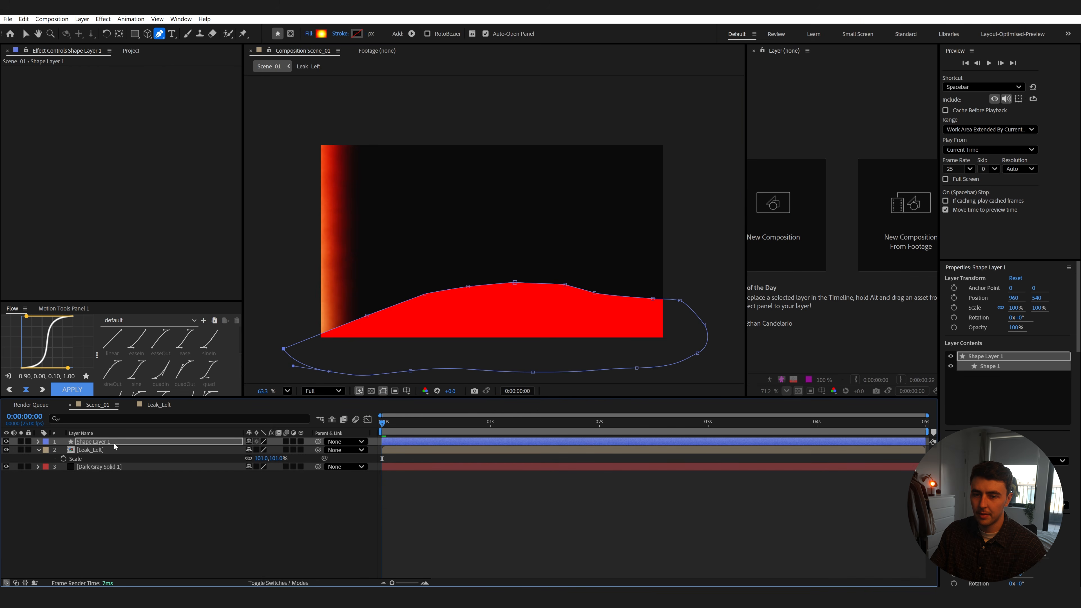
key(Return)
text(Leak_Bottom)
key(Return)
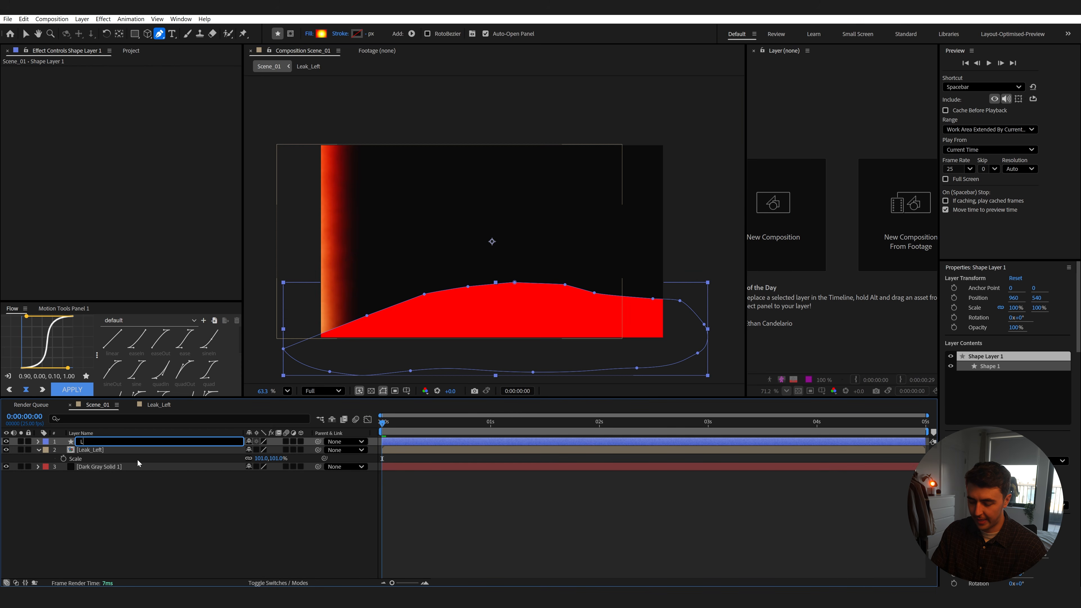
Apply Fast Box Blur to Leak_Bottom with a blur radius of about 154.
key(ctrl+space)
text(fast)
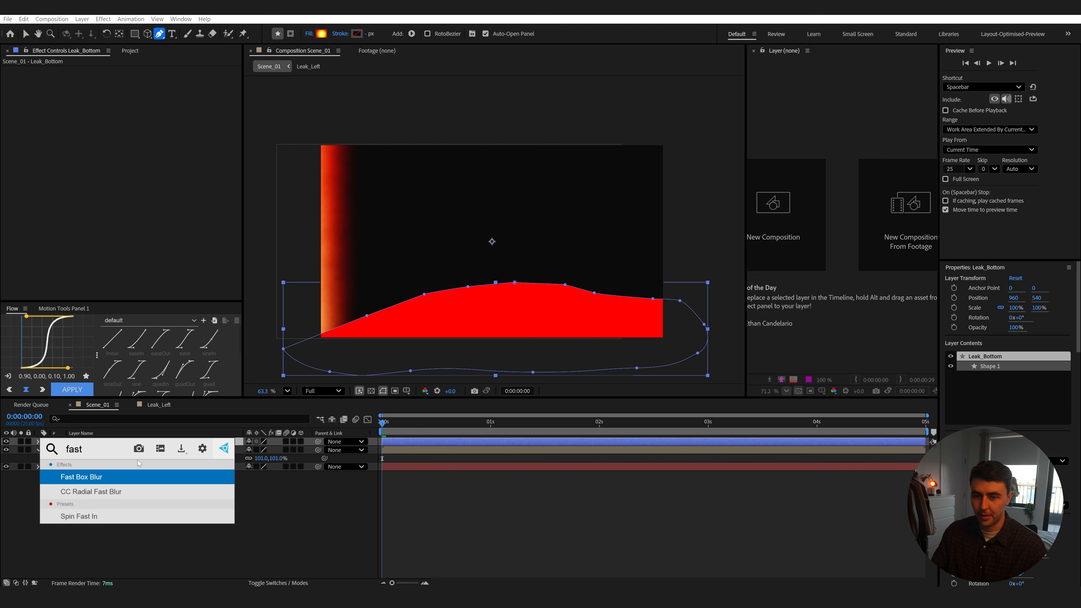
key(Return)
drag(135, 78, 172, 81)
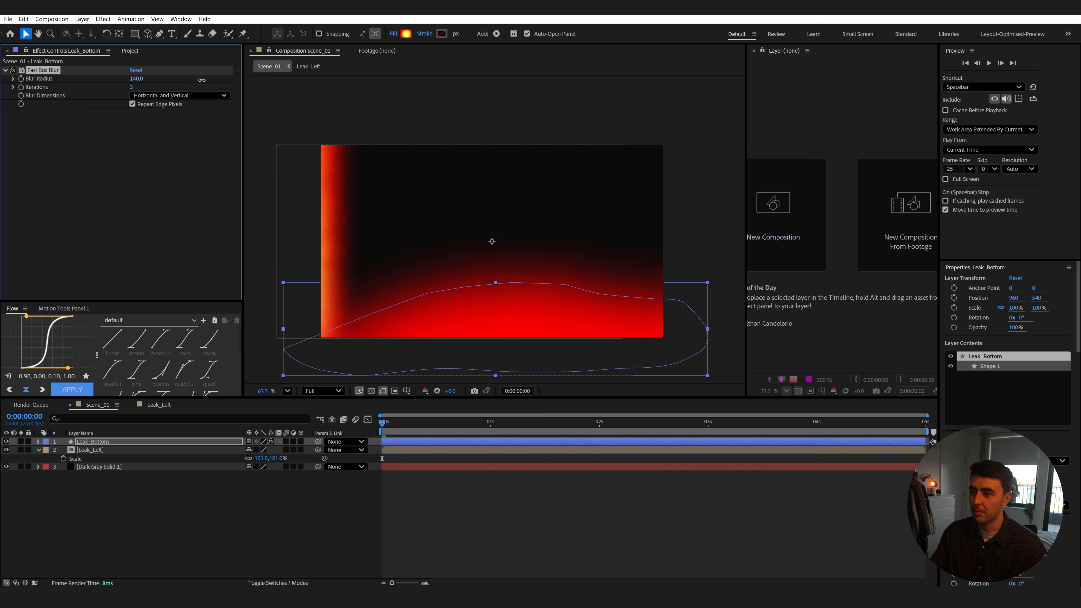
Lower the Leak_Bottom layer's opacity to 15% and preview the result.
click(161, 441)
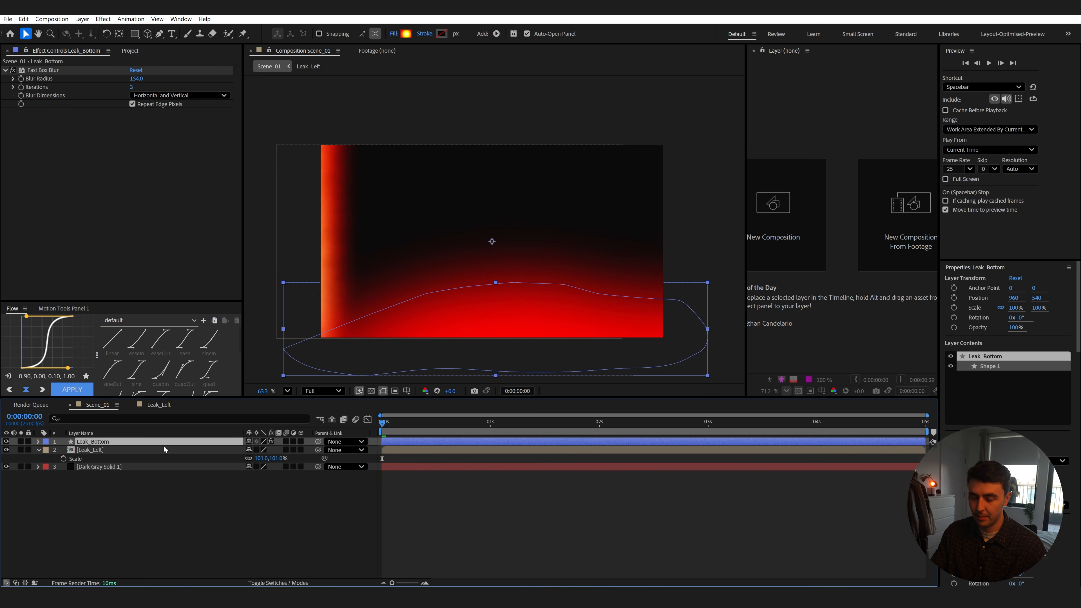
key(t)
drag(253, 450, 217, 455)
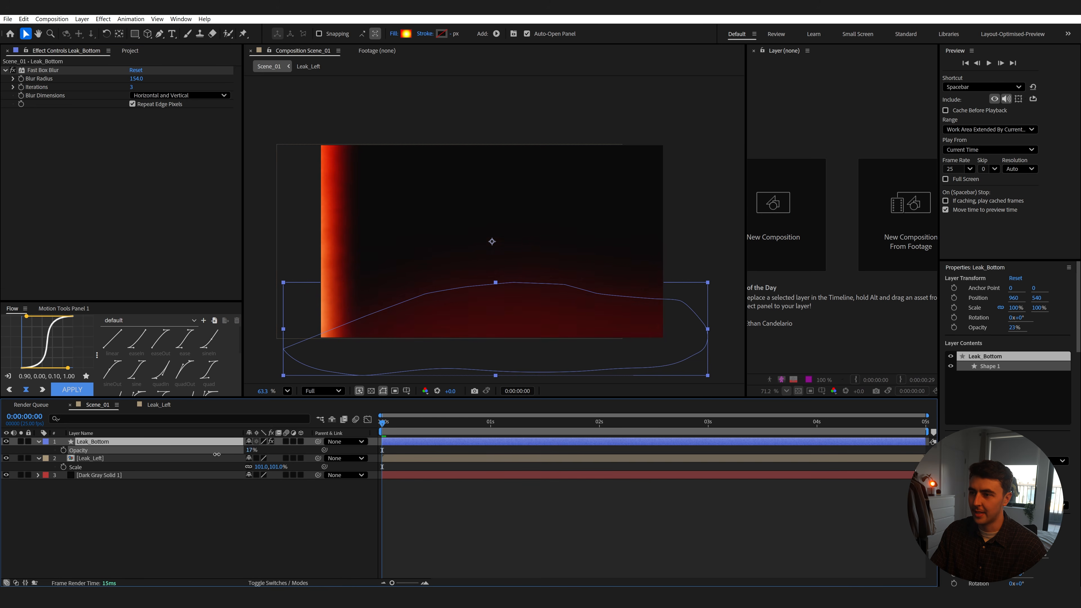
click(509, 331)
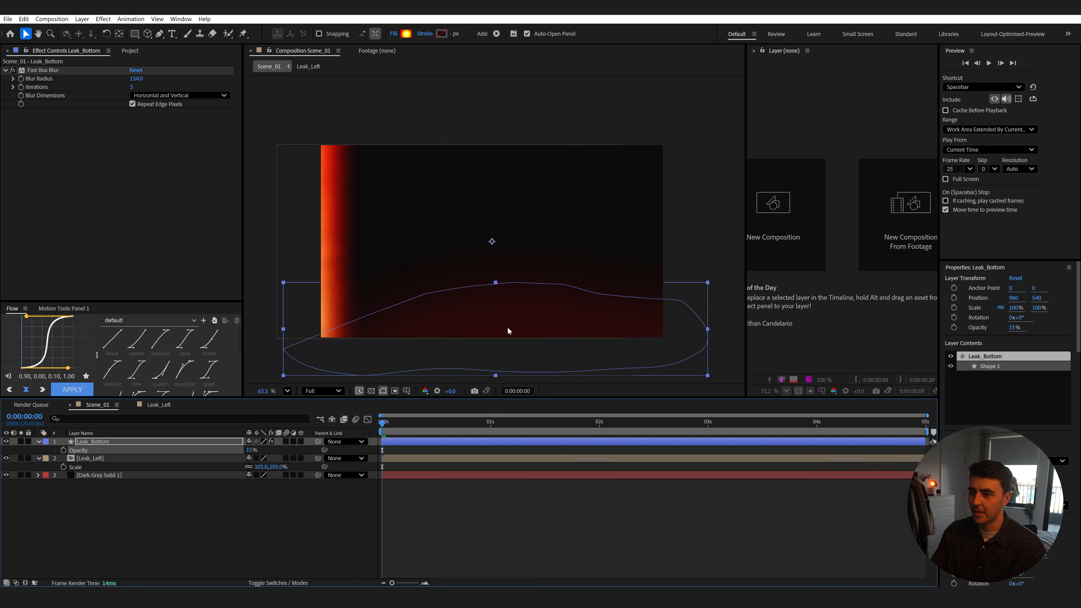
key(space)
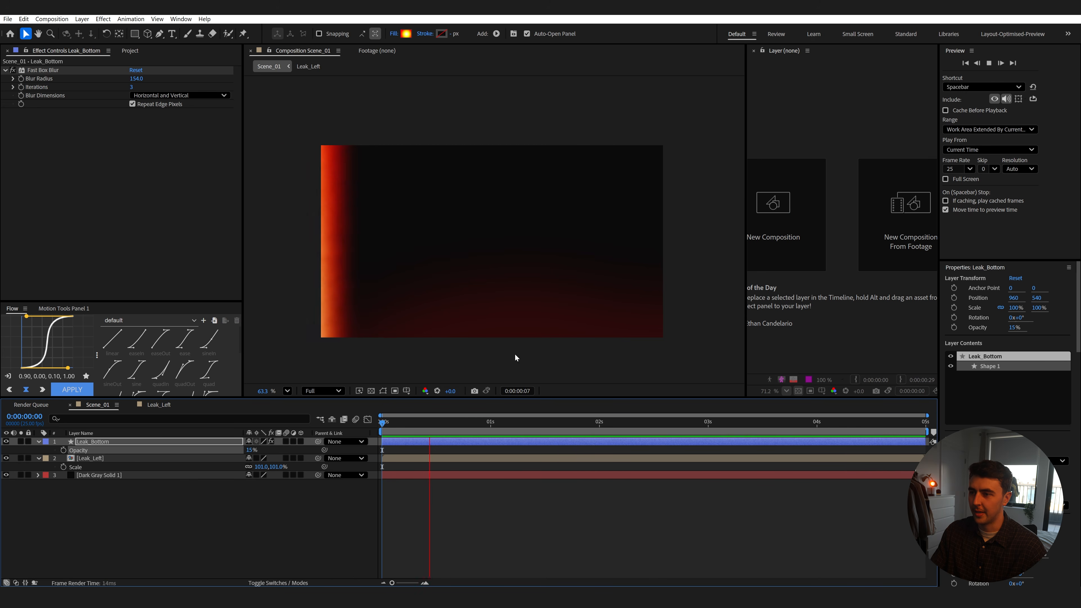
key(space)
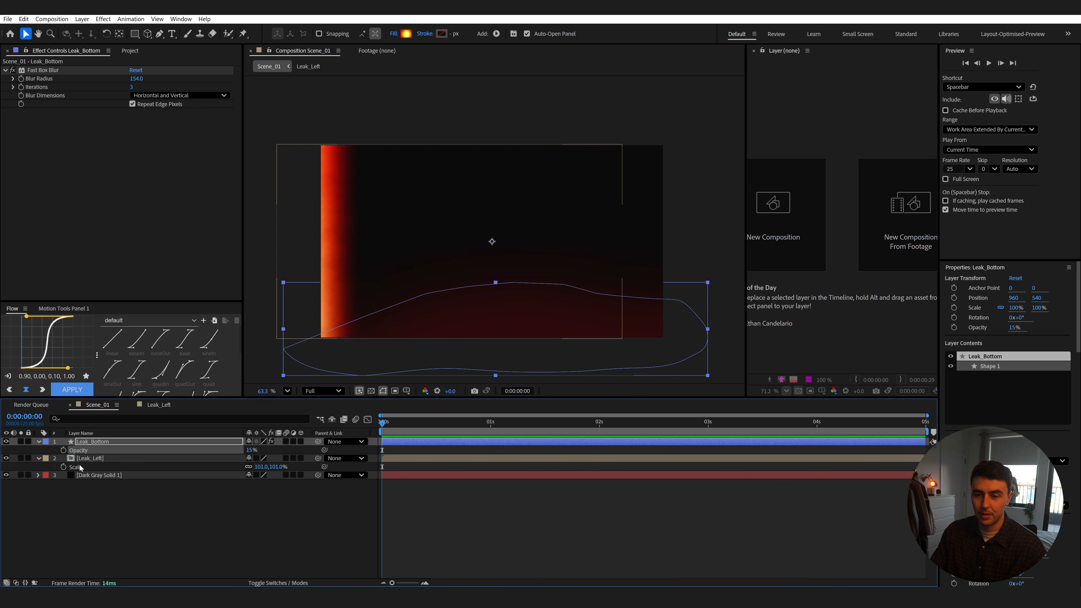
Copy the wiggle(10,15) opacity expression from Leak_Left onto Leak_Bottom and preview the flicker.
click(39, 459)
click(39, 458)
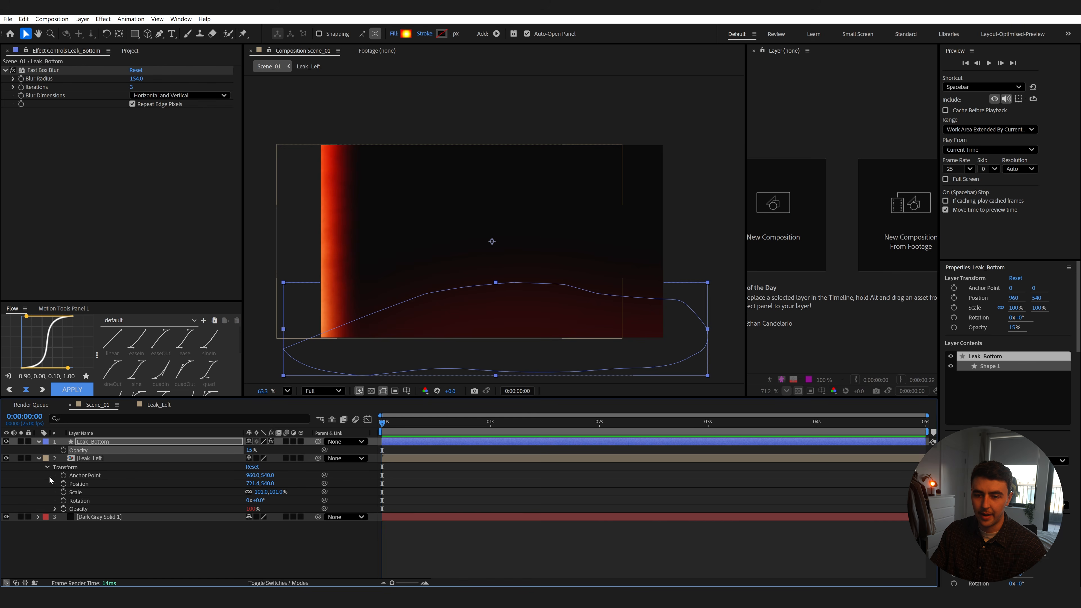
click(55, 509)
right_click(82, 510)
click(117, 471)
click(88, 443)
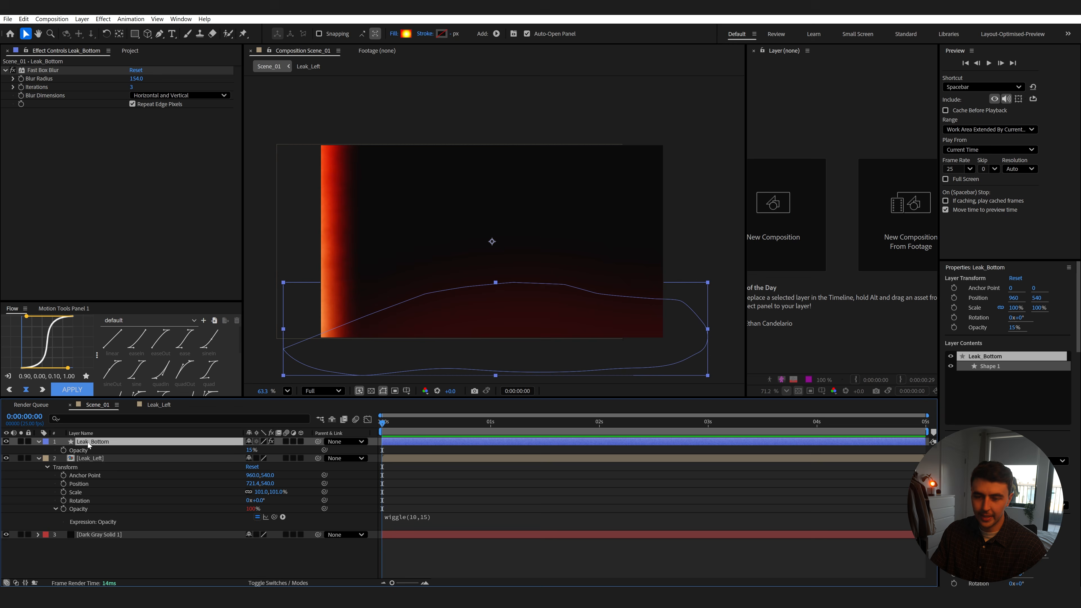
key(ctrl+v)
key(space)
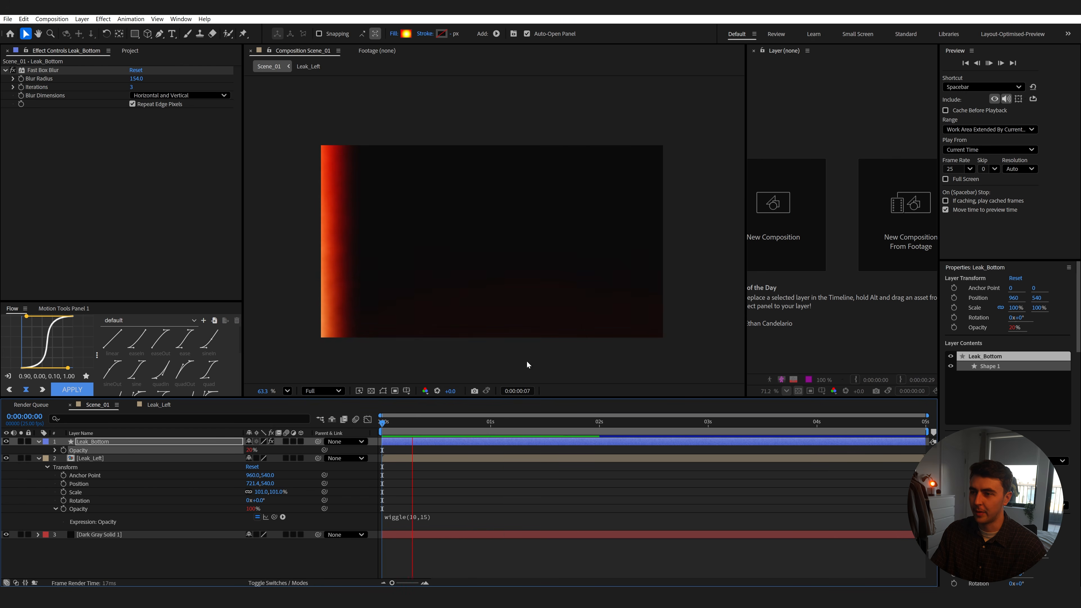
key(space)
Change the Leak_Bottom opacity expression to wiggle(2,3) and preview it from the start.
click(55, 450)
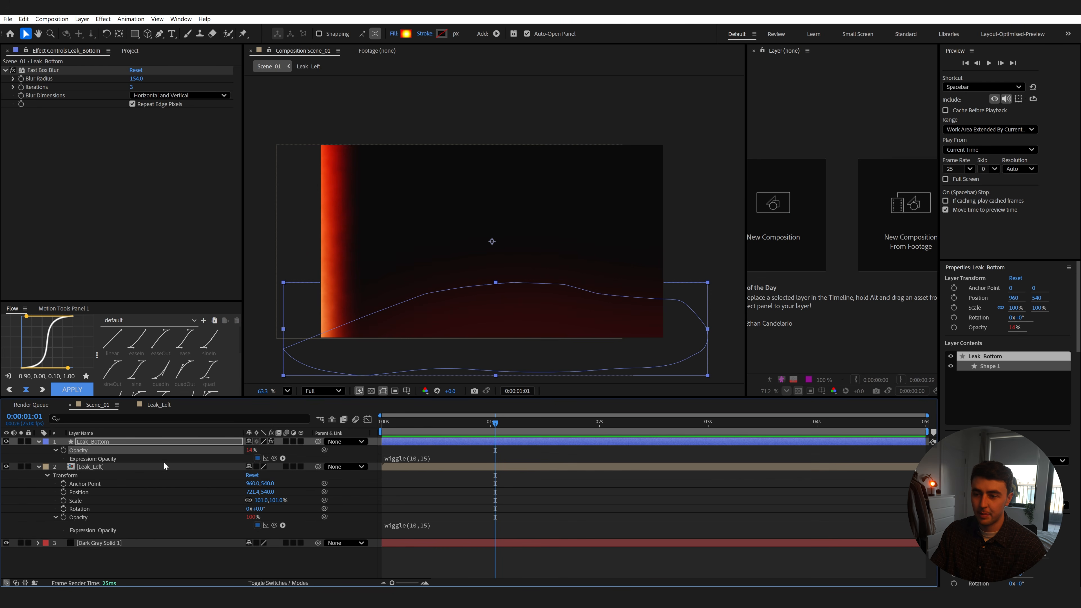
click(418, 458)
click(434, 458)
key(BackSpace)
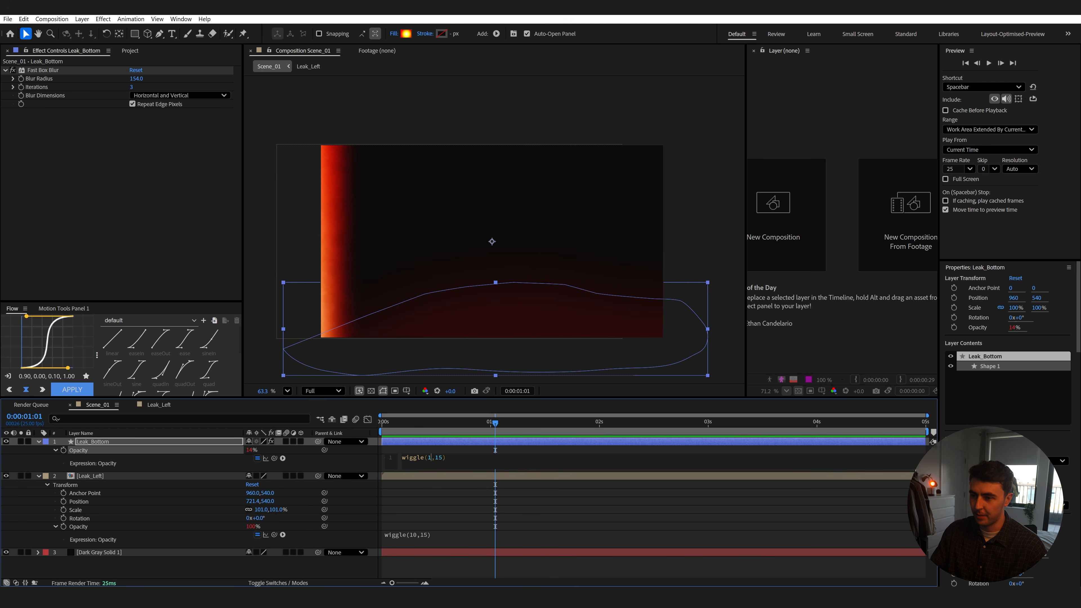
key(Right)
key(BackSpace)
key(BackSpace)
text(3)
click(472, 449)
drag(479, 423, 320, 443)
key(space)
key(space)
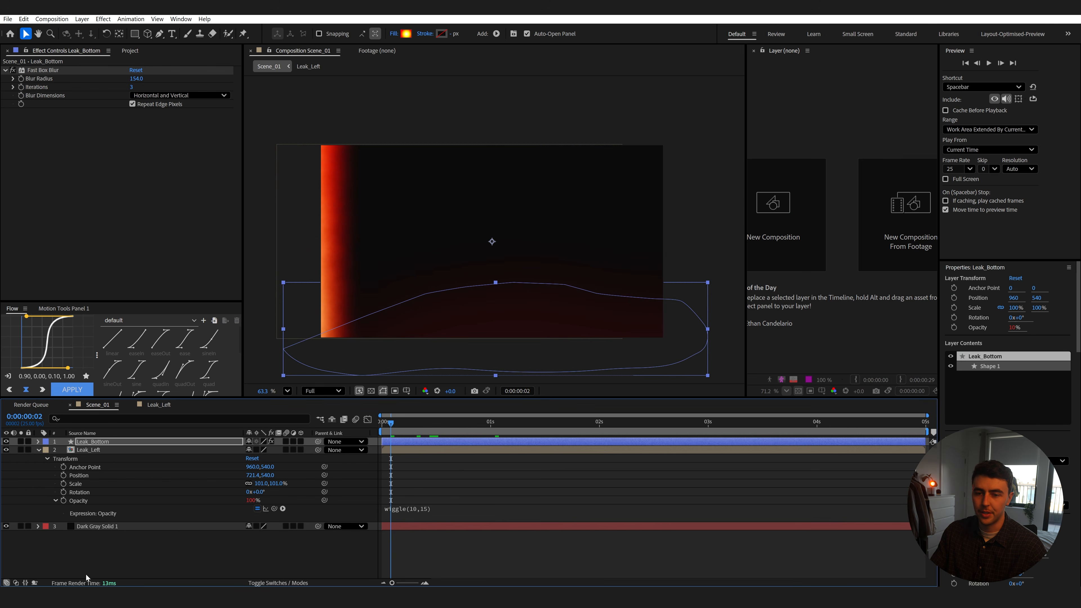
Draw a circle with the Ellipse tool on a new shape layer, in the lower-right part of the frame.
click(87, 577)
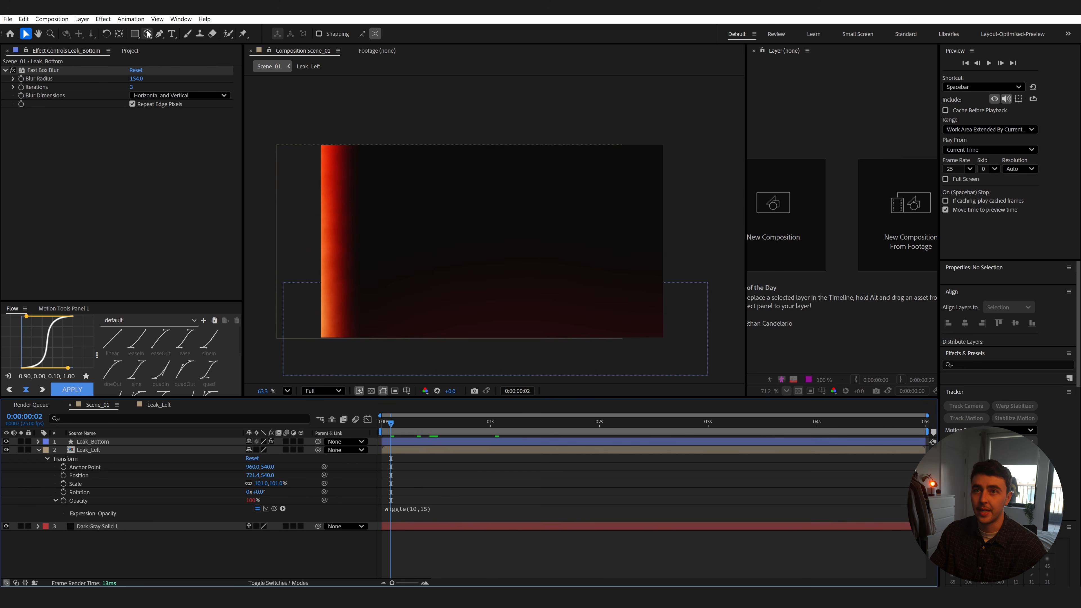
click(135, 34)
click(166, 53)
mouse_move(487, 238)
mouse_down()
mouse_move(548, 279)
mouse_move(575, 325)
mouse_move(579, 318)
mouse_up()
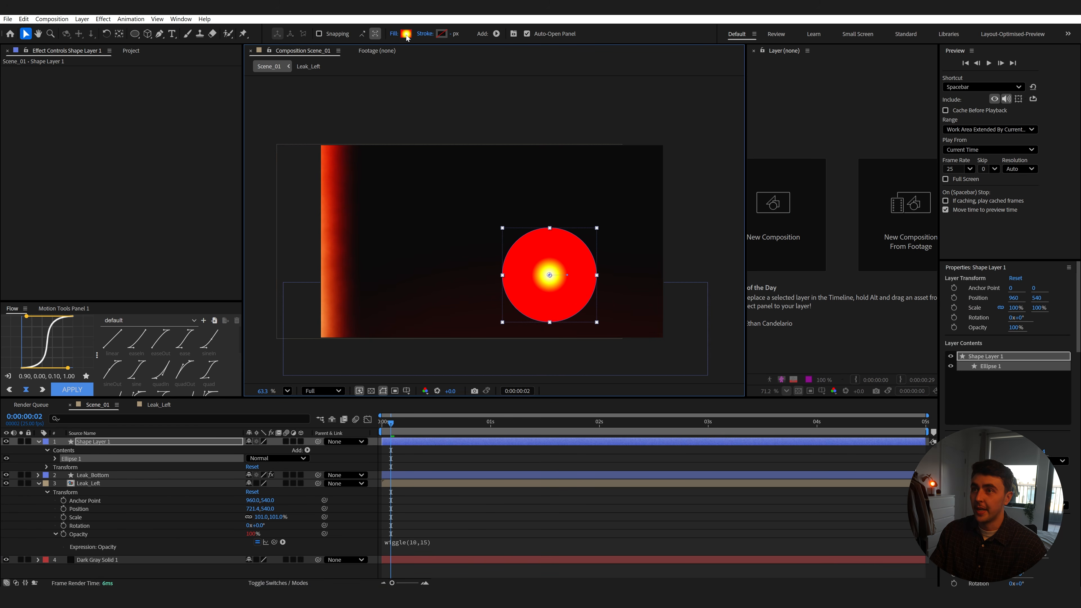
Switch the circle's fill from the gradient to a solid deep purple.
click(407, 36)
alt+click(407, 34)
alt+click(407, 34)
click(407, 34)
drag(773, 256, 772, 249)
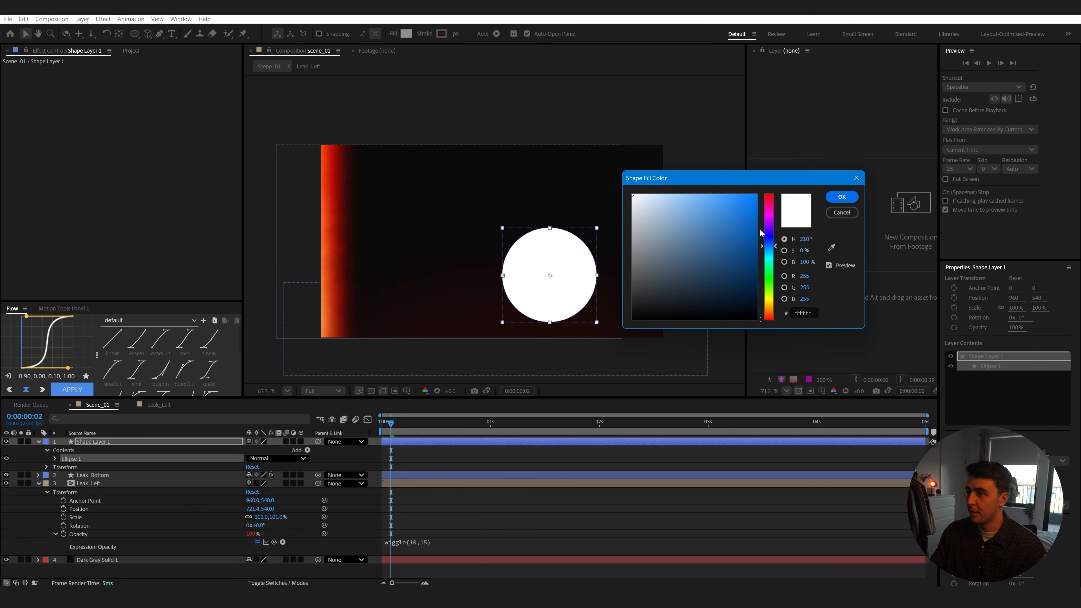
click(755, 222)
click(769, 230)
Copy the Fast Box Blur effect from Leak_Bottom onto the circle's layer.
click(99, 475)
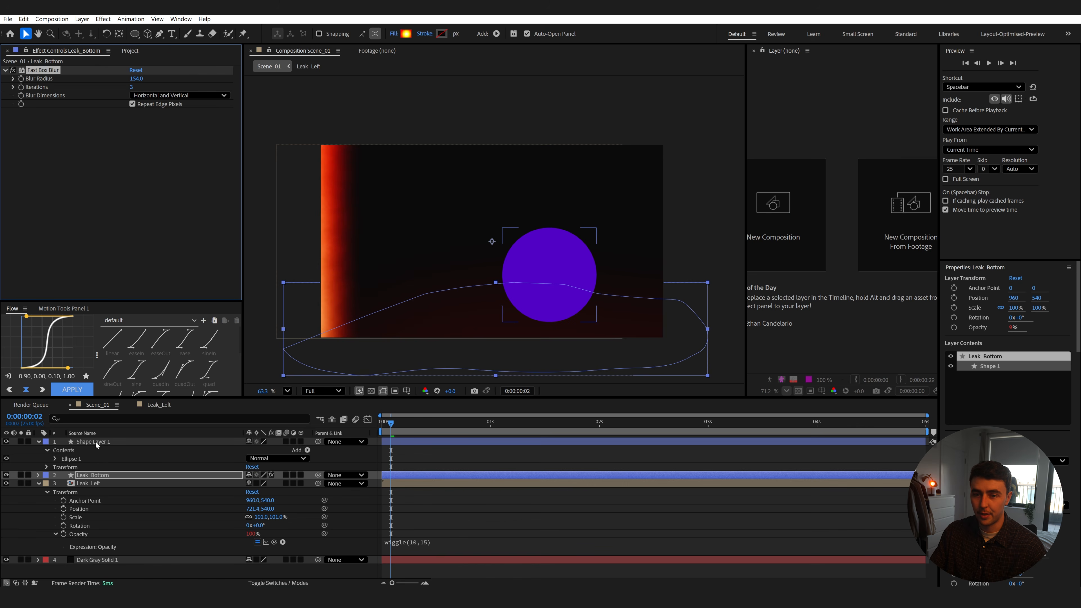
click(109, 441)
key(ctrl+v)
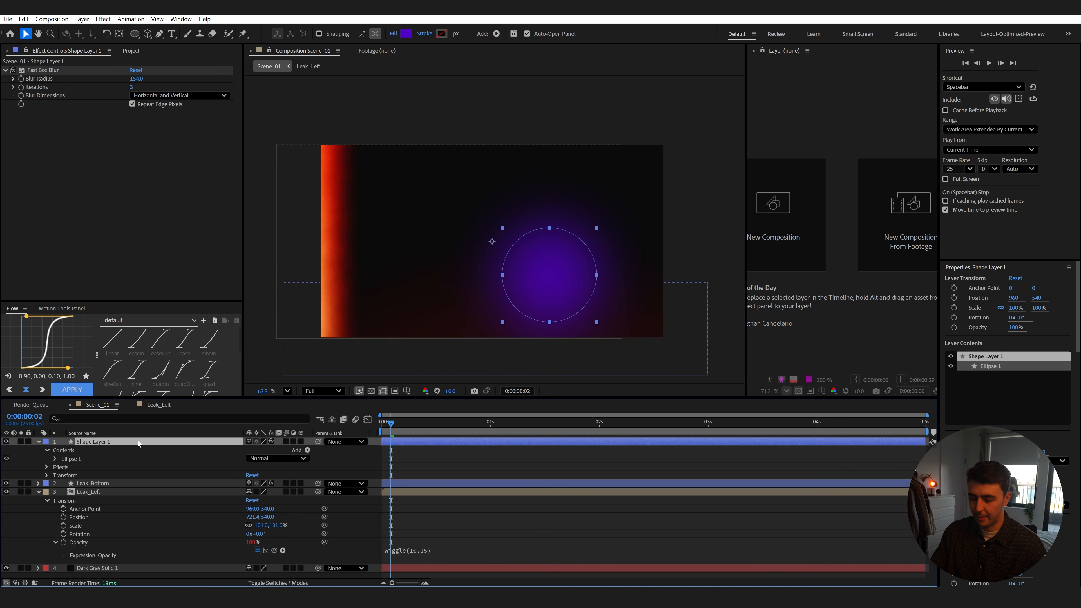
Set the circle layer's opacity to 20% and nudge it slightly downward in the frame.
key(t)
drag(251, 449, 221, 447)
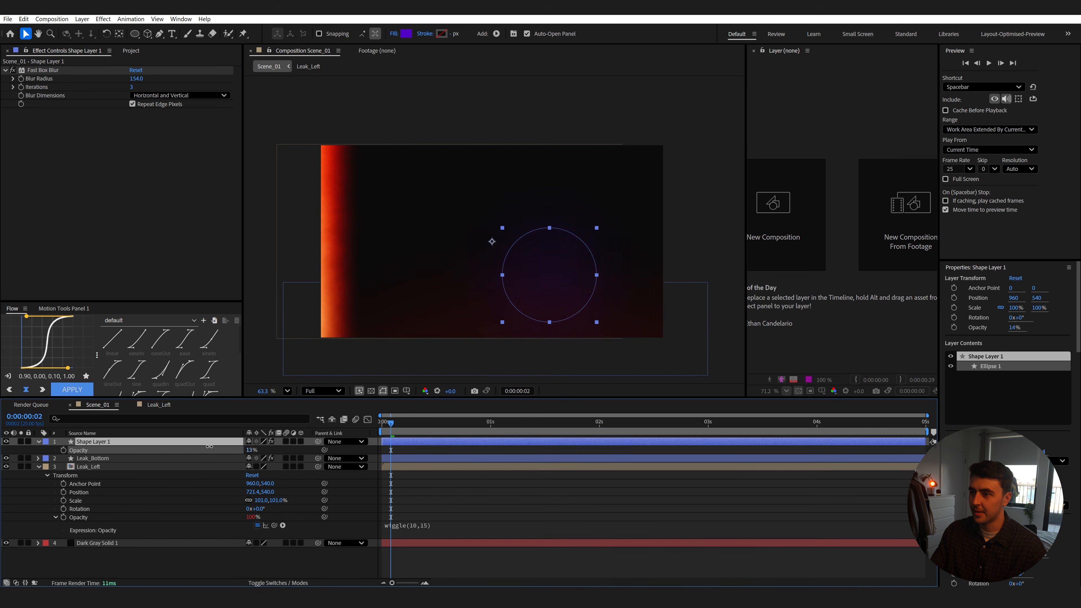
drag(540, 300, 543, 306)
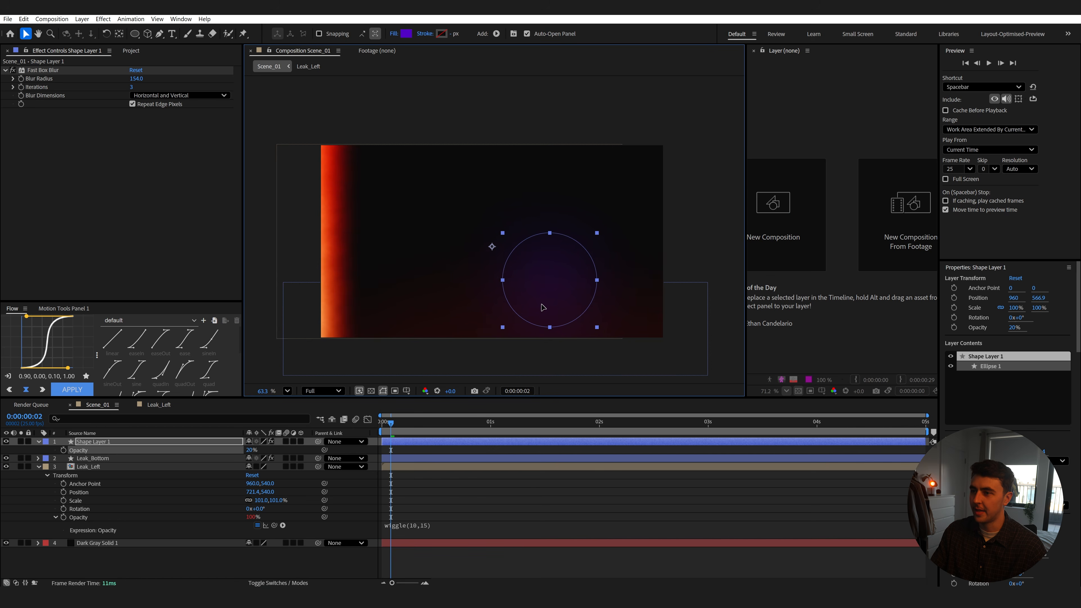
Copy the wiggle(2,3) opacity expression from Leak_Bottom onto the circle's layer.
click(53, 458)
click(38, 458)
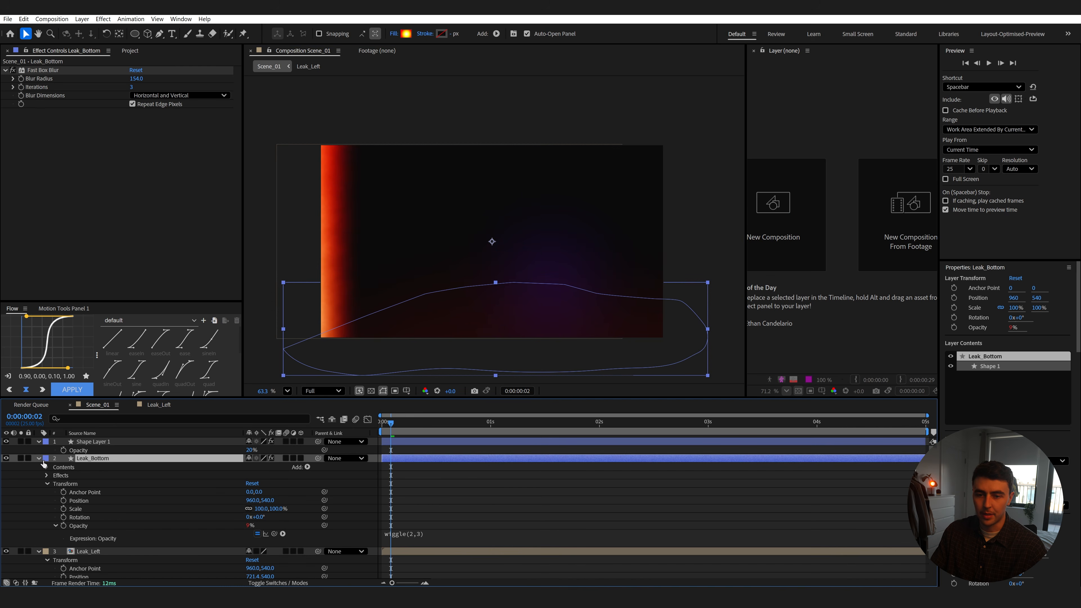
right_click(81, 526)
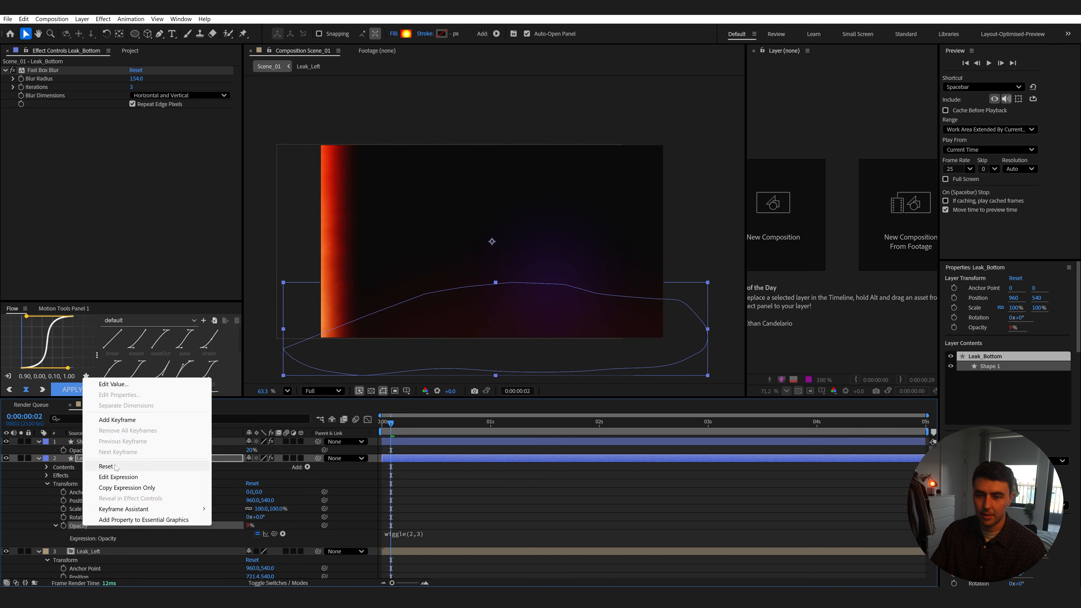
click(100, 487)
click(99, 442)
key(ctrl+v)
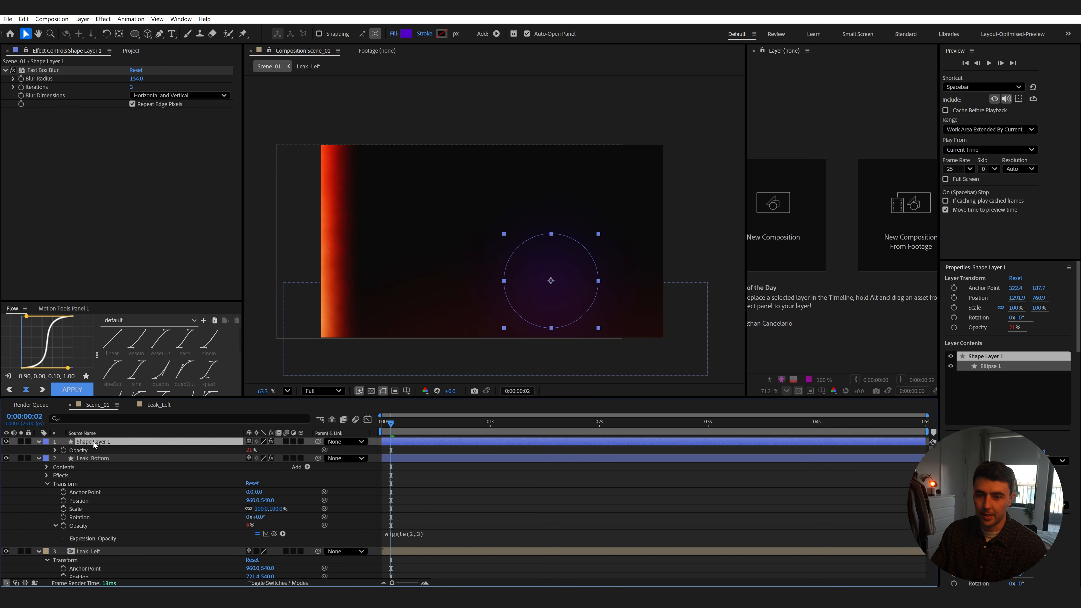
Rename the circle's shape layer Leak_Circle.
key(Return)
text(Leak_Cir)
text(cle)
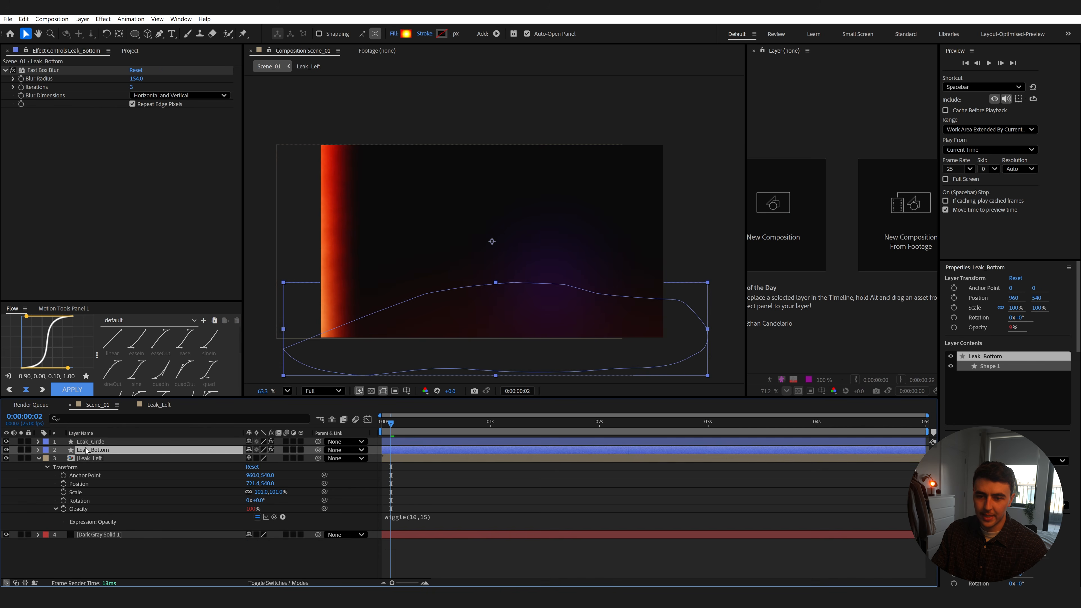
Pre-compose the Leak_Circle and Leak_Bottom layers into a new composition named Leaks_Bottom, moving all attributes into it.
shift+click(89, 442)
right_click(89, 442)
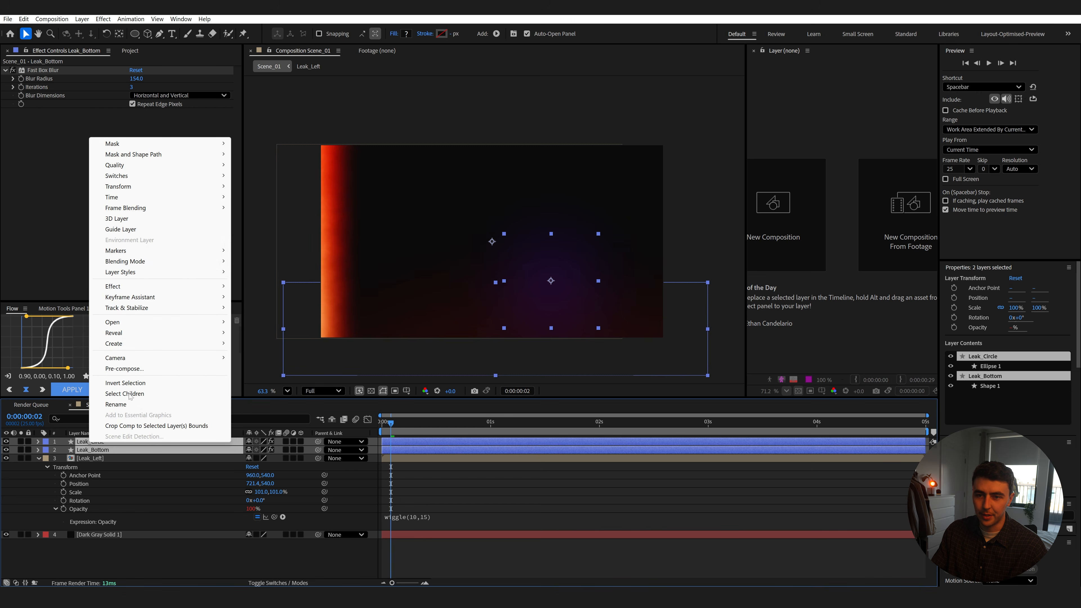
click(124, 368)
text(Leaks_Bottom)
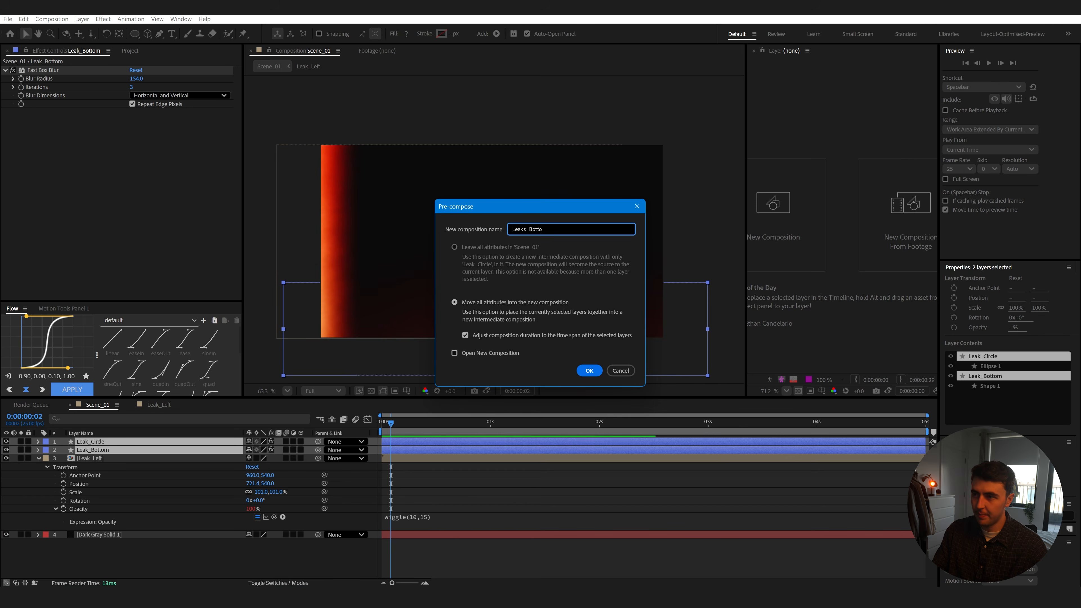
key(Return)
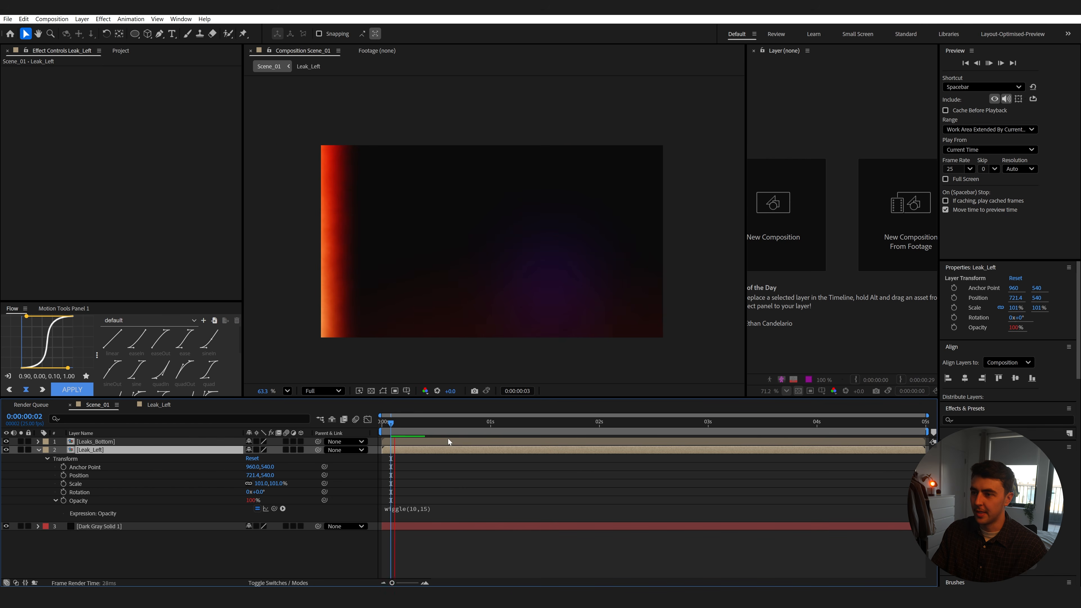
Set the Leaks_Bottom layer's blending mode to Screen and preview Scene_01 from the start.
click(514, 331)
click(277, 582)
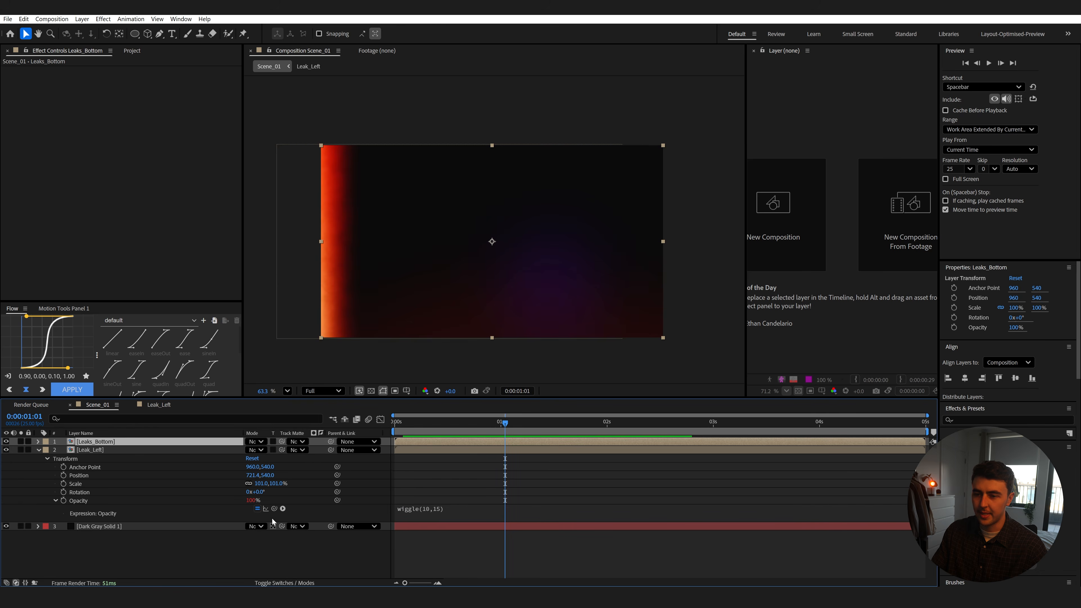
click(256, 441)
click(271, 136)
drag(476, 422, 392, 422)
key(space)
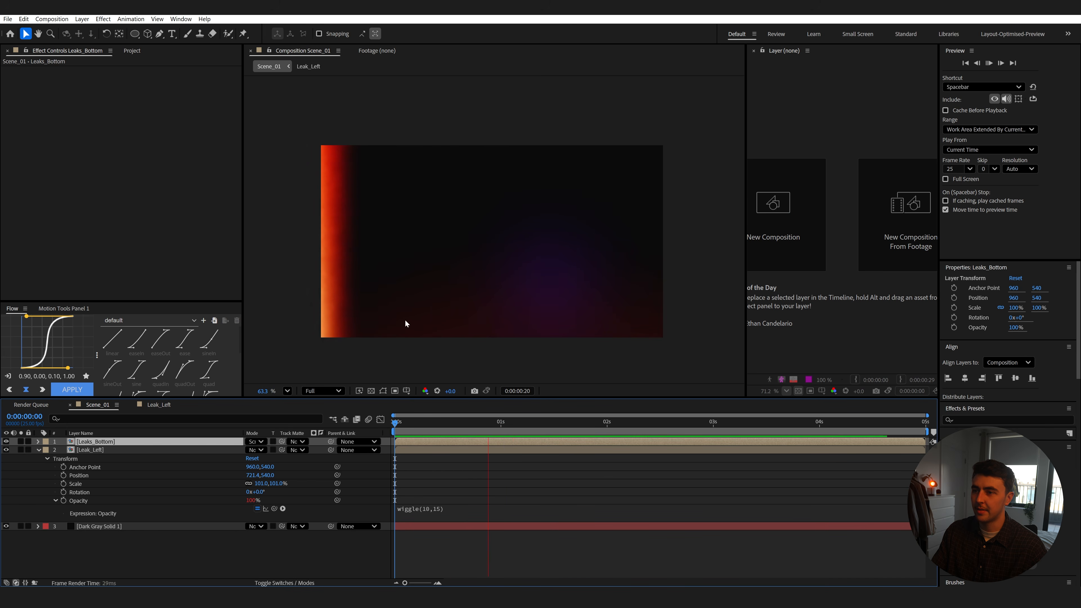
click(301, 558)
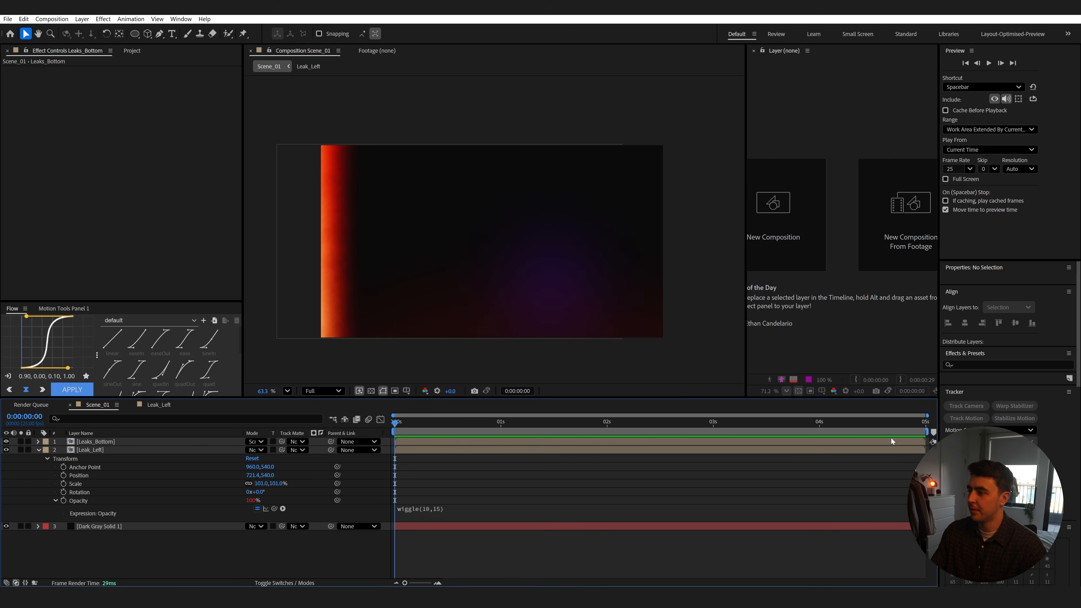
Add a text layer reading "A NETFLIX ORIGINAL SERIES" in Scene_01.
click(172, 34)
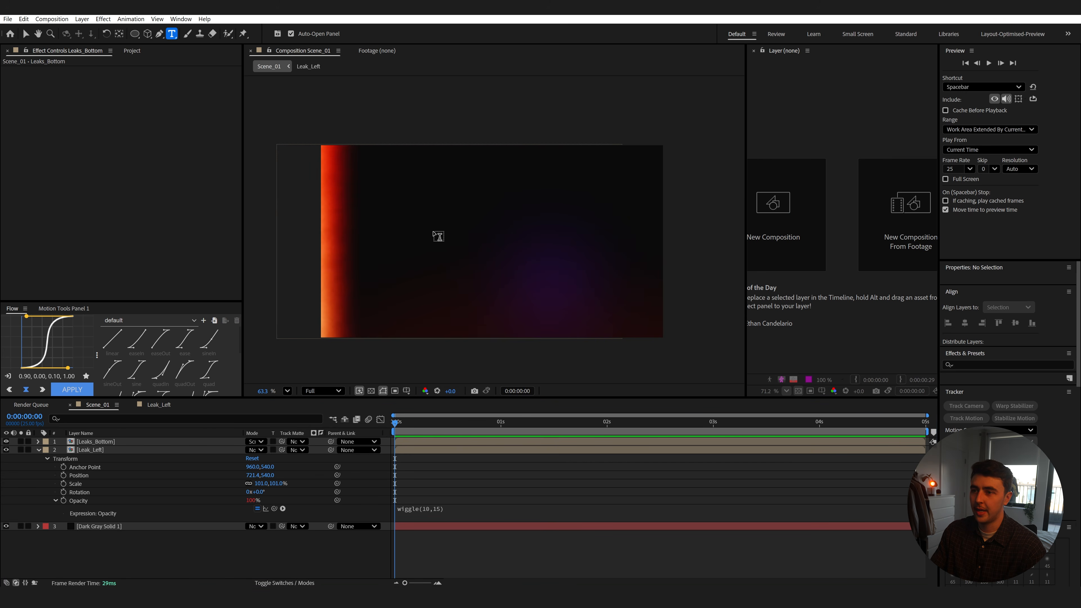
click(429, 240)
text(A NETFLI)
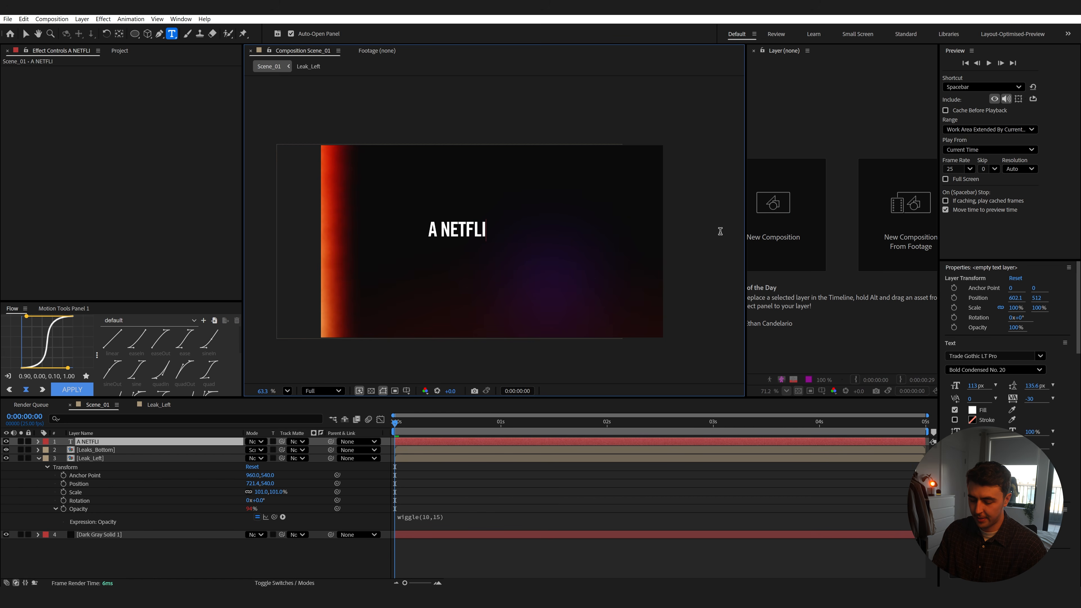
text(X ORIGINAL SERIES)
click(175, 443)
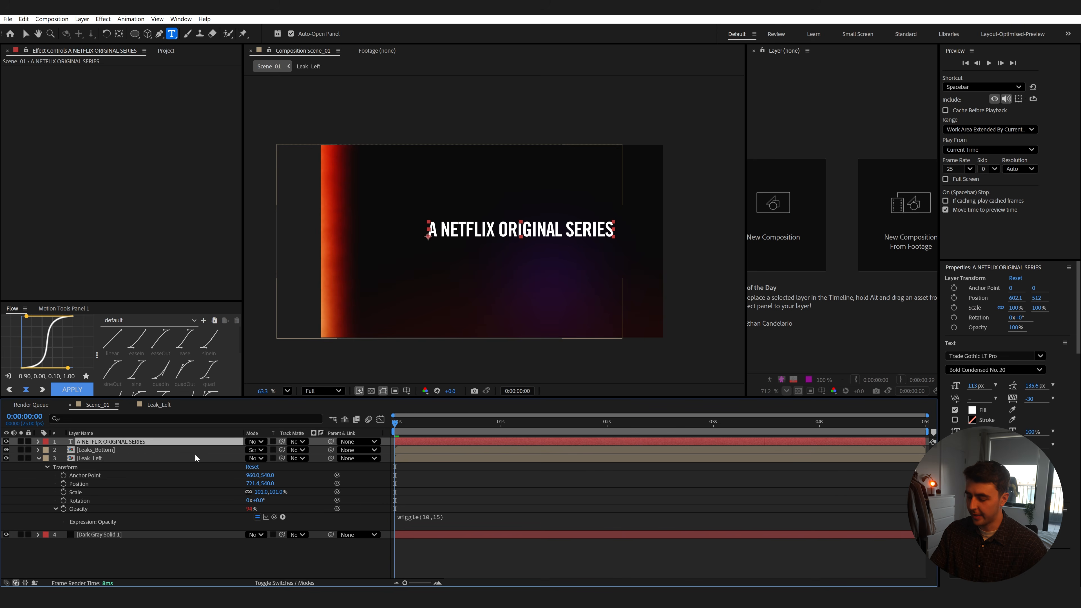
Center the title text in the frame and scale it to 57%.
scroll(1004, 324, down, 3)
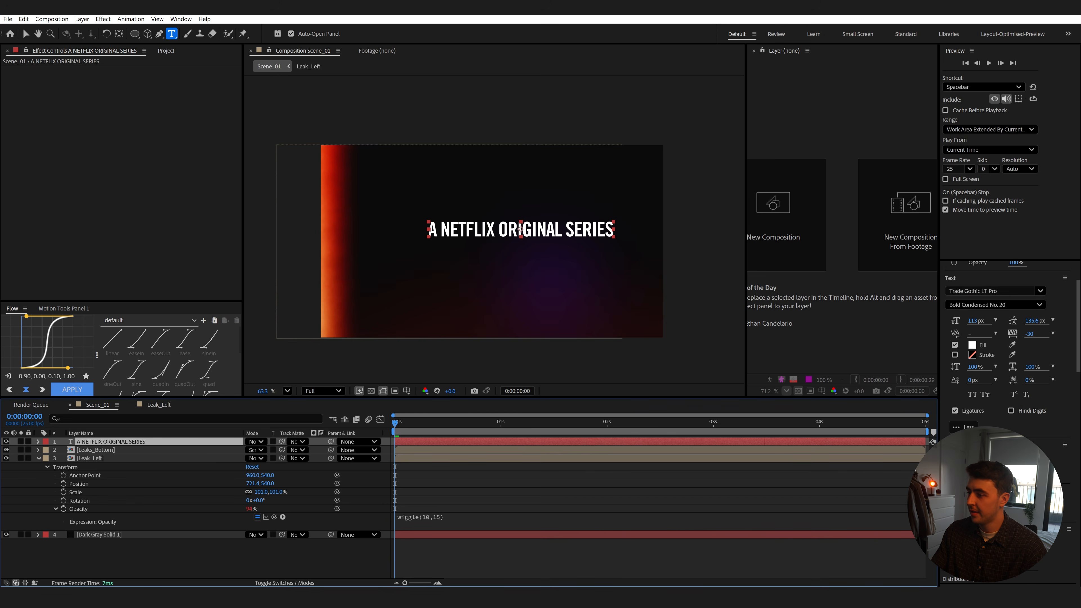
drag(491, 234, 462, 246)
key(s)
drag(260, 450, 262, 454)
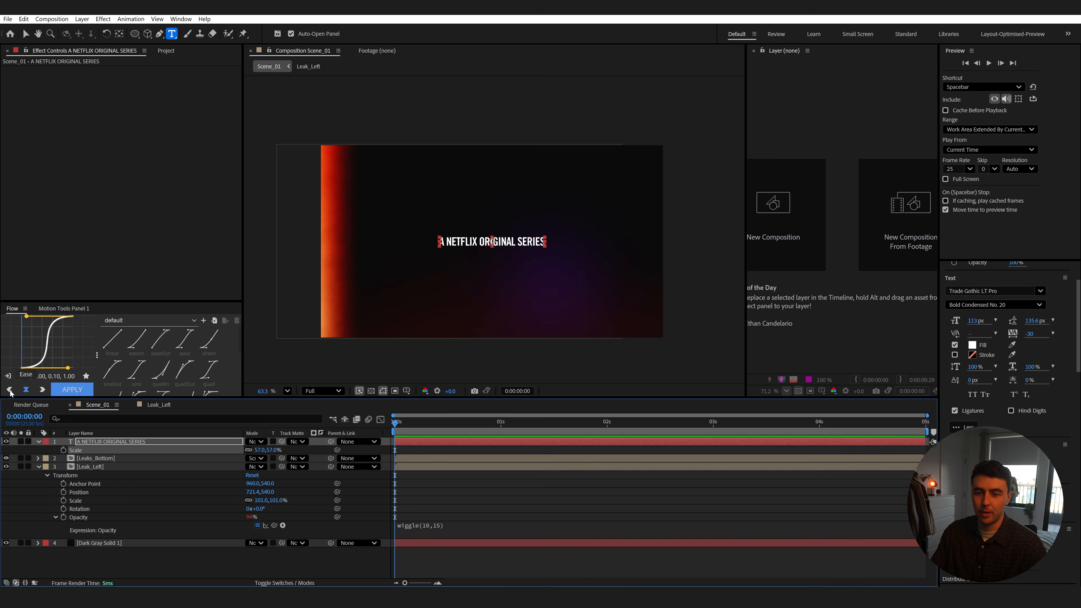
click(39, 442)
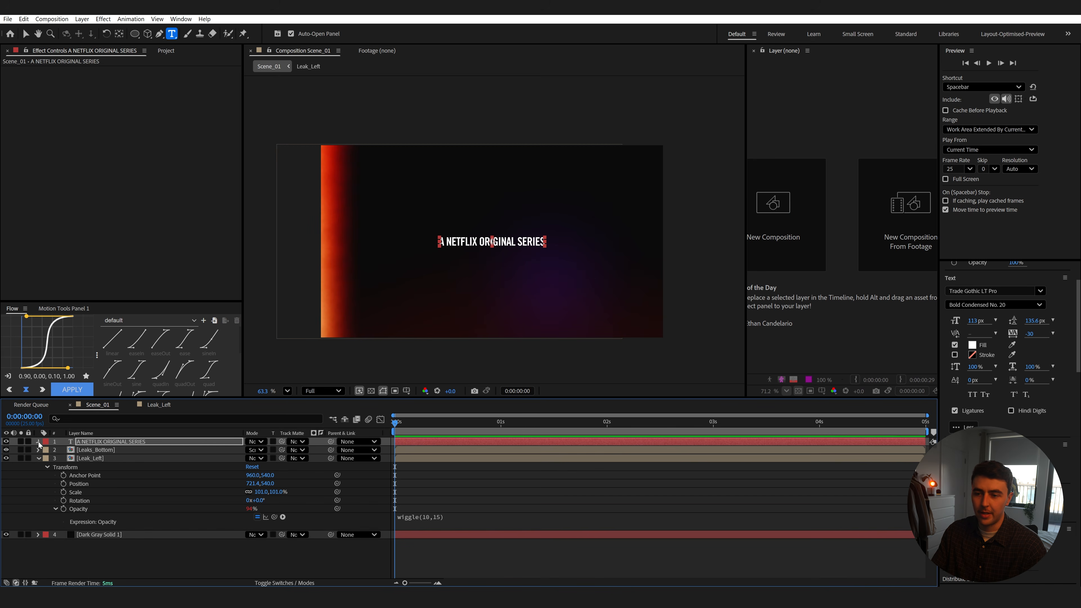
Add an Opacity text animator to the title layer with its opacity at 0%.
click(39, 441)
click(320, 450)
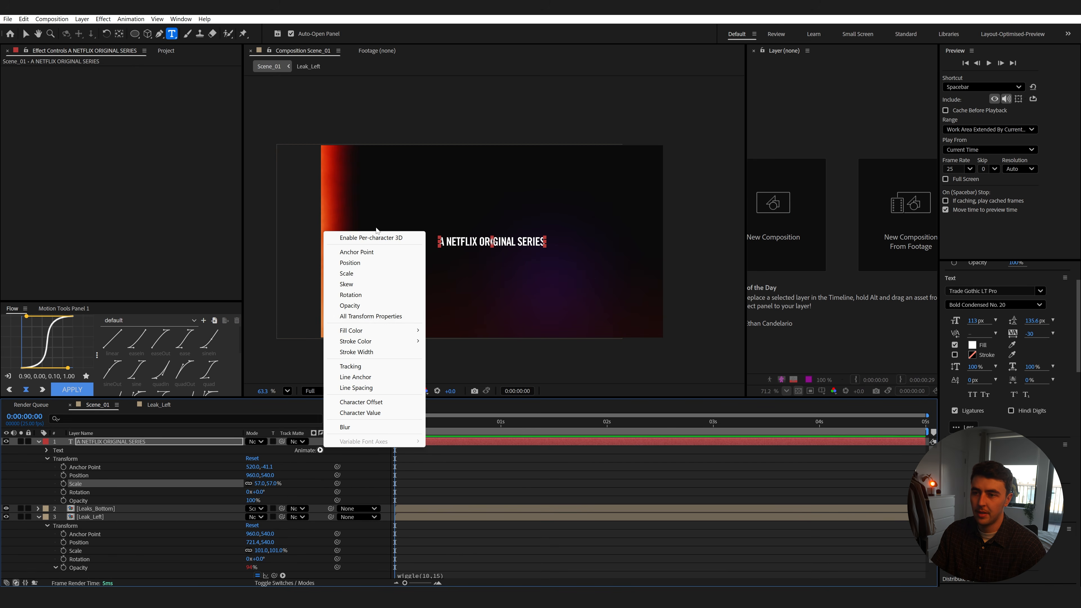
click(349, 305)
drag(248, 535, 169, 532)
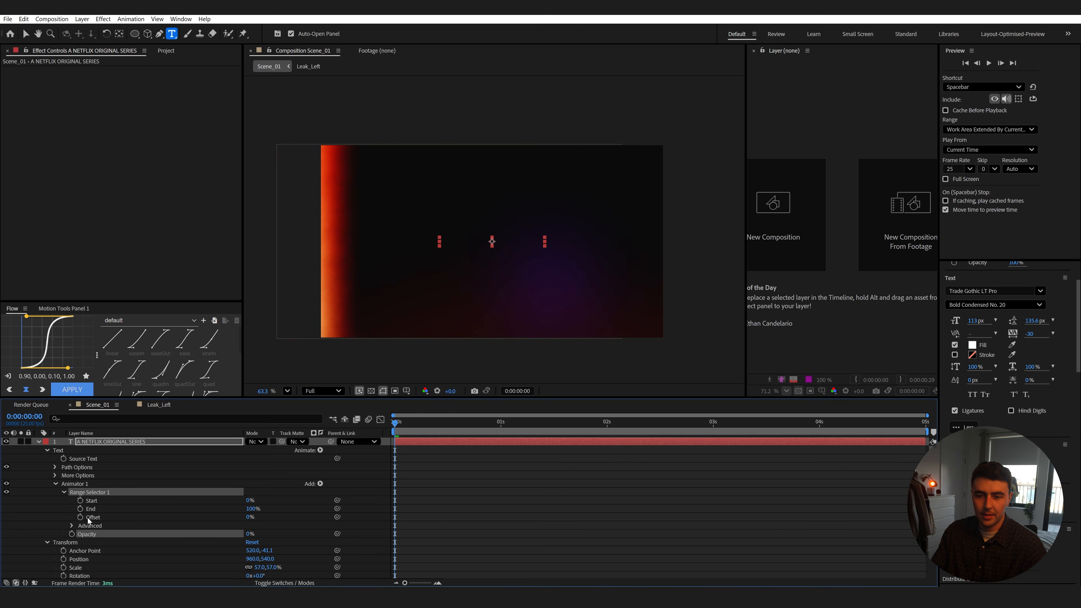
Turn on Randomize Order in the advanced options of the title's range selector.
click(71, 525)
scroll(72, 523, down, 4)
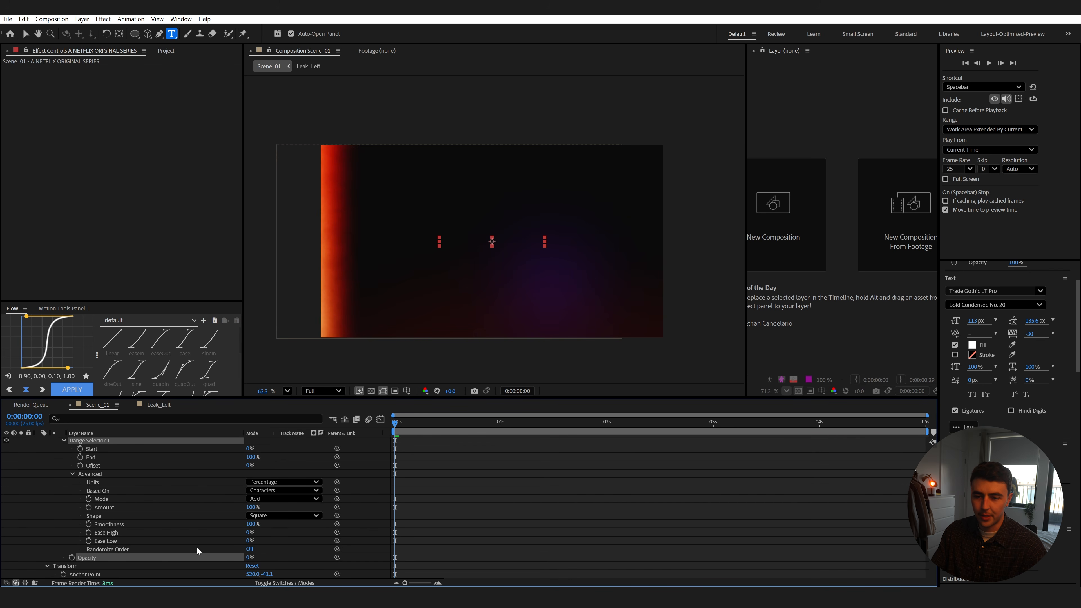
click(249, 550)
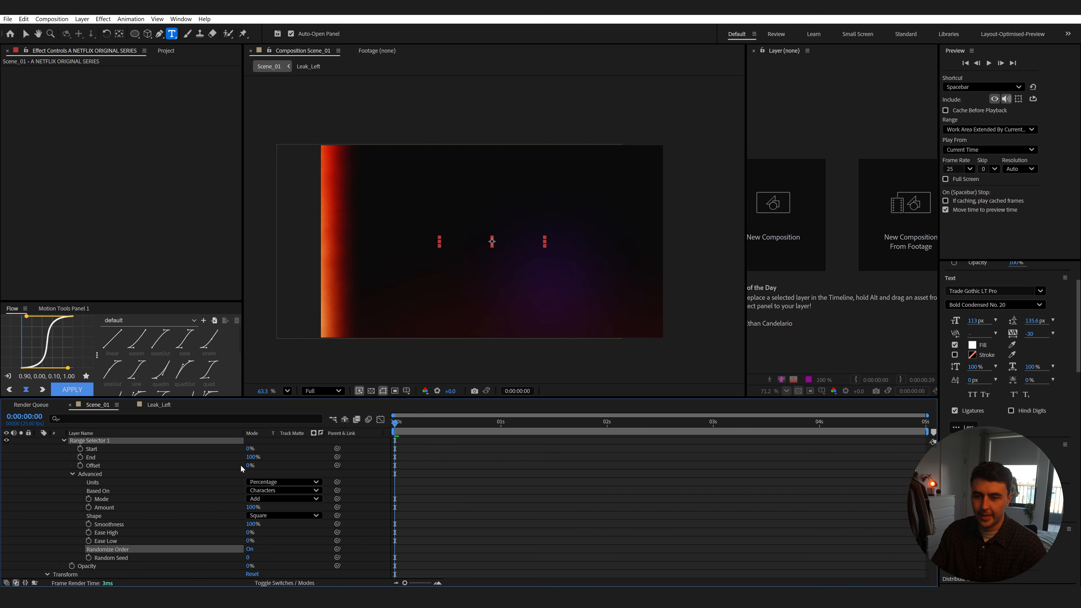
Test the random letter reveal by varying the range selector's Offset, and reset it to 0%.
drag(247, 469, 282, 474)
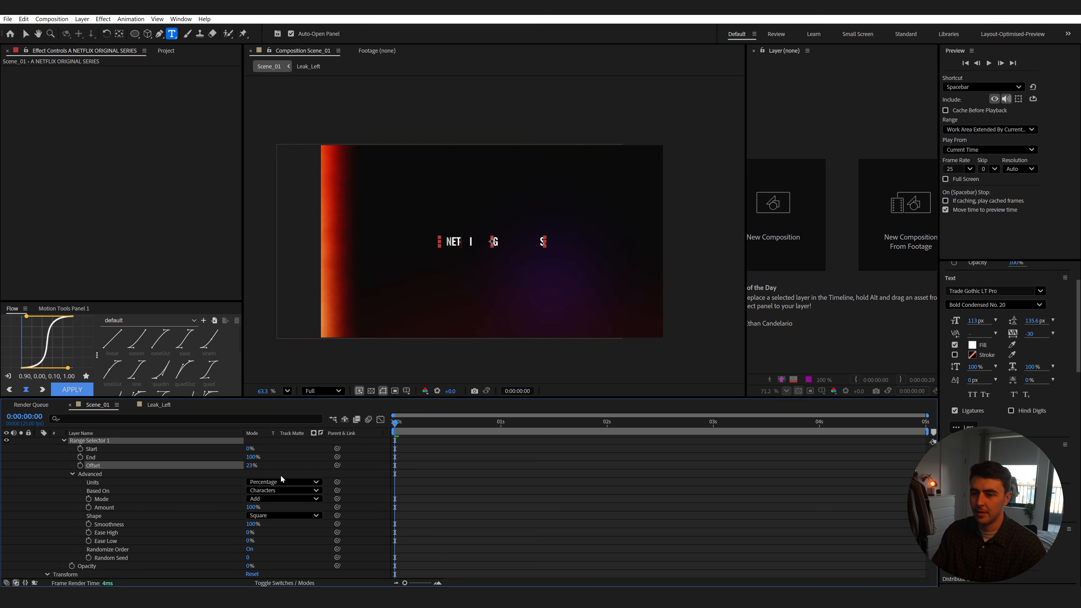
click(253, 465)
text(0)
key(Return)
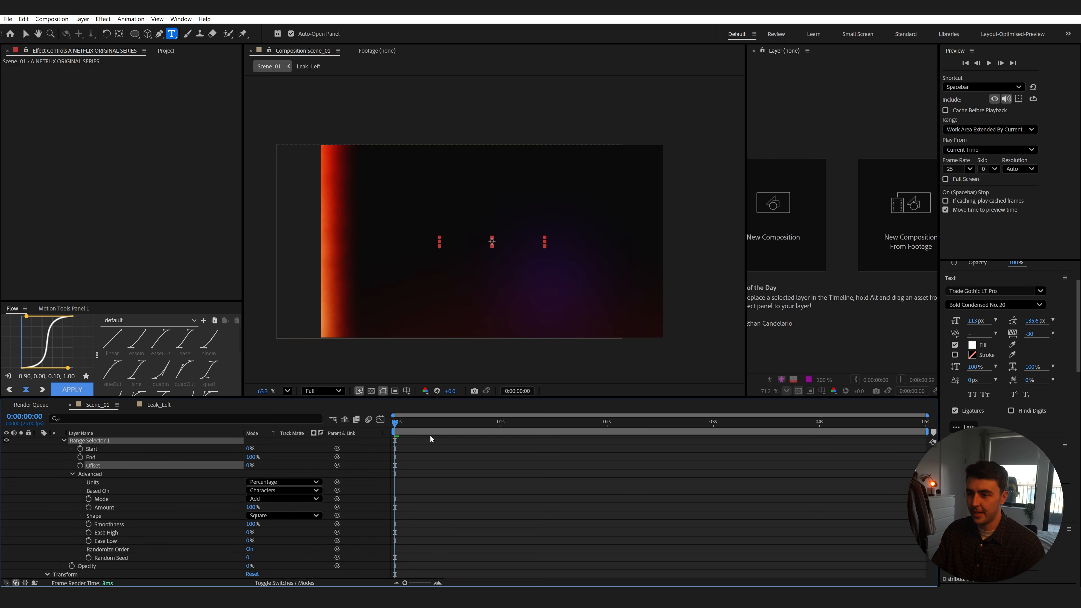
Keyframe the range selector's Offset at 0% at the start and 50% at 1 second, and preview the reveal.
click(80, 465)
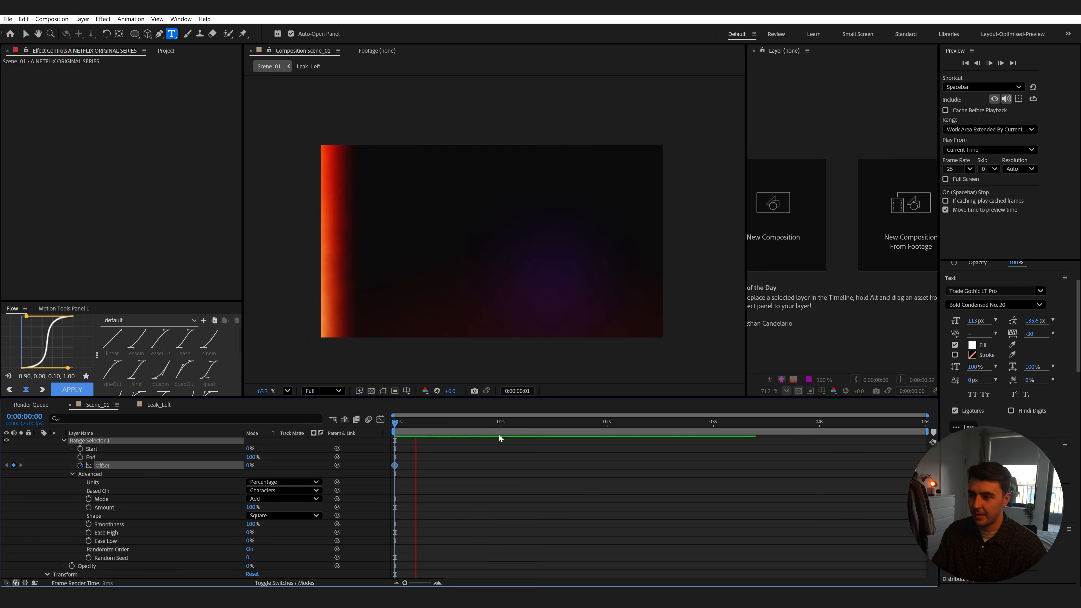
drag(489, 427, 496, 429)
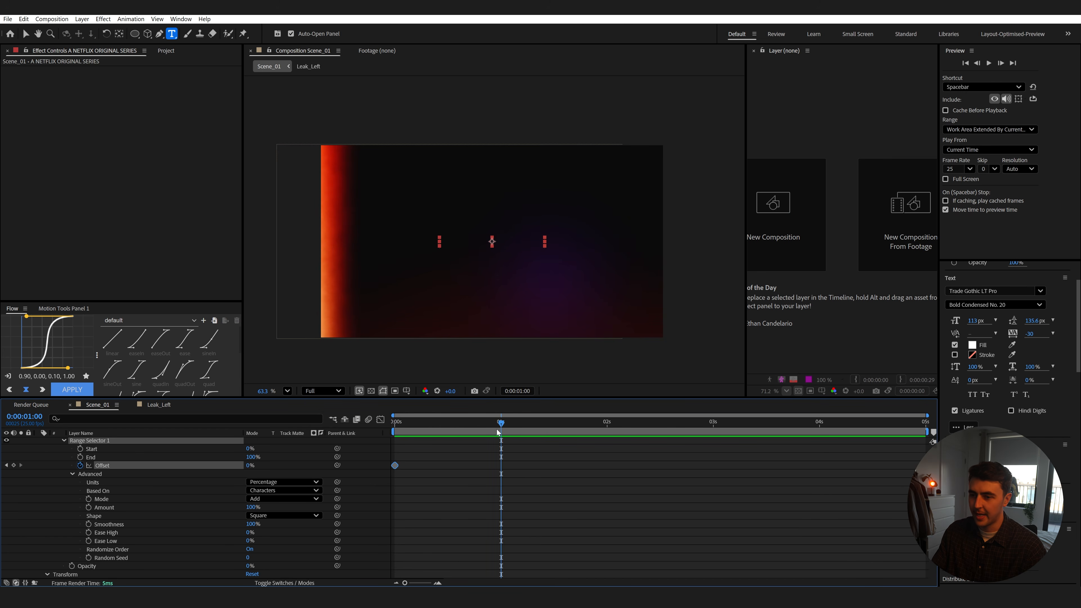
click(247, 465)
text(50)
key(Return)
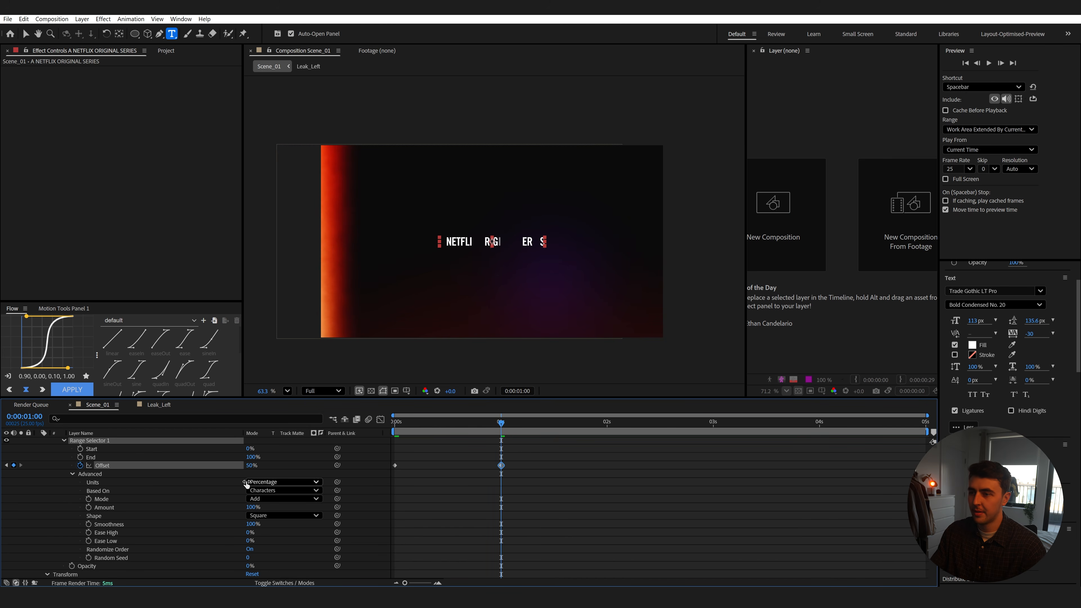
key(Home)
key(space)
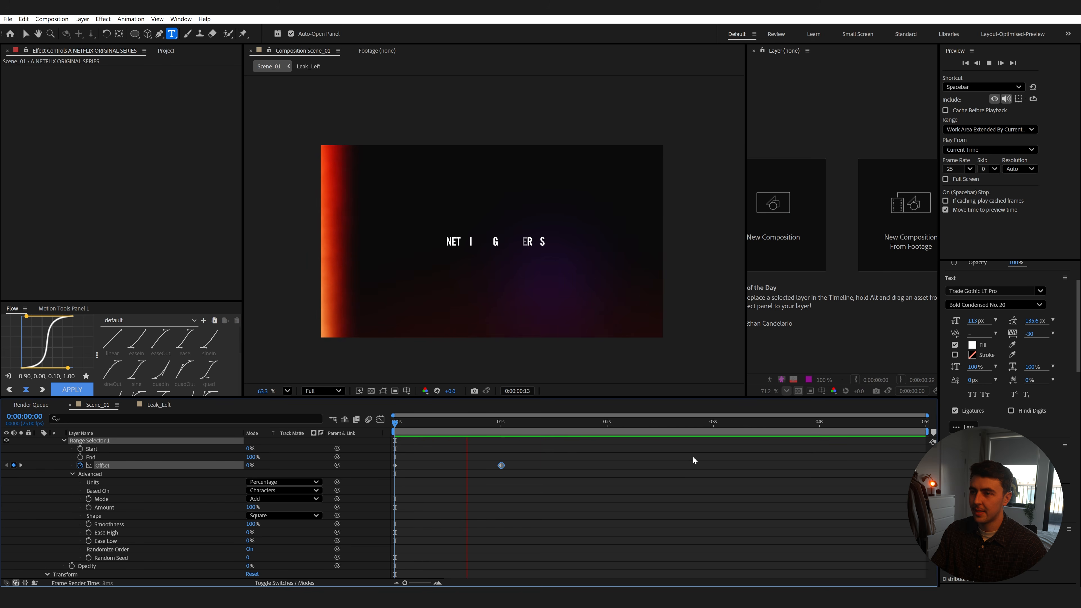
Add an Offset keyframe of 100% slightly past 2 seconds and preview the animation from the start.
drag(591, 423, 624, 423)
click(248, 465)
text(0)
key(Return)
key(Home)
key(space)
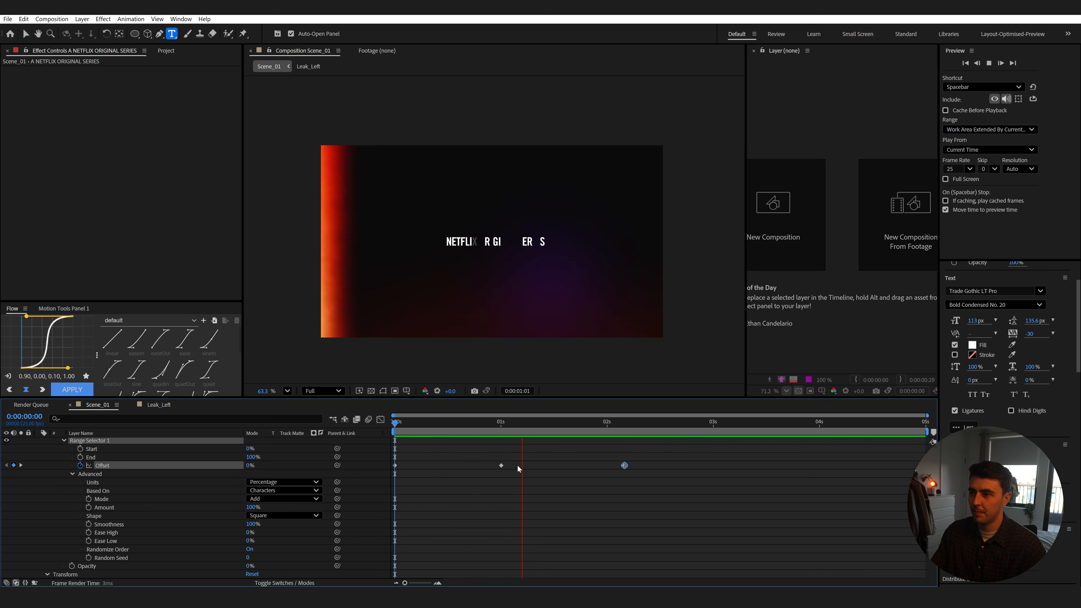
Set the range selector's Random Seed to 60 and preview the new letter order.
drag(564, 421, 536, 423)
scroll(135, 532, down, 1)
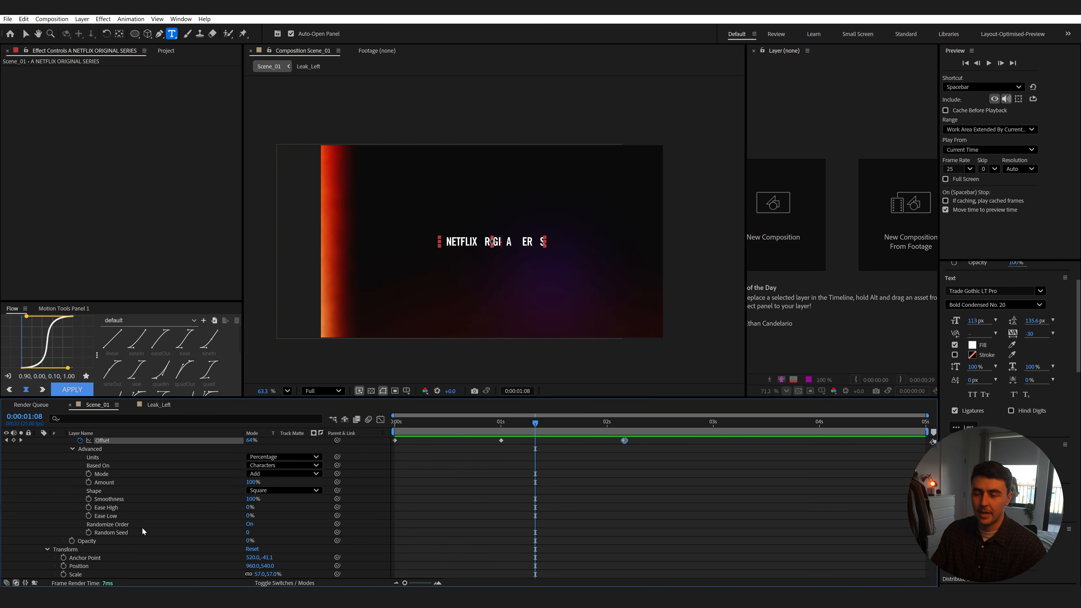
click(122, 533)
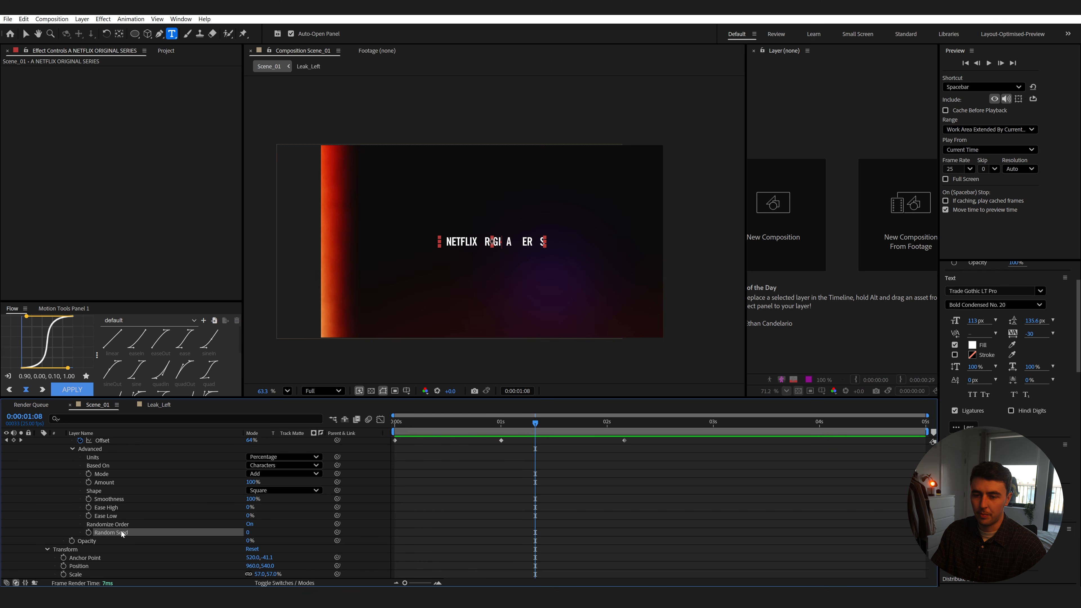
drag(248, 533, 273, 531)
click(466, 424)
key(space)
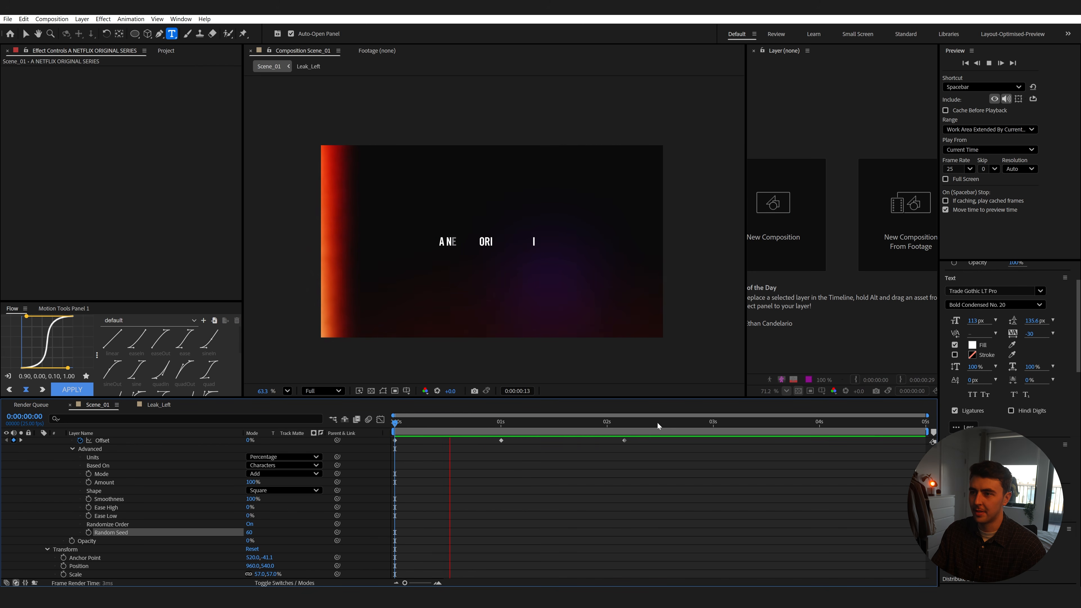
key(space)
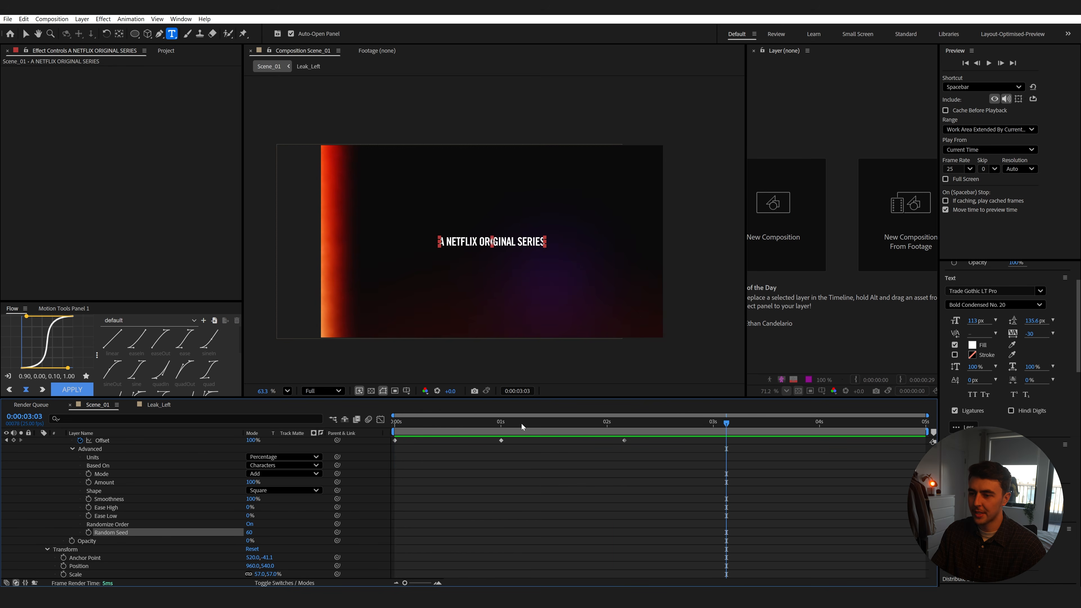
Preview the letter reveal with the title layer collapsed, and split that layer at 1 second.
click(392, 424)
scroll(84, 470, up, 3)
click(39, 442)
key(space)
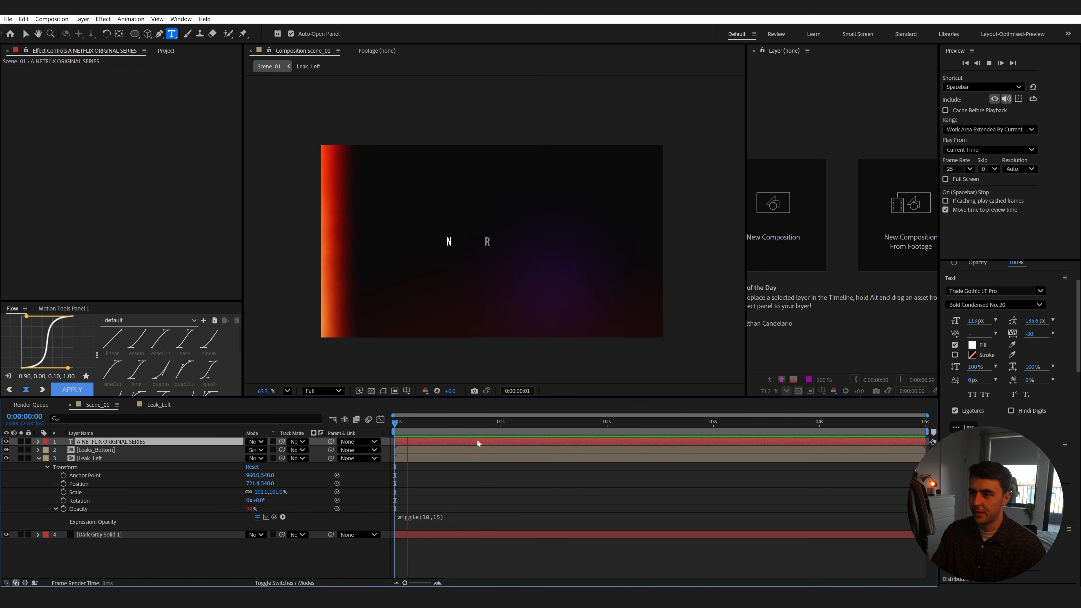
click(500, 426)
drag(486, 427, 499, 429)
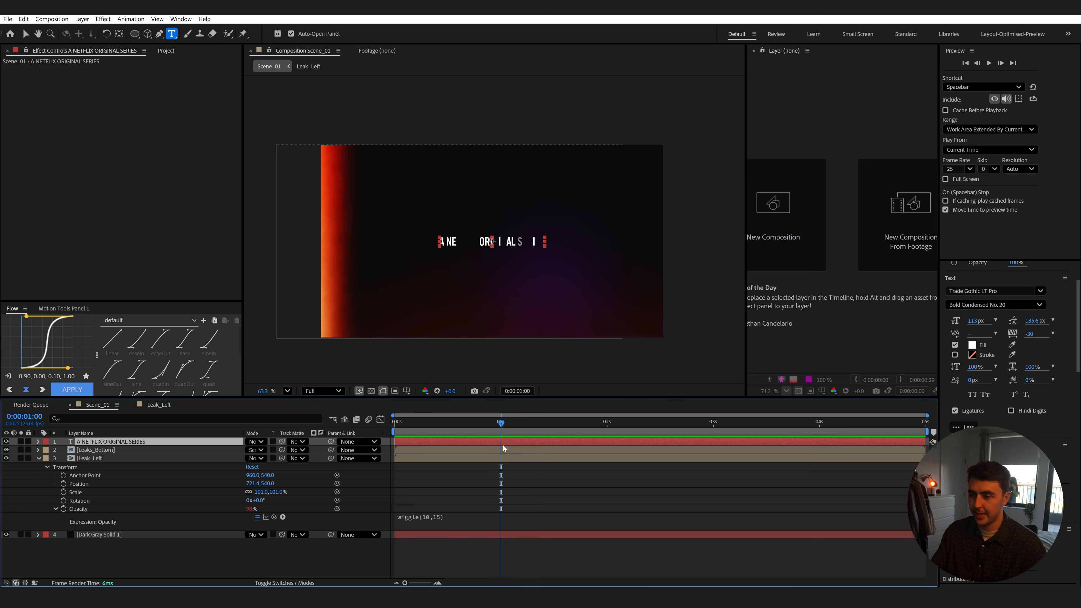
key(ctrl+shift+d)
Keyframe the first title segment's Position from 960, 444 at the start to 960, 540 at 1 second.
key(alt+shift+p)
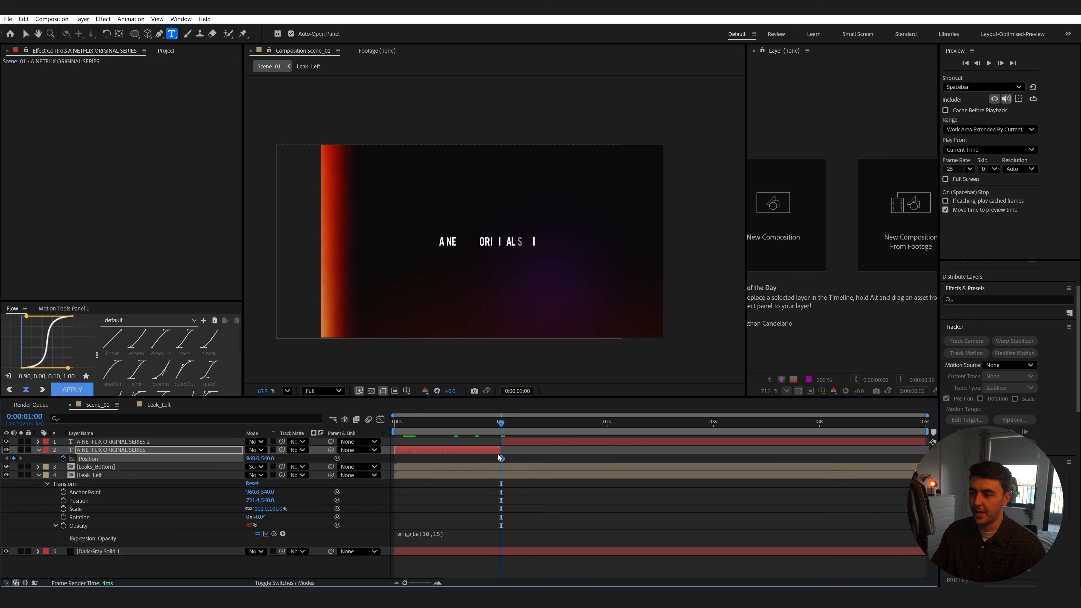
drag(501, 422, 387, 429)
drag(268, 459, 250, 453)
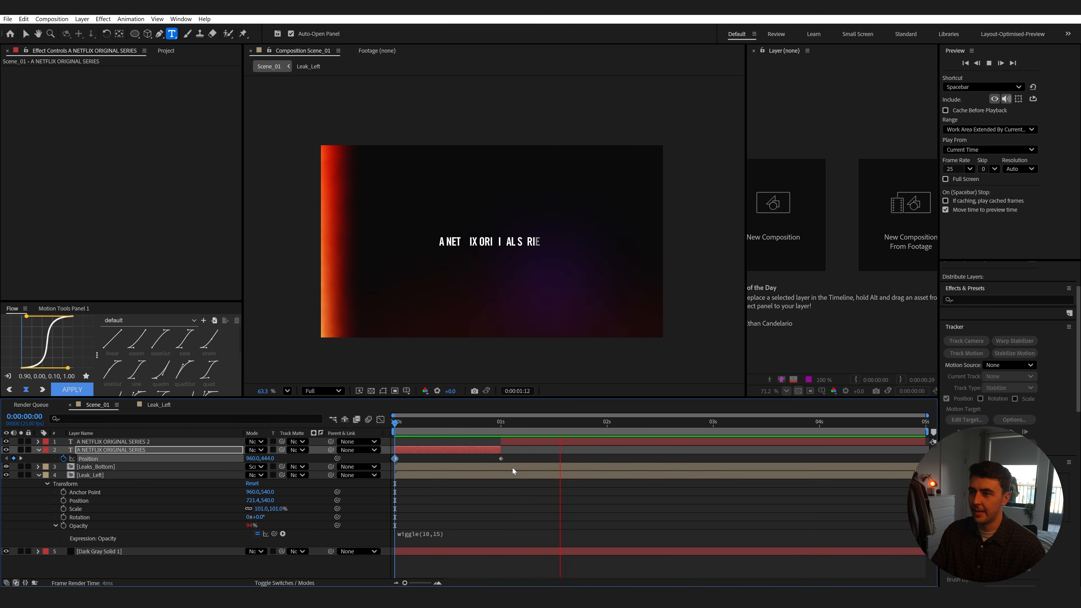
Move the ending Position keyframe to about 8 frames, apply the 0.90, 0.00, 0.10, 1.00 Flow curve, and preview the motion.
drag(501, 459, 429, 460)
key(space)
click(72, 390)
key(space)
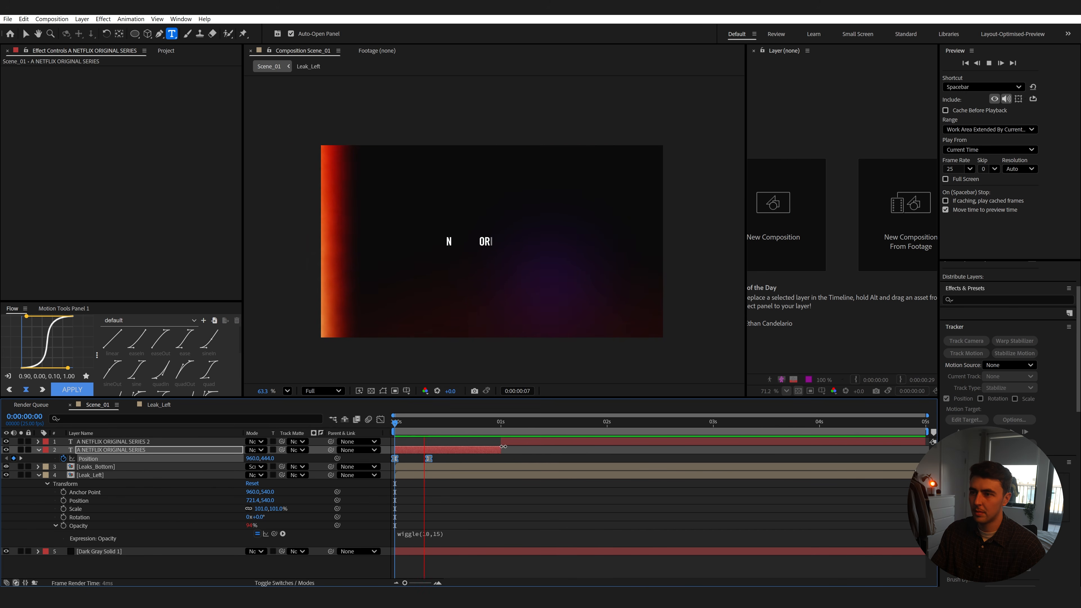
Shift the cut between the two title segments to the second Position keyframe and play the result.
drag(502, 442, 427, 441)
key(space)
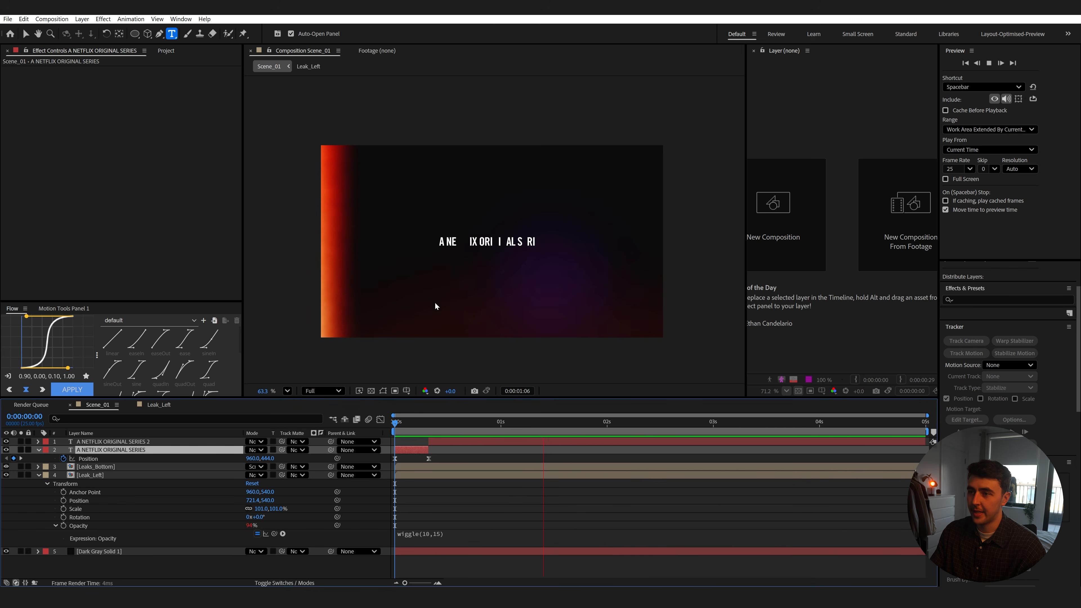
key(space)
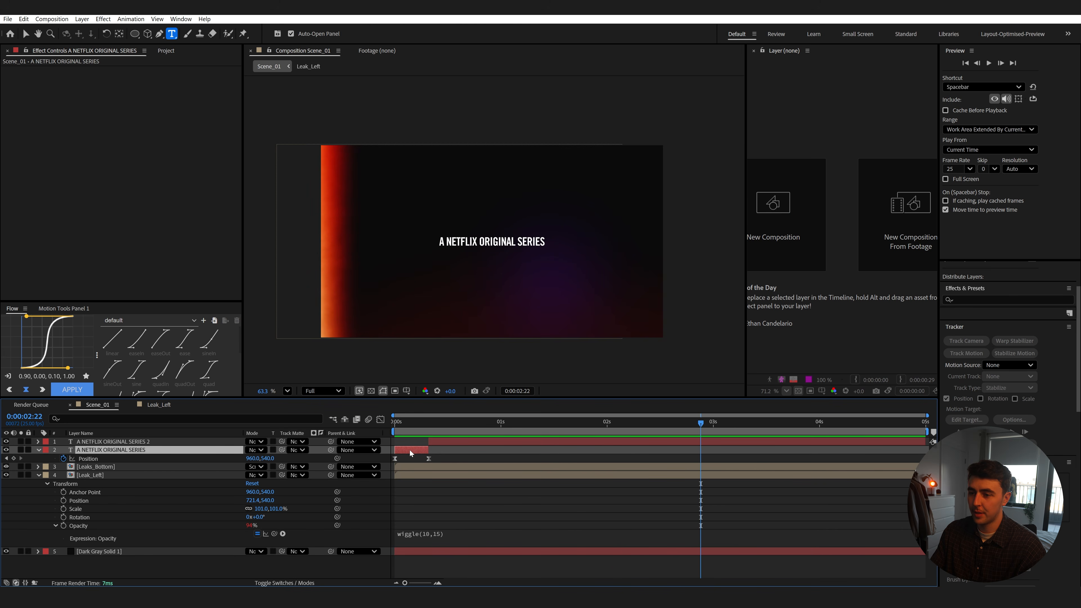
Pre-compose the two A NETFLIX ORIGINAL SERIES title segments into a new composition named Text, moving all attributes.
shift+click(460, 440)
right_click(460, 439)
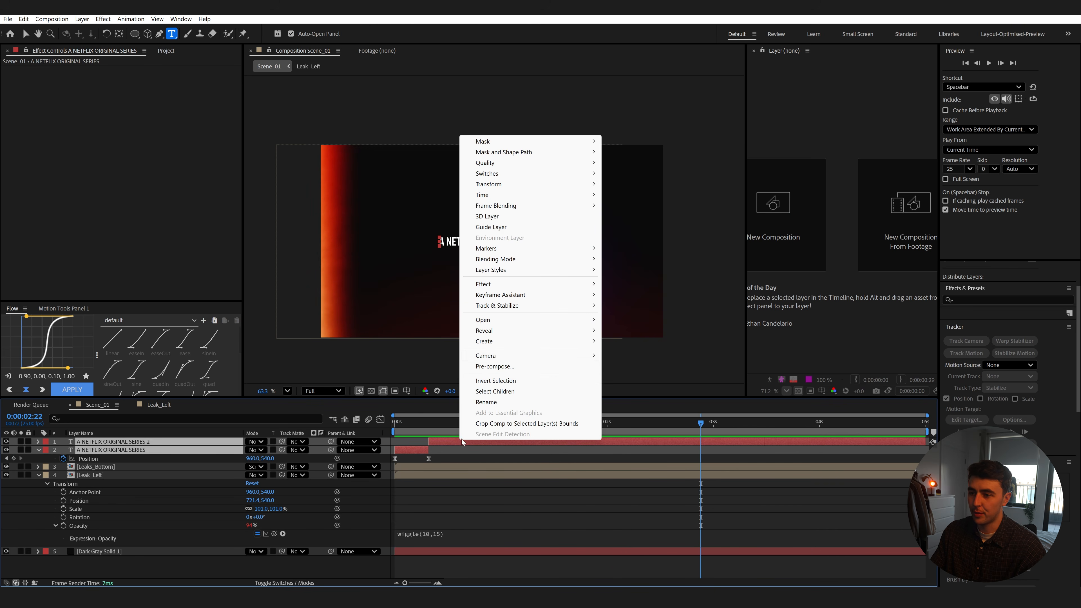
click(493, 367)
text(Text)
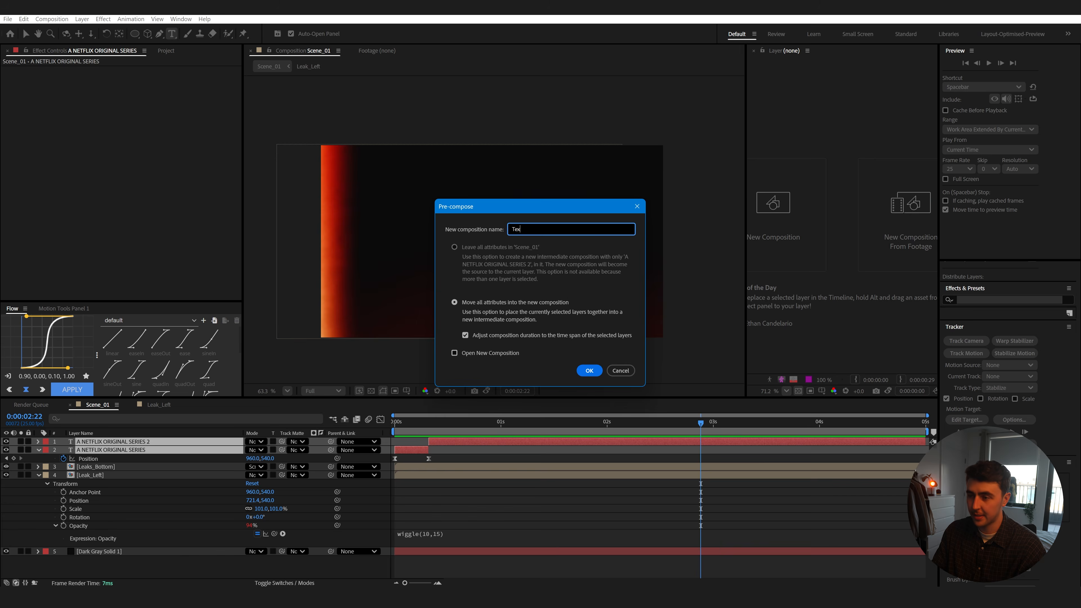
key(Return)
Preview the title animation inside the Text composition and again in Scene_01.
double_click(412, 441)
key(space)
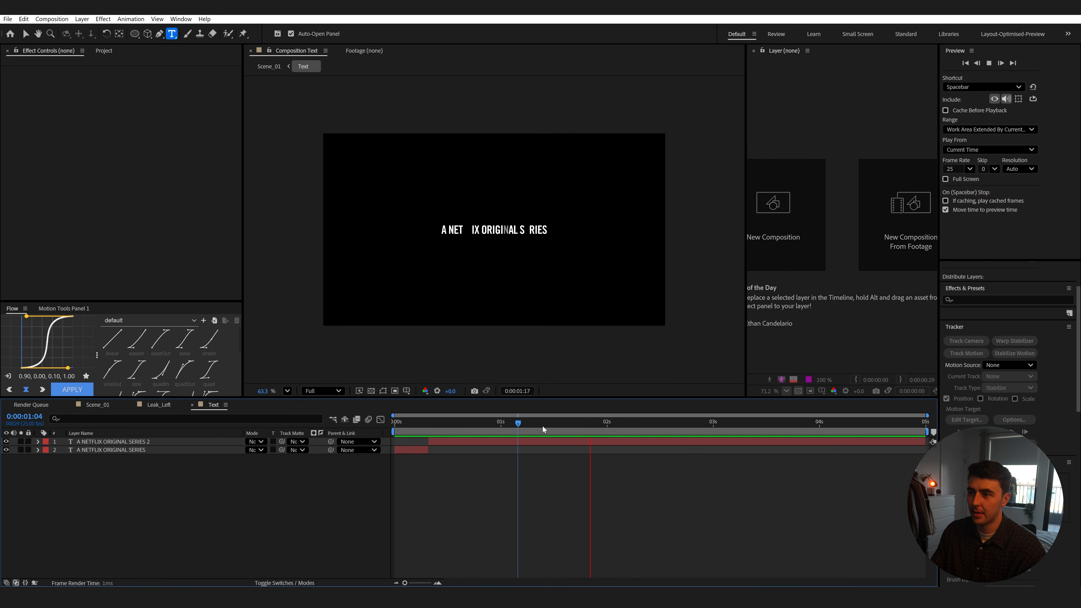
key(space)
click(106, 405)
key(space)
key(space)
key(space)
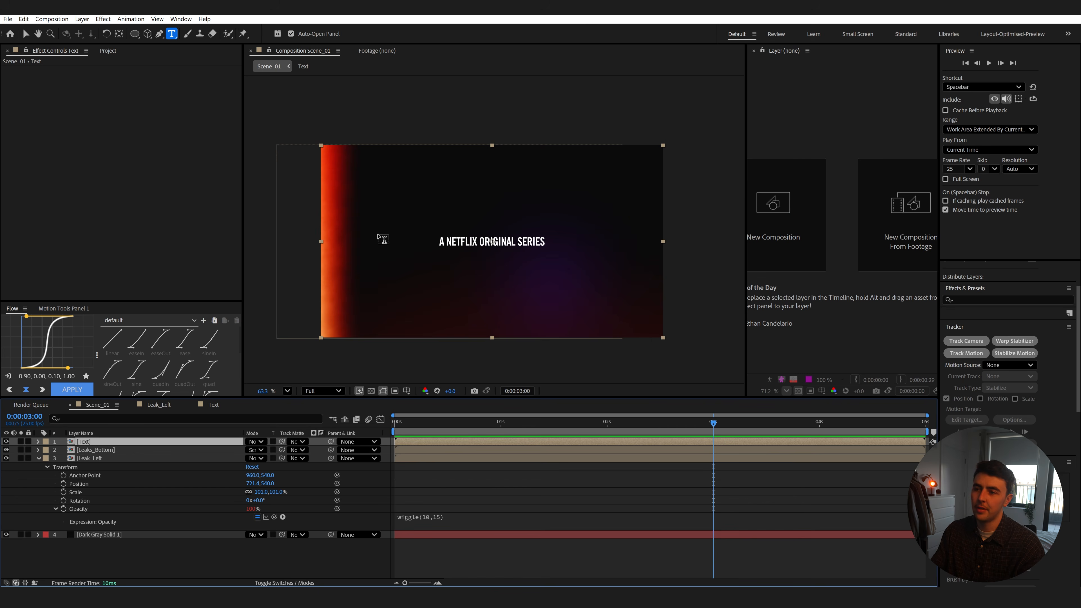
In the Text composition, draw a circle over the title with the Ellipse tool and centre its anchor point.
double_click(485, 444)
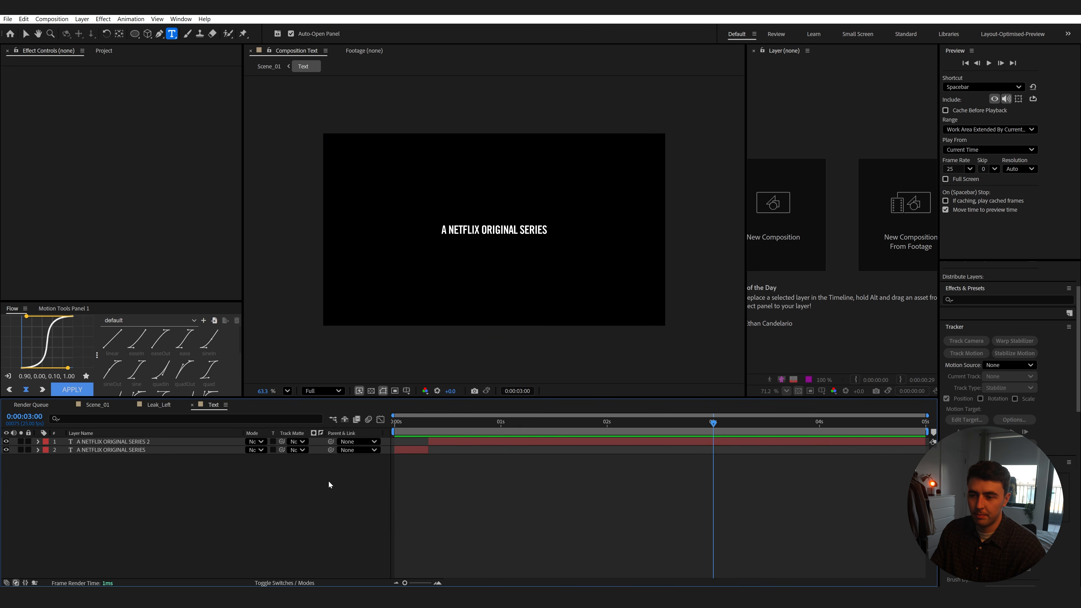
right_click(162, 514)
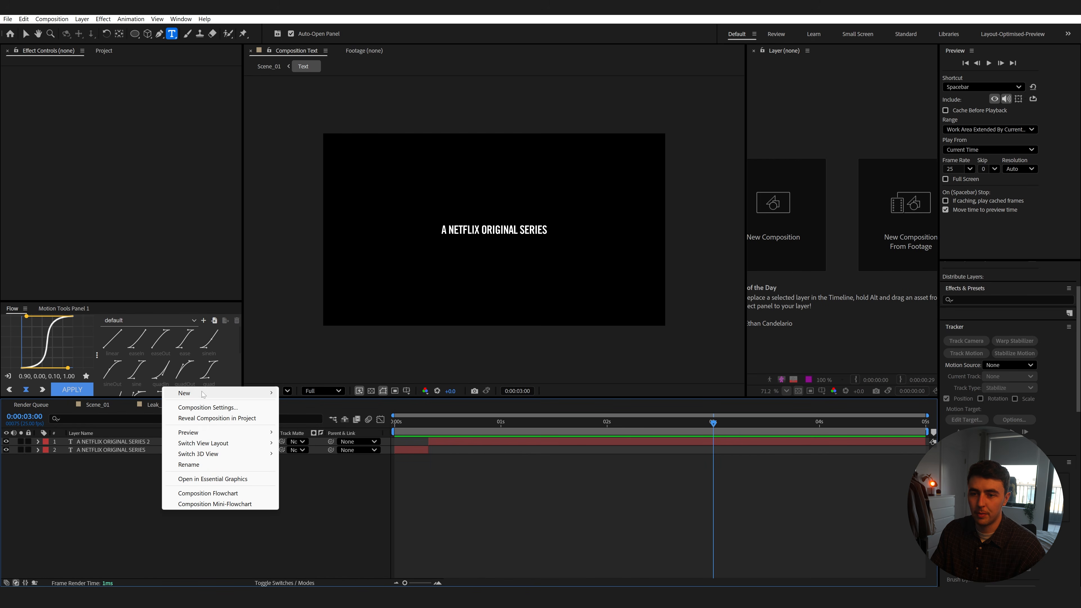
click(135, 33)
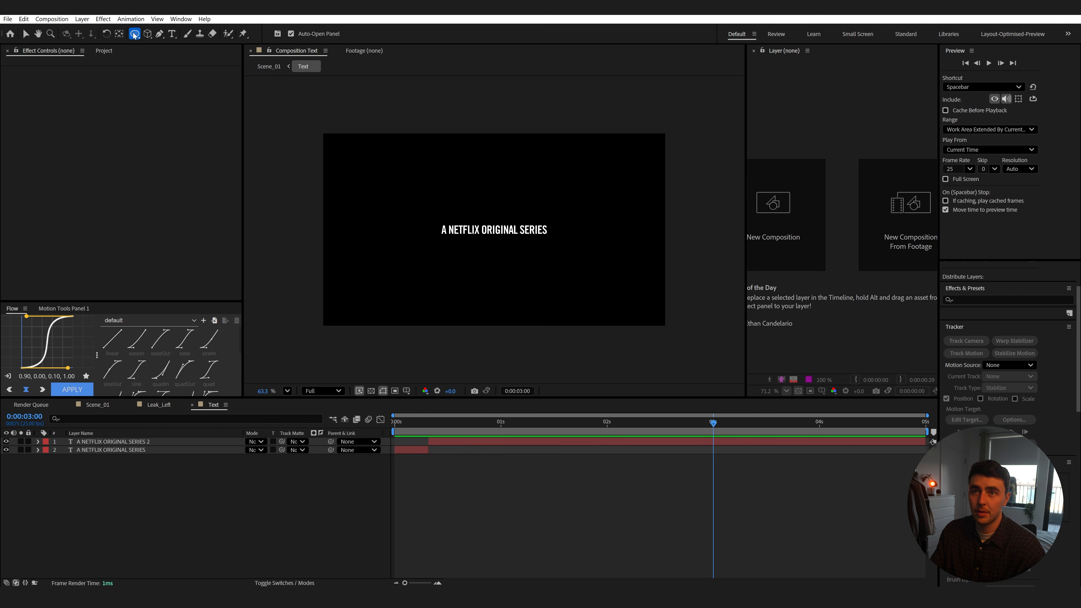
drag(418, 185, 532, 307)
key(ctrl+alt+Home)
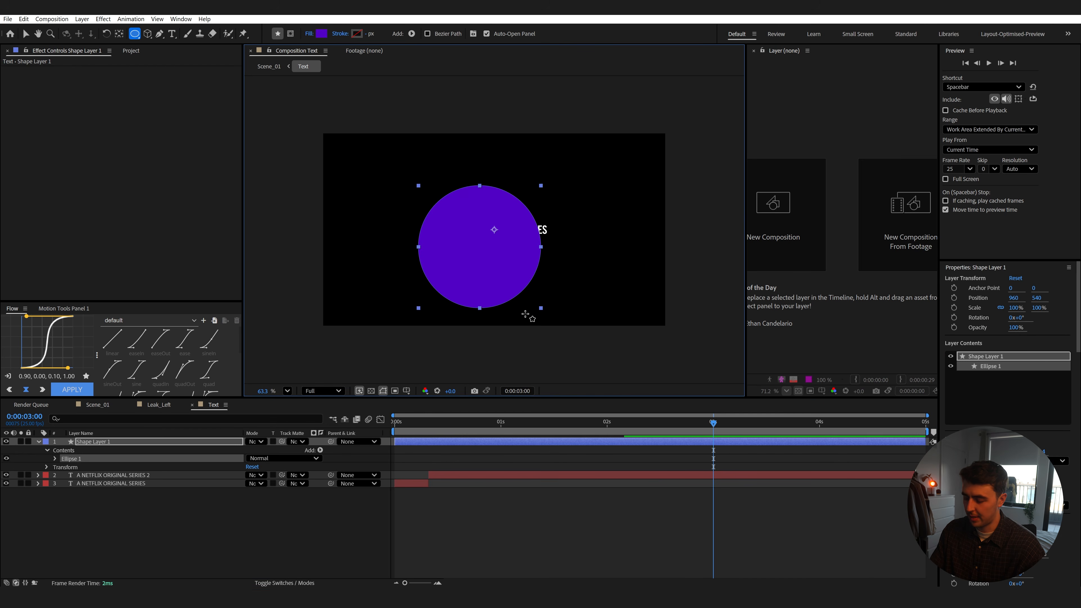
Change the circle's fill to white and move it to the centre of the composition over the title.
click(321, 34)
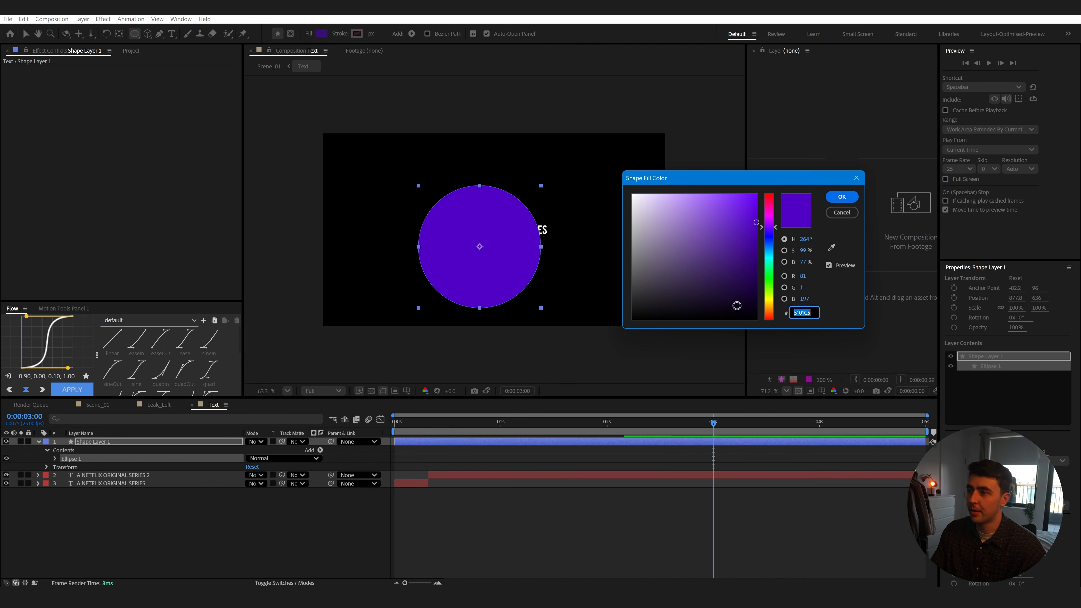
drag(706, 273, 631, 193)
click(840, 197)
key(v)
drag(493, 280, 507, 266)
Apply Fast Box Blur to the circle with a Blur Radius of 88 and nudge the circle slightly.
key(ctrl+space)
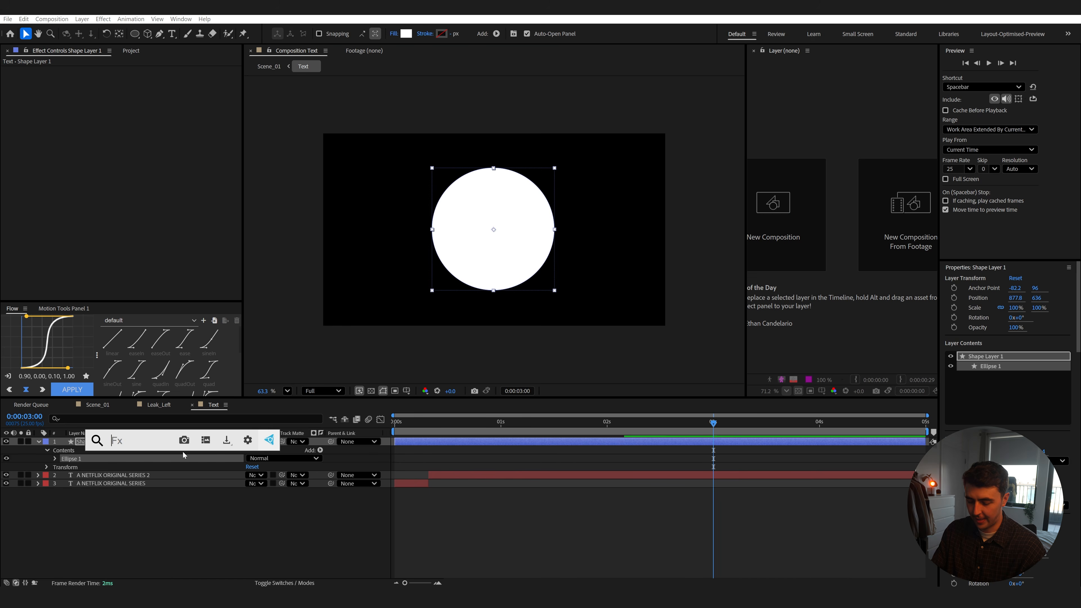
text(fast)
key(Return)
drag(137, 78, 176, 74)
drag(517, 253, 517, 254)
Add the expression wiggle(2,3) to the circle layer's Position.
key(Home)
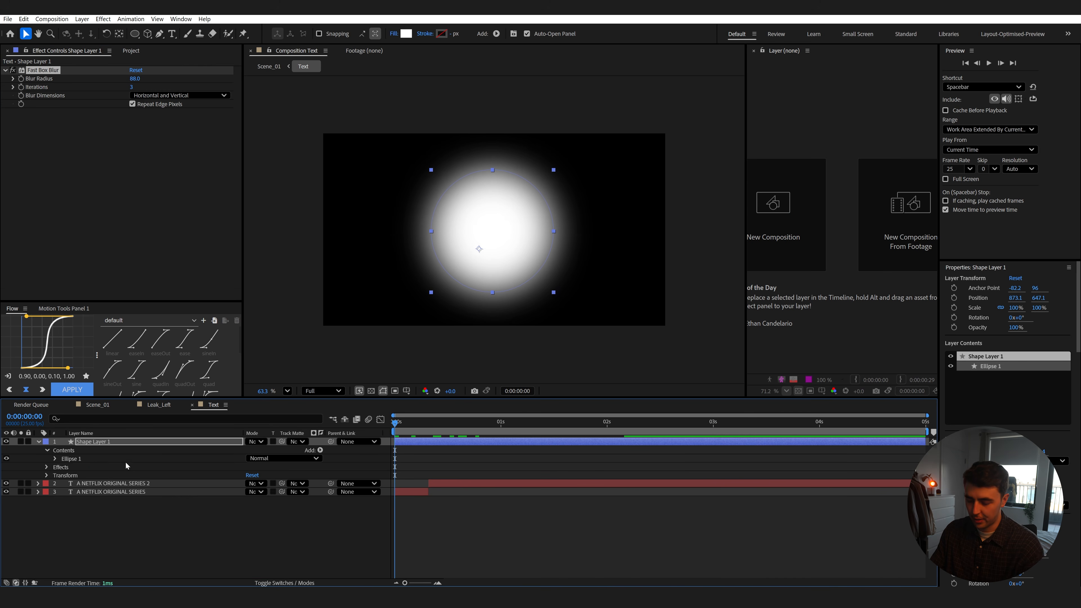
key(p)
alt+click(64, 448)
text(wiggle())
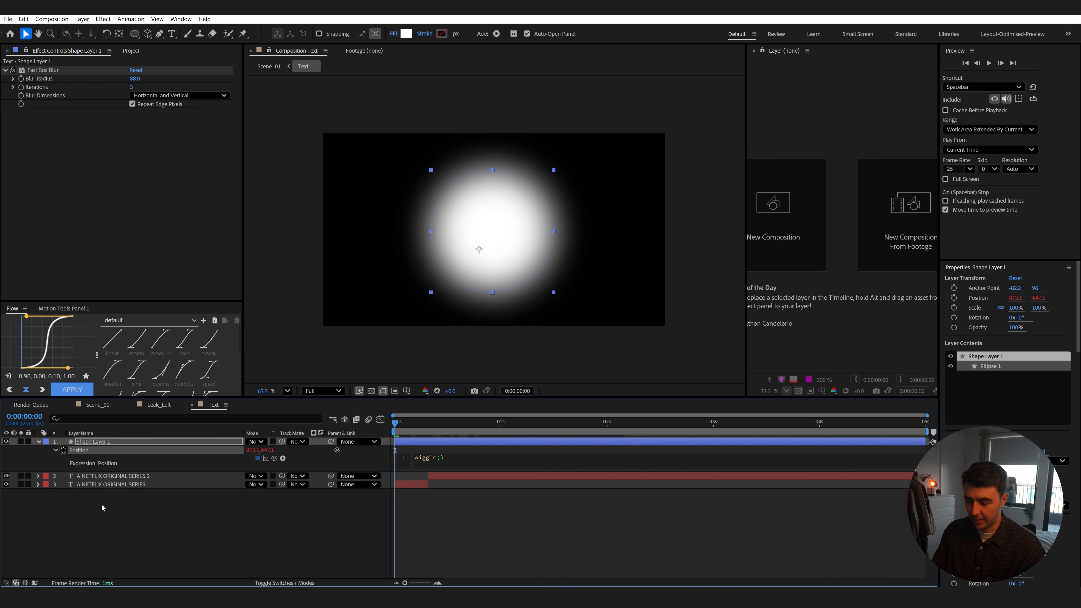
text(3)
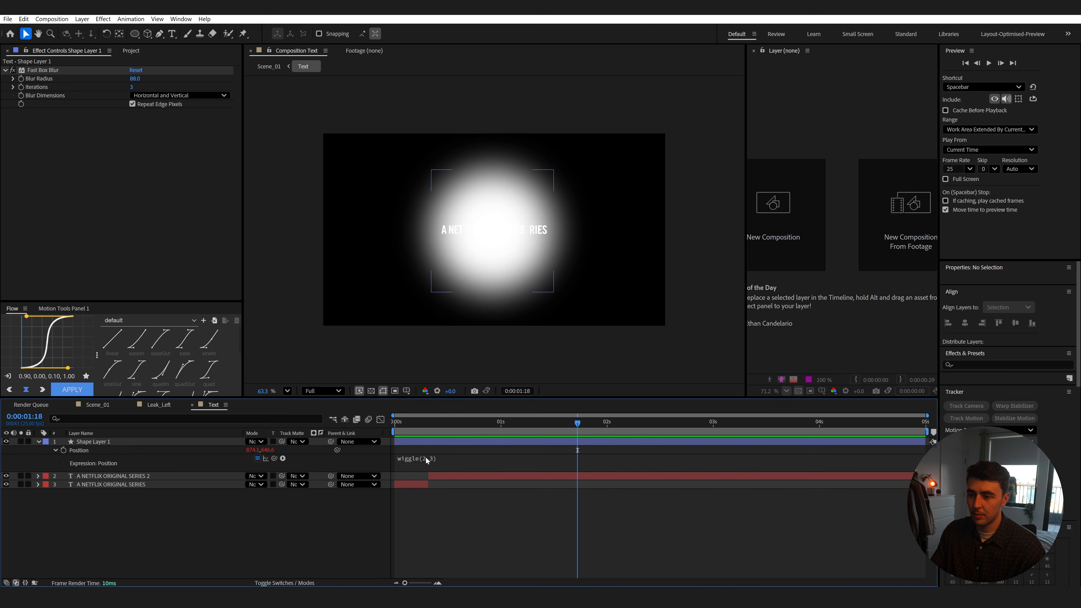
Change the circle's Position expression to wiggle(2,10) and preview the movement from the start.
click(429, 459)
click(453, 458)
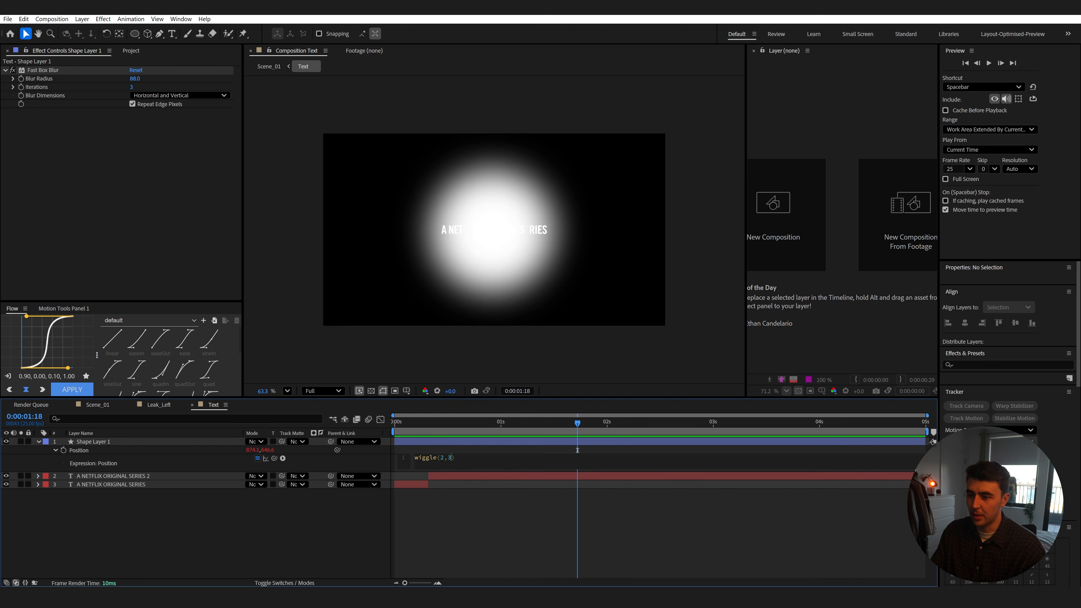
click(478, 495)
key(space)
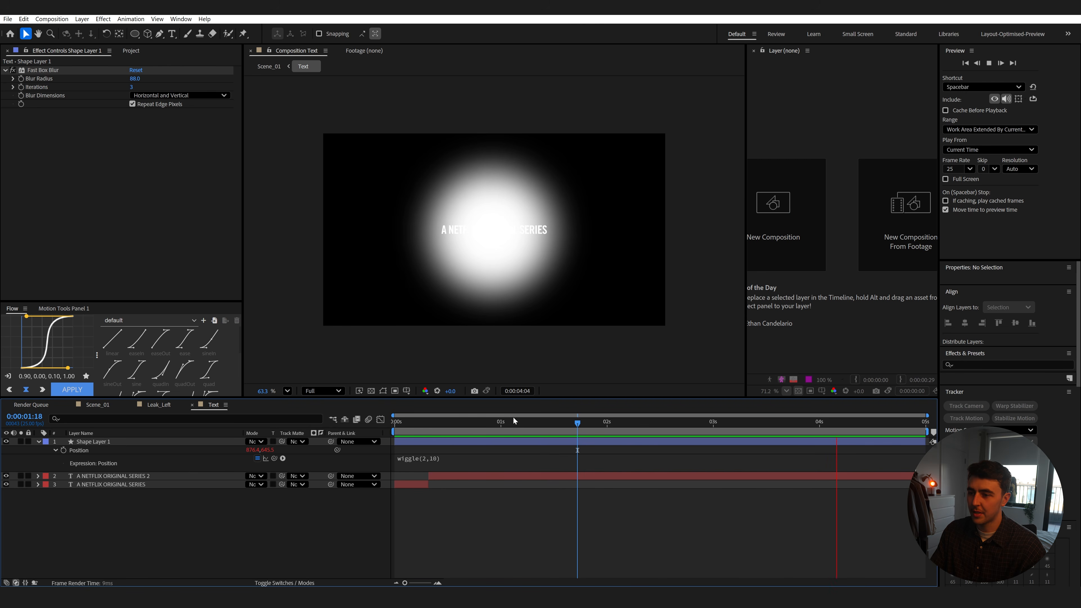
drag(511, 421, 372, 428)
key(space)
key(space)
Create an adjustment layer in the Text composition and rename it Lens_Blur.
right_click(98, 525)
mouse_move(140, 410)
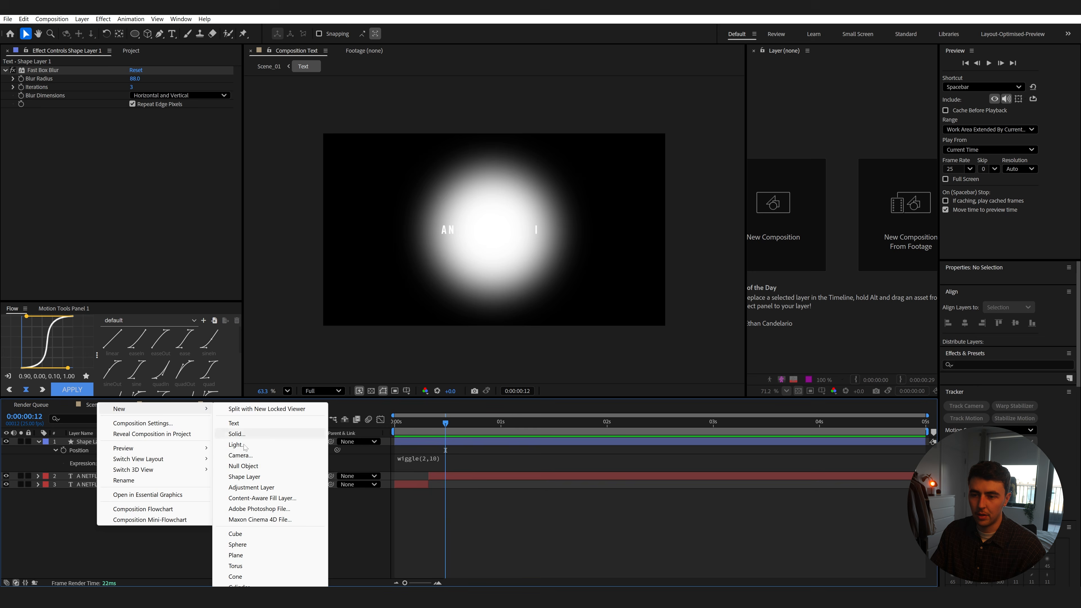
click(251, 487)
key(Return)
text(Lens_Blur)
key(Return)
Apply the Camera Lens Blur effect to the Lens_Blur adjustment layer.
key(ctrl+space)
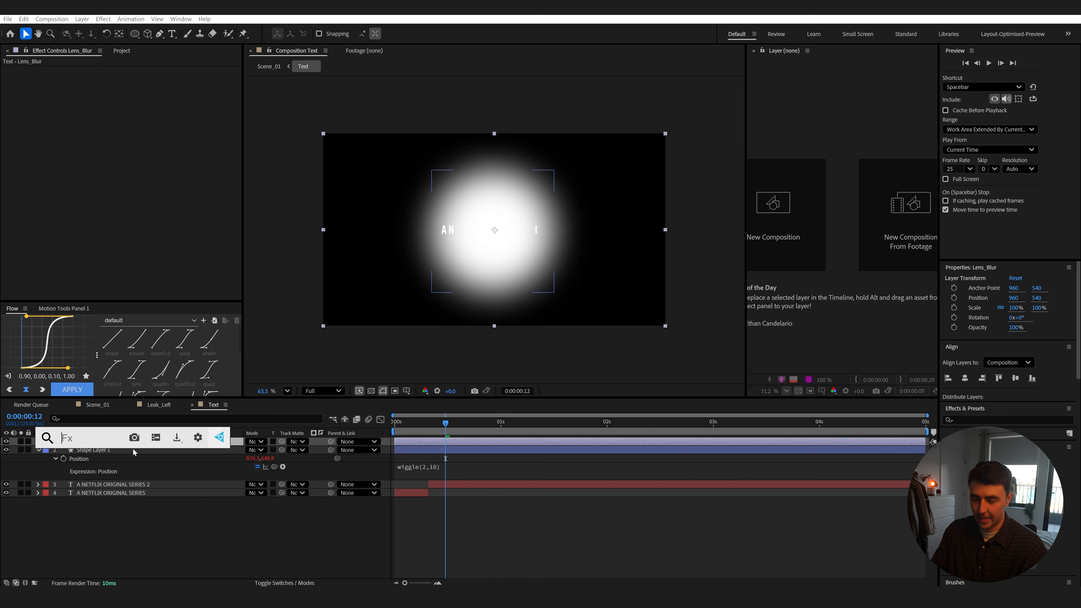
text(len)
key(BackSpace)
key(BackSpace)
key(BackSpace)
text(camer)
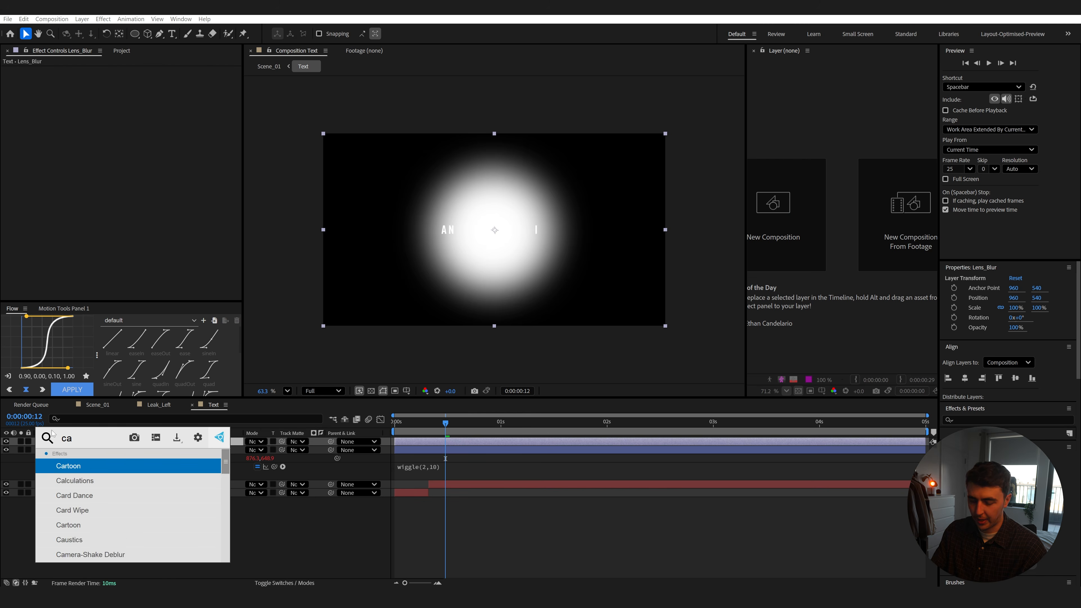
click(90, 488)
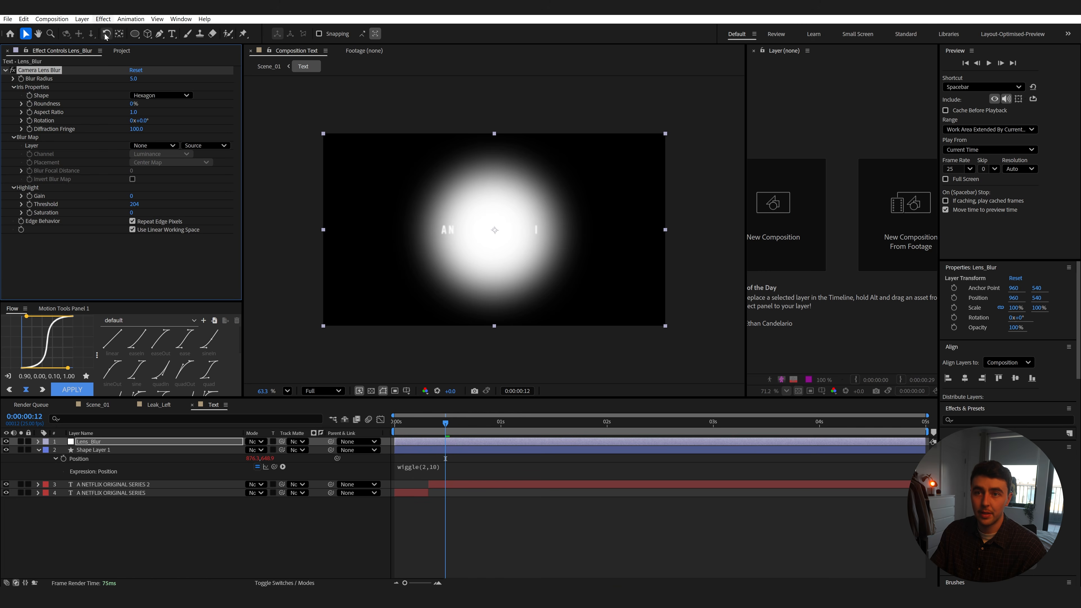
Set the Camera Lens Blur's Blur Map layer to Shape Layer 1 and hide that shape layer.
click(153, 145)
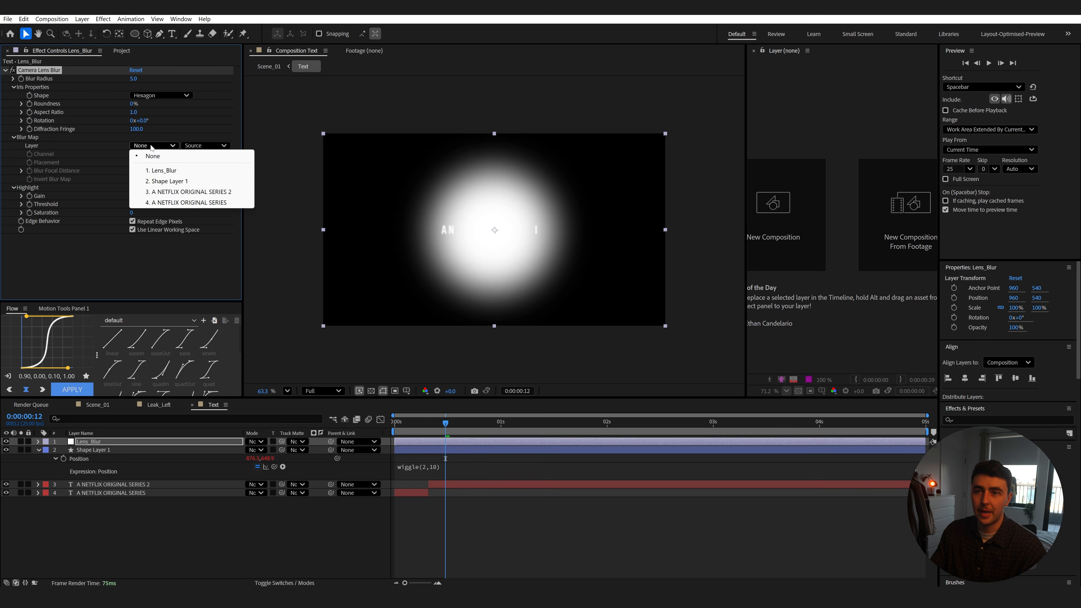
click(158, 175)
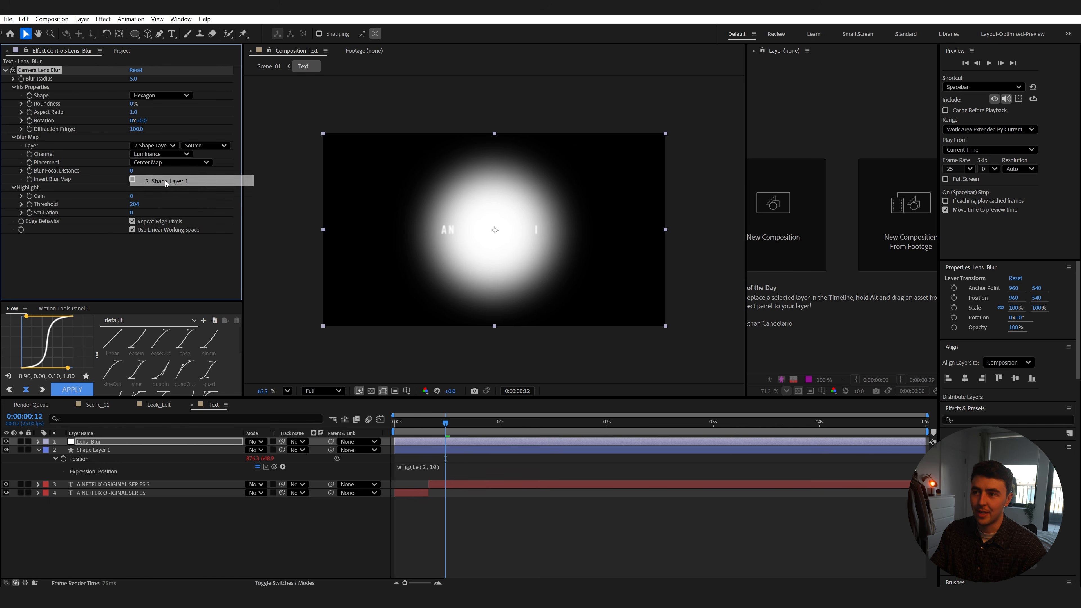
click(7, 450)
Scale Shape Layer 1 down to 77%.
click(133, 450)
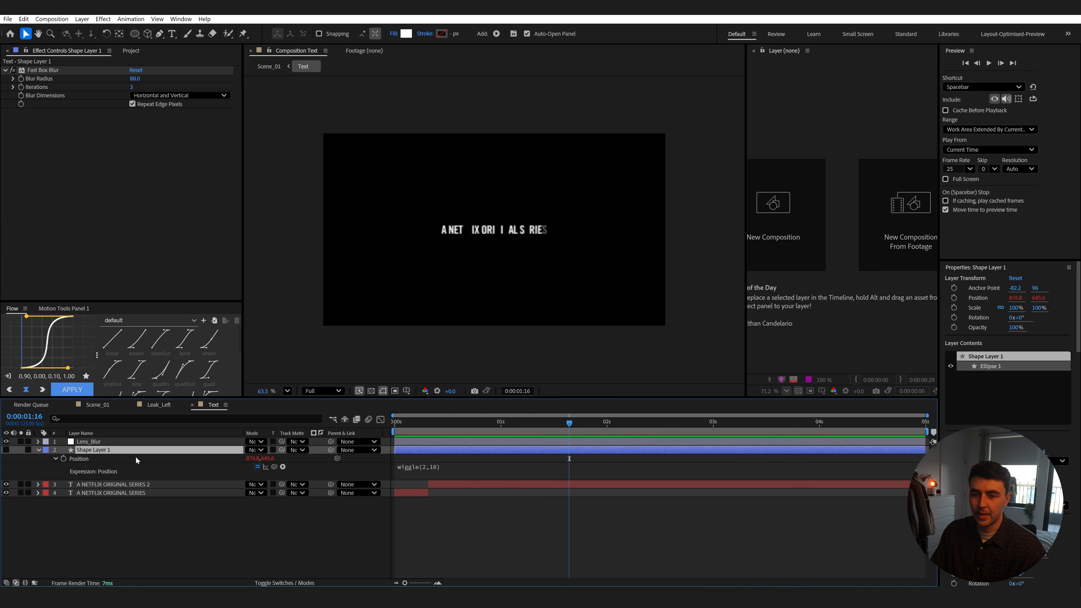
key(s)
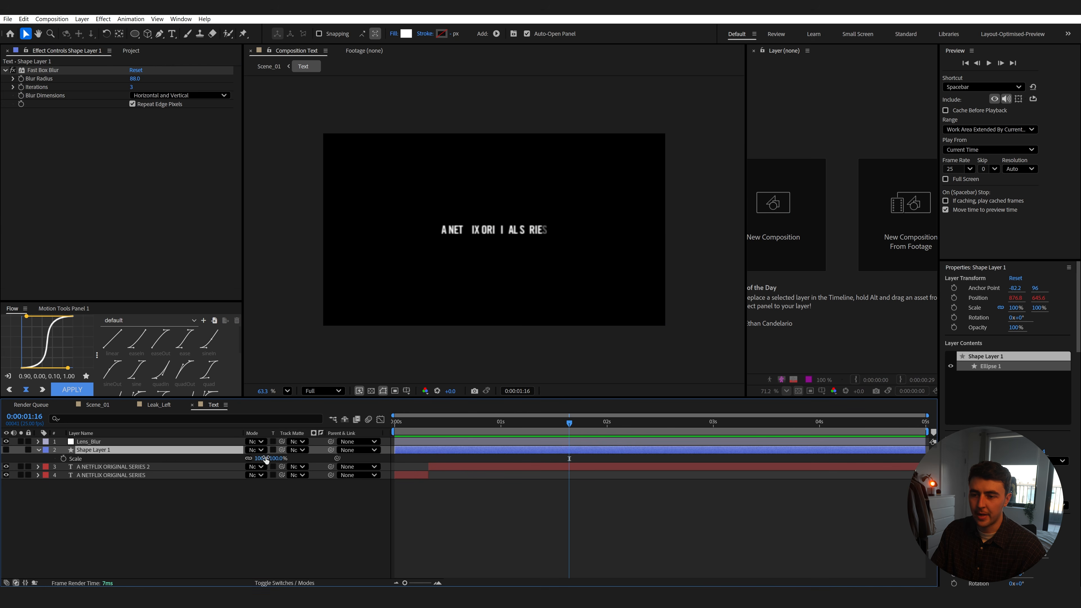
drag(271, 459, 264, 459)
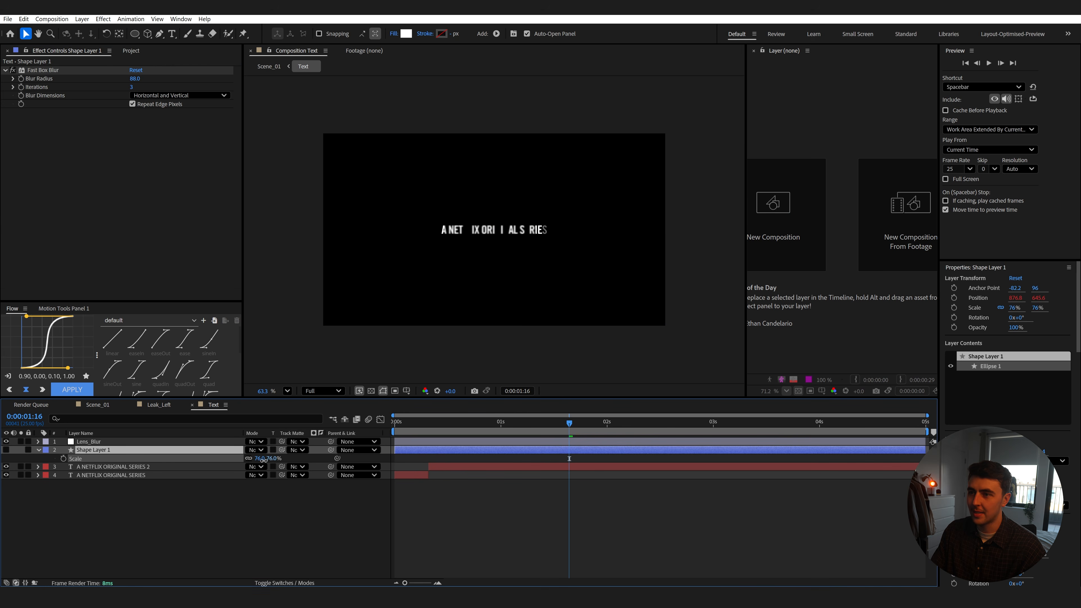
Preview the blurred title up close and set the Lens_Blur layer's Blur Radius to 3.
key(space)
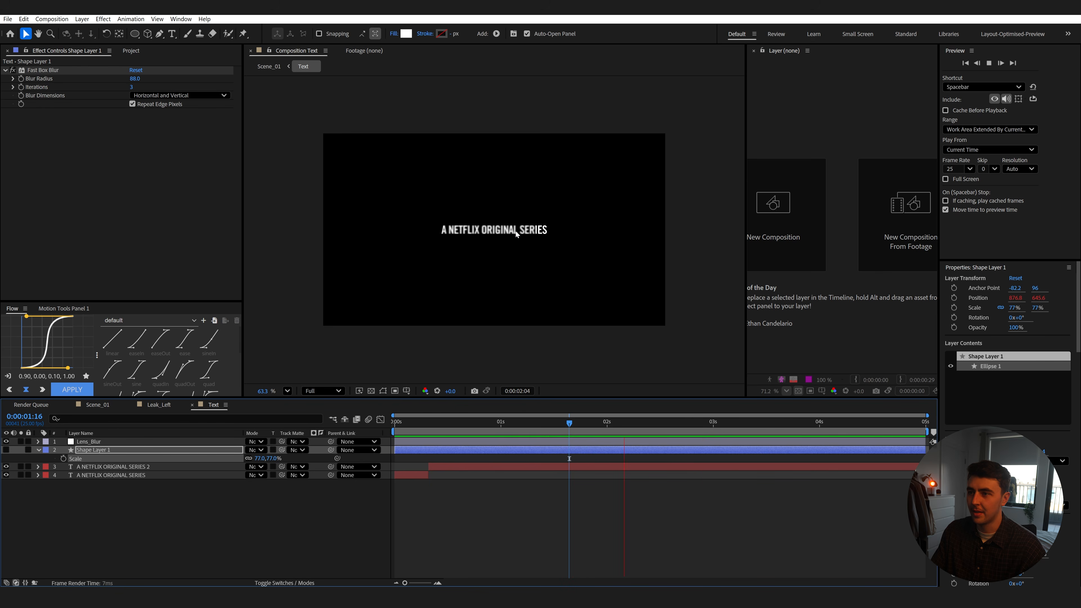
scroll(506, 239, up, 1)
key(space)
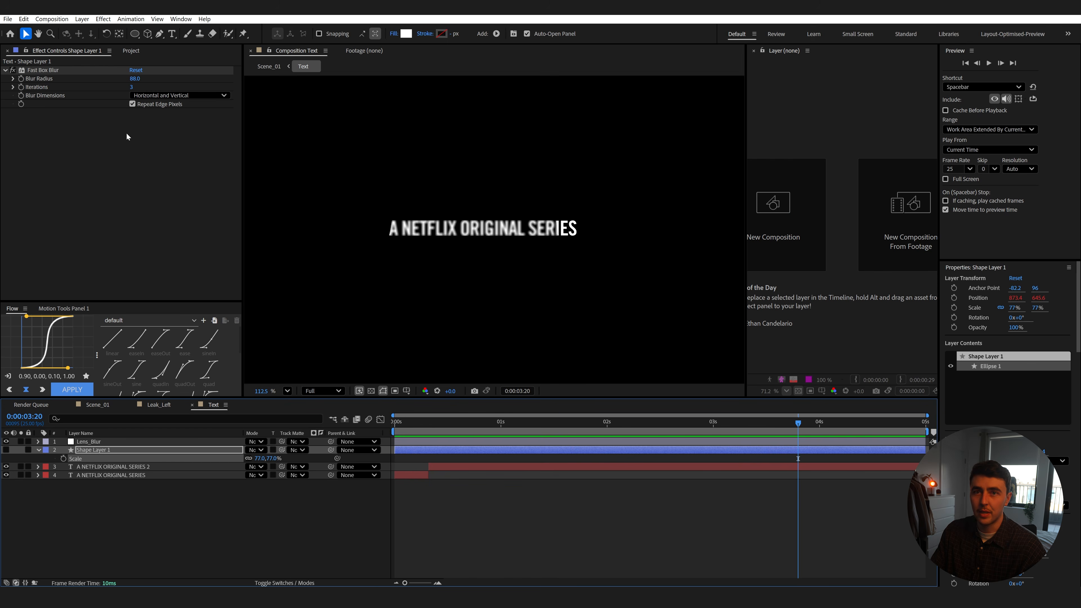
click(89, 442)
drag(135, 79, 127, 78)
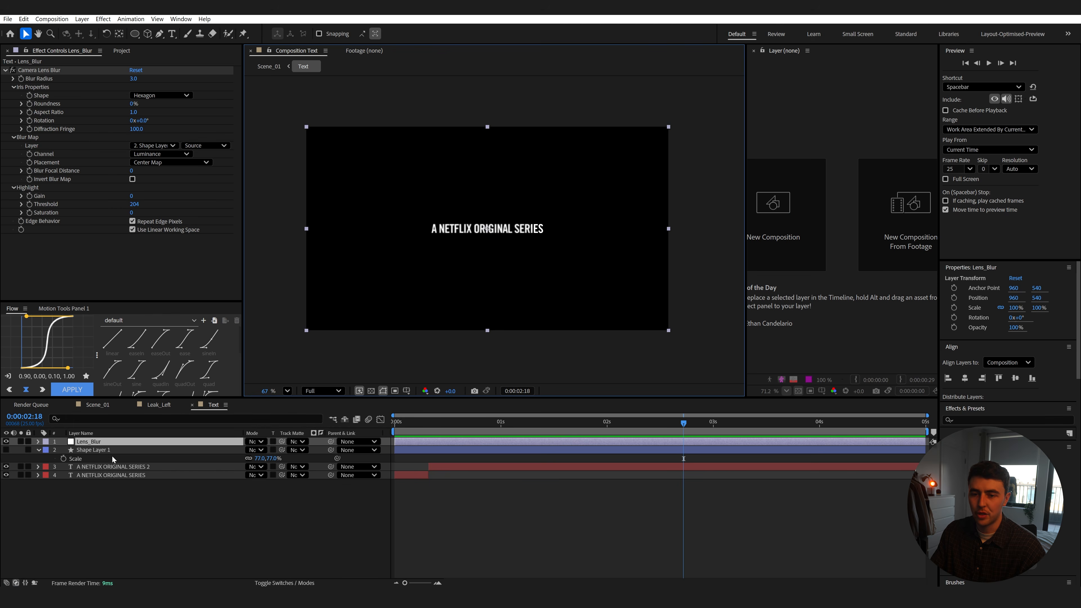
Shift Shape Layer 1's X position rightward to about 887 and preview the title blur.
click(112, 451)
key(p)
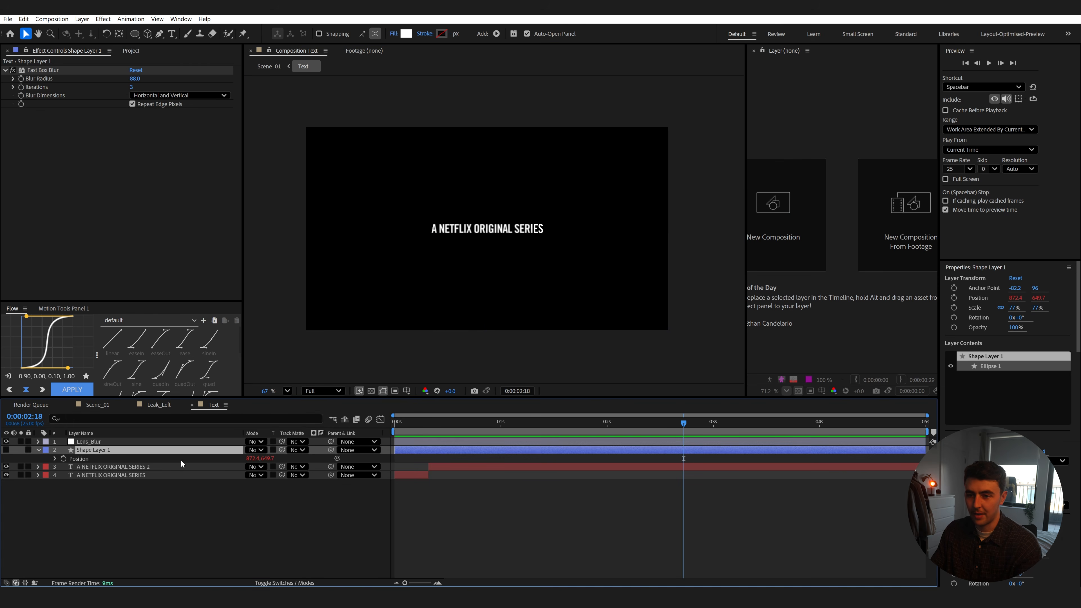
drag(254, 459, 262, 459)
key(space)
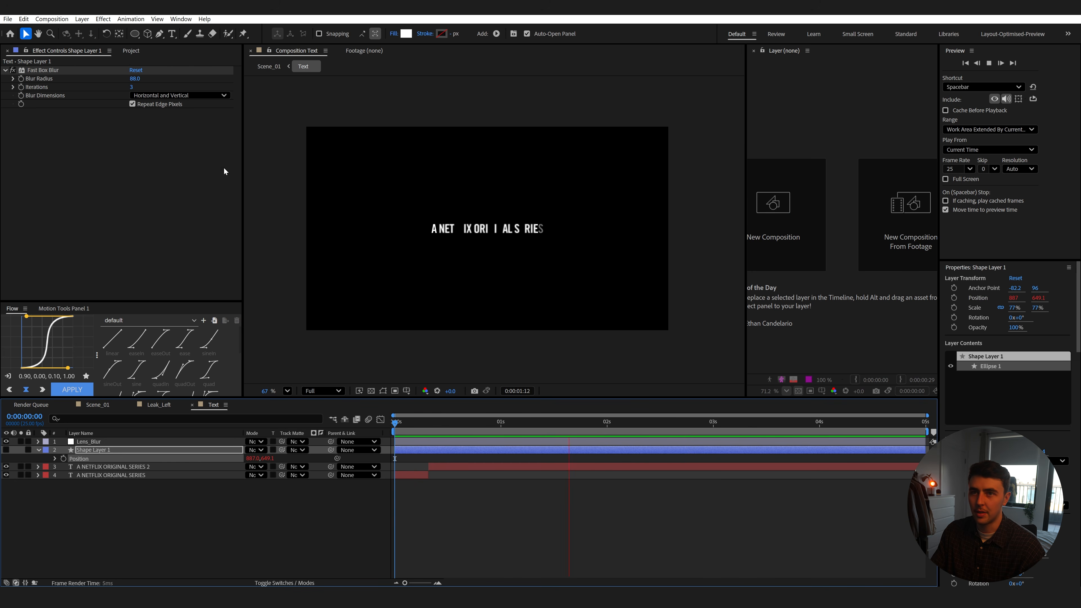
key(space)
Rewind to the first frame, return to Scene_01, and play the blurred title with the light leaks.
drag(423, 425, 391, 425)
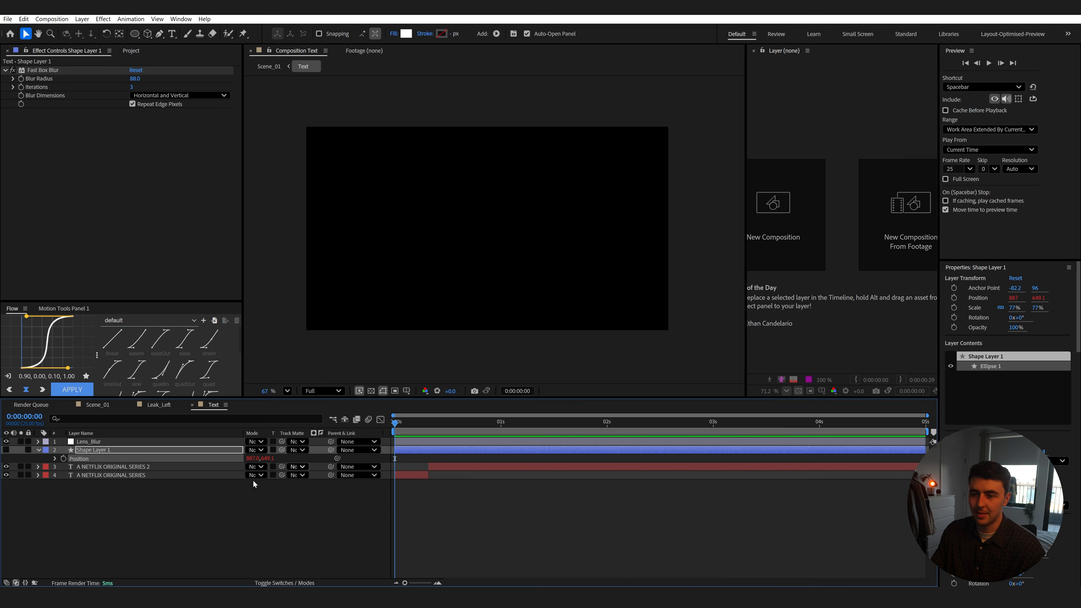
click(248, 484)
click(100, 404)
key(space)
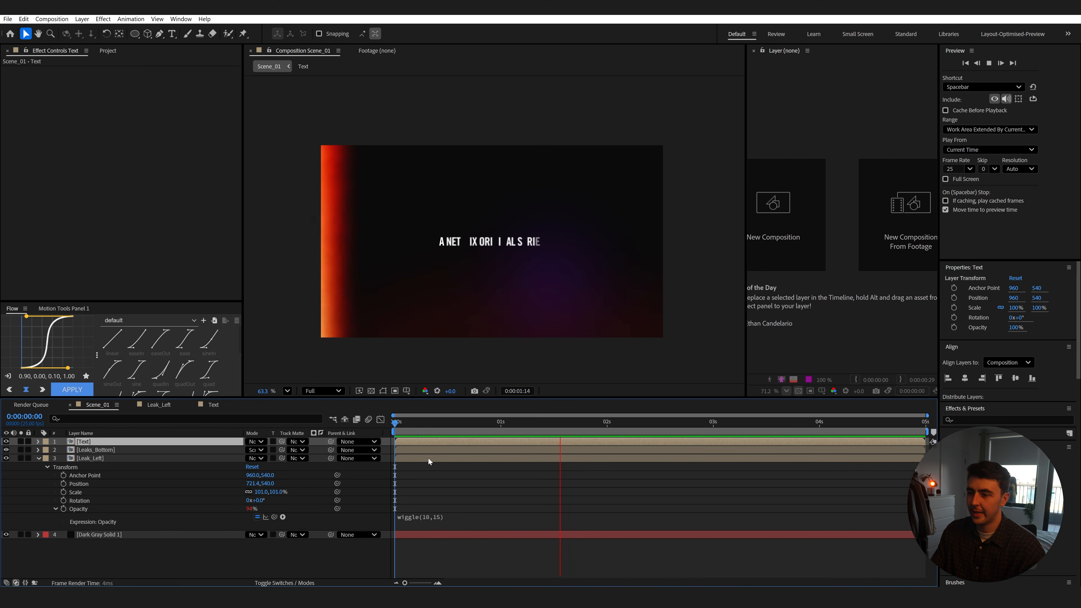
key(space)
Apply the Chromatic Aberration effect to the Text layer in Scene_01 and set its Distance to 1%.
key(ctrl+space)
text(chroma)
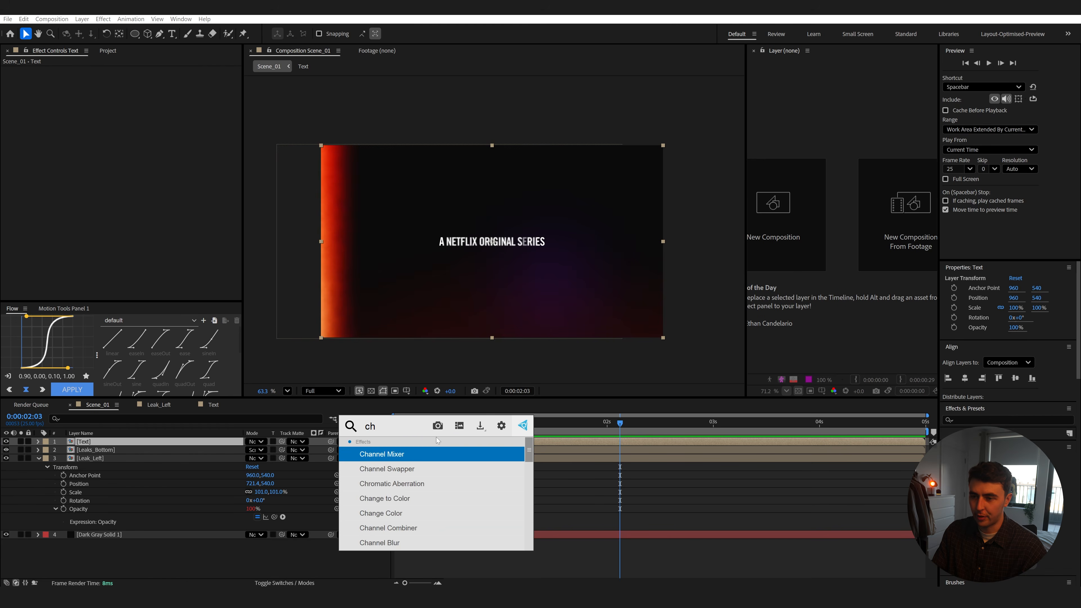
key(Return)
scroll(440, 214, up, 5)
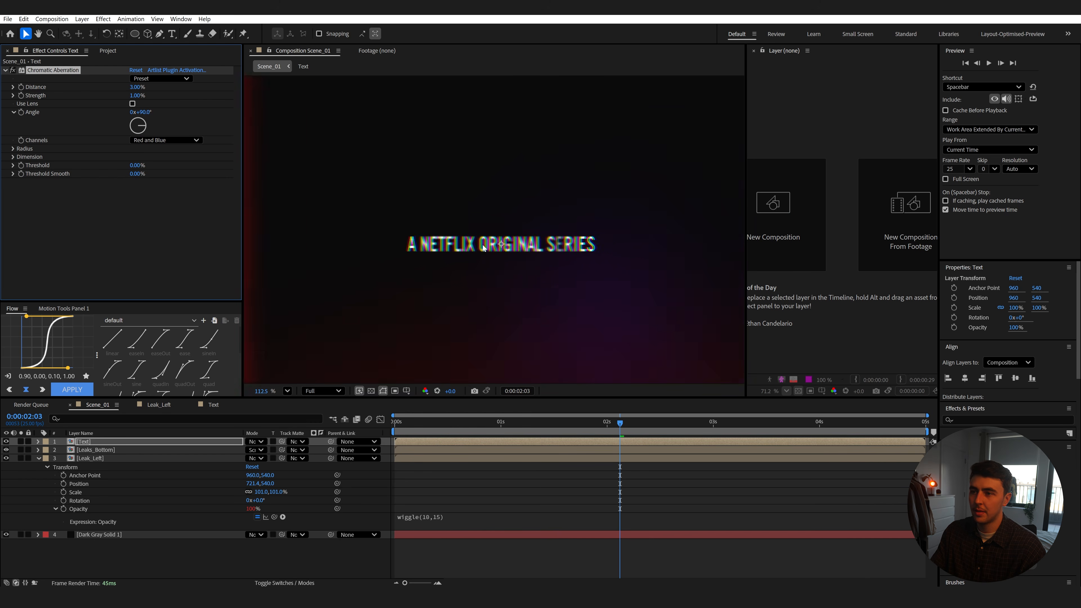
click(137, 87)
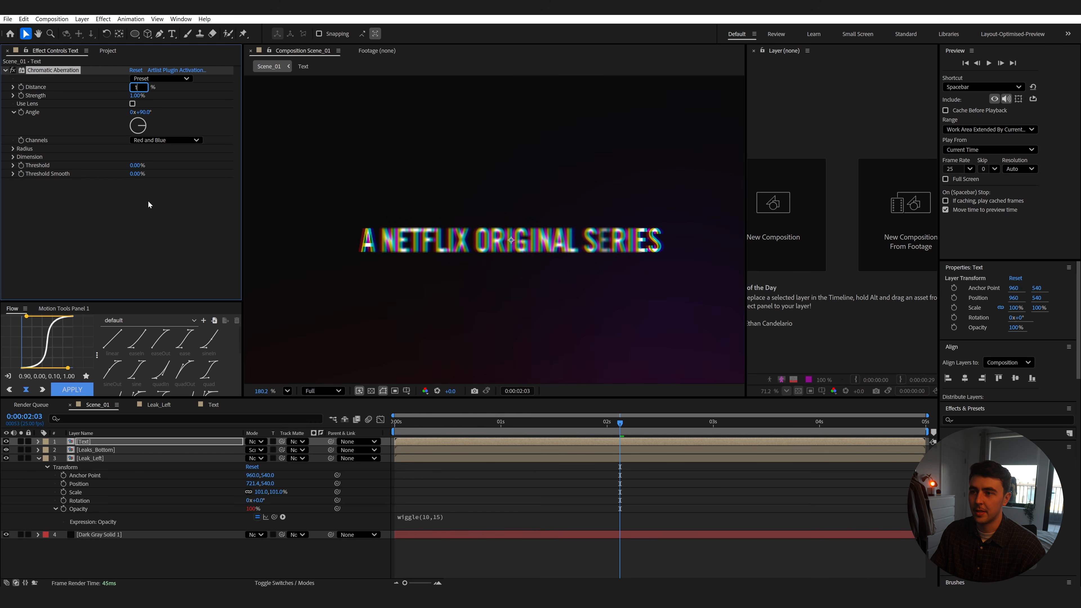
text(1)
key(Return)
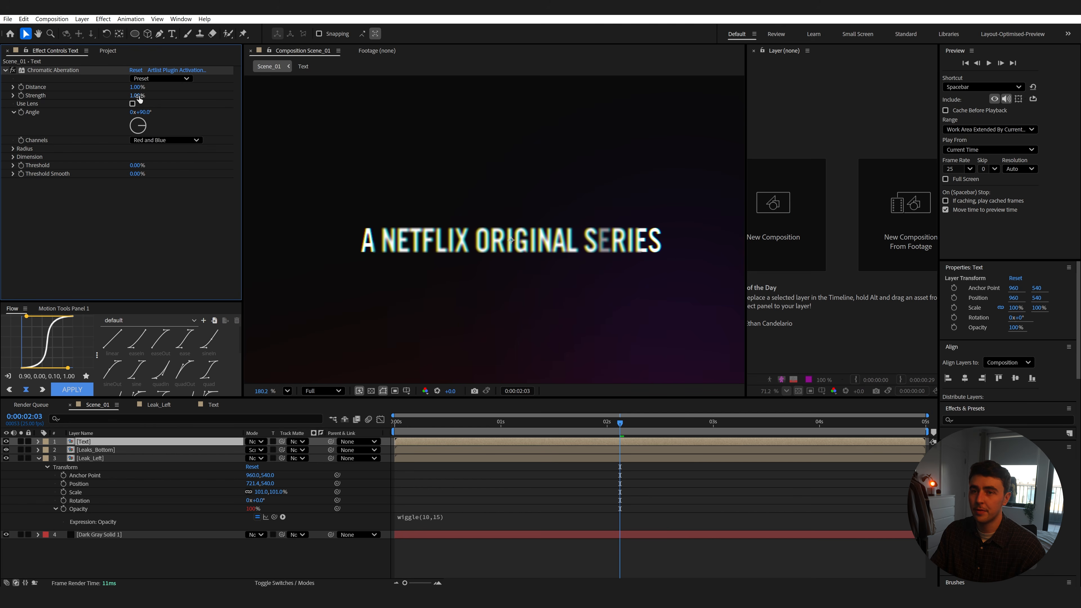
Reduce the Text layer's Chromatic Aberration Strength to 0.77% and preview Scene_01 from the first frame.
drag(140, 101, 112, 93)
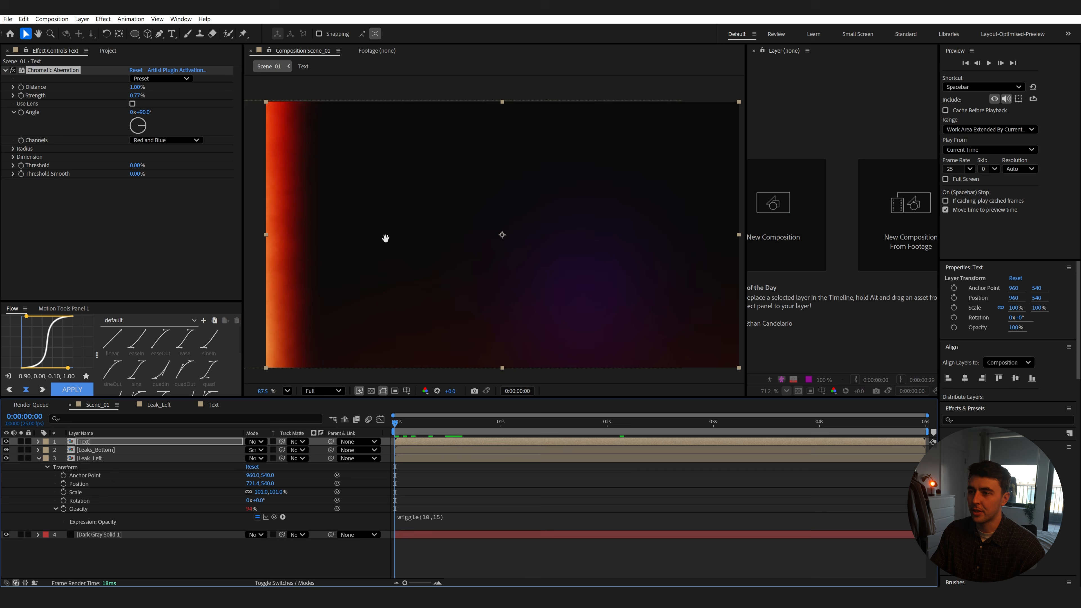
key(space)
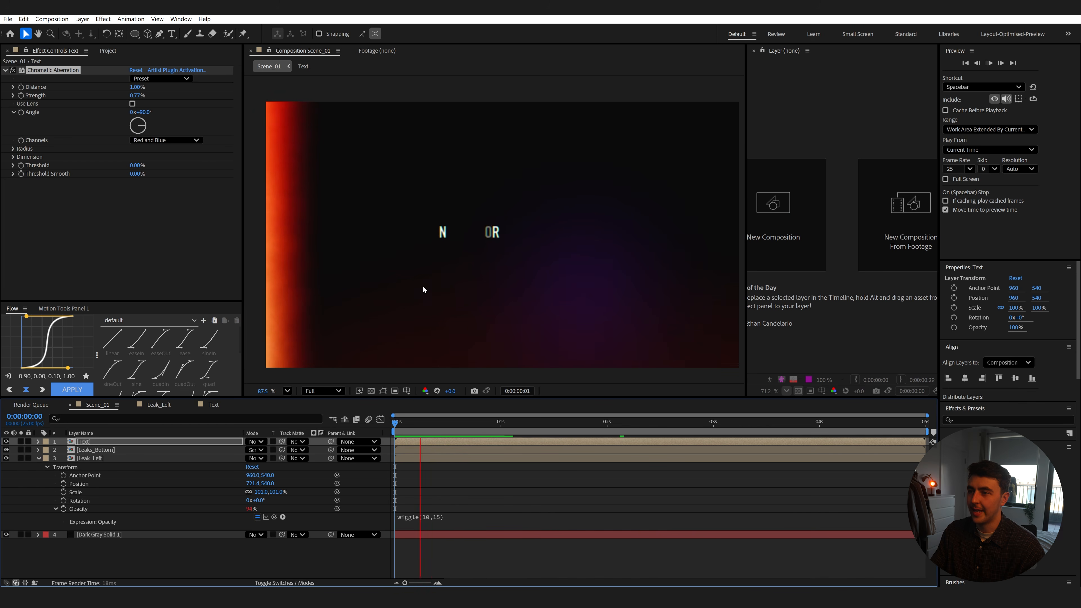
Inside the Text composition, apply a Glow effect to the first title layer and copy it to the second title layer.
click(458, 443)
double_click(458, 442)
click(416, 422)
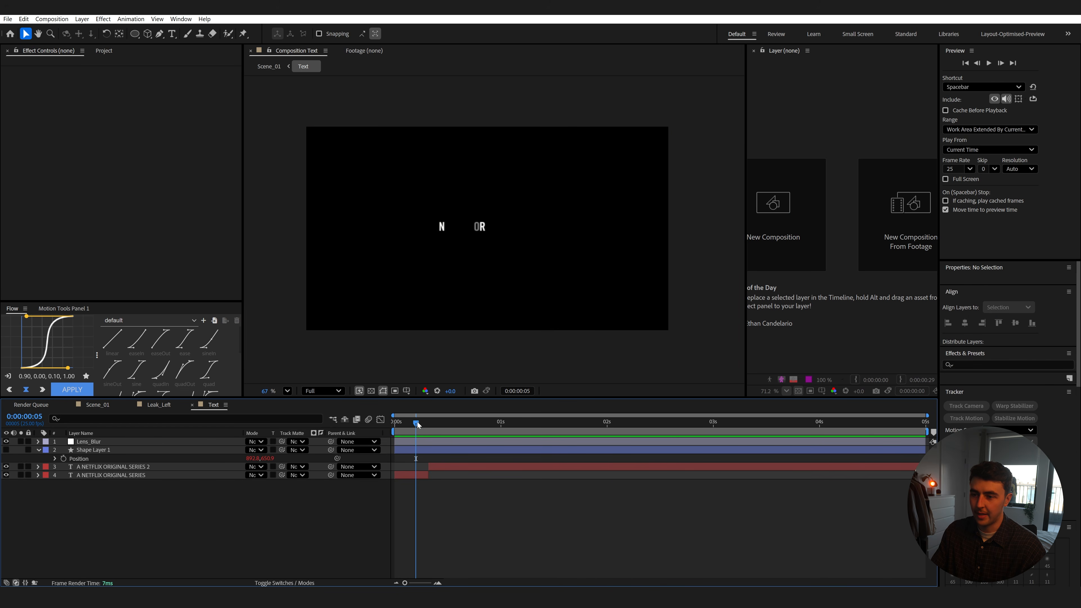
click(414, 475)
key(ctrl+space)
text(glow)
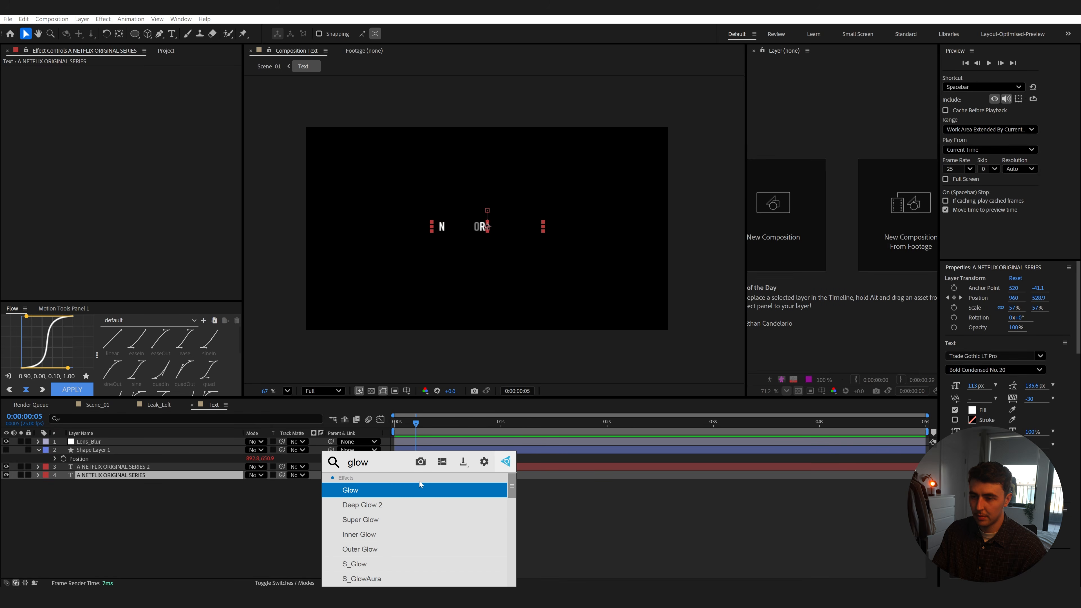
key(Return)
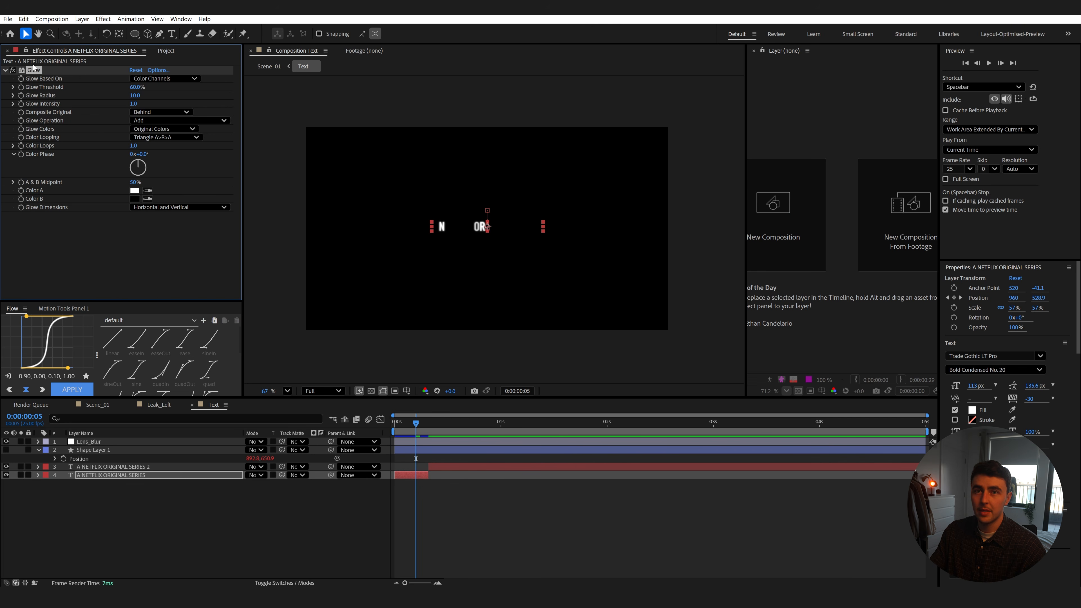
click(453, 470)
key(ctrl+v)
Split the second title layer at 0:00:03:00 and duplicate the resulting end section.
click(711, 424)
drag(712, 427, 714, 428)
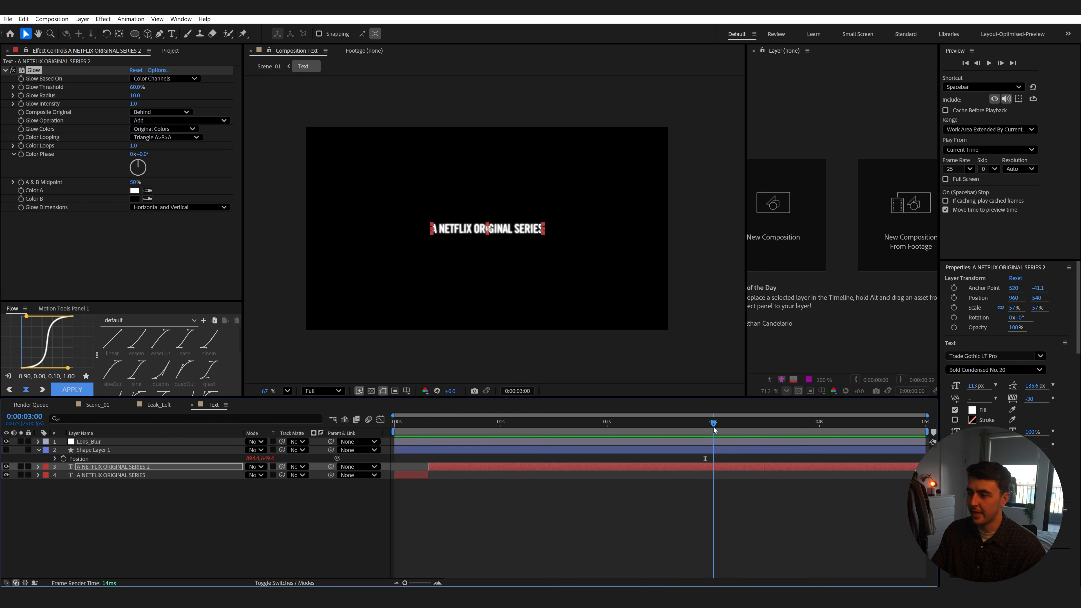
key(ctrl+shift+d)
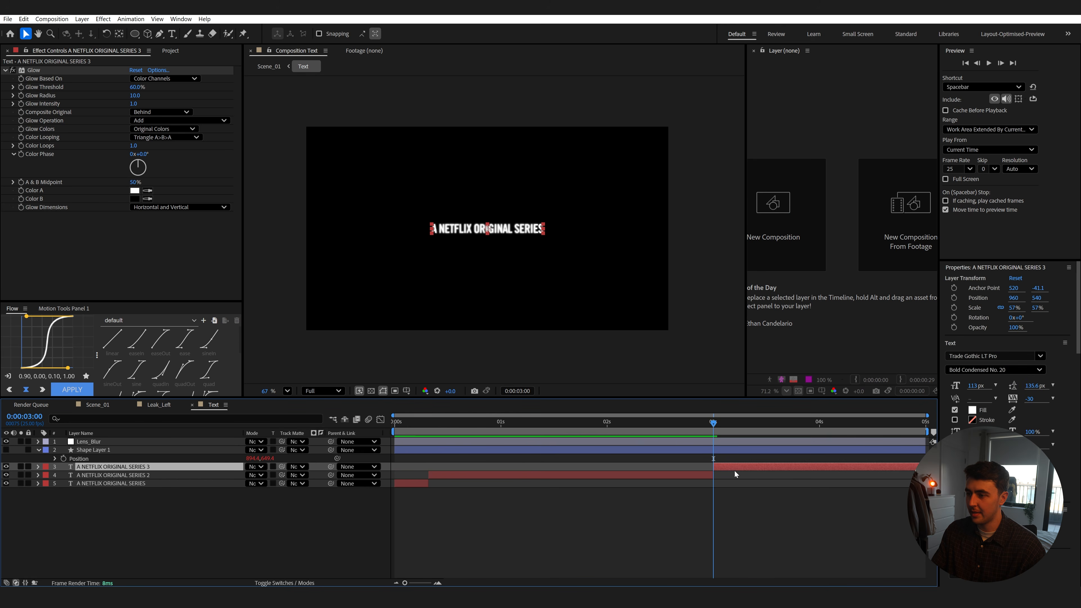
key(ctrl+d)
Apply a 90° Directional Blur to the A NETFLIX ORIGINAL SERIES 3 layer and set its Blur Length to 1000.
click(733, 474)
key(space)
key(space)
key(ctrl+space)
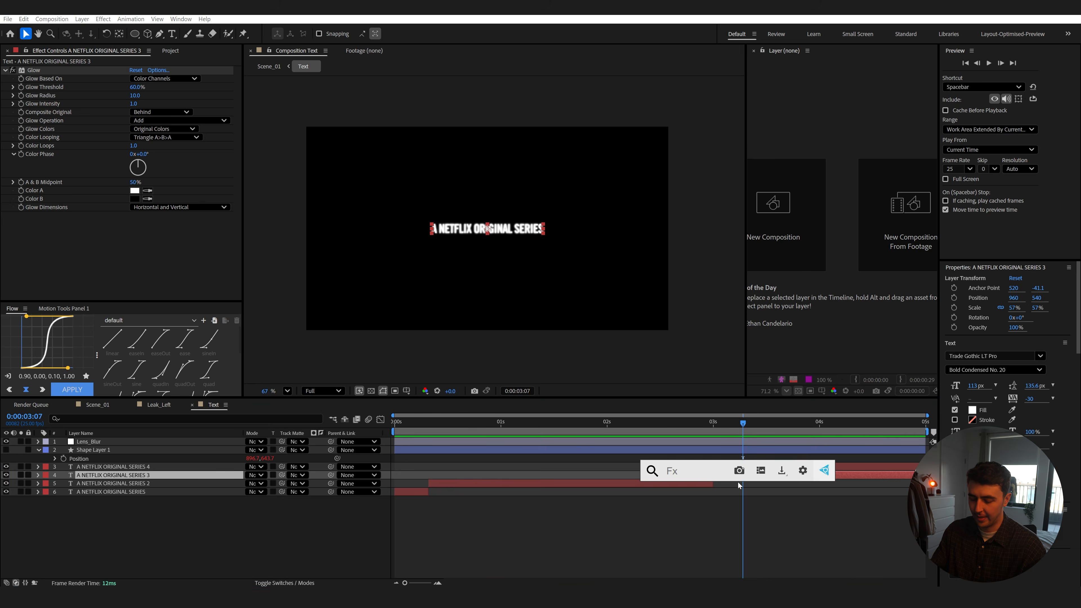
text(dir)
key(Return)
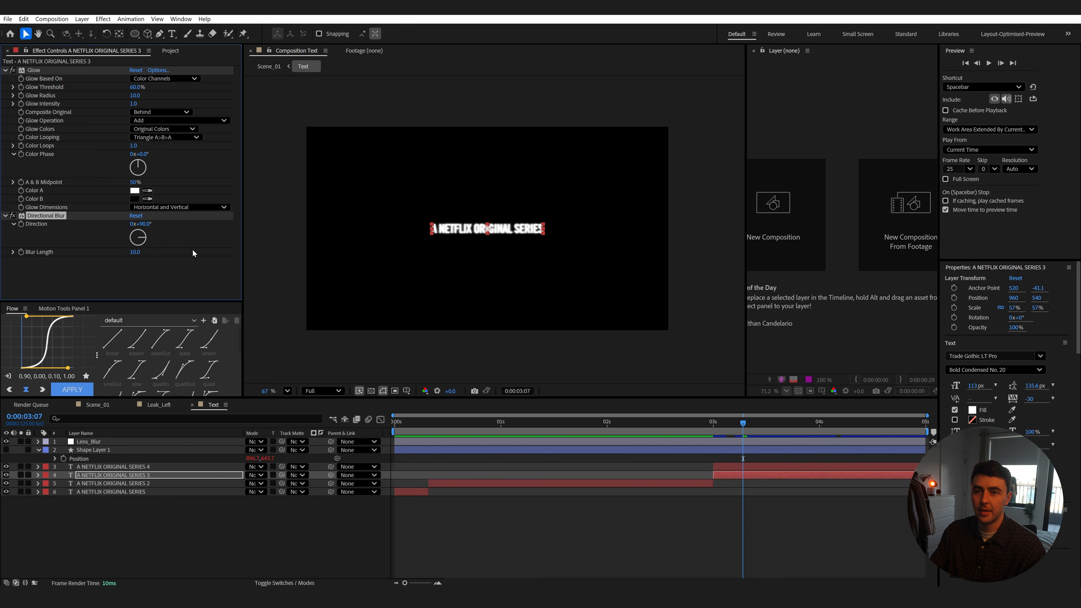
drag(143, 254, 798, 245)
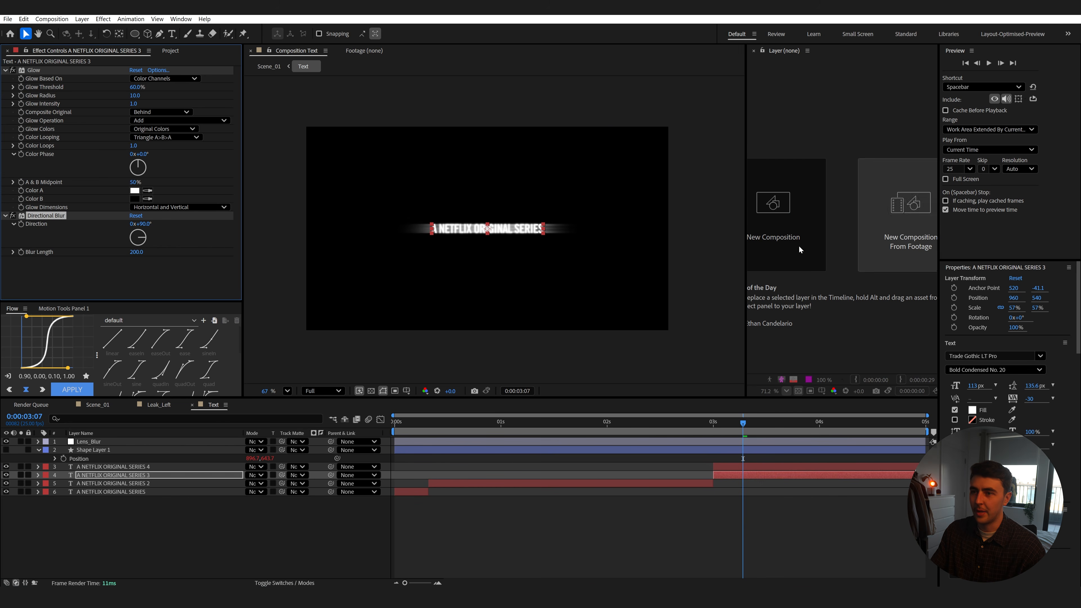
click(136, 252)
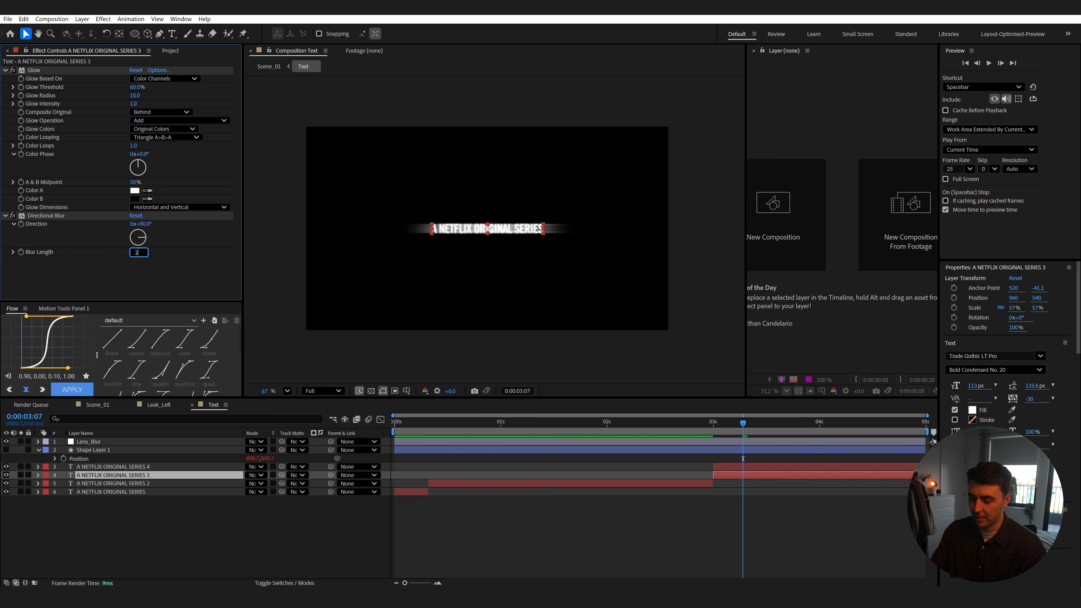
text(1000)
key(Return)
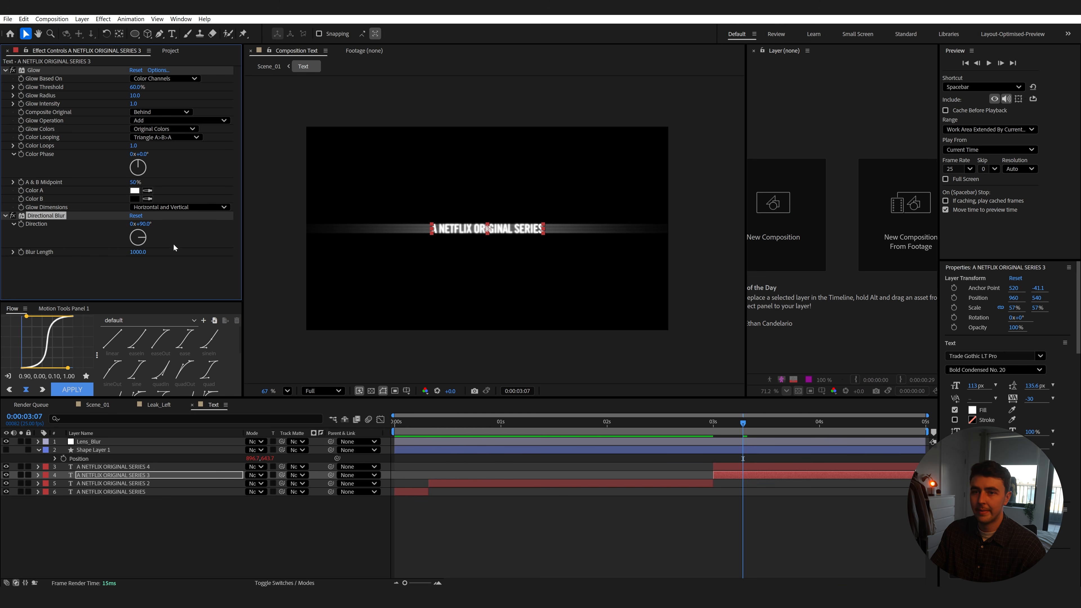
Keyframe the Directional Blur's Blur Length at 1000 at 0:00:04:00 and at 0 at 0:00:03:00.
drag(770, 430, 821, 432)
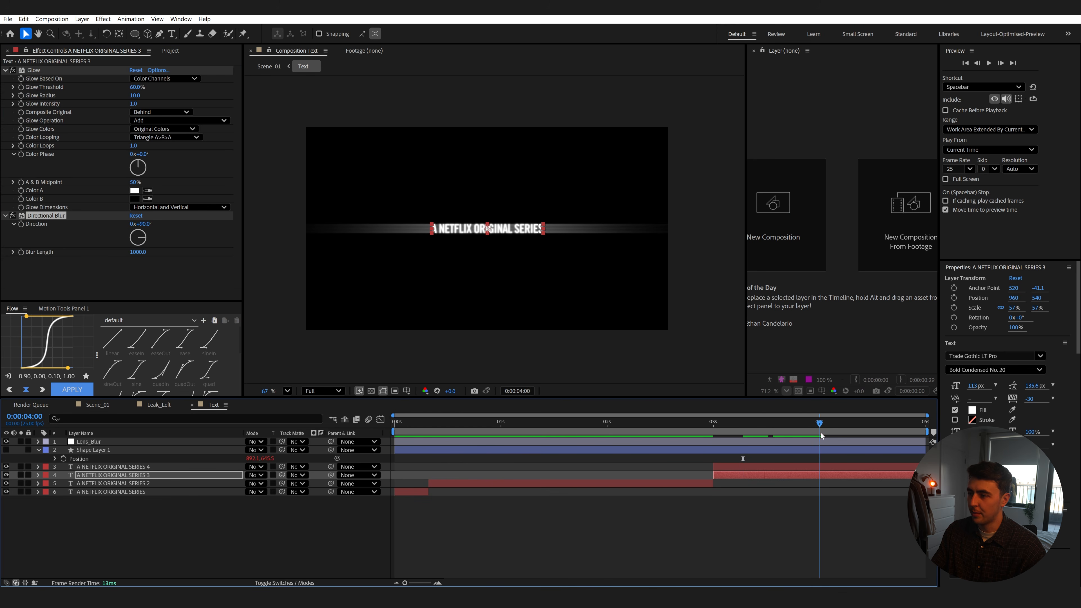
click(21, 252)
click(715, 424)
click(138, 252)
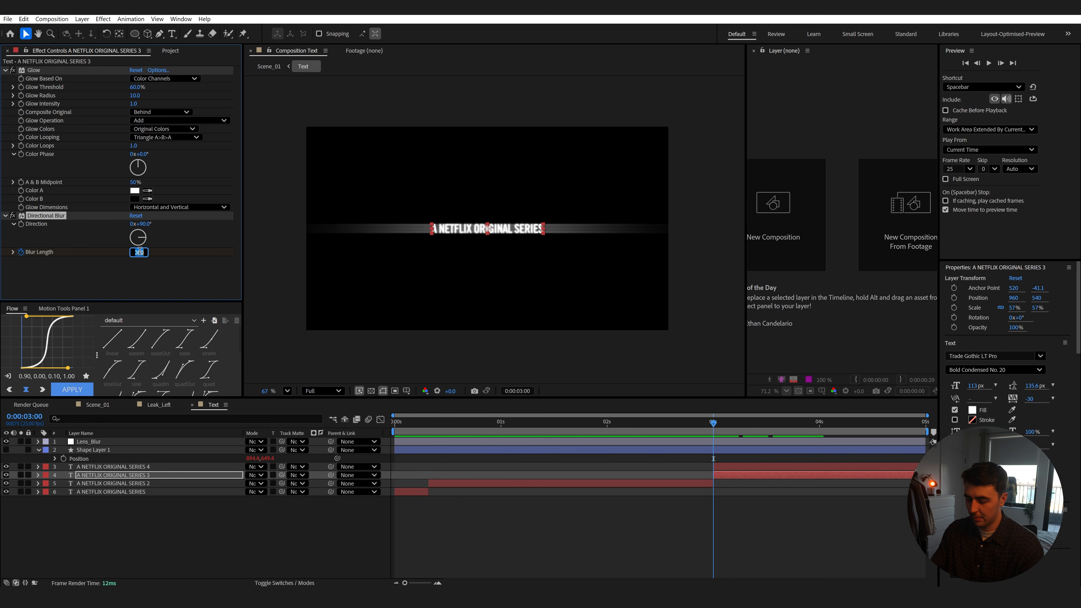
key(Return)
Add a closing Blur Length keyframe of 0 at 0:00:04:24 and preview the light streak animation.
drag(787, 429, 921, 430)
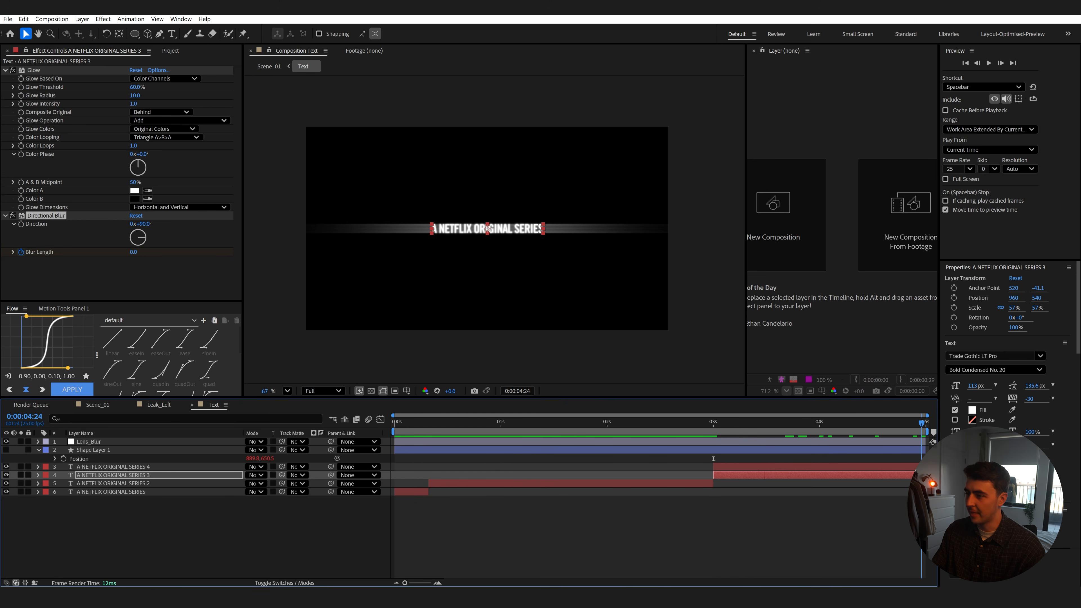
key(u)
click(134, 251)
text(0)
key(Return)
click(697, 425)
key(space)
key(space)
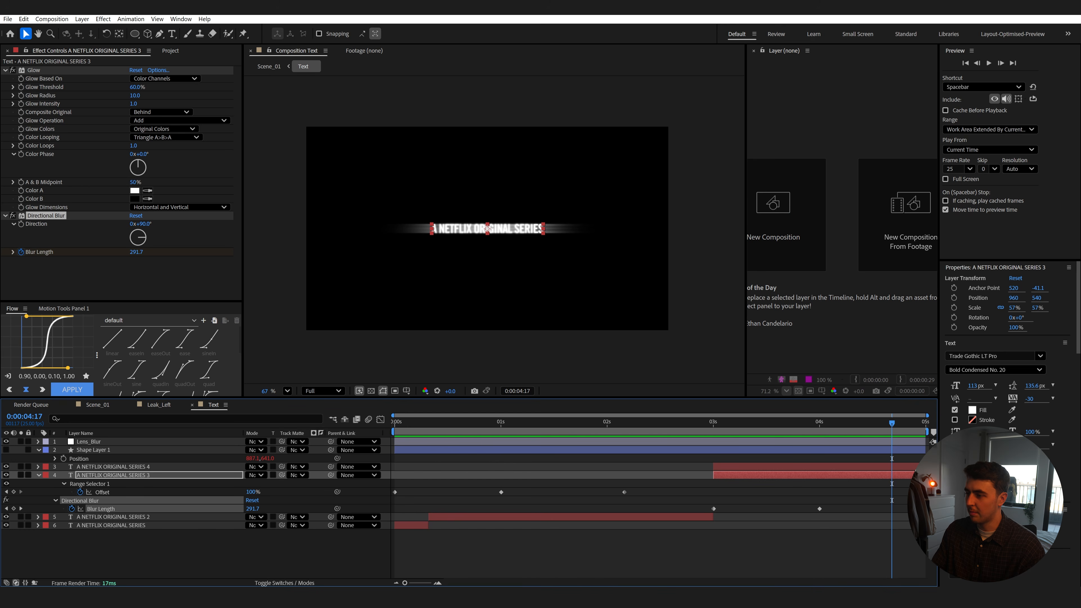
Retime the three Blur Length keyframes to run from about 0:00:03:08 to 0:00:04:06 and preview the streak.
drag(687, 496, 811, 510)
drag(836, 503, 748, 509)
click(705, 433)
key(space)
key(space)
Ease the Blur Length keyframes with the 0.90, 0.00, 0.10, 1.00 Flow curve and preview the streak.
click(73, 389)
click(722, 434)
key(space)
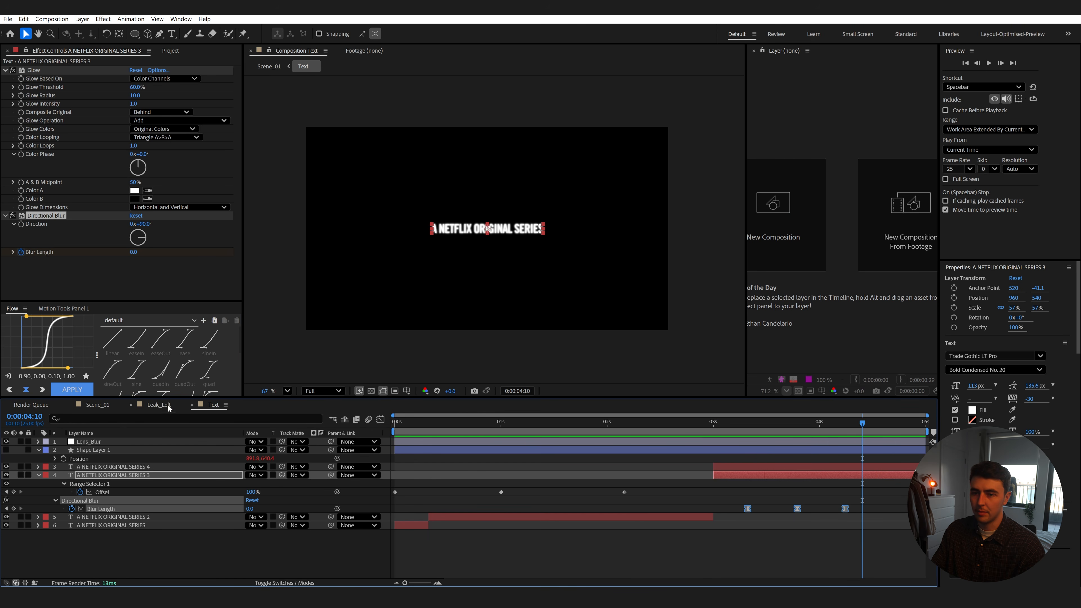
Play Scene_01 from the first frame to check the title's light streak over the light leaks.
click(100, 406)
key(Home)
key(space)
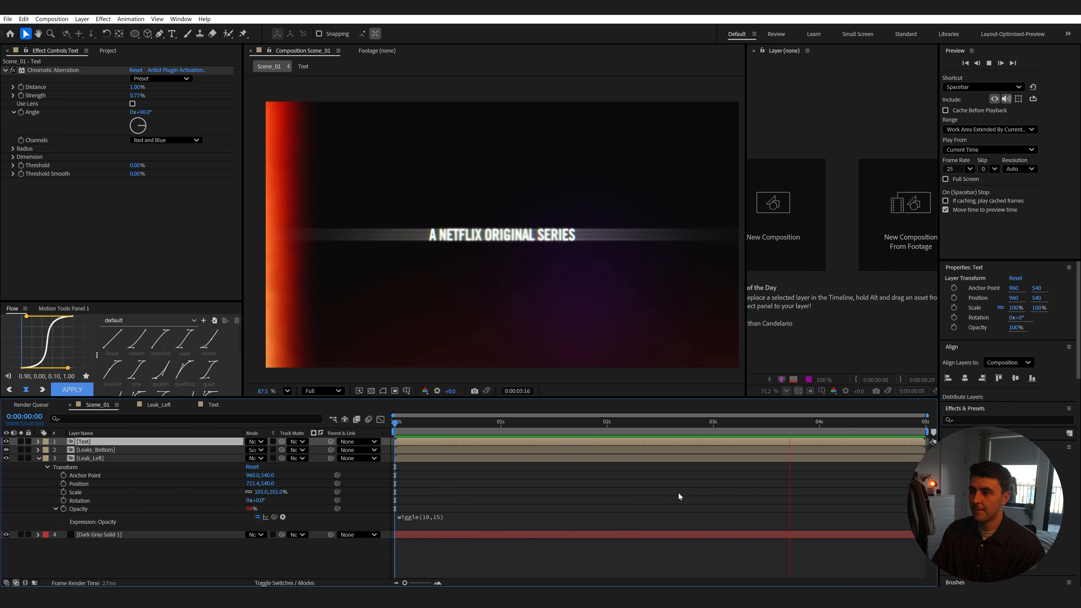
key(space)
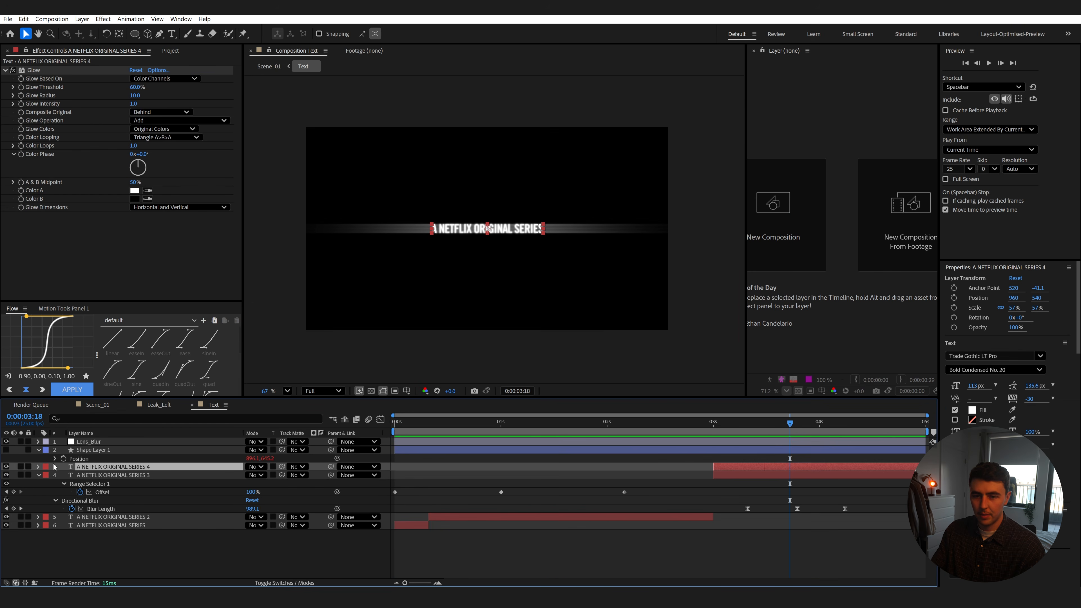
Temporarily hide the A NETFLIX ORIGINAL SERIES 4 layer to preview the blurred copy alone, and show it again.
click(5, 467)
drag(730, 429, 729, 429)
key(space)
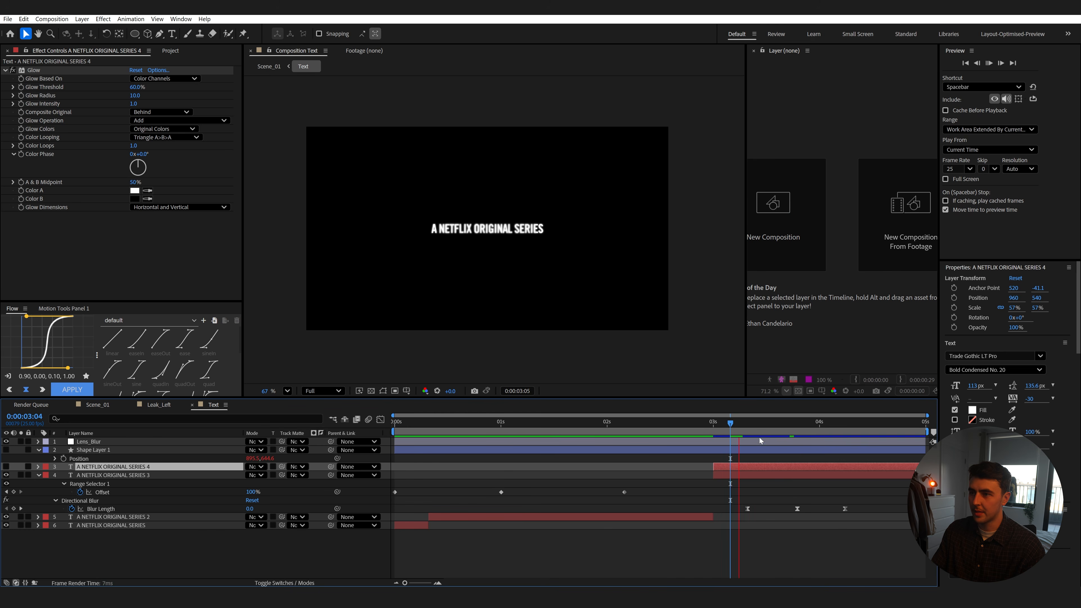
key(space)
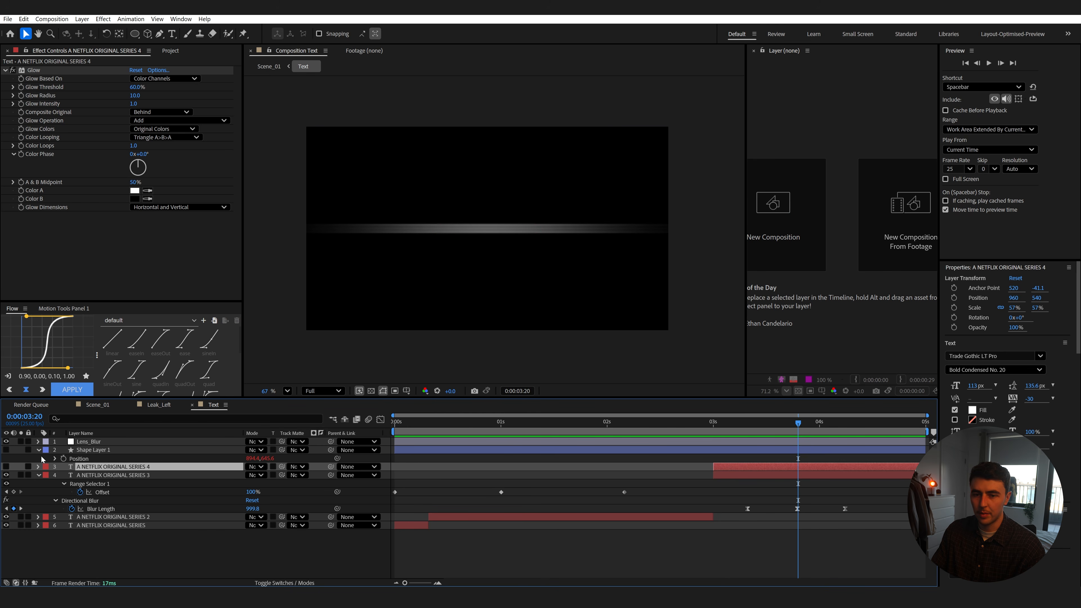
click(7, 468)
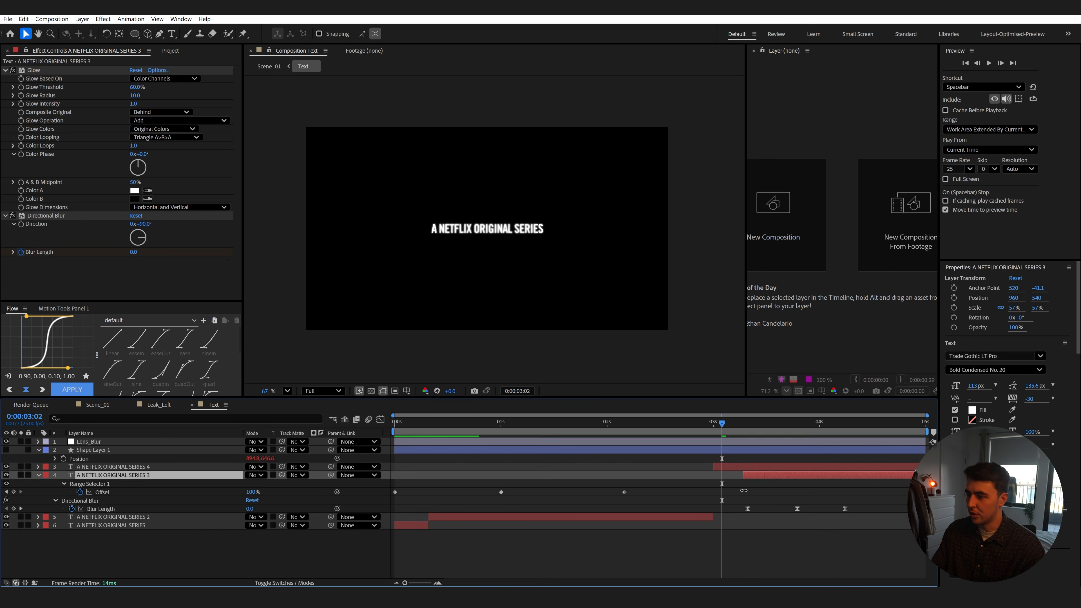
Trim the blurred A NETFLIX ORIGINAL SERIES 3 layer to about 0:00:03:07 through 0:00:04:06 and preview the result.
mouse_move(915, 474)
mouse_down()
mouse_move(818, 475)
mouse_move(844, 474)
mouse_up()
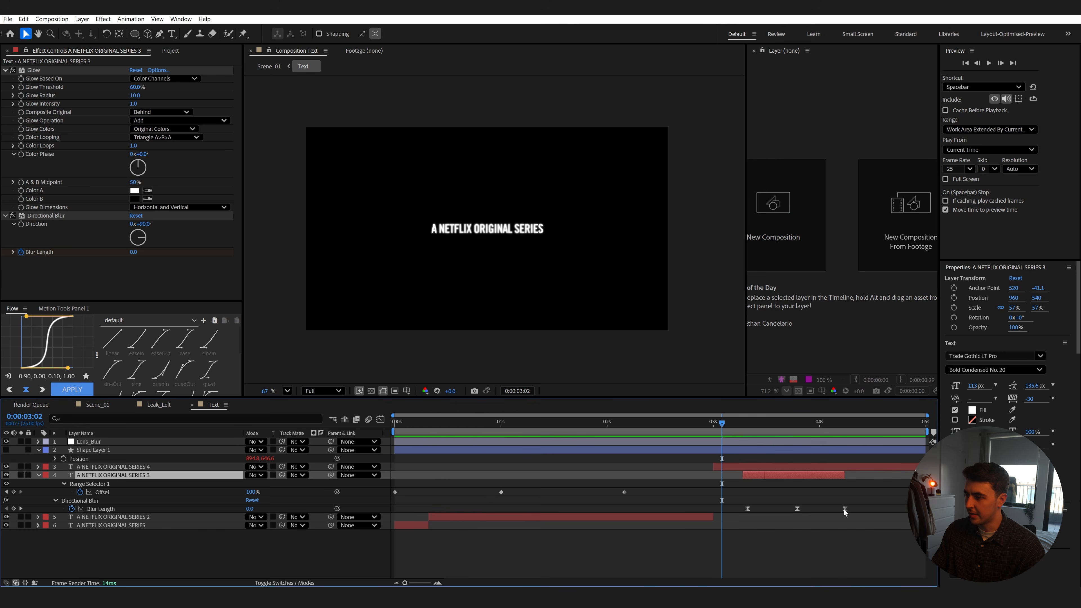
key(space)
key(space)
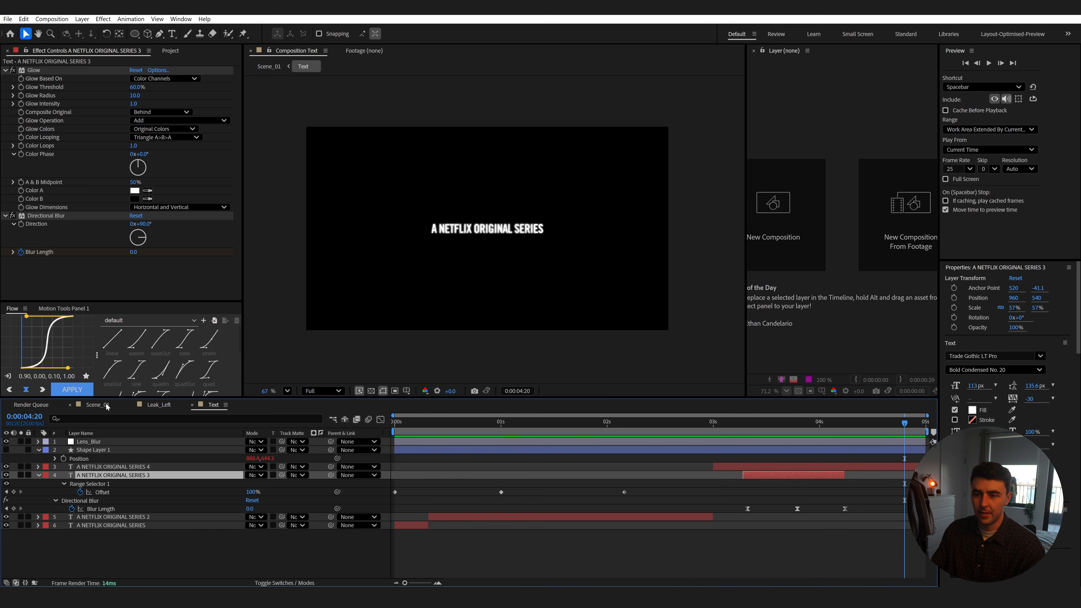
Return to Scene_01 and play it to examine the trimmed streak with the title and light leaks.
click(97, 405)
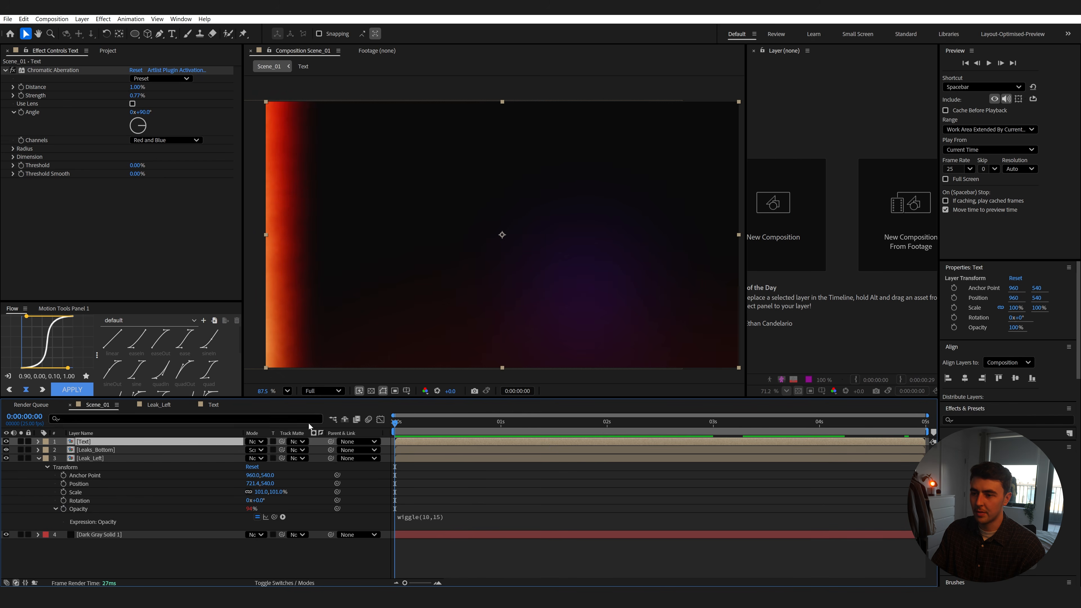
key(space)
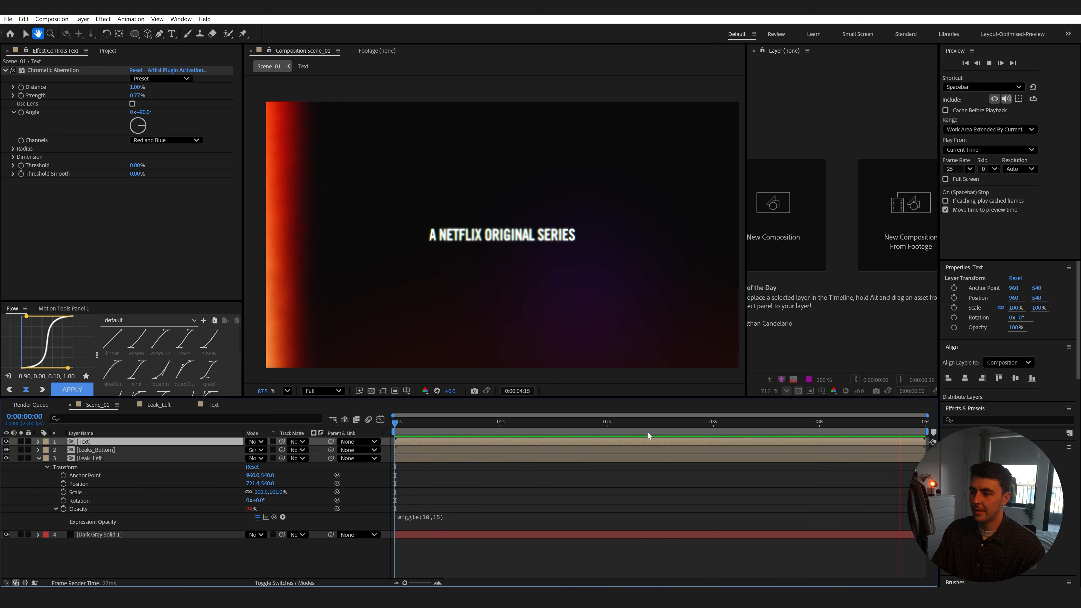
key(space)
Create a new adjustment layer above all layers in Scene_01 and name it Shake.
click(154, 567)
scroll(400, 261, down, 2)
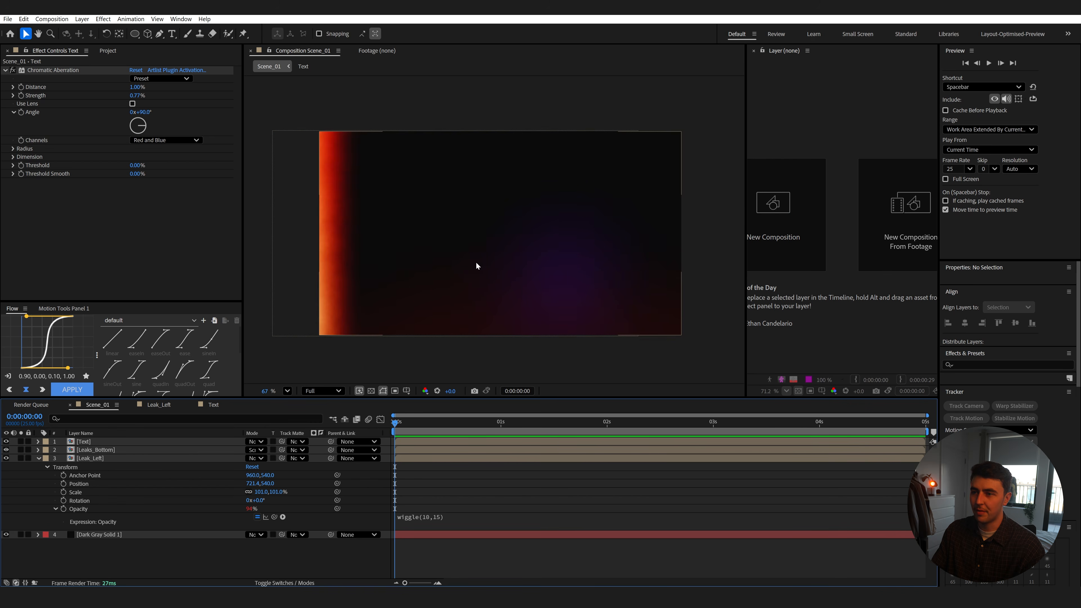
right_click(144, 558)
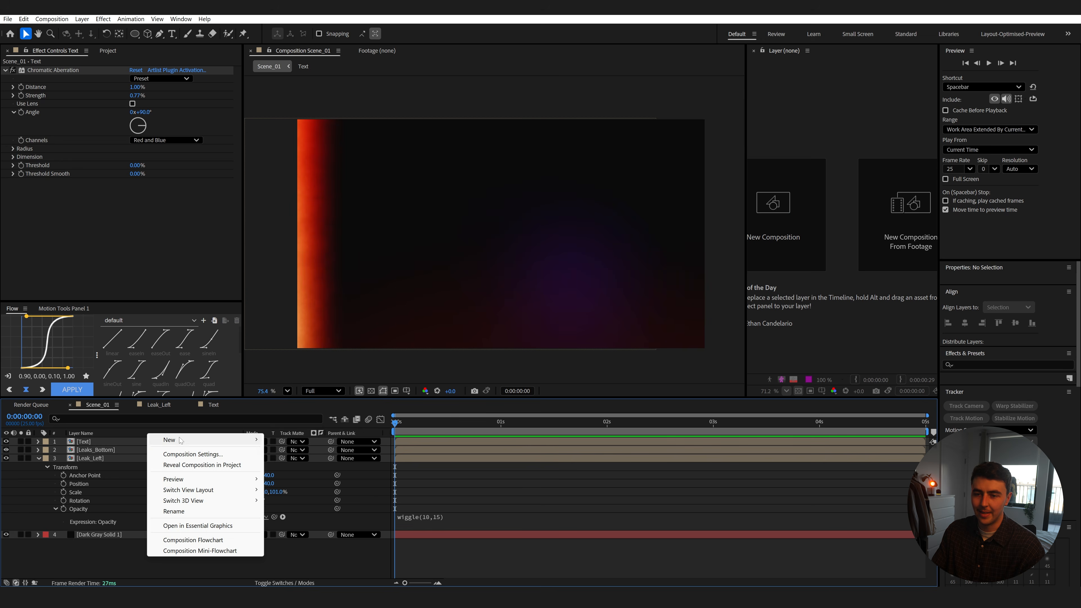
mouse_move(212, 439)
click(294, 340)
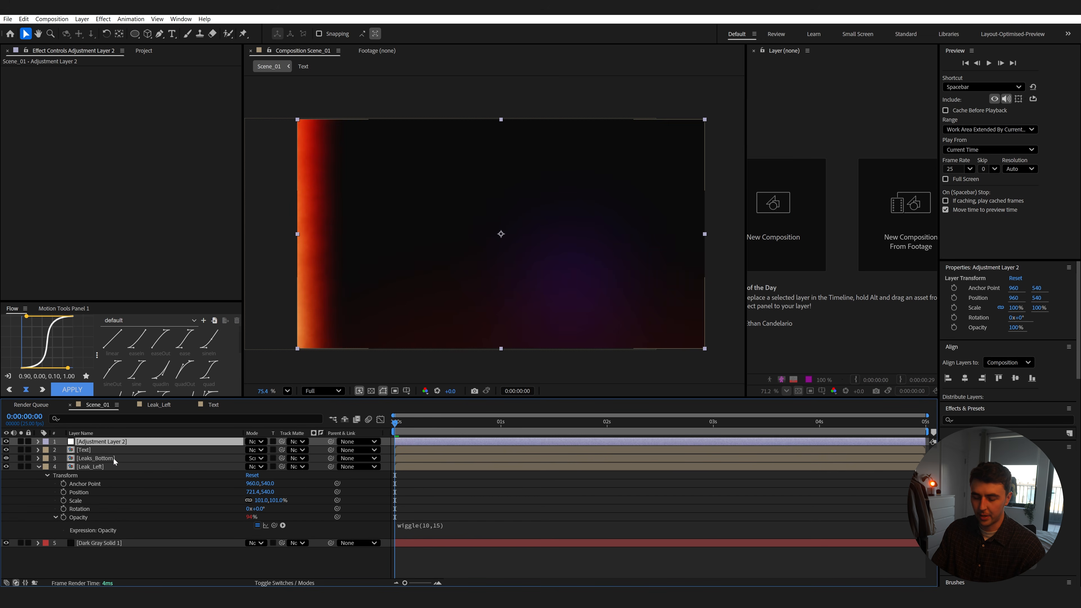
key(Return)
text(Shake)
key(Return)
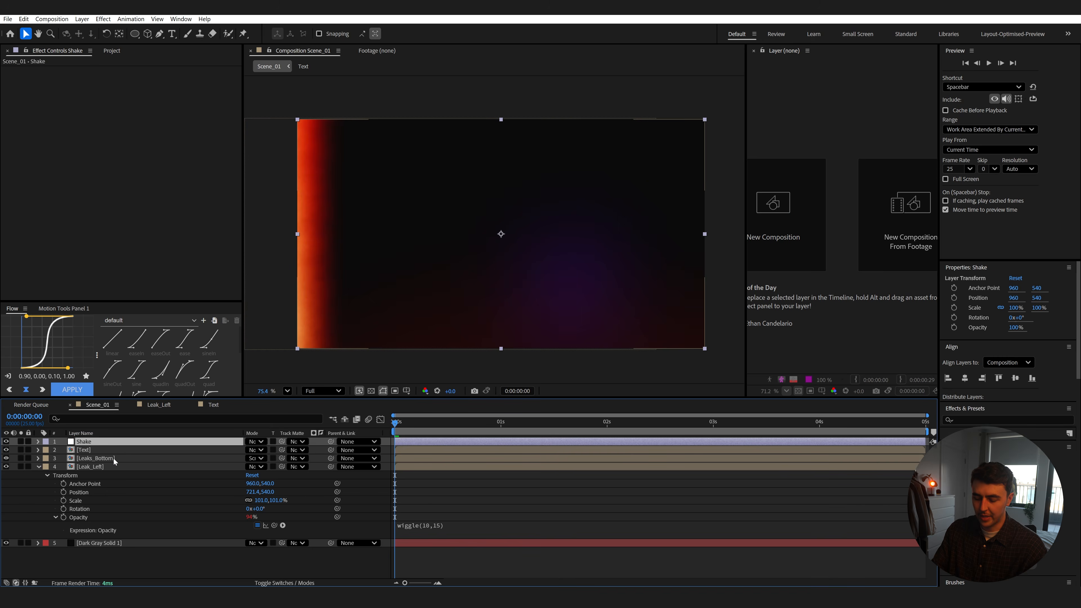
Apply a Transform effect to the Shake layer and give its Position the expression wiggle(10,.5).
key(ctrl+space)
text(tran)
key(Return)
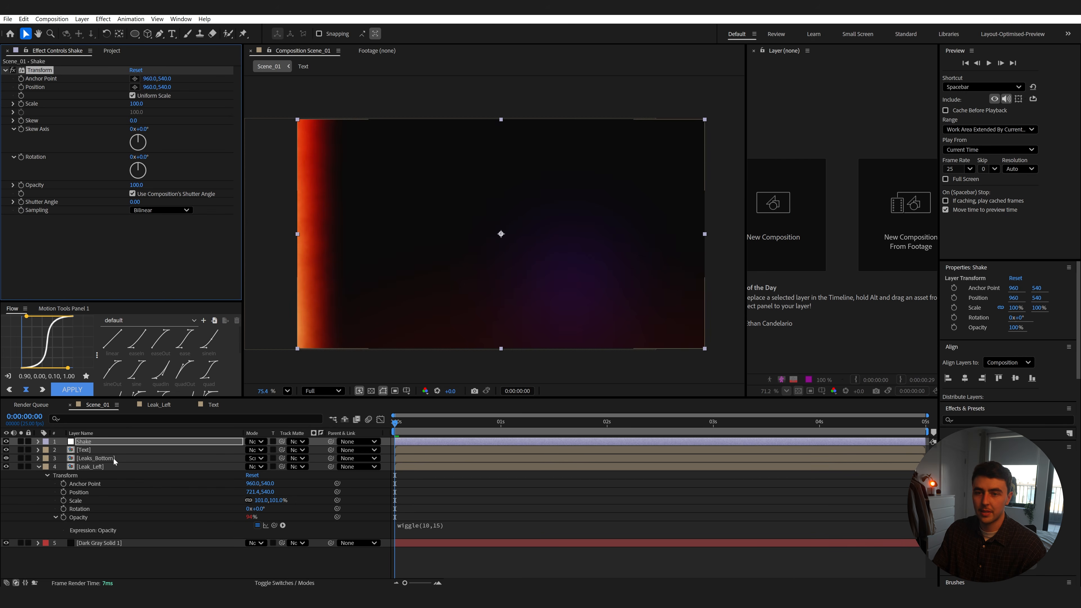
alt+click(21, 88)
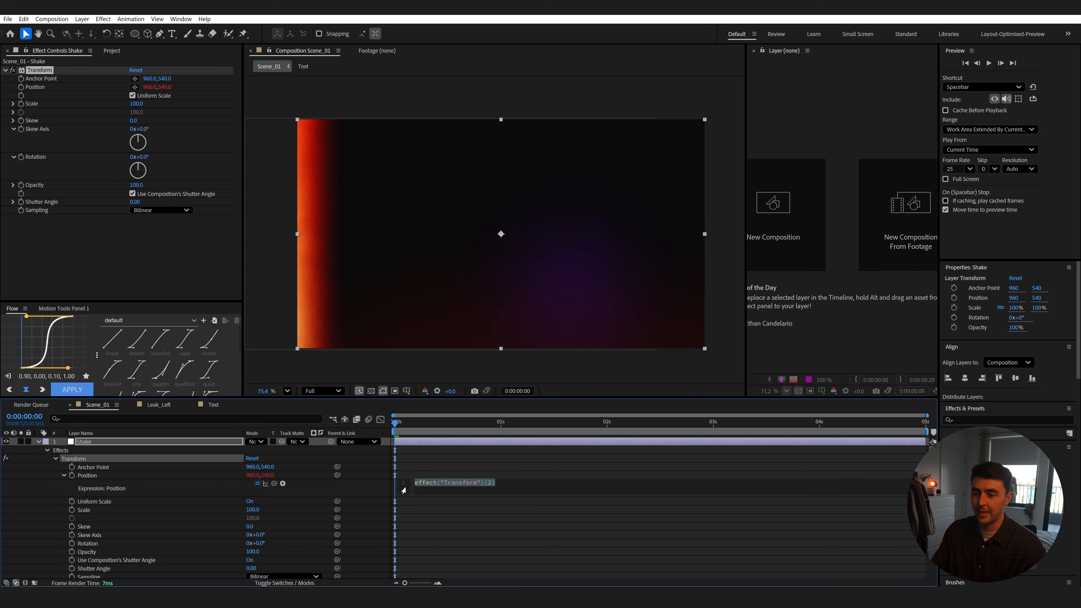
text(wiggle())
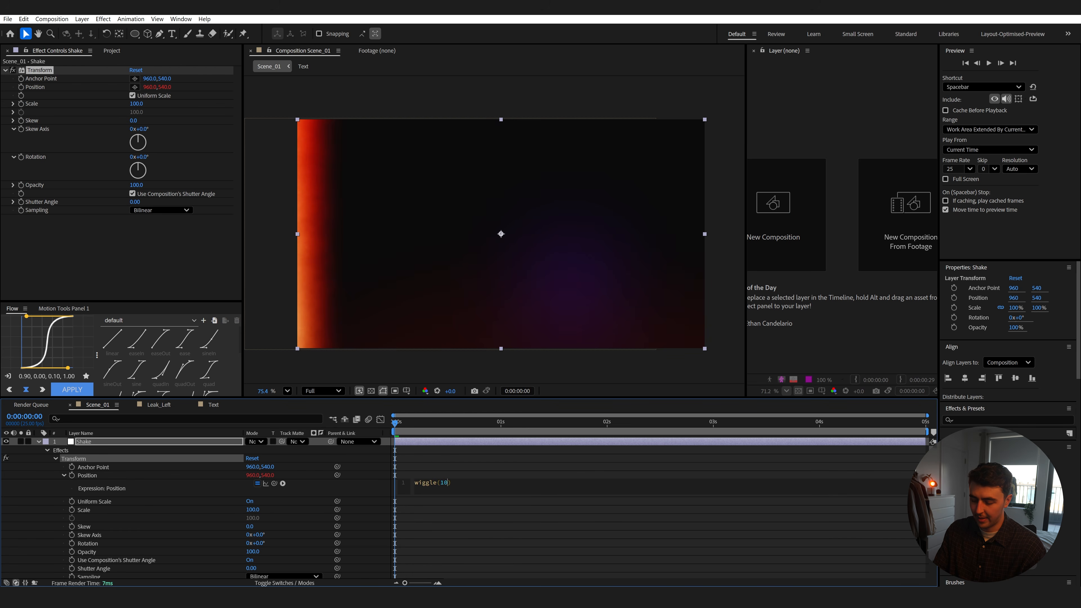
text(10,.)
text(5)
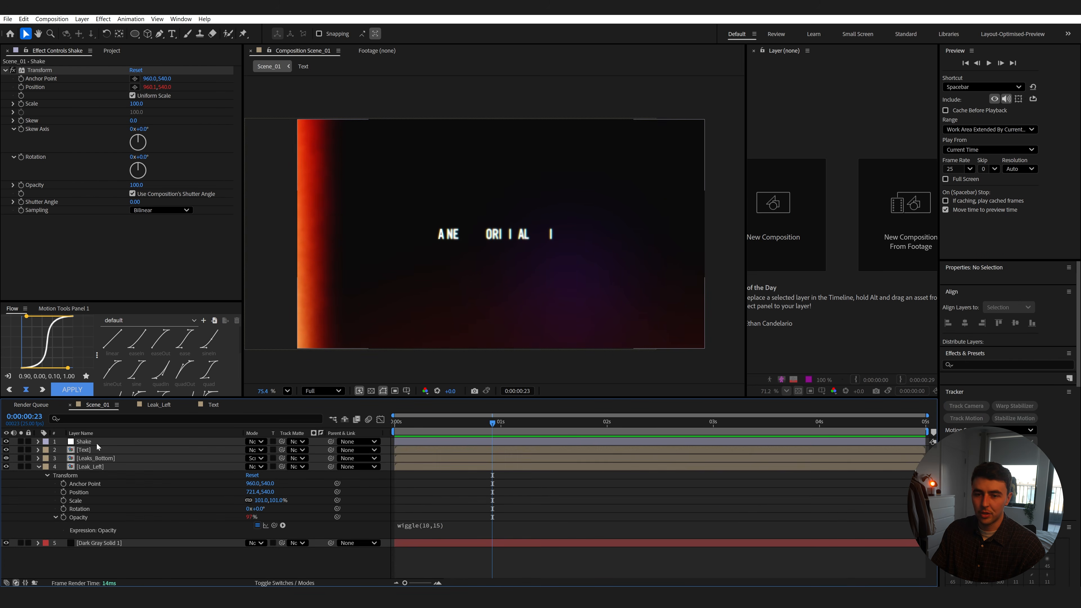
click(322, 194)
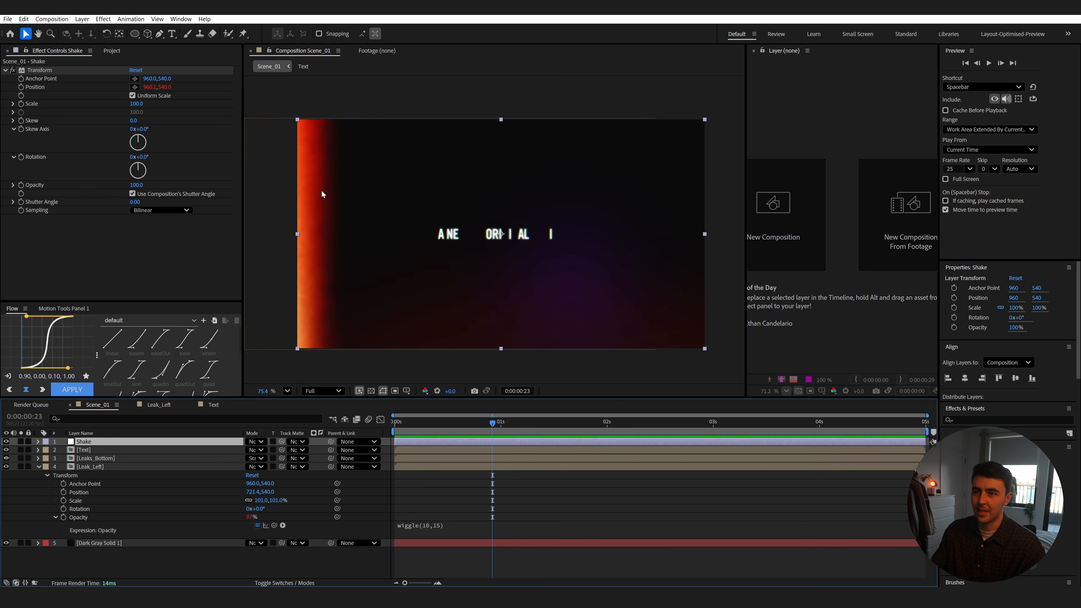
Give the Leak_Left layer's Position the expression wiggle(2,3) and preview Scene_01 from the start.
click(96, 467)
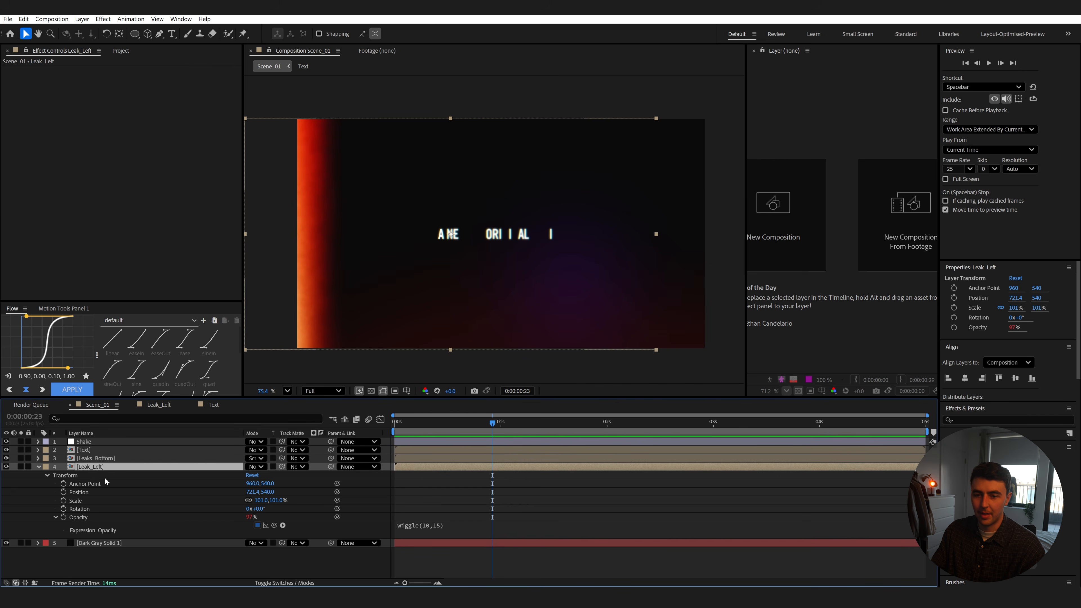
alt+click(63, 492)
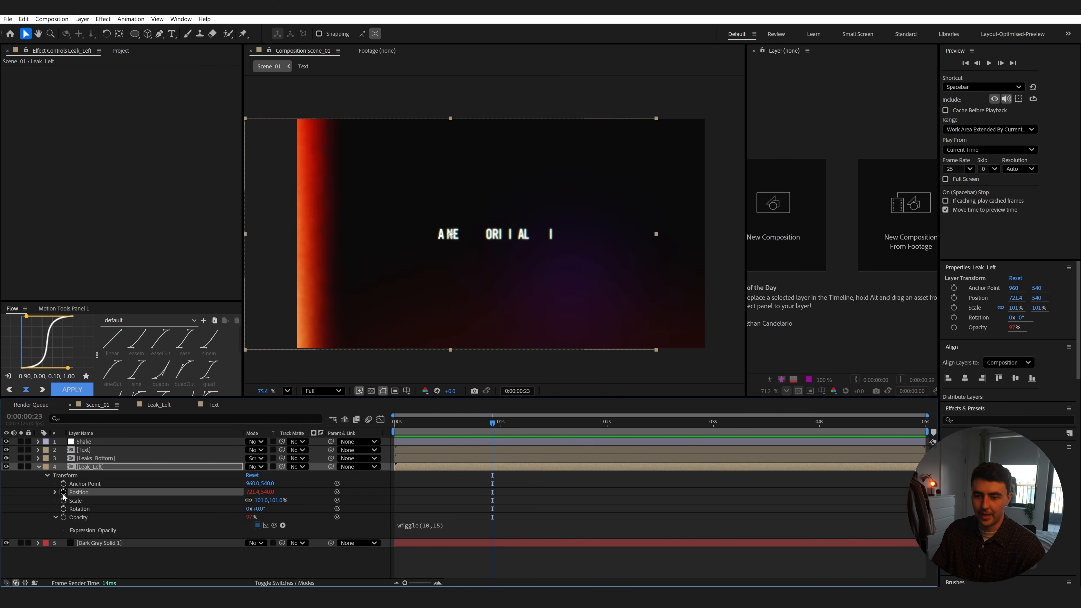
text(wigg)
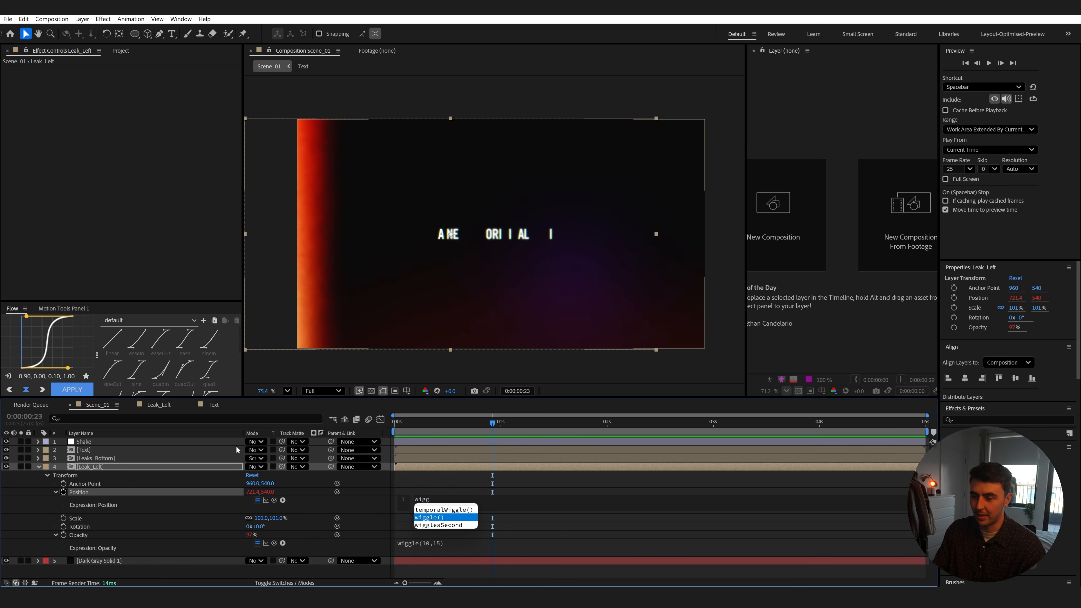
key(Return)
text(2,3)
click(464, 481)
drag(462, 422, 335, 426)
key(space)
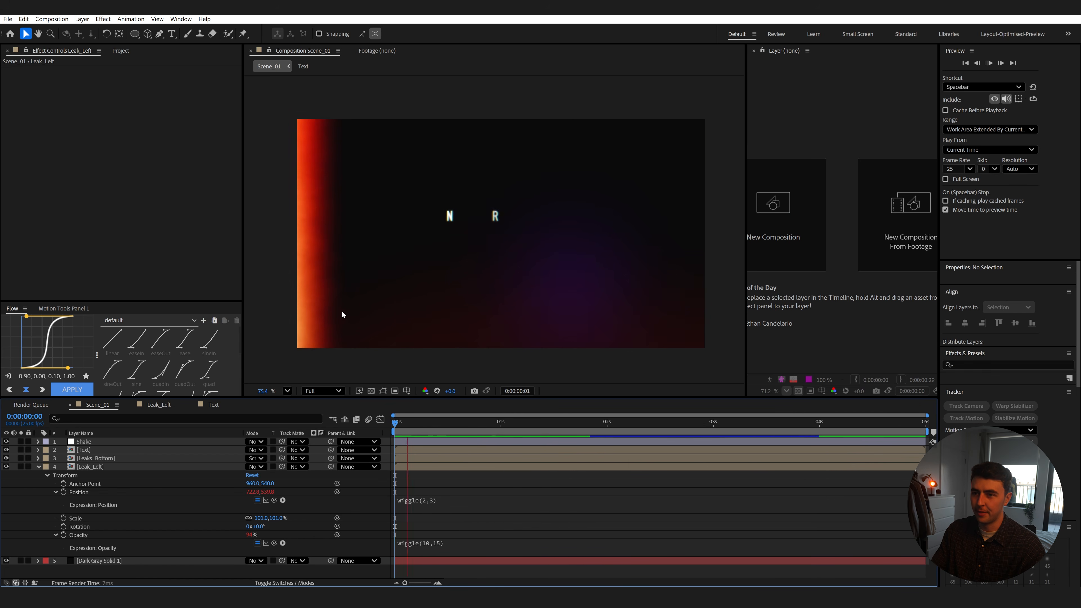
Change the Leak_Left Position expression to wiggle(2,15) and preview the composition from the start.
click(431, 499)
key(BackSpace)
text(15)
click(447, 481)
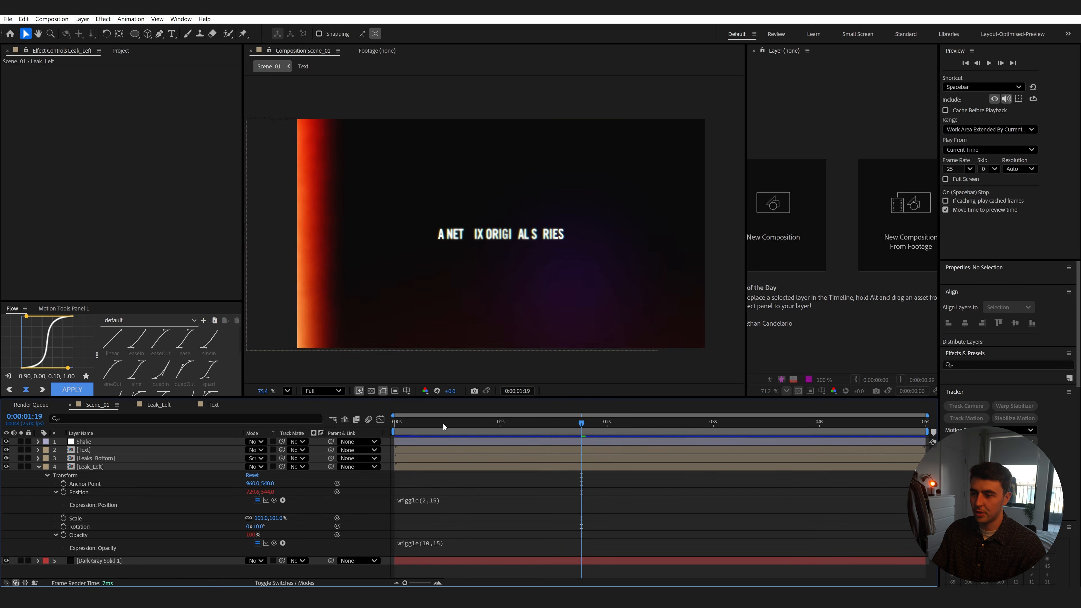
drag(443, 423, 366, 424)
key(space)
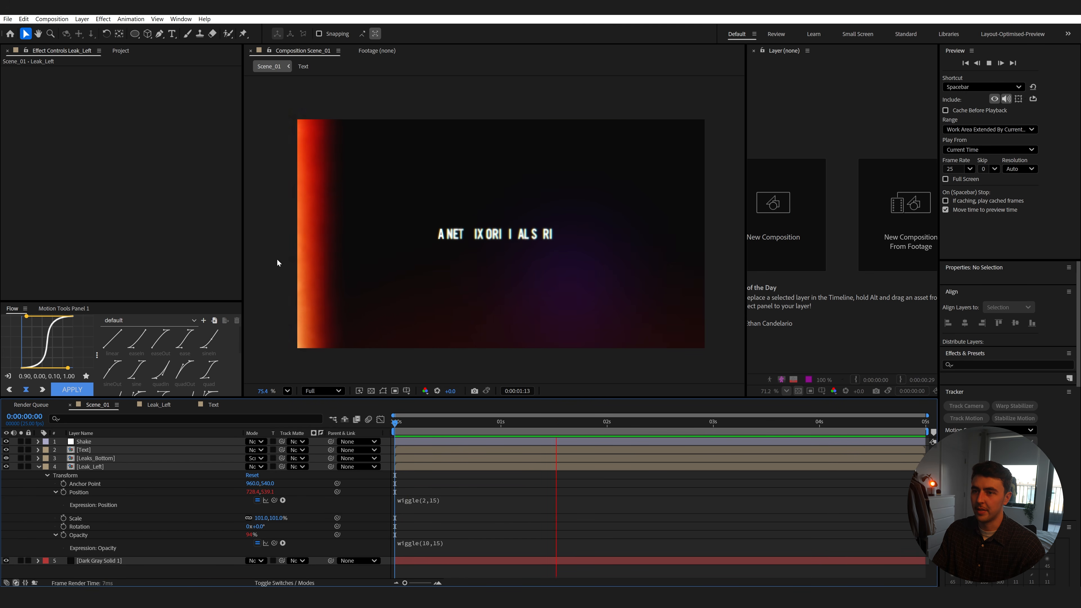
Set the Leak_Left layer's Scale to 103% and stop the preview.
click(384, 466)
key(s)
click(275, 475)
key(Up)
key(Up)
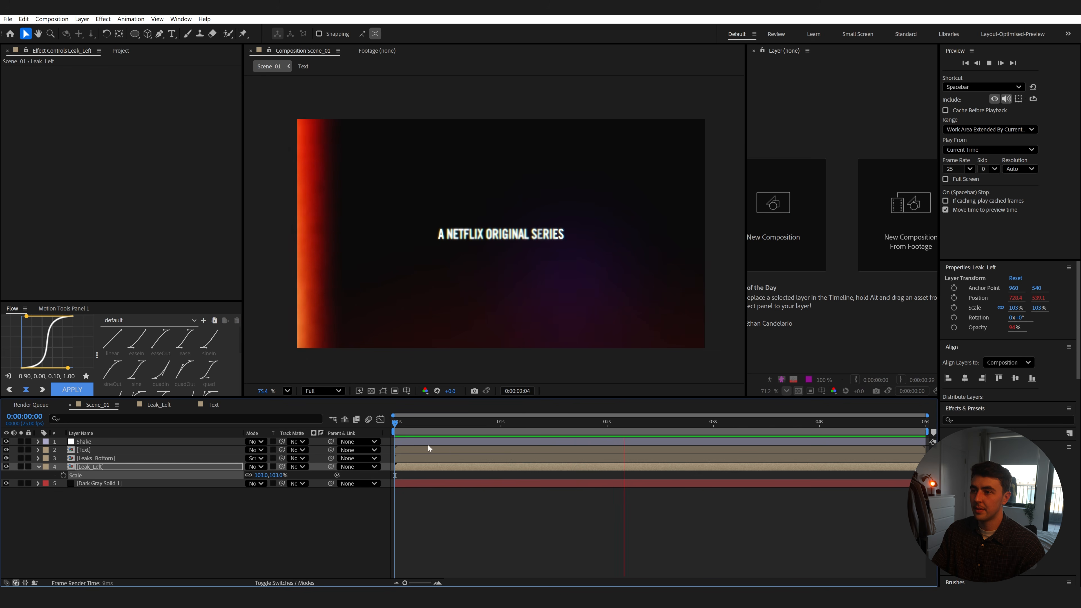
key(space)
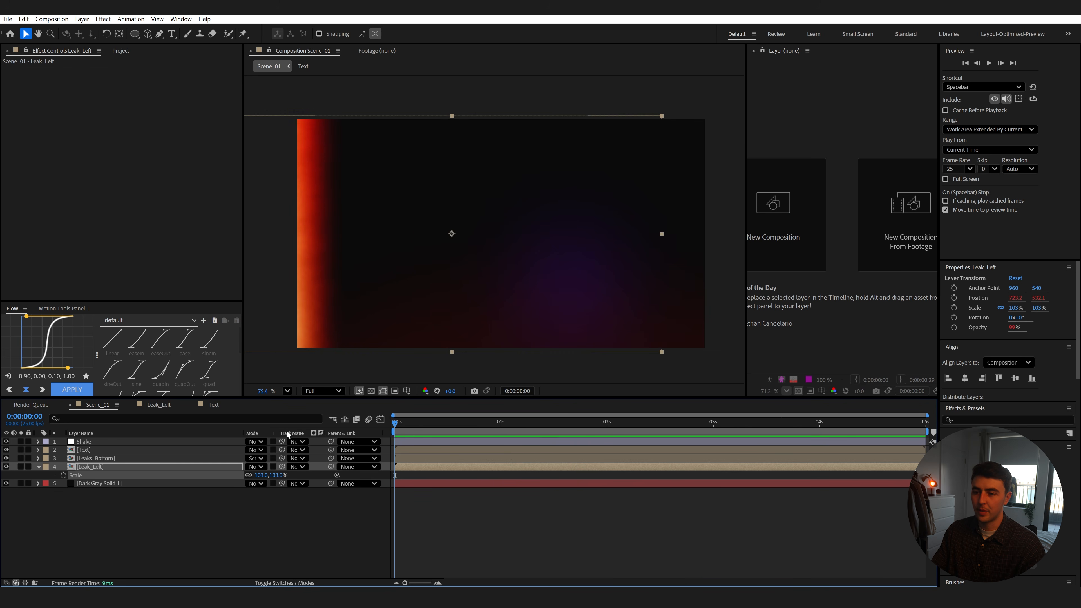
Draw a large white circle on a new shape layer, center its anchor point and move it over the frame's upper-left corner.
click(85, 512)
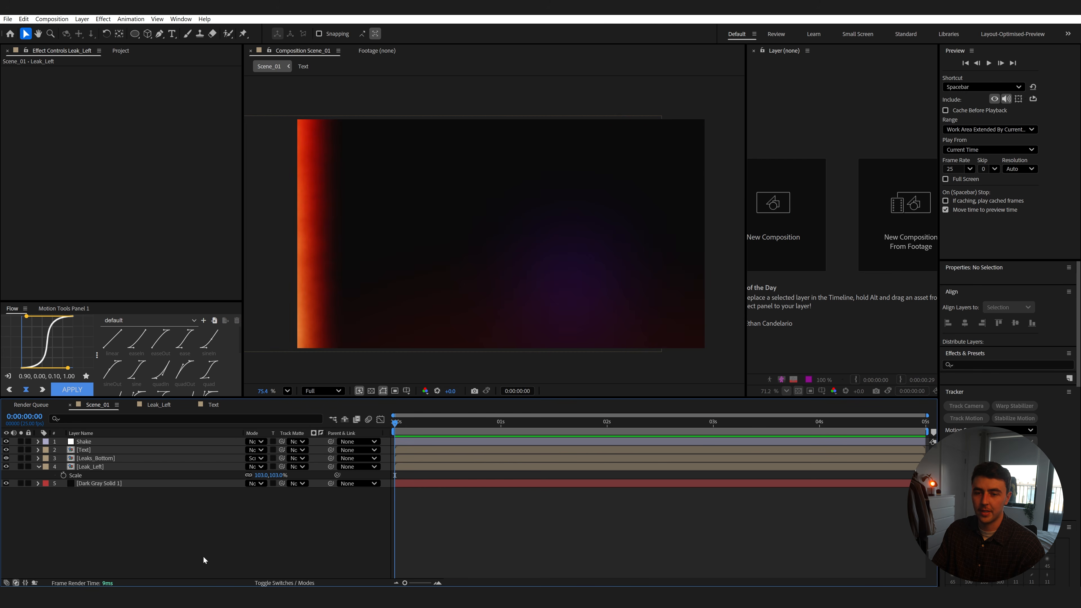
drag(136, 34, 176, 64)
drag(274, 107, 452, 295)
key(ctrl+alt+Home)
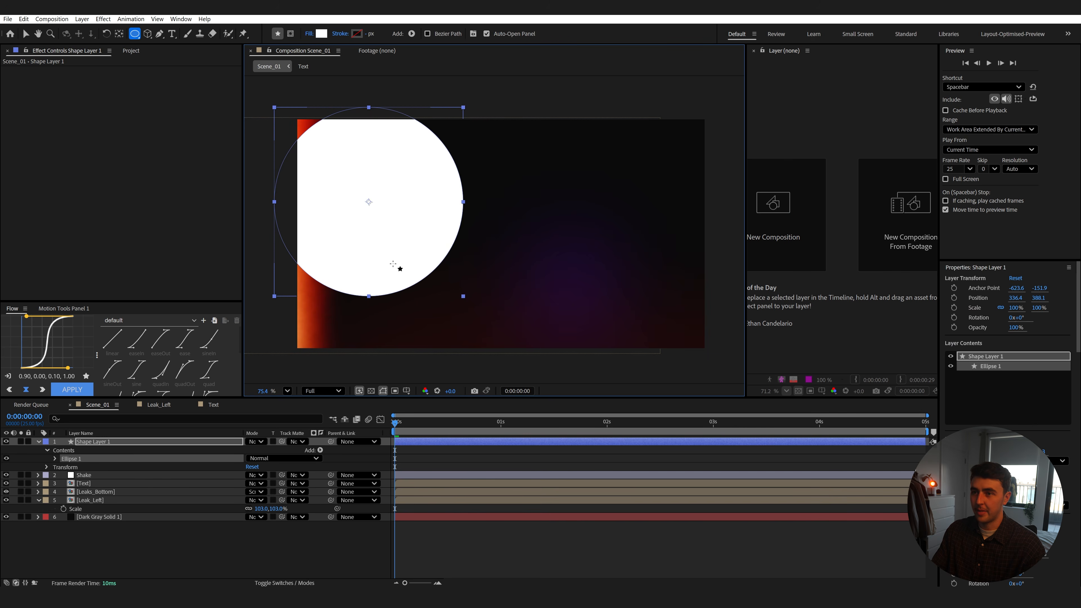
key(v)
drag(398, 250, 319, 158)
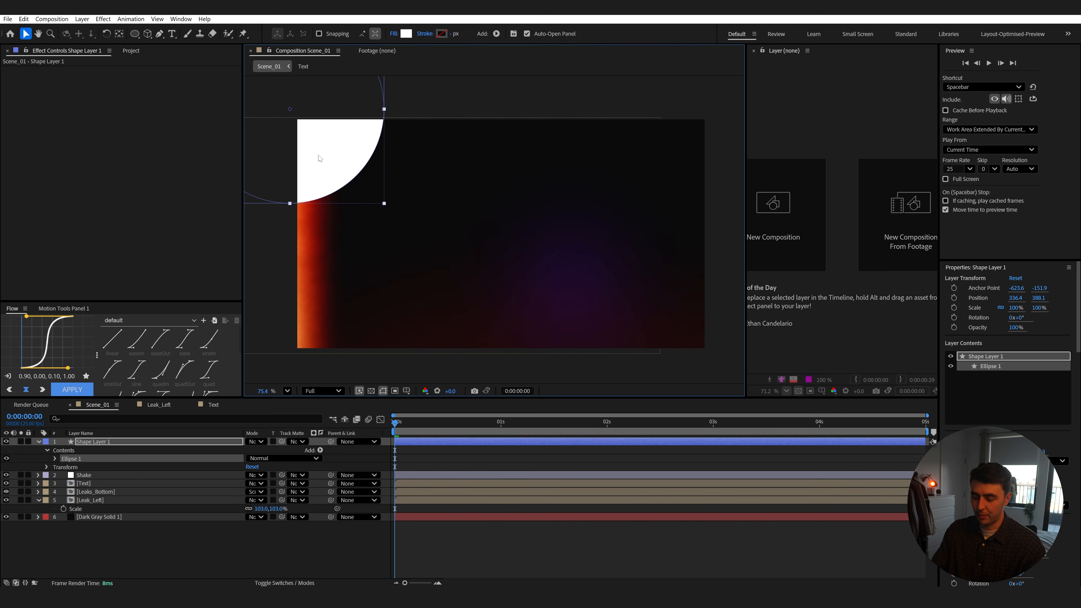
Apply a Fast Box Blur effect to the white circle and nudge it slightly within the corner.
key(ctrl+space)
text(fas)
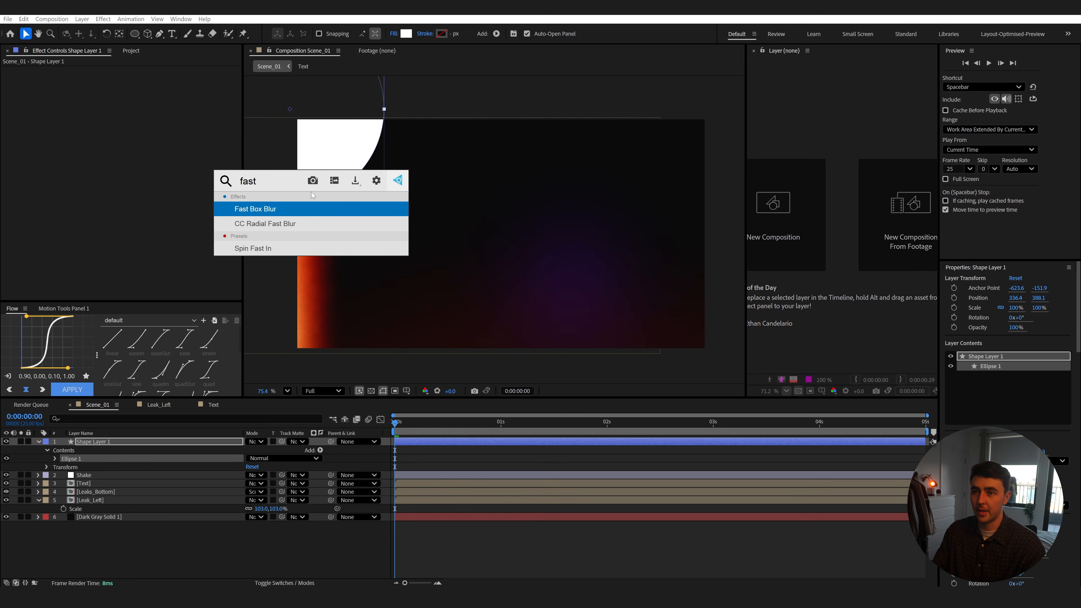
key(Return)
drag(312, 188, 314, 171)
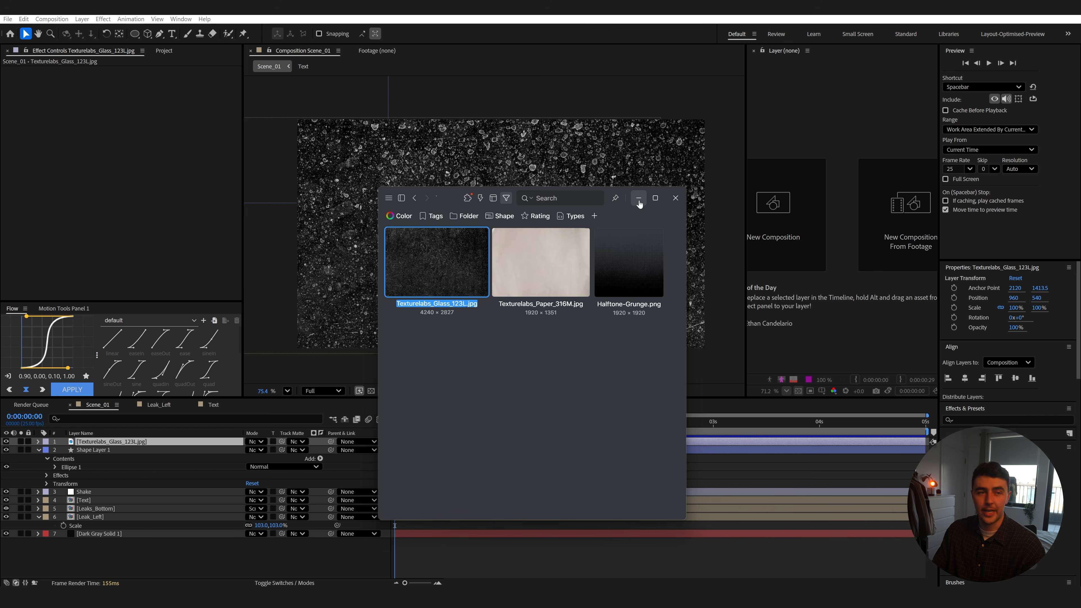
Scale the Texturelabs_Glass_123L.jpg texture to 27% and position it over the circle in the frame's upper-left corner.
click(675, 198)
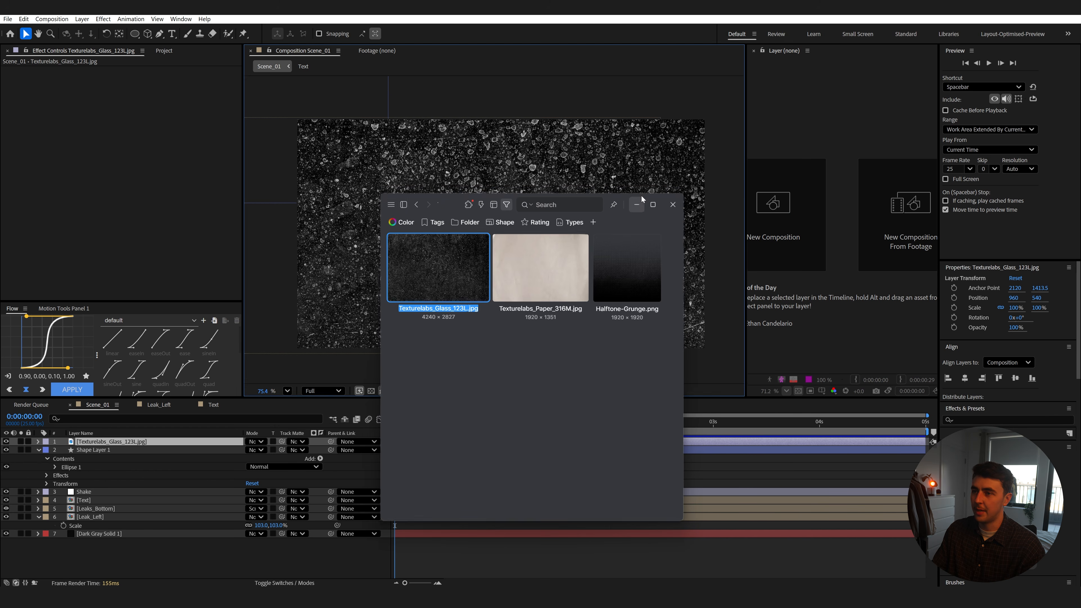
key(s)
drag(281, 450, 250, 457)
click(521, 288)
drag(521, 288, 359, 252)
Hide the glass texture and set the Fast Box Blur radius on Shape Layer 1 to 199.
click(108, 460)
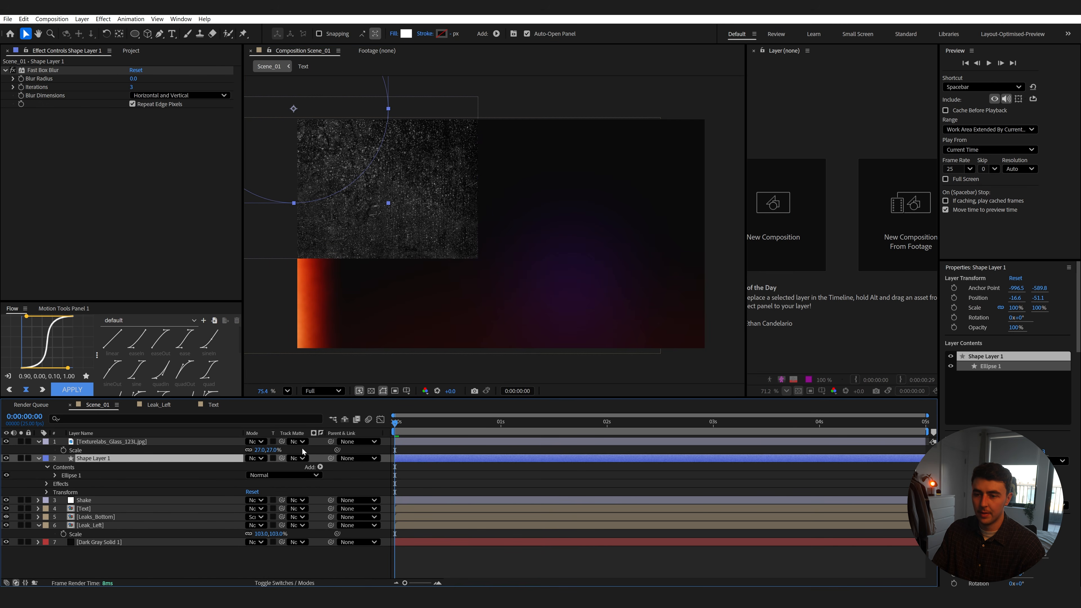
click(6, 442)
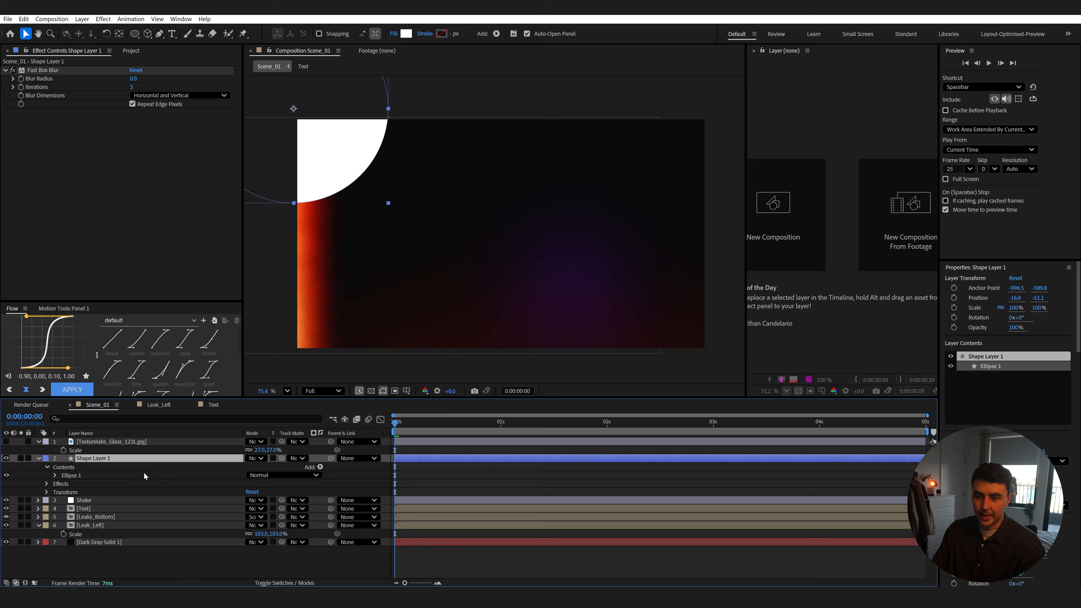
key(ctrl+space)
text(fast)
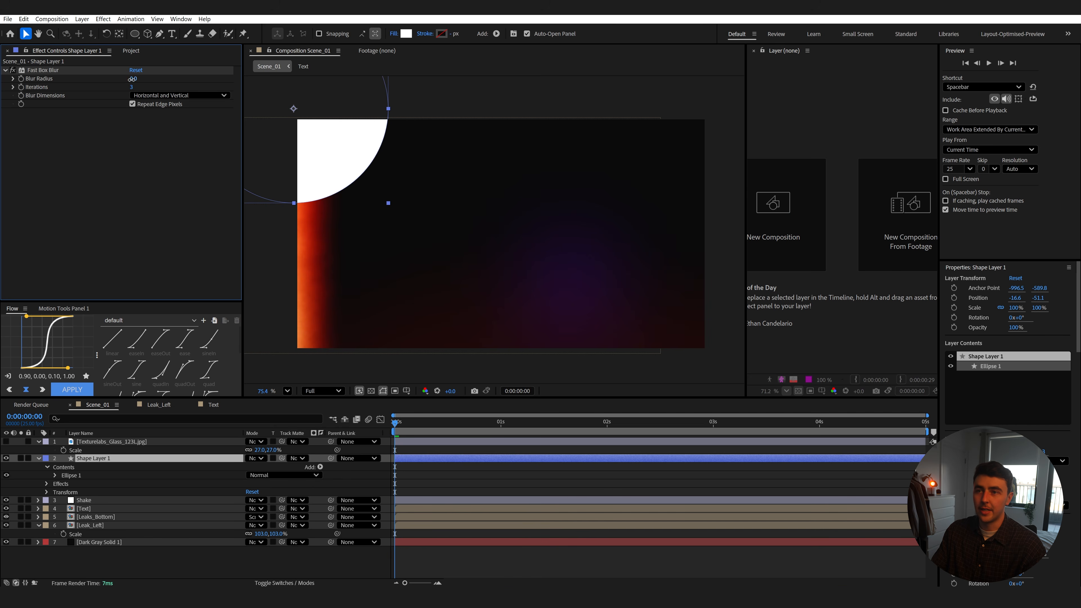
drag(132, 79, 220, 80)
Use Shape Layer 1 as the glass texture's track matte and make both layers visible.
click(153, 443)
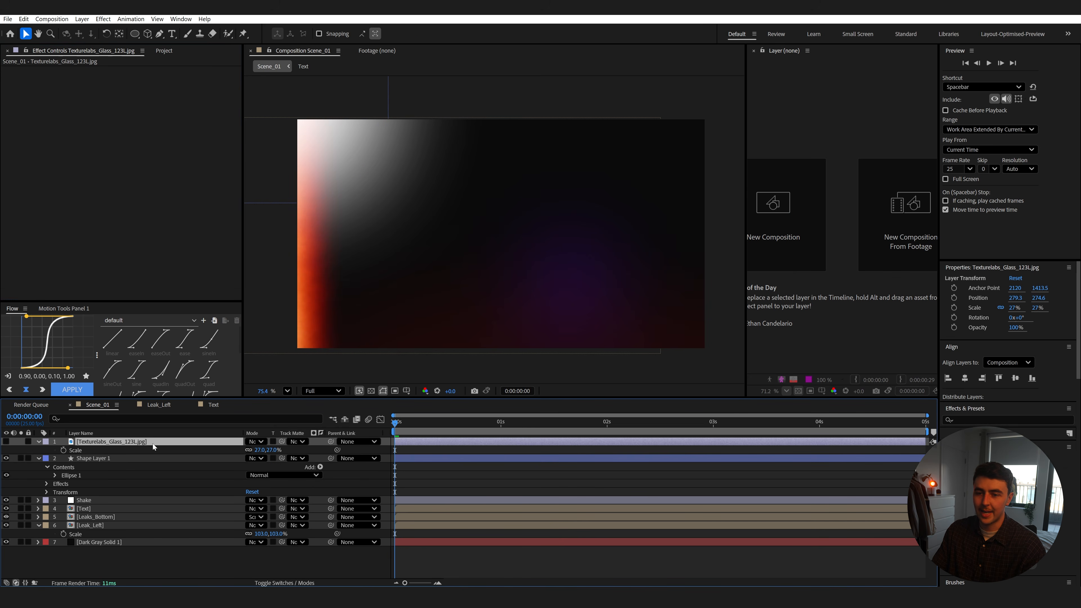
drag(231, 443, 117, 461)
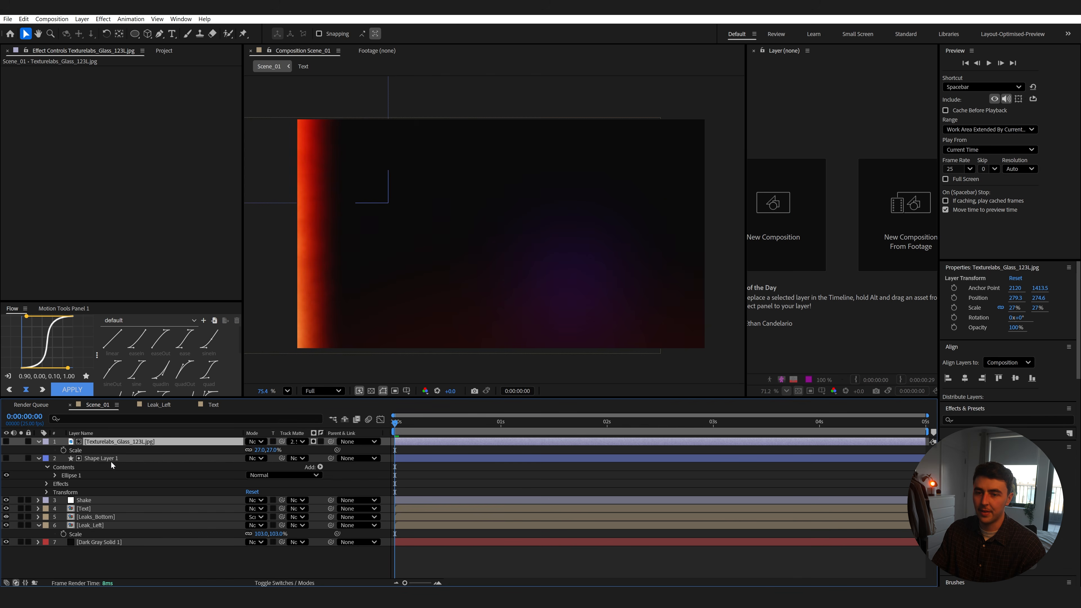
drag(6, 441, 6, 459)
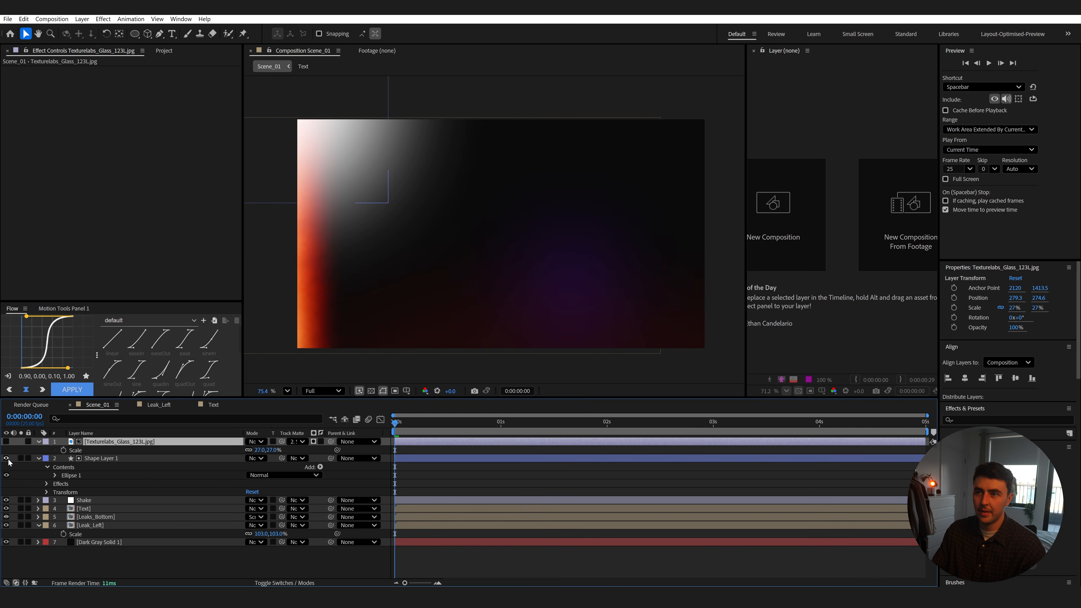
click(6, 441)
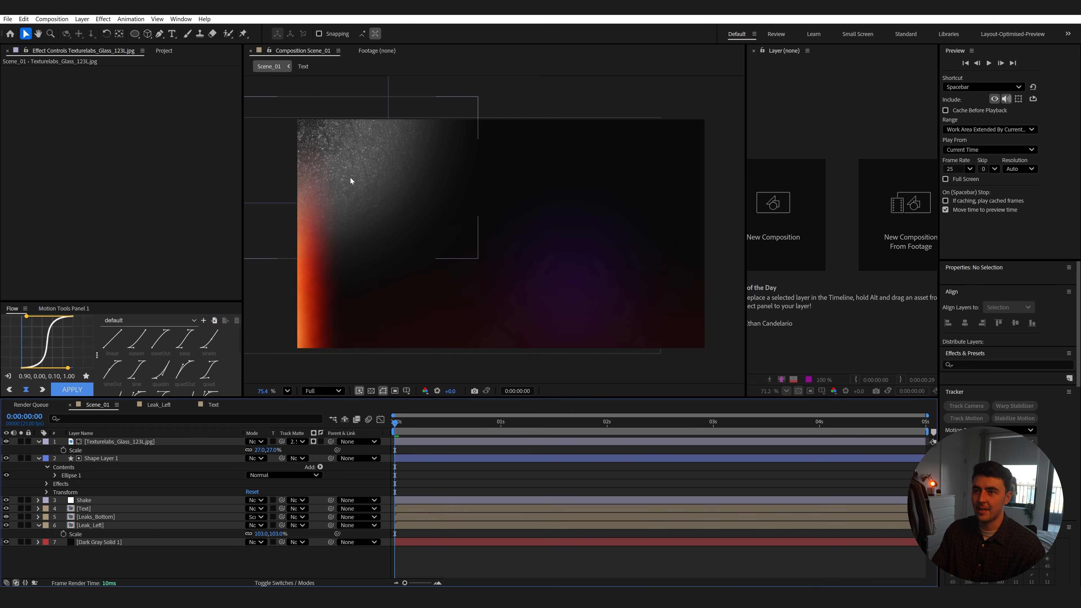
Try a lower opacity on the Texturelabs_Glass_123L.jpg layer and undo the change.
click(124, 443)
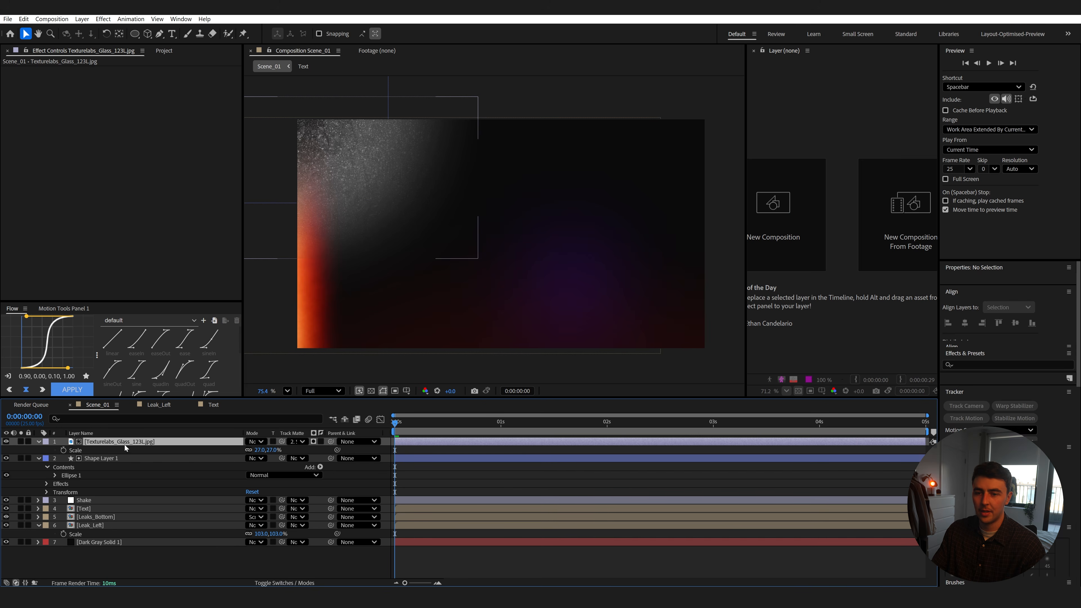
key(t)
drag(251, 450, 222, 471)
key(ctrl+z)
Set the opacity of Shape Layer 1 to 20%.
click(229, 459)
key(t)
key(ctrl+z)
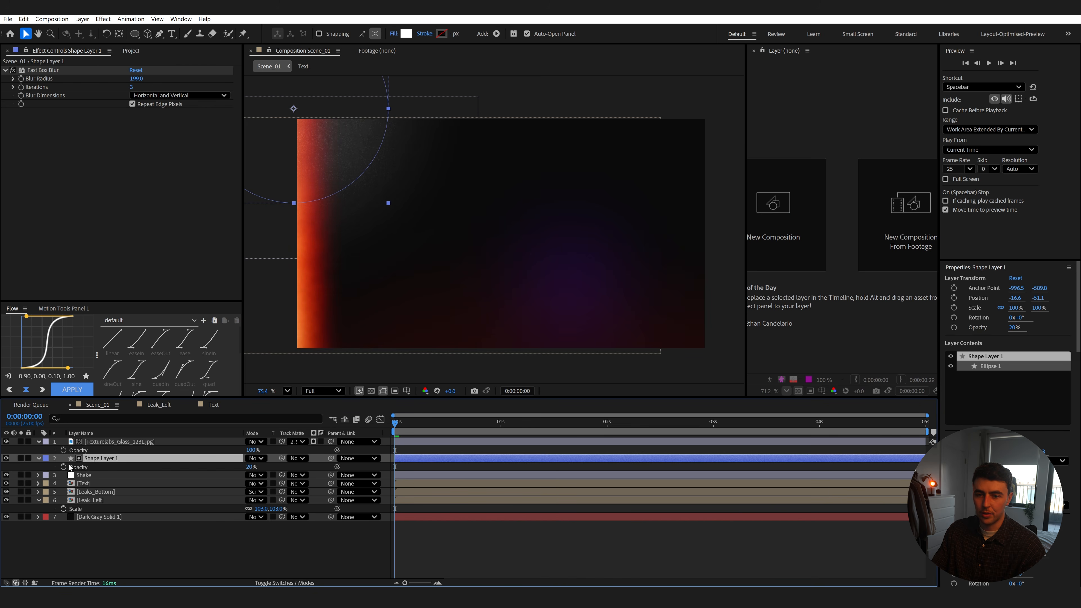
Give Shape Layer 1's Opacity the expression wiggle(5,10) and preview the flickering glass texture.
alt+click(70, 467)
text(wiggle())
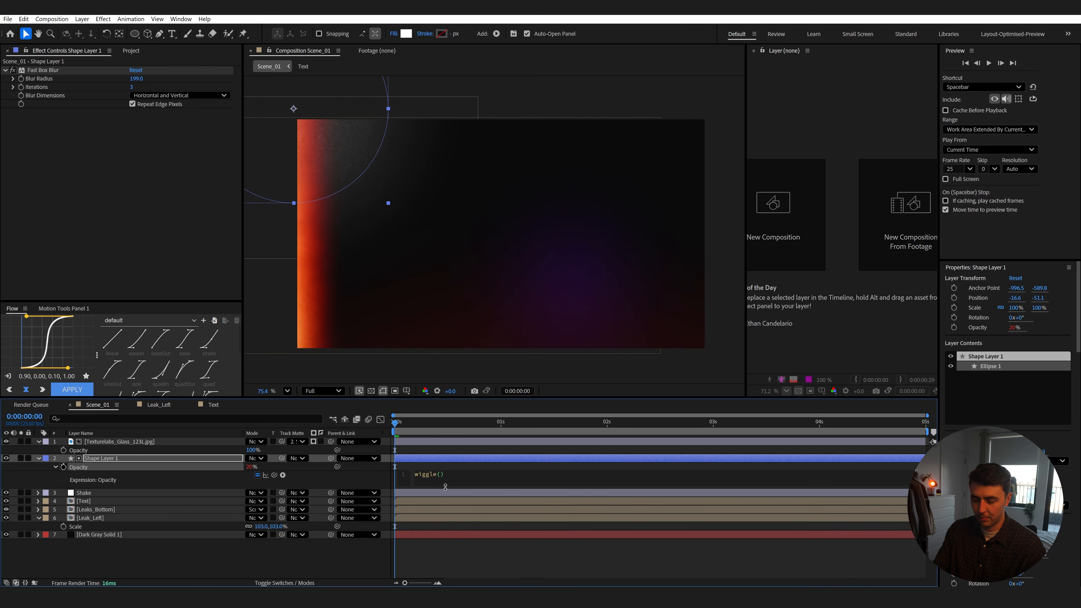
text(5,10)
click(485, 567)
key(space)
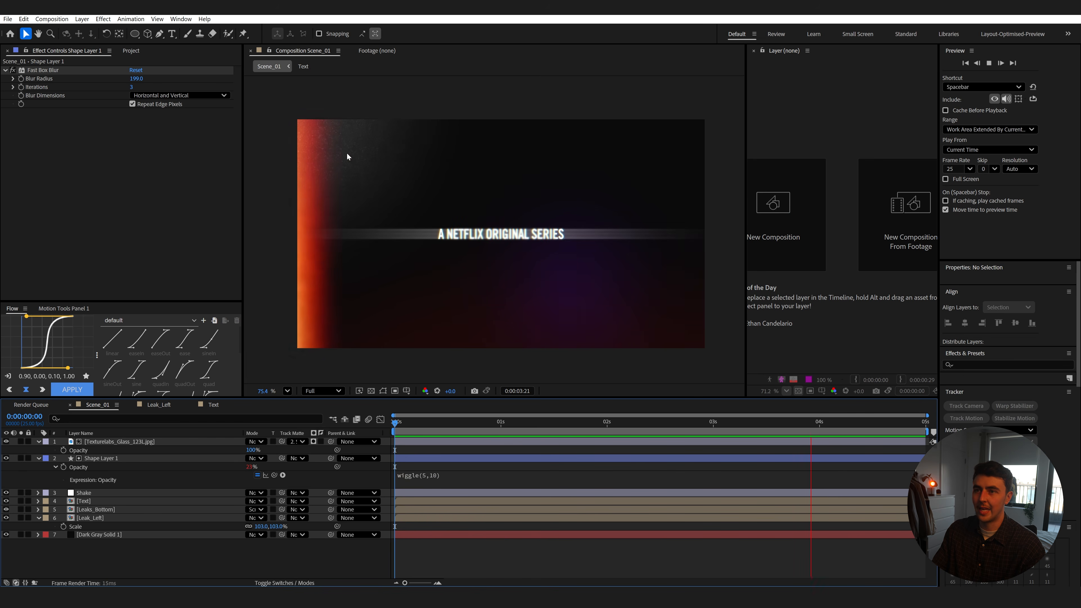
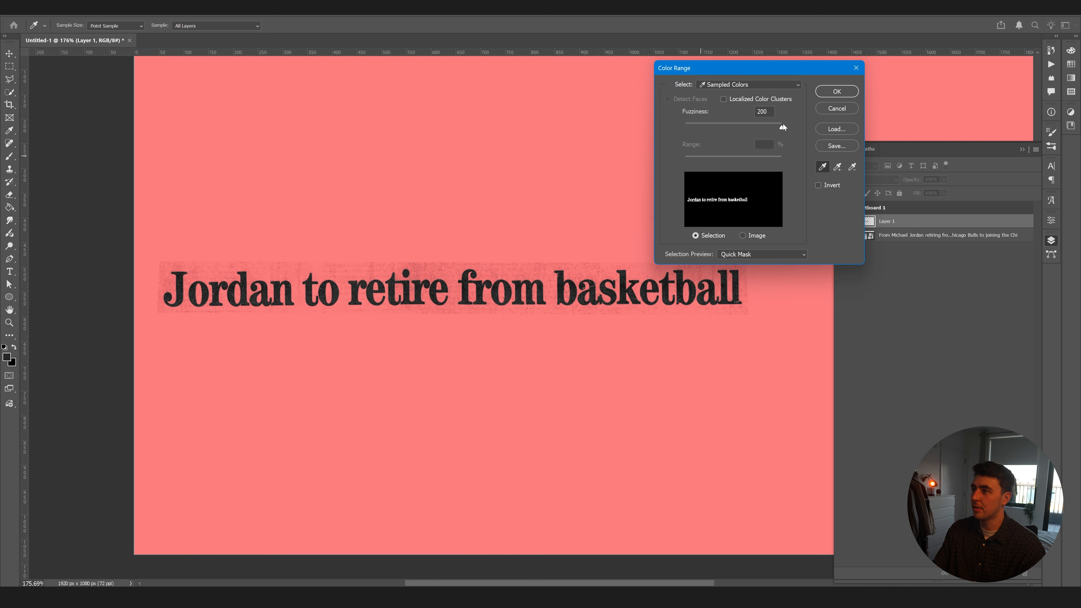
In Photoshop, confirm the headline's Color Range selection, cut the lettering onto its own layer and delete the leftover Layer 1.
click(837, 92)
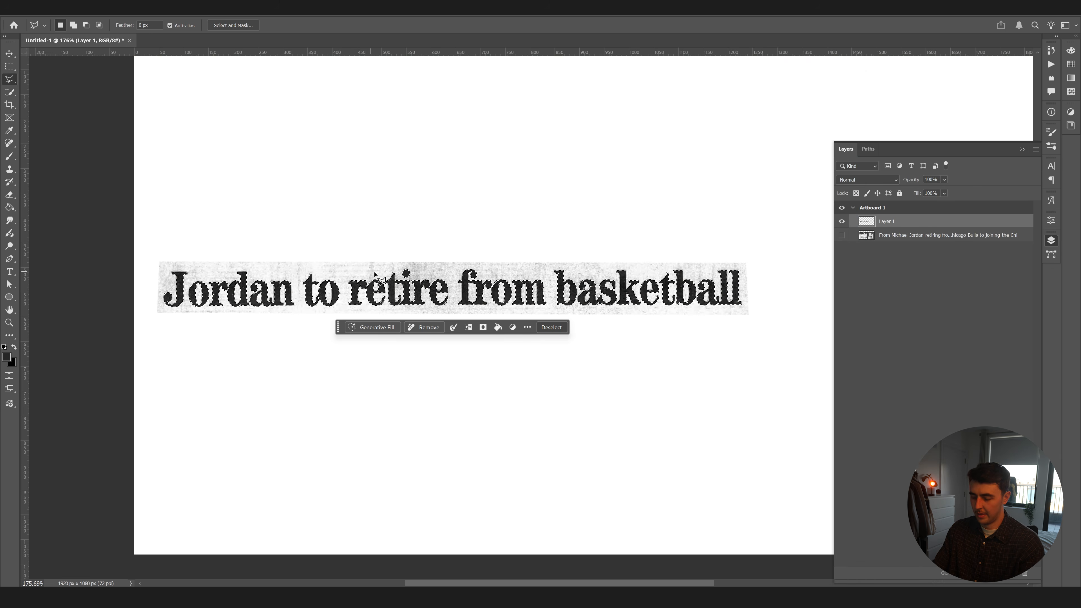
right_click(404, 303)
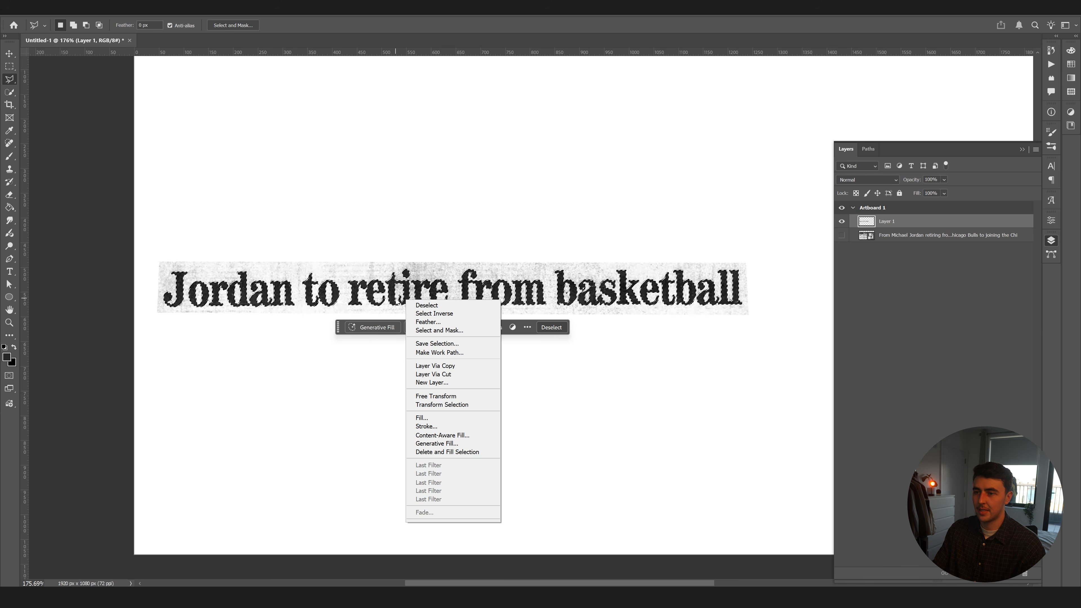
click(433, 374)
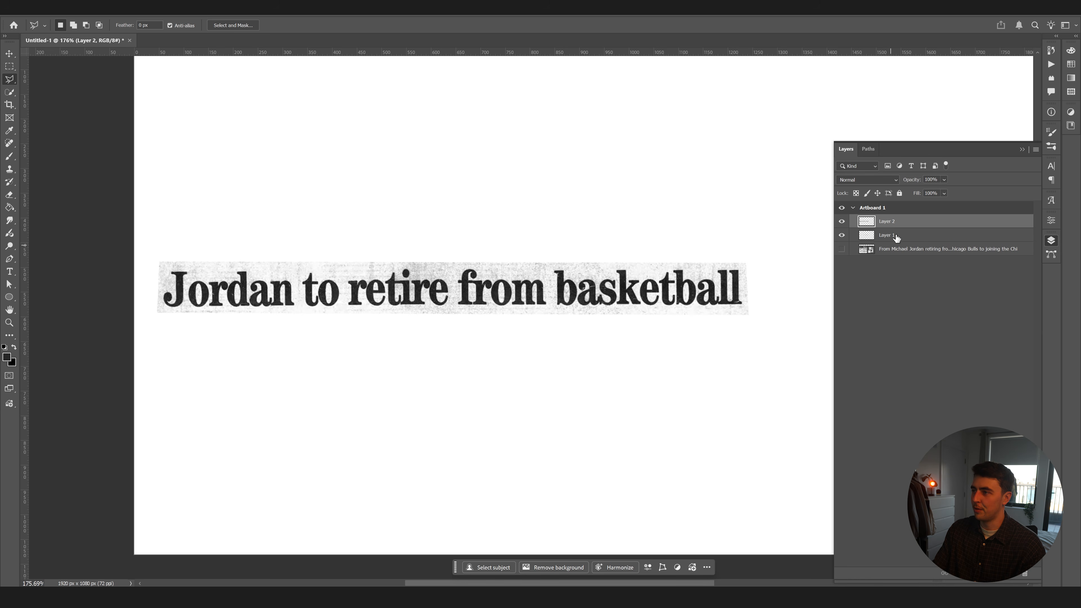
click(881, 235)
key(Delete)
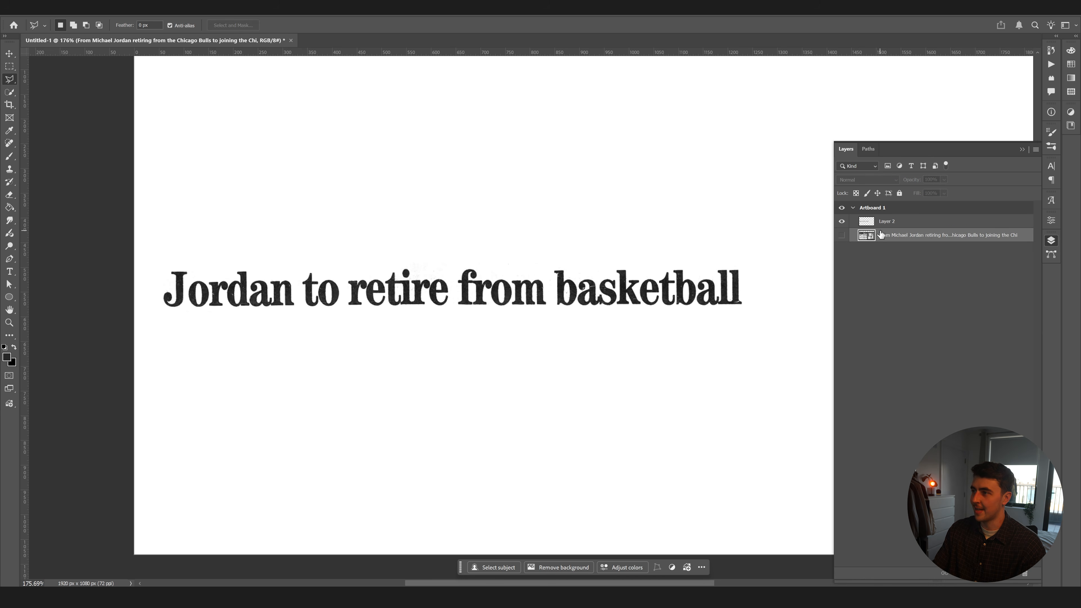
Show the Chicago Tribune newspaper layer and hide the cut-out headline on Layer 2.
click(841, 236)
click(841, 222)
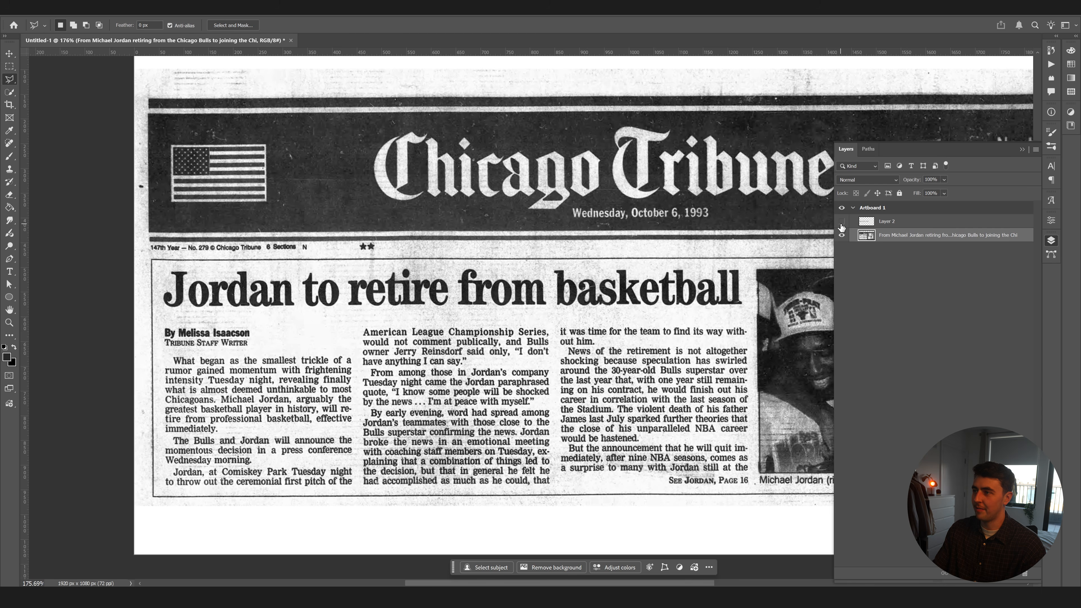
click(842, 236)
click(842, 233)
Select a rectangle around the headline "Jordan to retire from basketball" on the newspaper and remove it with a Generative Fill without a prompt.
scroll(200, 273, down, 2)
key(m)
drag(154, 266, 644, 305)
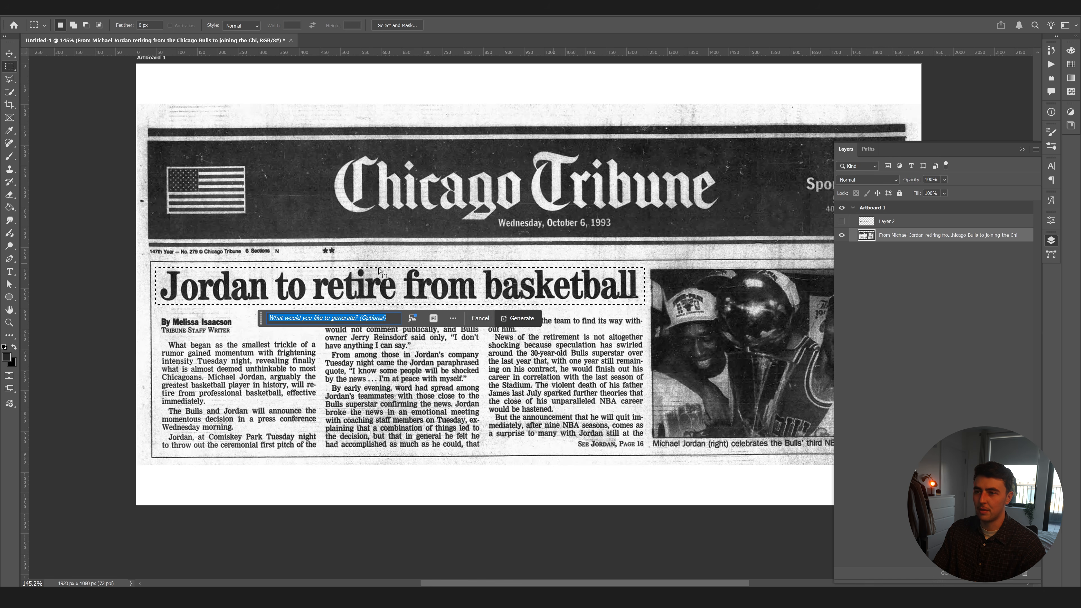
click(518, 318)
scroll(485, 330, right, 3)
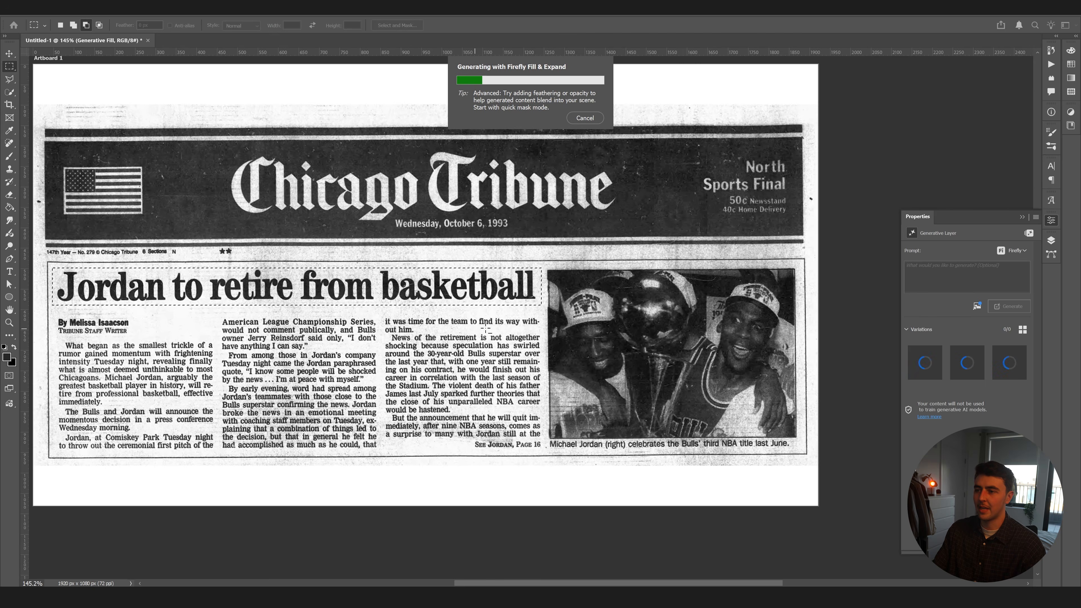
scroll(485, 329, down, 2)
scroll(455, 308, up, 3)
scroll(455, 308, down, 2)
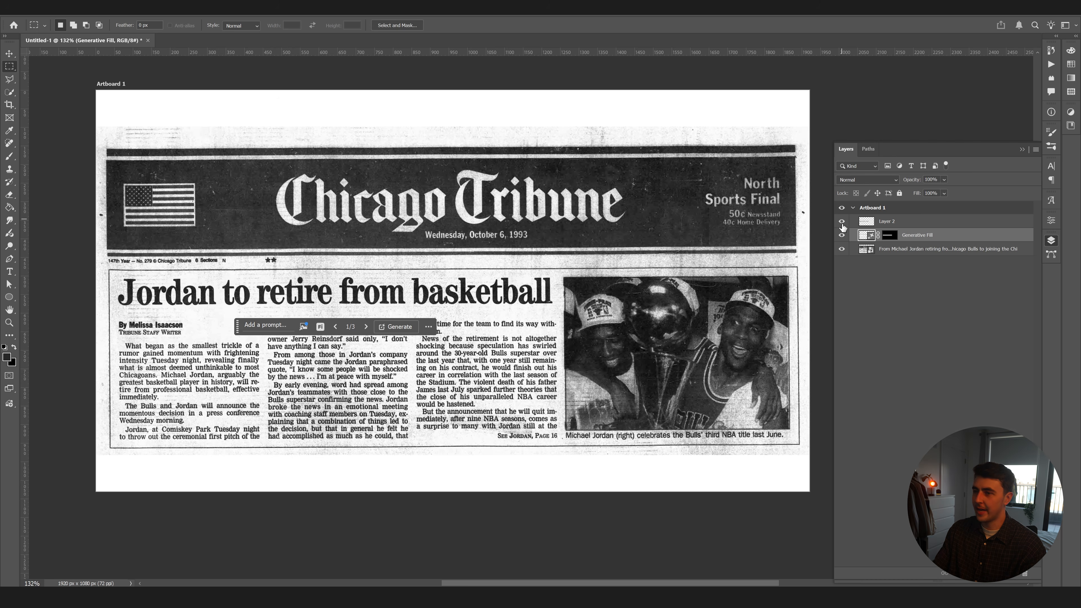
Hide the headline on Layer 2, compare the Generative Fill result, and merge the Generative Fill layer with the newspaper layer.
click(842, 221)
click(841, 236)
click(841, 236)
shift+click(937, 249)
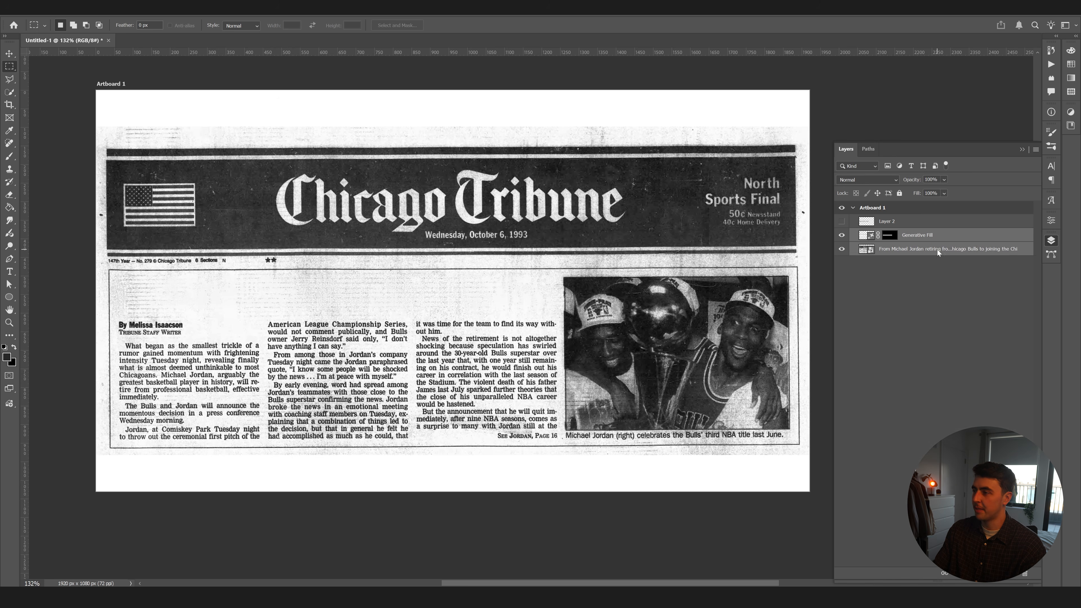
right_click(938, 249)
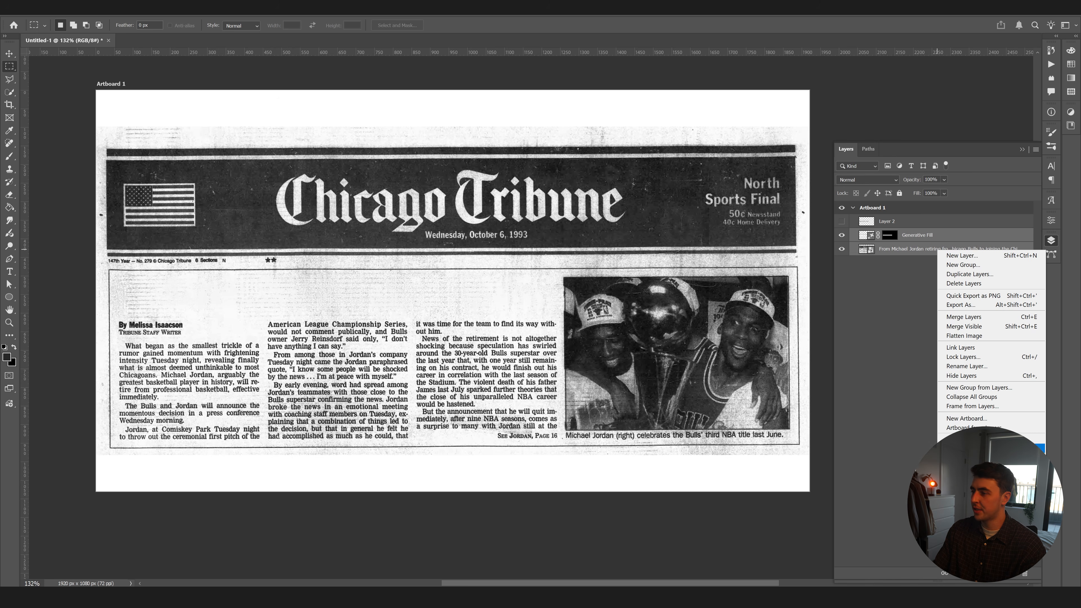
click(963, 317)
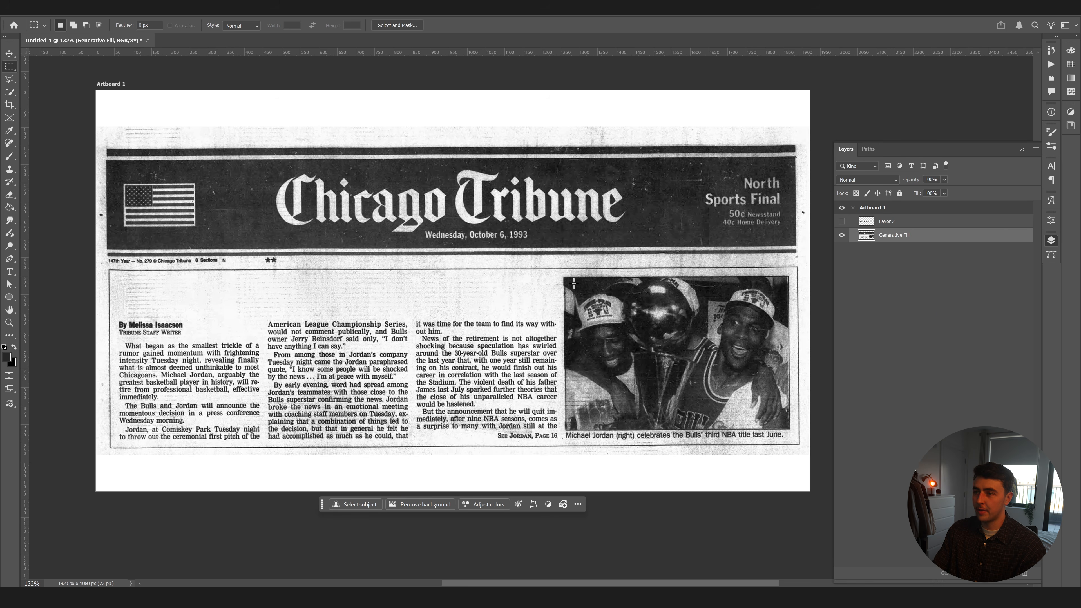
Select a rectangle around the newspaper's photo and copy it onto its own layer.
drag(563, 276, 789, 430)
right_click(676, 365)
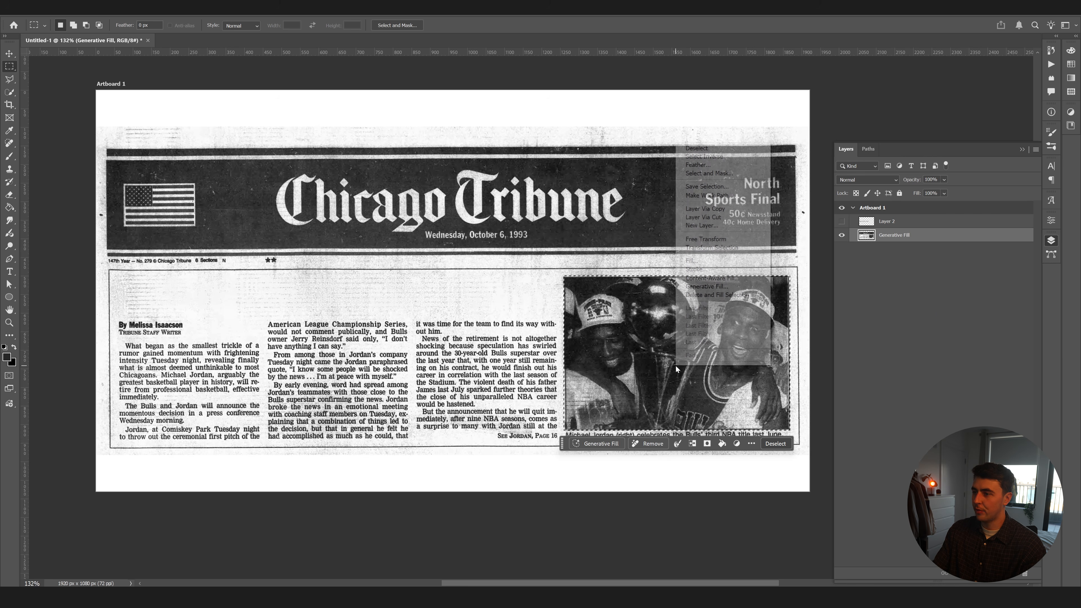
click(707, 208)
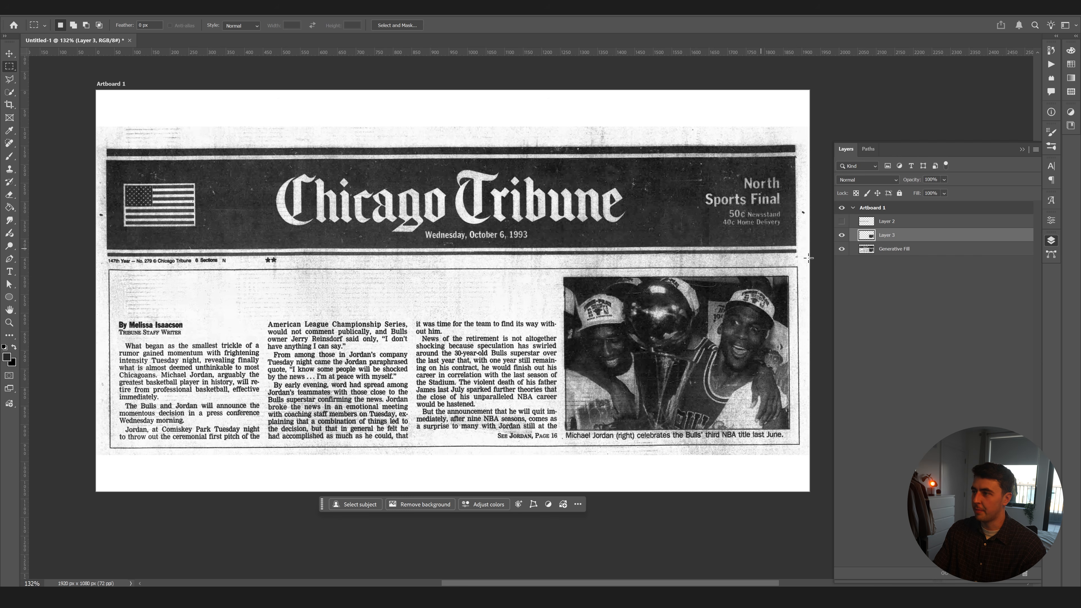
Show the headline layer again, and invert the colours of both the newspaper layer and the headline layer.
click(842, 222)
click(899, 250)
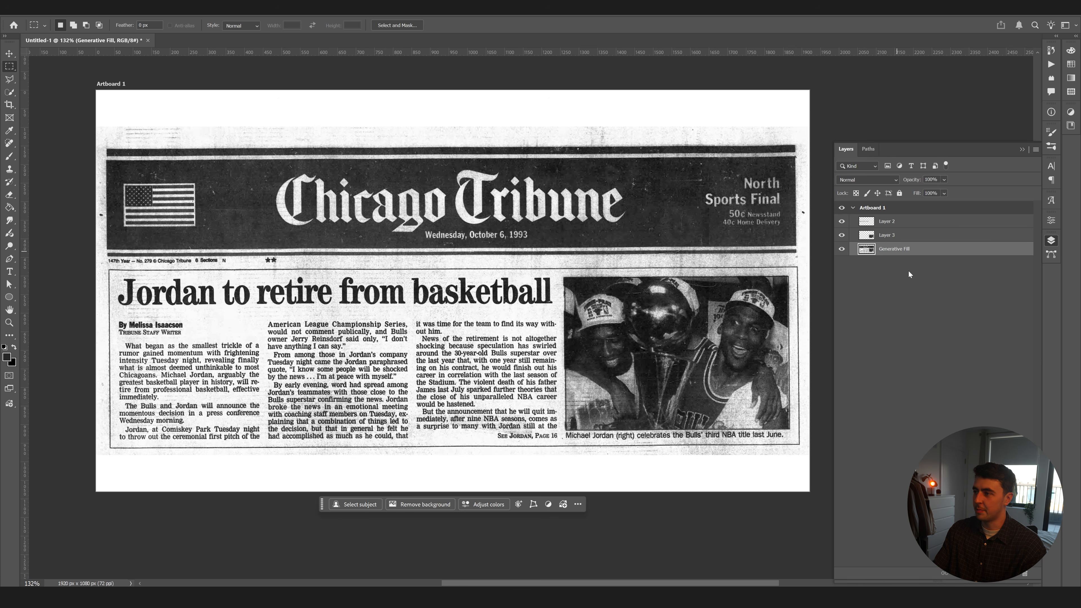
key(ctrl+i)
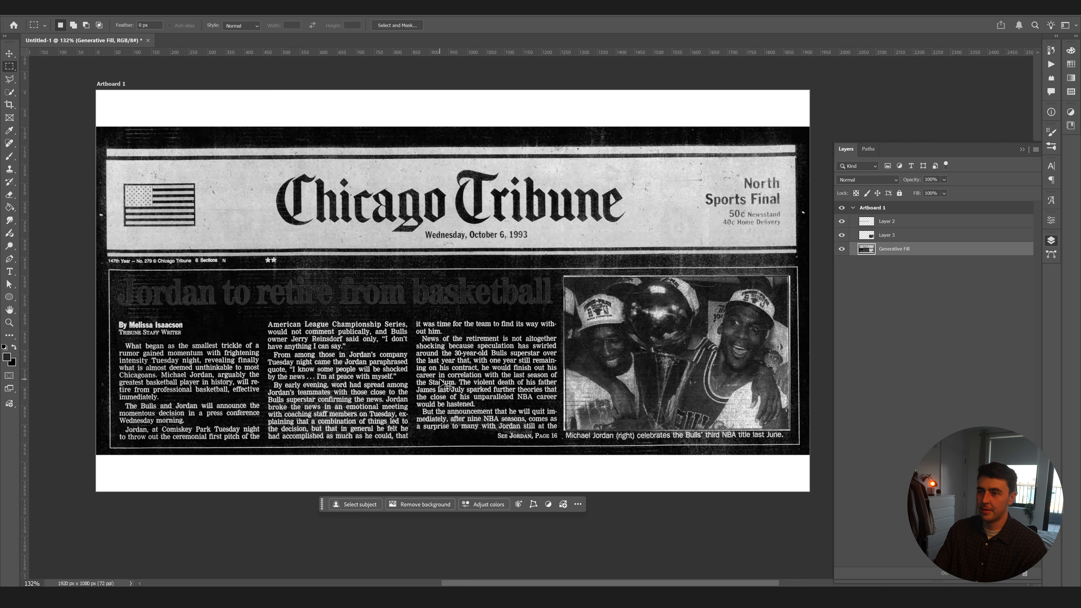
click(893, 223)
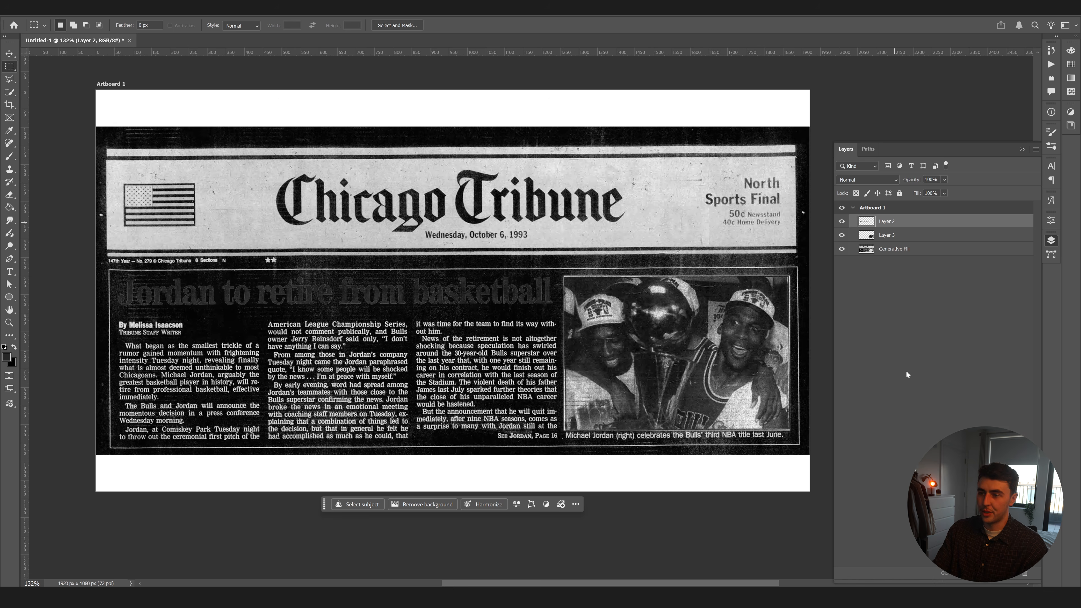
key(ctrl+i)
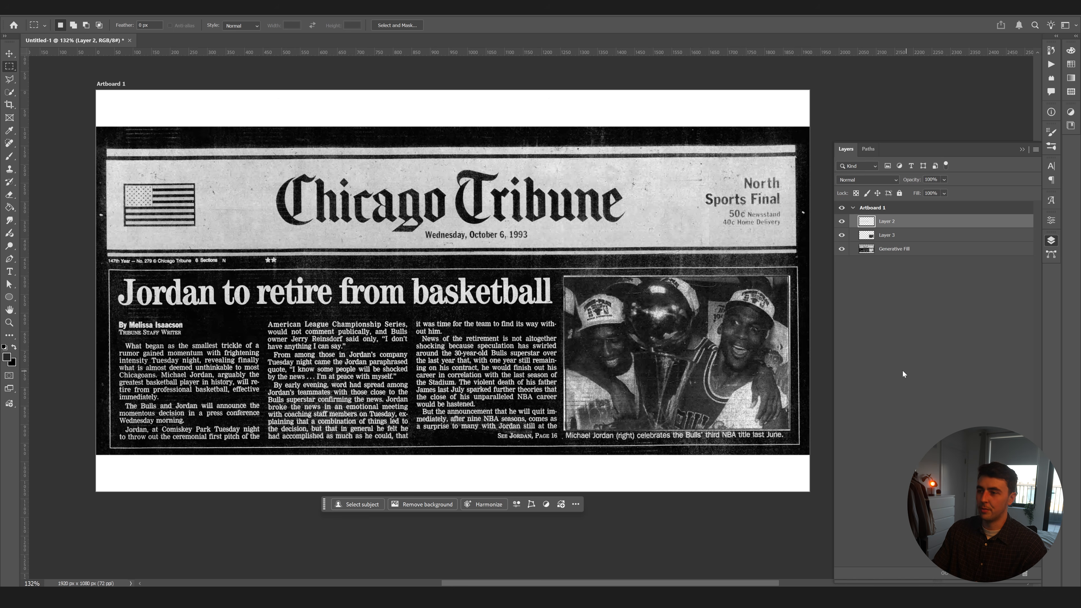
Try inverting the colours of the photo on Layer 3, and undo the inversion.
click(908, 242)
key(ctrl+i)
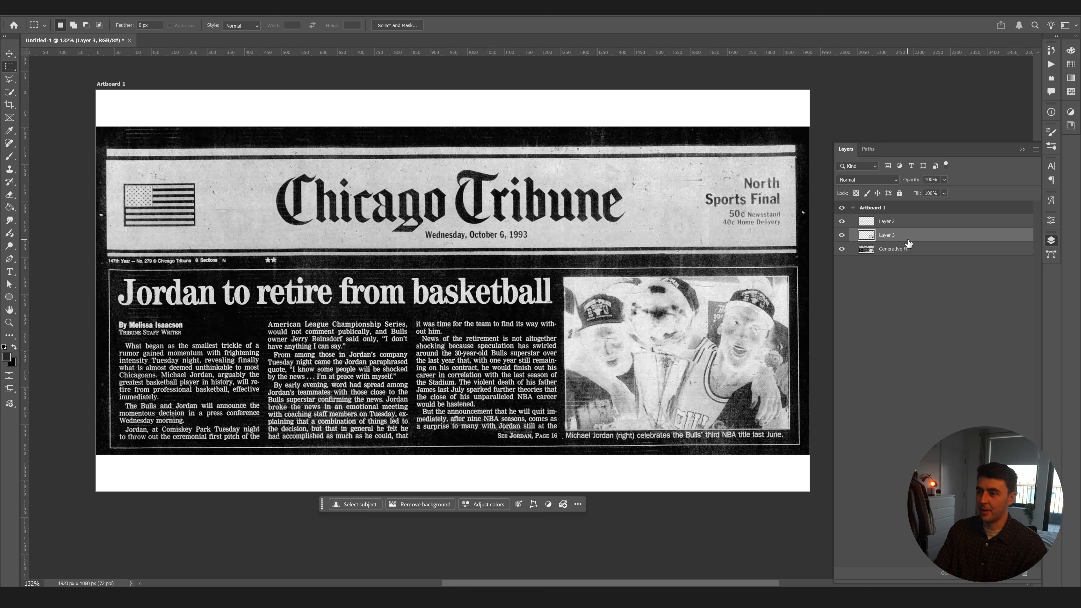
key(v)
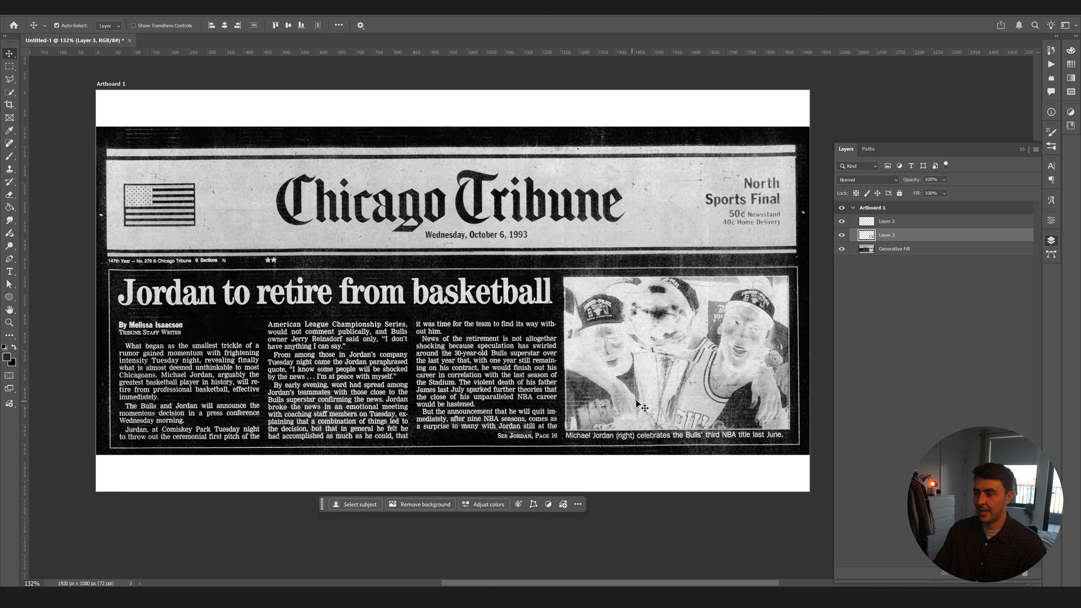
key(ctrl+z)
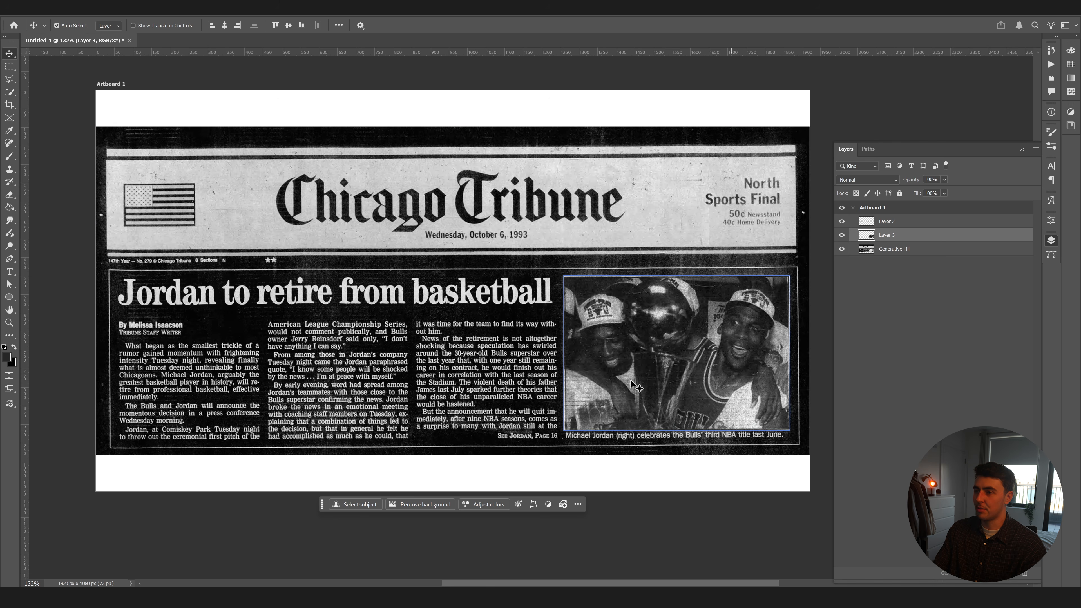
Rename the headline layer Text, the photo layer Image and the newspaper layer Paper, and save the document.
click(347, 281)
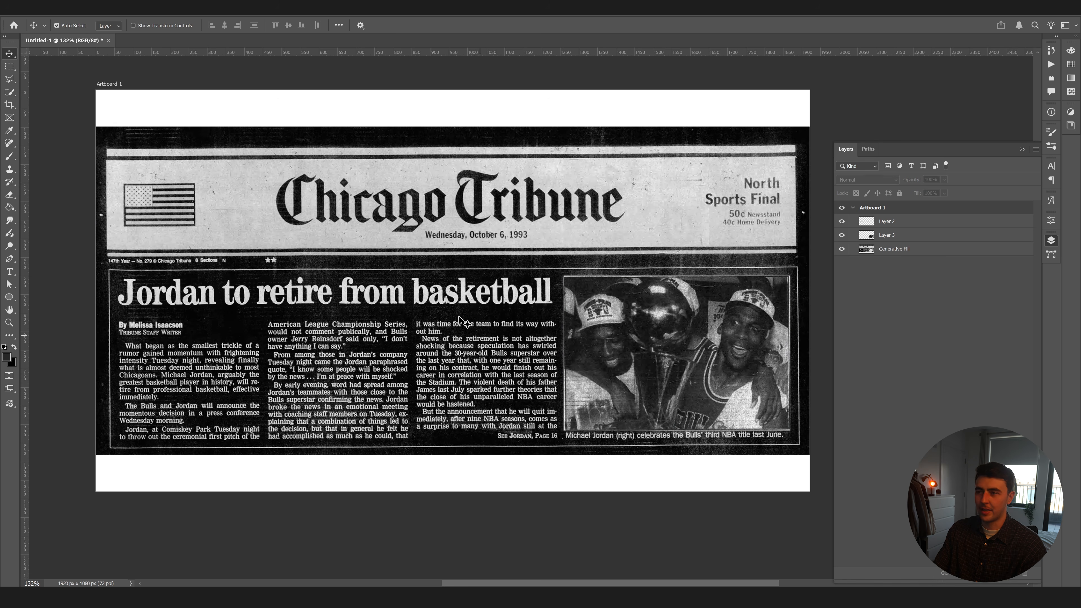
double_click(885, 220)
text(Text)
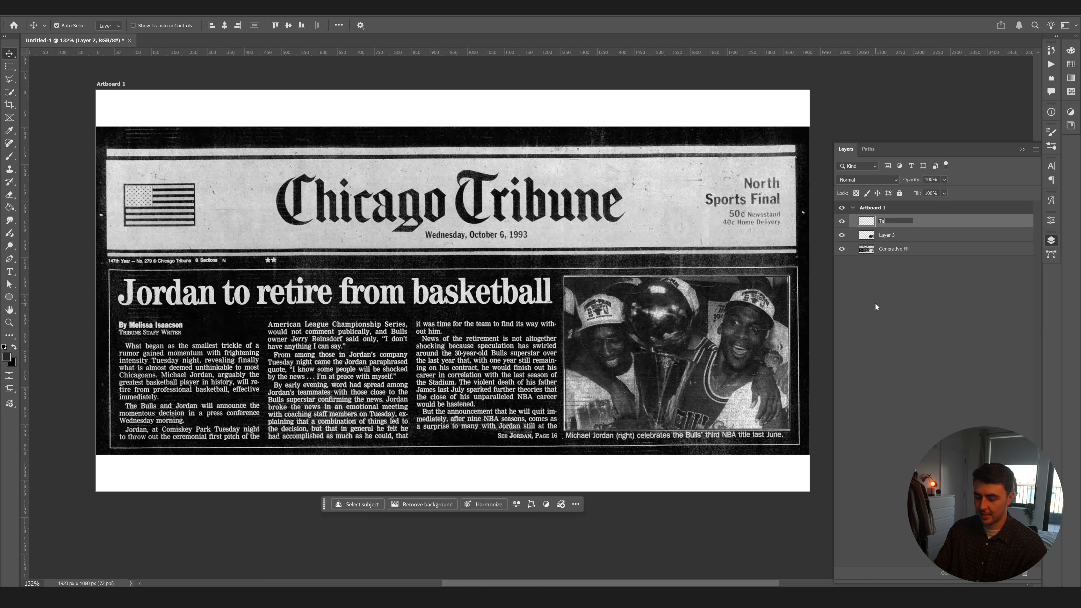
key(Tab)
text(Image)
key(Tab)
text(Paper)
key(Return)
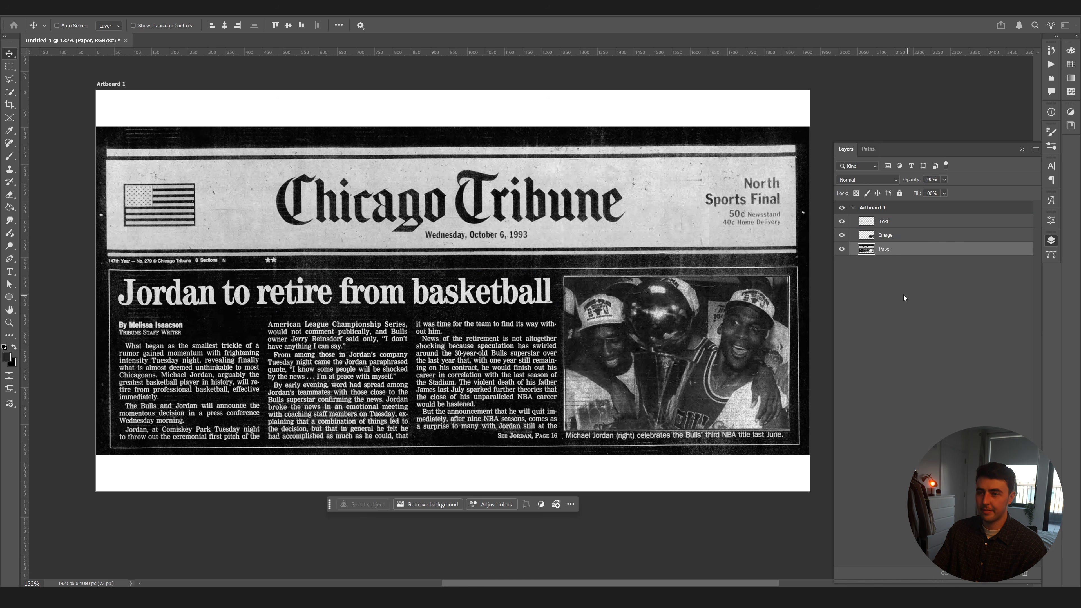
key(ctrl+s)
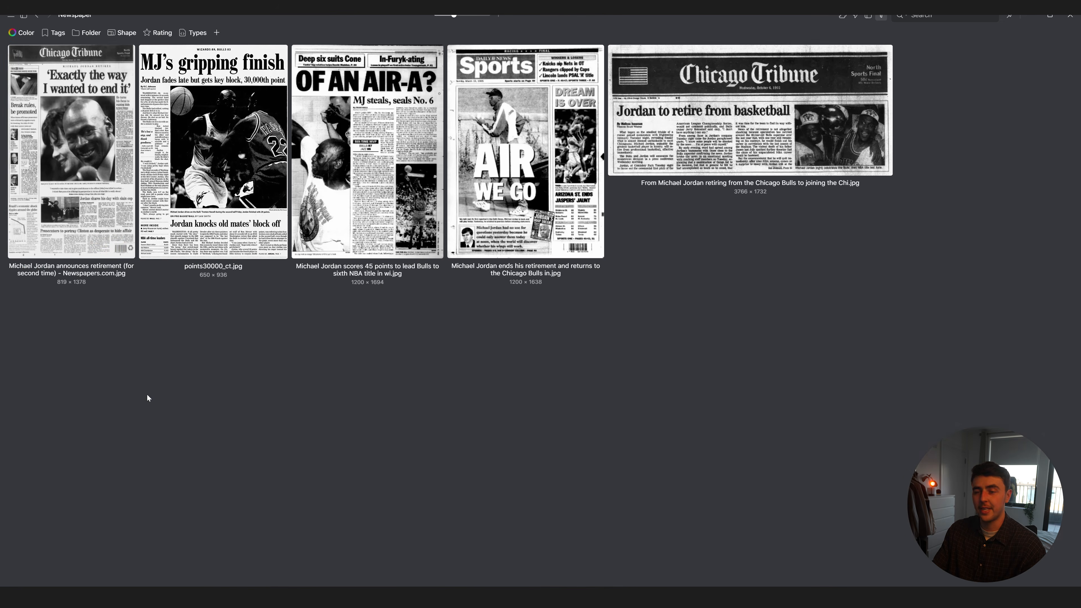
Select all five newspaper images in the asset library and bring them into the Scene_02 timeline in After Effects.
drag(94, 443, 743, 184)
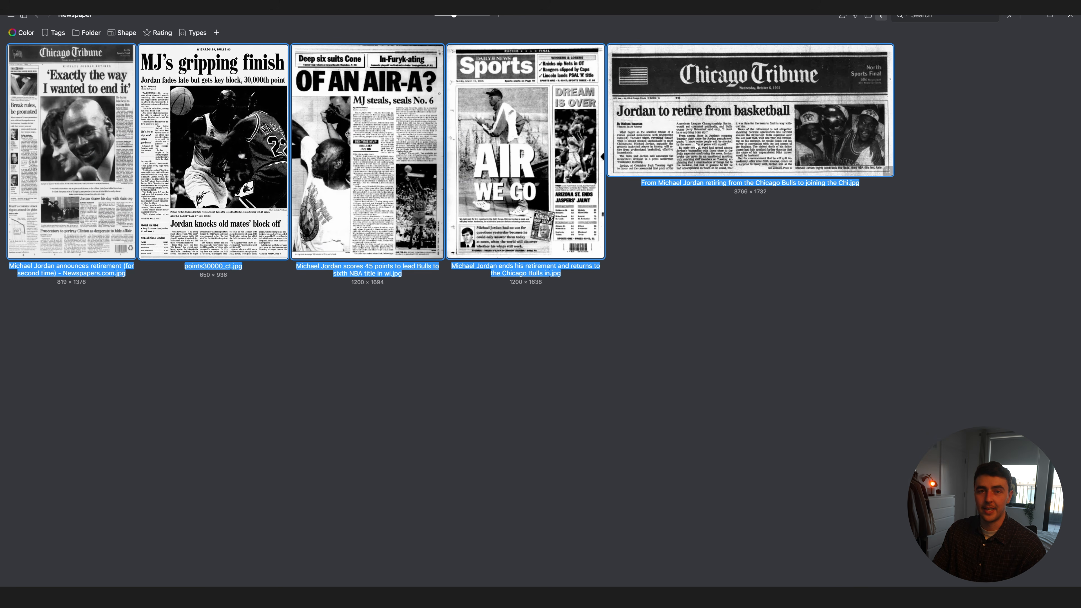
drag(887, 171, 242, 534)
click(418, 426)
click(192, 513)
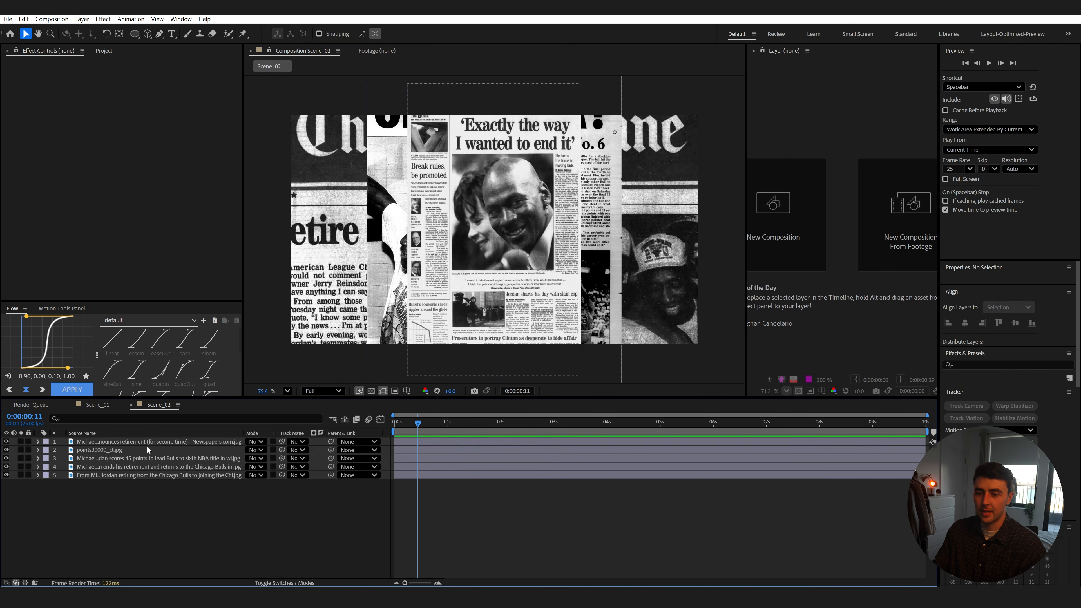
Scale the retirement-announcement newspaper layer to 277% and reposition it to frame the headline "Exactly the way I wanted to end it".
click(128, 442)
key(s)
drag(278, 452, 521, 567)
drag(477, 228, 479, 234)
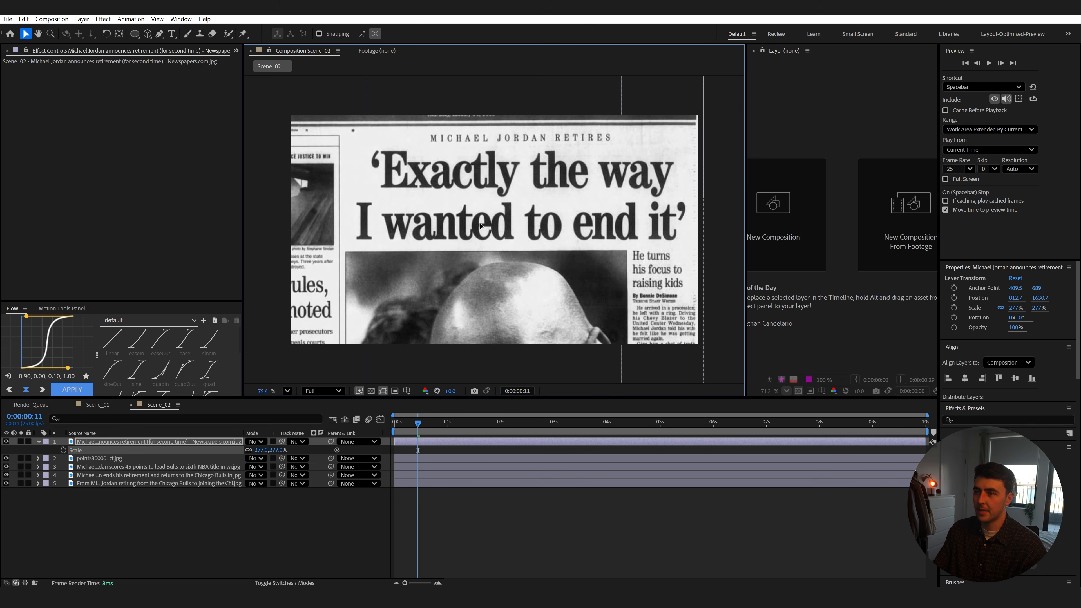
Apply the Invert effect to the retirement-announcement newspaper layer.
click(128, 440)
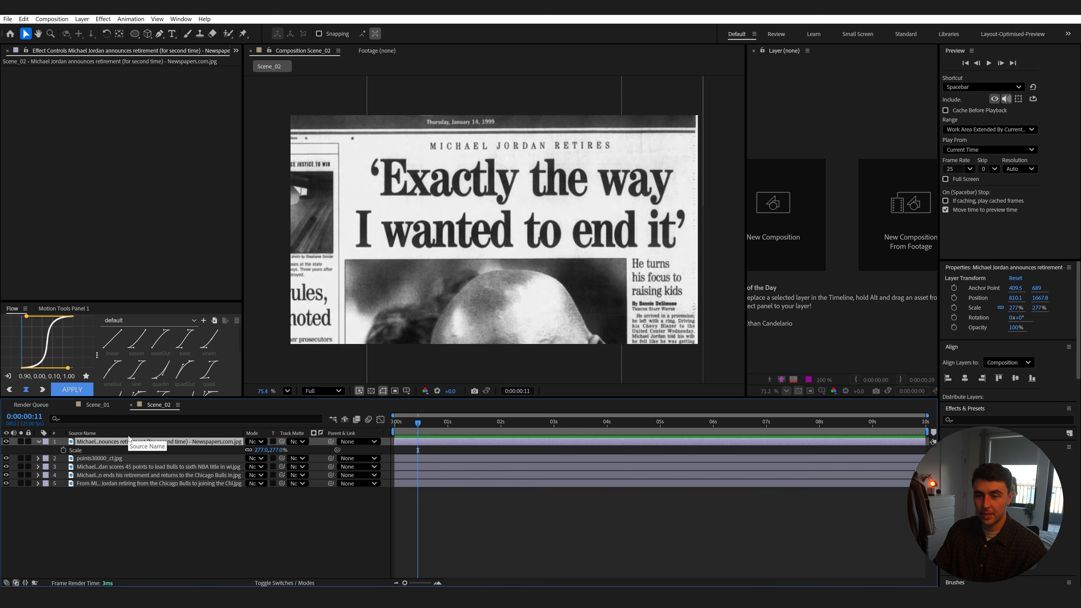
key(ctrl+space)
text(inve)
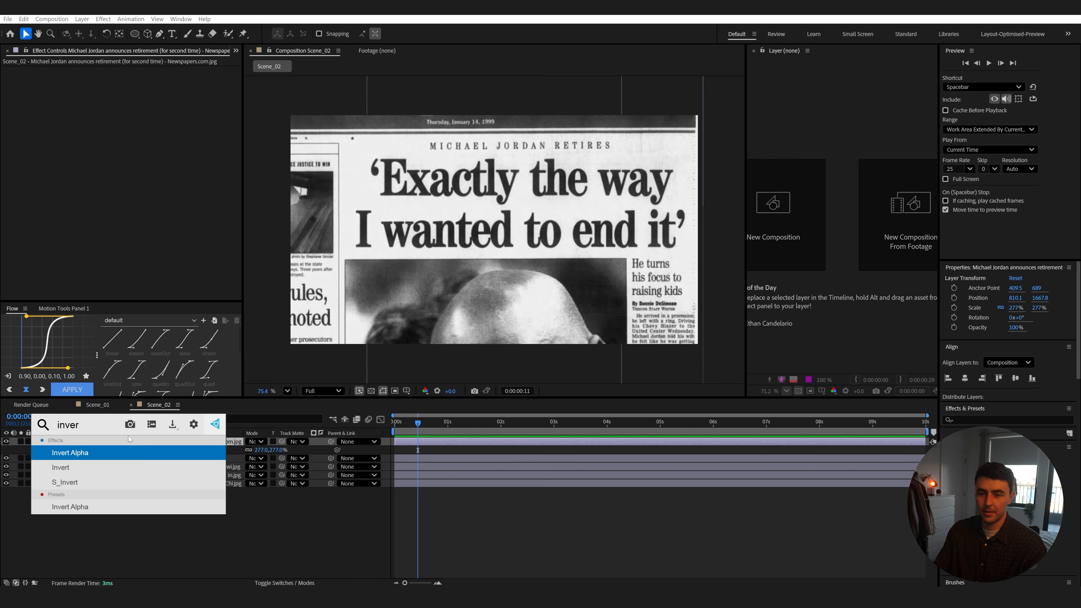
click(98, 468)
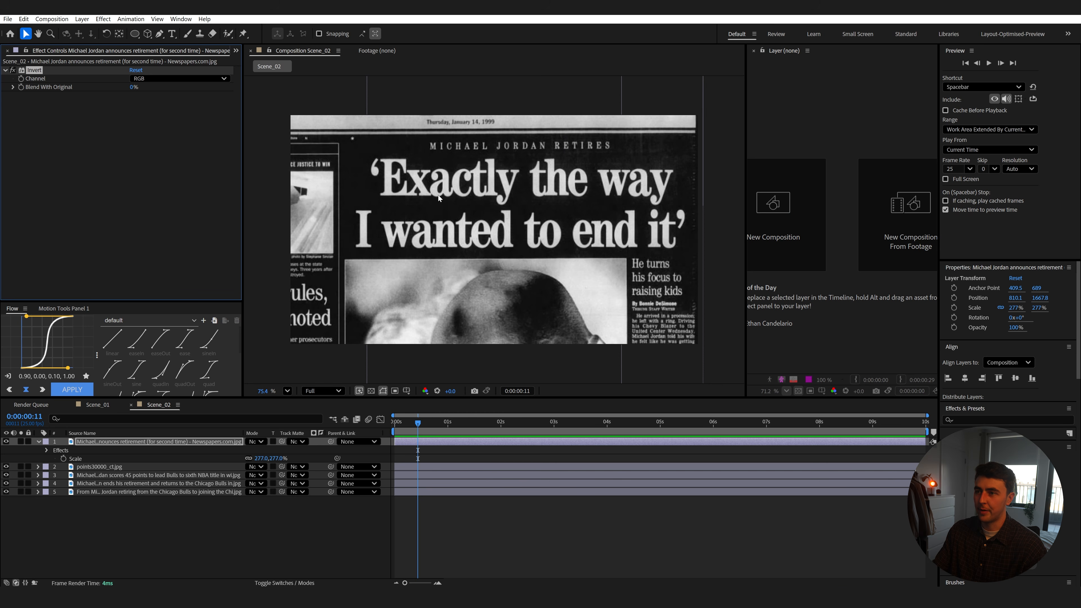
Preview Scene_02 from the start and split the inverted newspaper layer at 0:00:00:14.
drag(421, 425, 392, 426)
key(space)
key(space)
key(ctrl+shift+d)
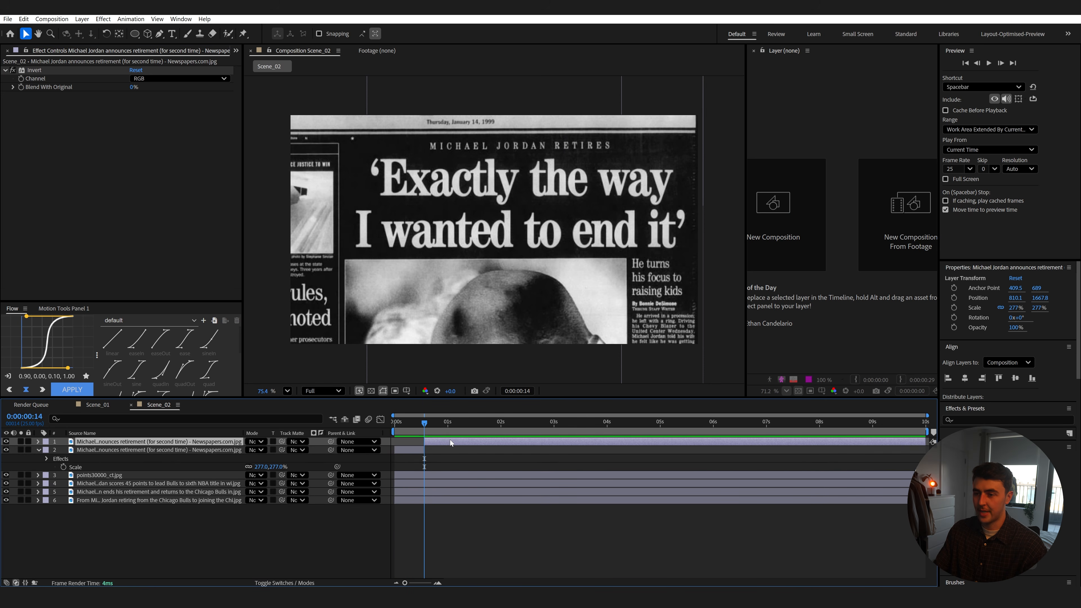
Scale the second segment of the inverted newspaper to 675% and reposition it for a close-up of the words "to end it".
key(space)
key(space)
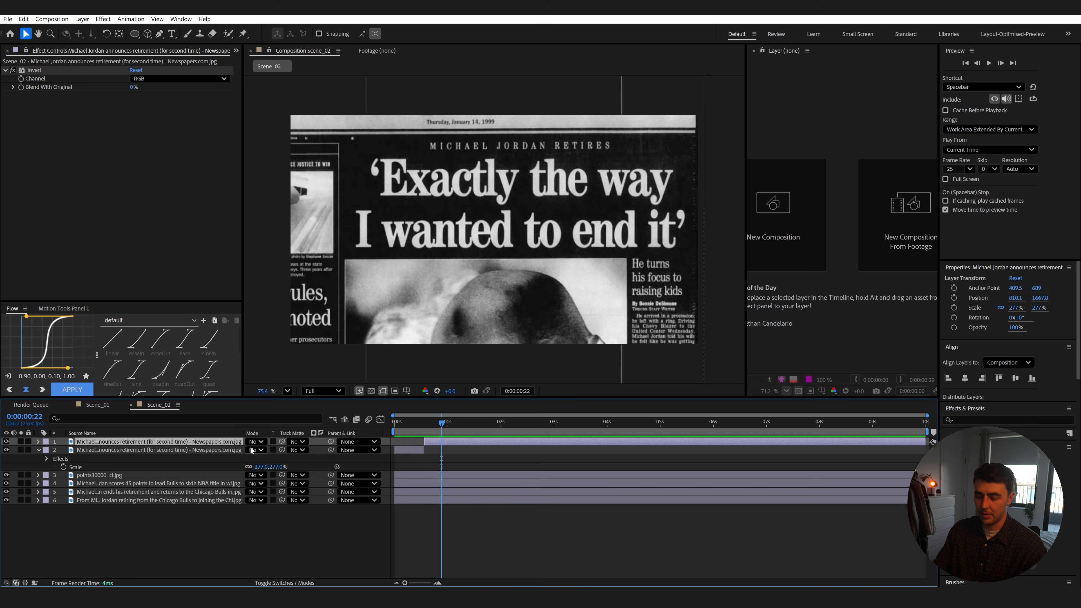
key(s)
drag(268, 450, 356, 450)
drag(564, 258, 426, 401)
drag(280, 451, 376, 451)
drag(628, 232, 416, 446)
Preview both newspaper segments and end the close-up segment at 0:00:01:08.
key(Home)
key(space)
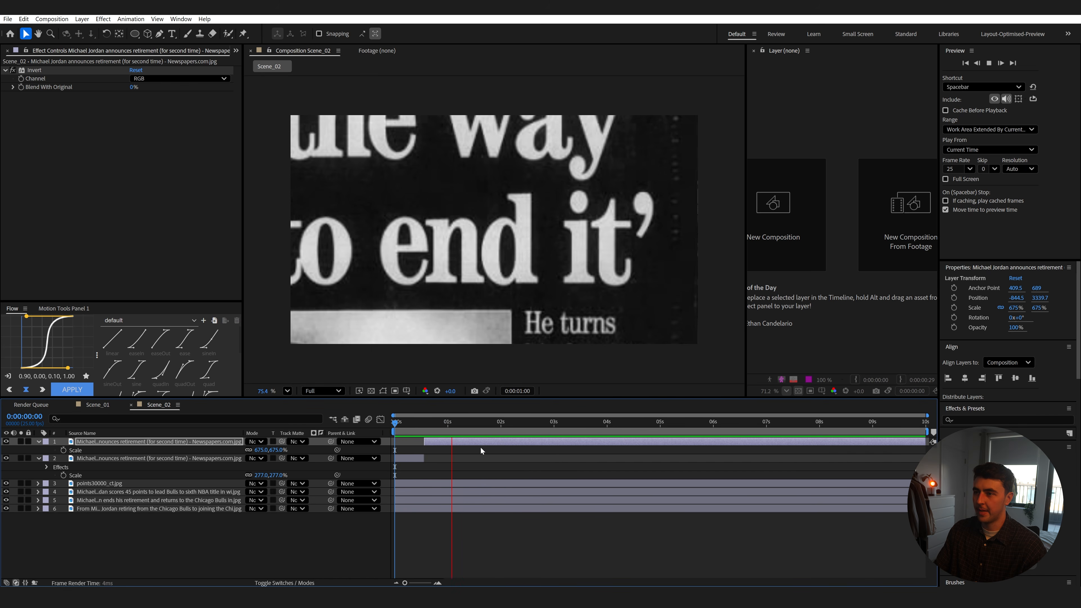
key(space)
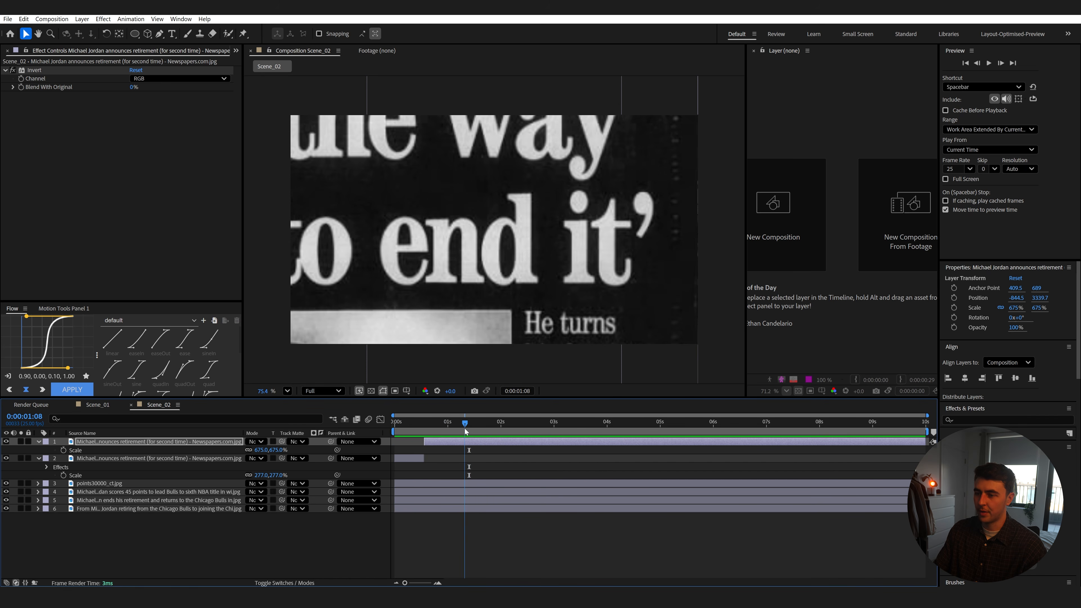
key(ctrl+shift+d)
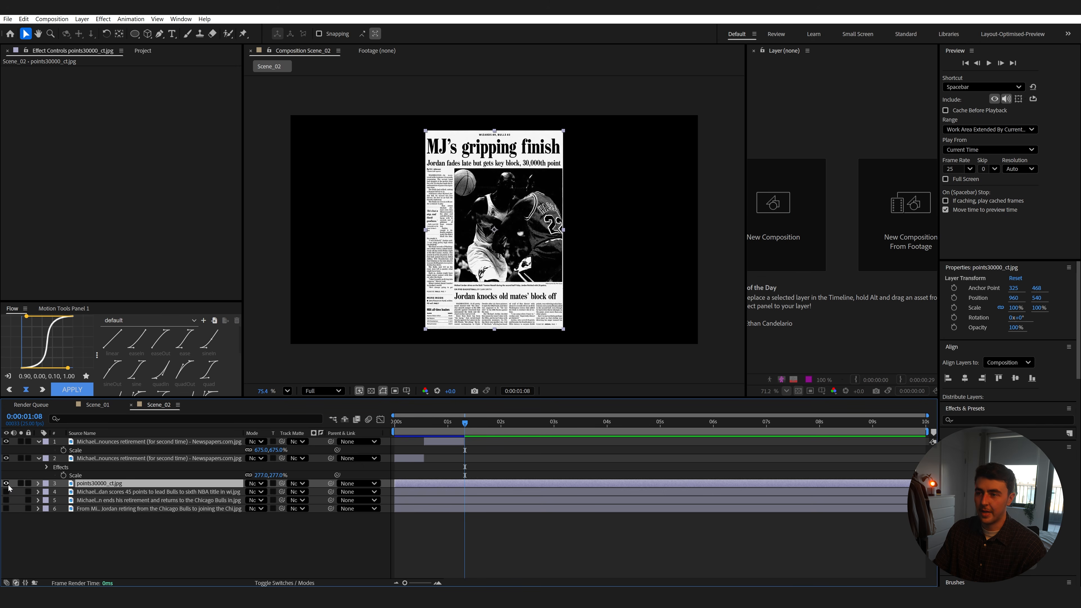
Show points30000_ct.jpg without the other unused newspapers, scale it to 409% and frame the headline "MJ's gripping finish".
click(7, 483)
click(6, 483)
key(s)
drag(276, 492, 409, 490)
drag(507, 208, 570, 506)
Trim the start of points30000_ct.jpg to 0:00:01:08, move it to the top of the layer stack and preview it.
key(alt+[)
drag(116, 484, 121, 439)
key(space)
key(space)
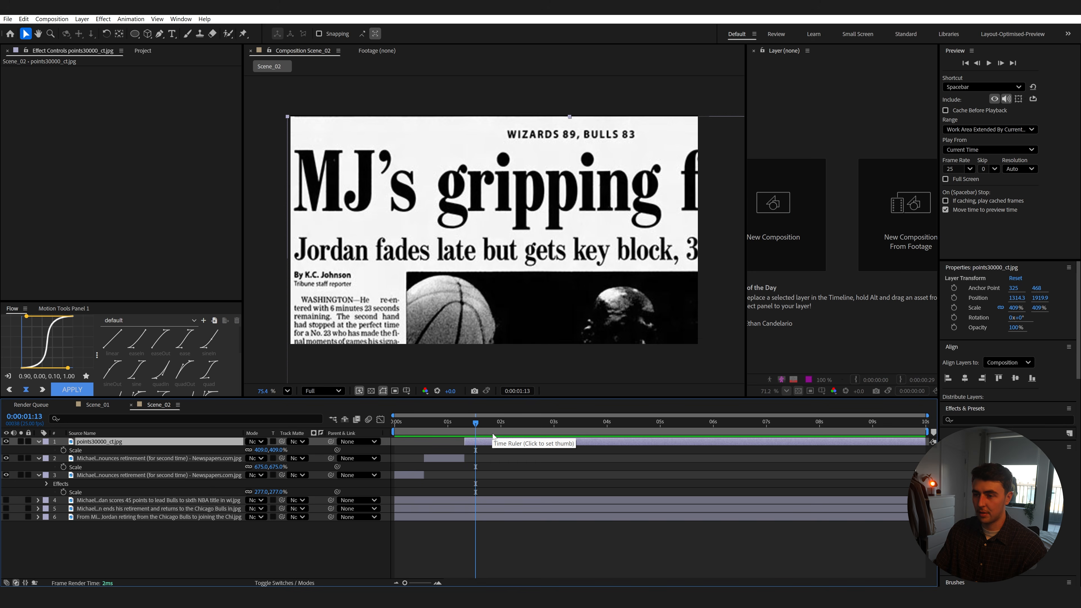
Split points30000_ct.jpg at 0:00:01:13, scale the second segment to 661% and reframe it on "key block, 30,000th point".
key(ctrl+shift+d)
drag(493, 427, 486, 427)
drag(588, 303, 454, 275)
key(s)
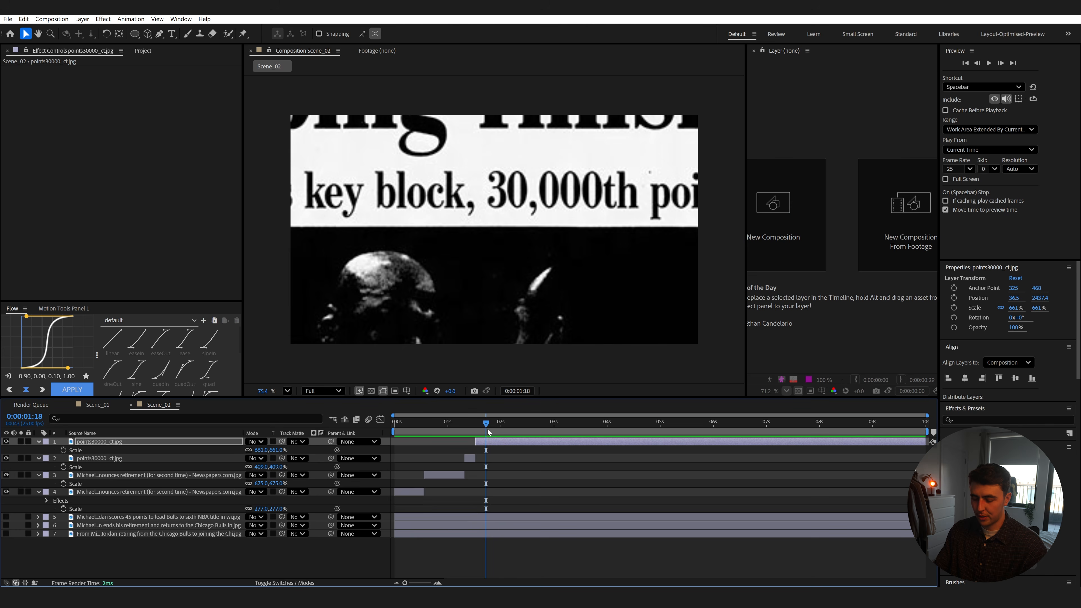
Split the points30000_ct.jpg close-up at 0:00:01:18 and apply the Invert effect to its earlier segment.
key(ctrl+shift+d)
click(480, 452)
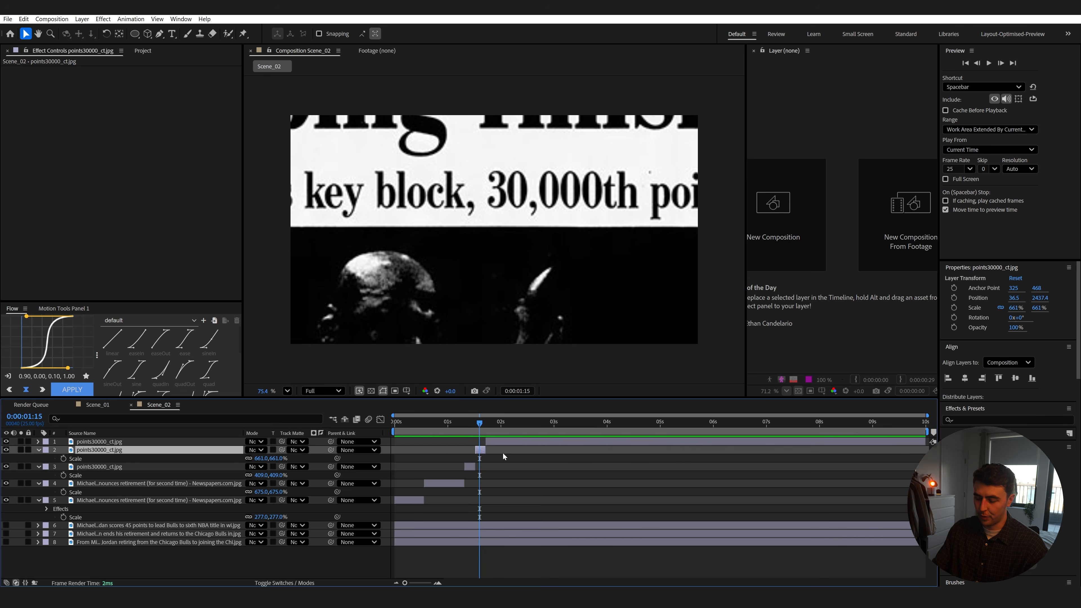
key(ctrl+space)
text(inver)
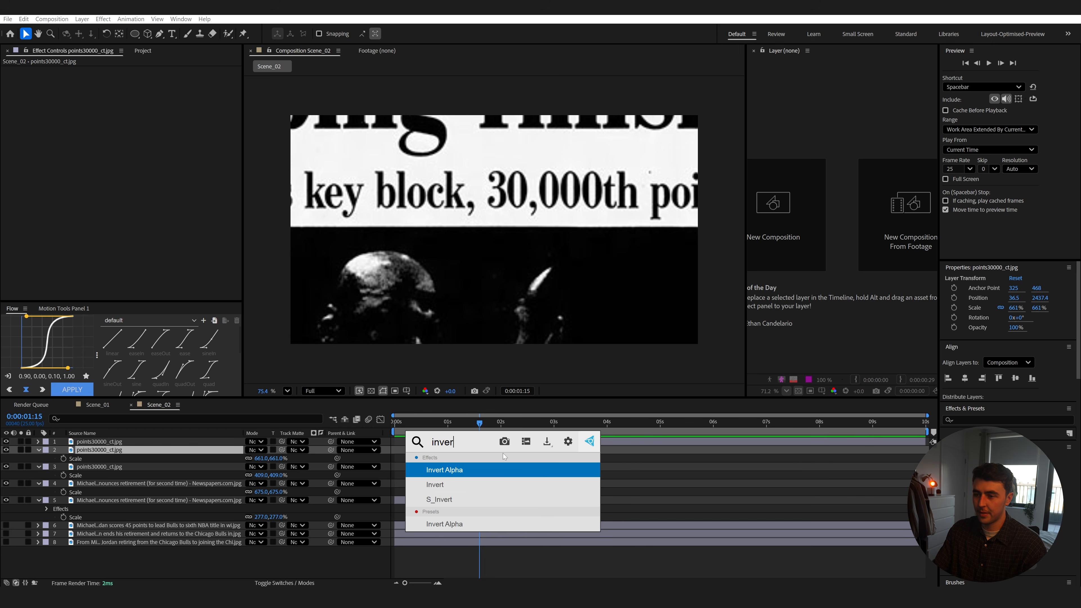
click(463, 482)
Preview the sequence from near the start and delete the leftover last segment of points30000_ct.jpg.
click(406, 431)
key(space)
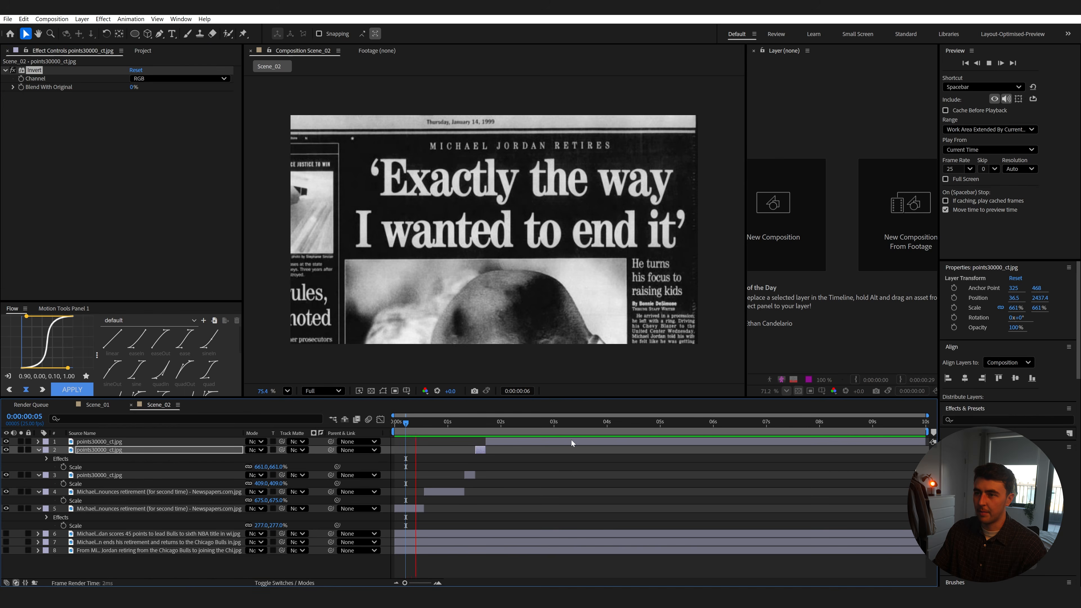
key(space)
click(511, 441)
key(Delete)
Move the "scores 45 points" newspaper to the top, show it, start it after the inverted close-up, scale it to 520% and reframe it.
click(447, 524)
drag(162, 526, 14, 439)
click(6, 441)
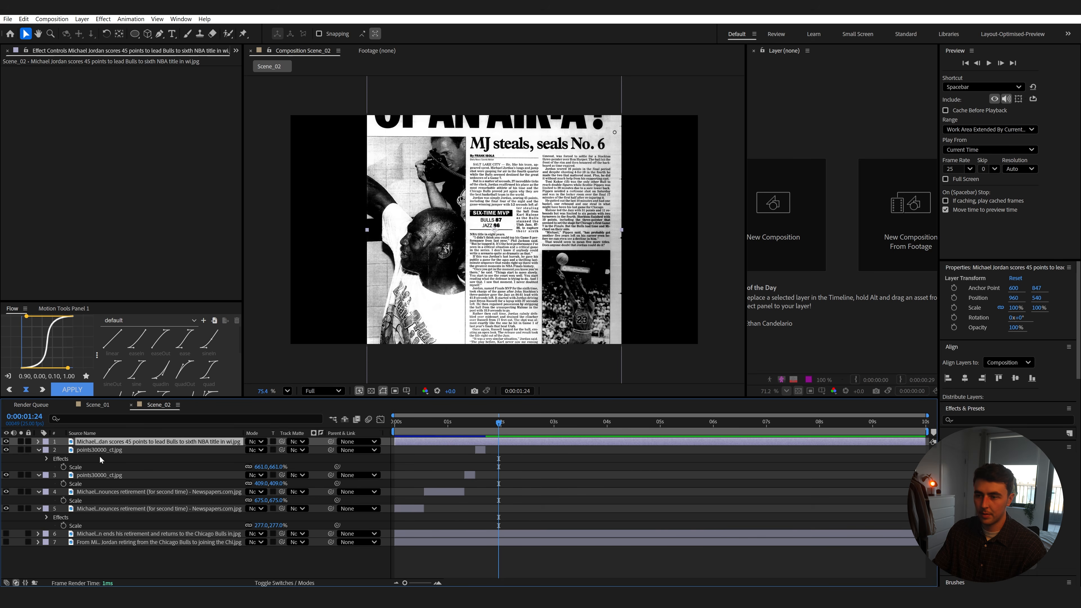
drag(259, 450, 438, 450)
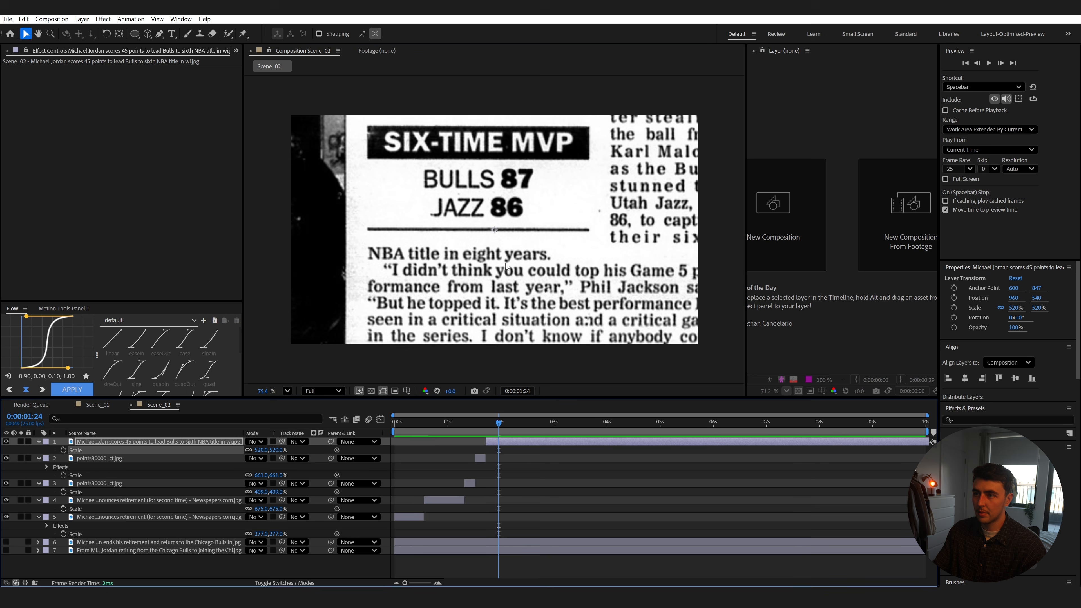
drag(498, 217, 512, 271)
Split the "scores 45 points" newspaper layer and reposition its second segment to frame the headline "MJ steals".
key(ctrl+shift+d)
drag(500, 427, 510, 427)
drag(537, 296, 544, 537)
drag(570, 307, 509, 332)
Cut off the remainder of the "MJ steals" segment and preview the newspaper sequence.
click(508, 454)
mouse_move(510, 434)
mouse_down()
mouse_move(528, 437)
mouse_move(480, 427)
mouse_move(504, 427)
mouse_up()
key(ctrl+shift+d)
key(Delete)
key(space)
key(space)
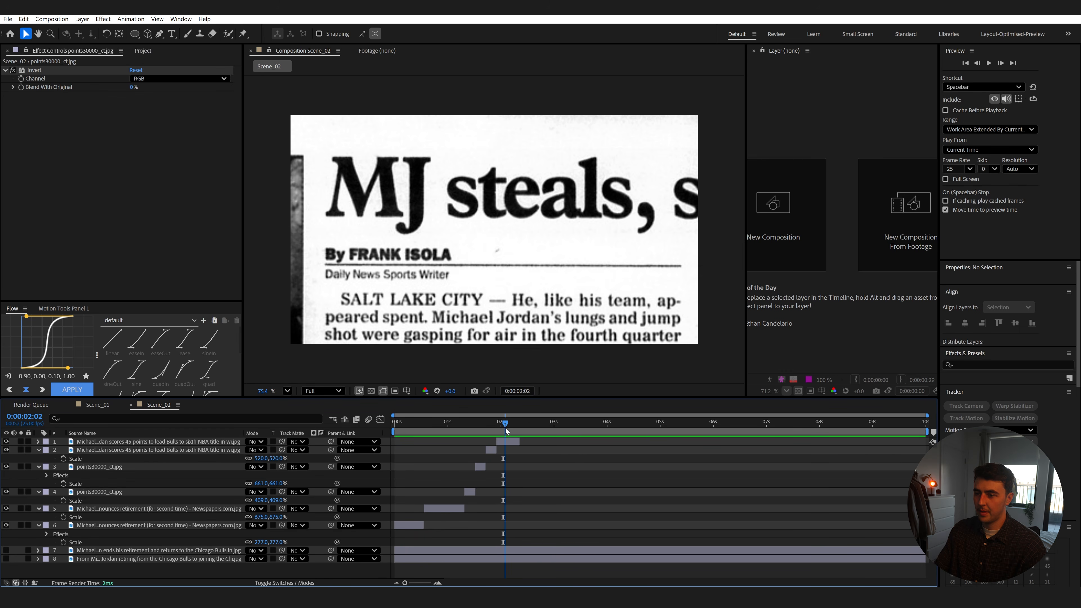
Keyframe the "MJ steals" segment's position from 0:00:02:02 to an X position of -843.7 at 0:00:02:08, panning to "seals No. 6".
click(131, 444)
key(alt+shift+p)
drag(504, 425, 518, 426)
drag(251, 452, 207, 453)
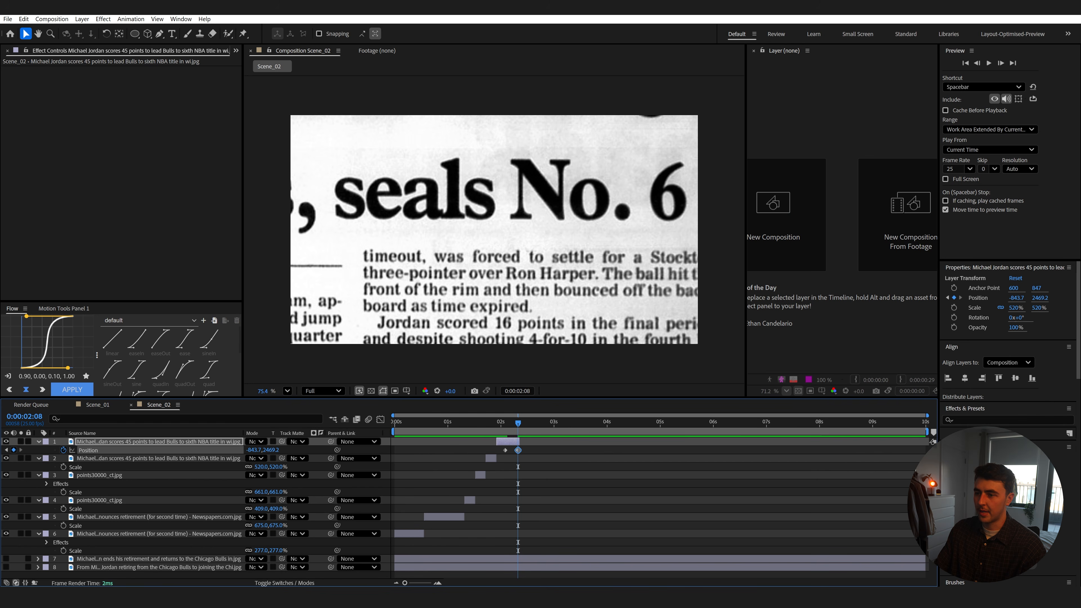
Bring the pan's end keyframe closer to its start, extend the "MJ steals" segment to about 0:00:02:16, and preview the sequence.
key(space)
key(space)
drag(511, 426, 535, 442)
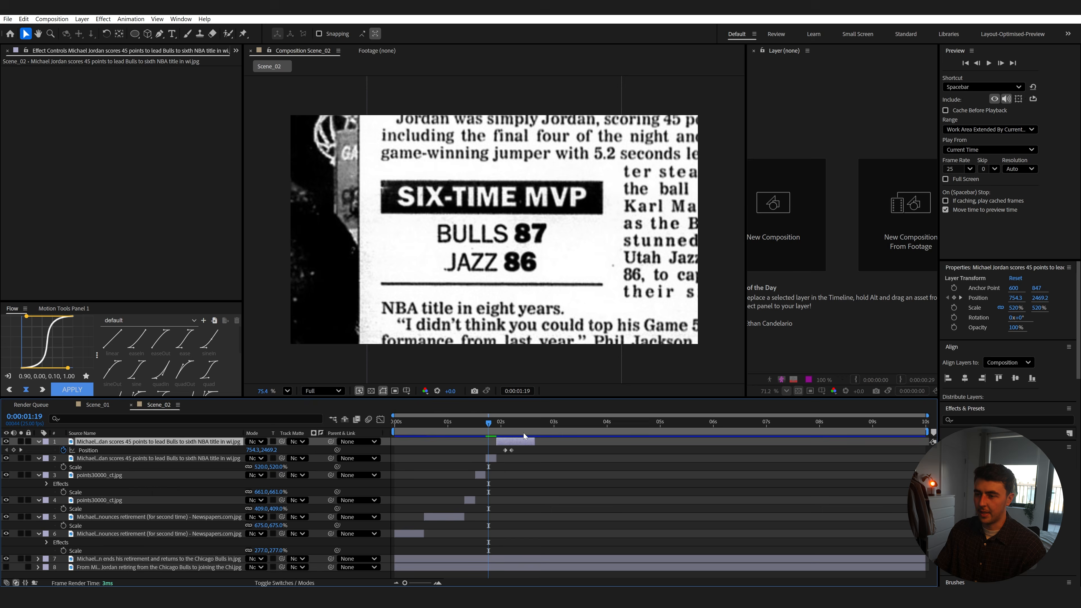
key(space)
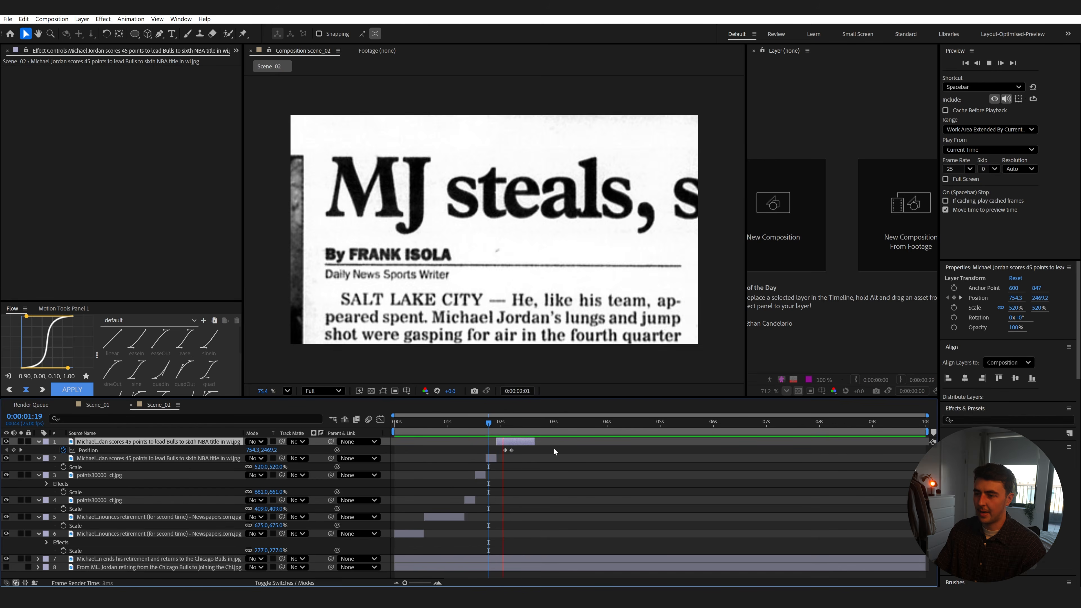
key(space)
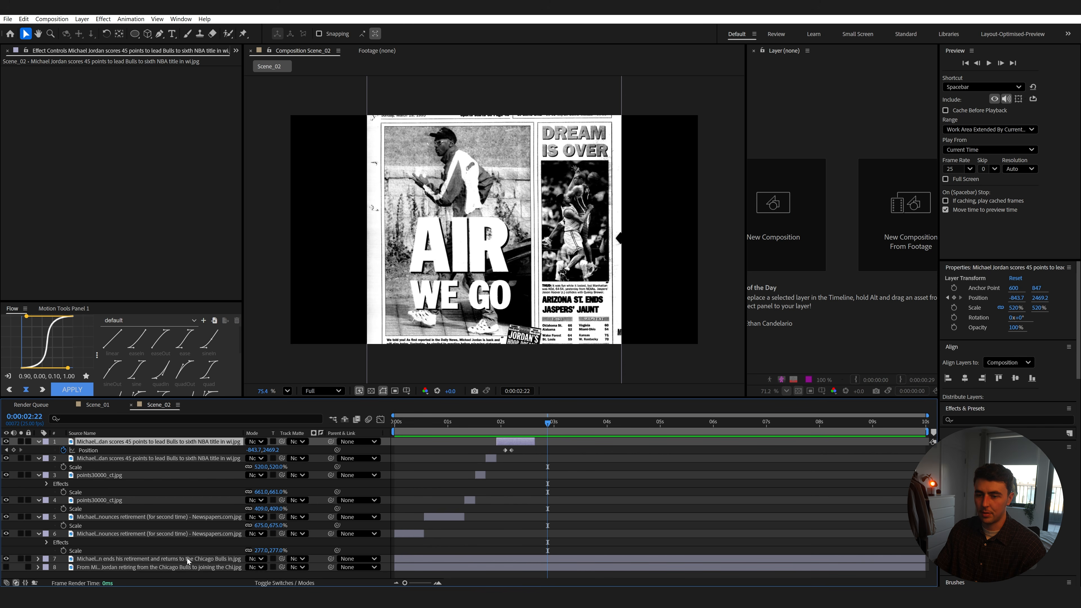
Scale the "ends his retirement" newspaper to 178%, frame its Sports masthead, and move the layer to the top, starting after the "MJ steals" segment.
click(188, 559)
key(s)
drag(272, 567, 311, 567)
drag(477, 136, 473, 326)
drag(110, 558, 135, 442)
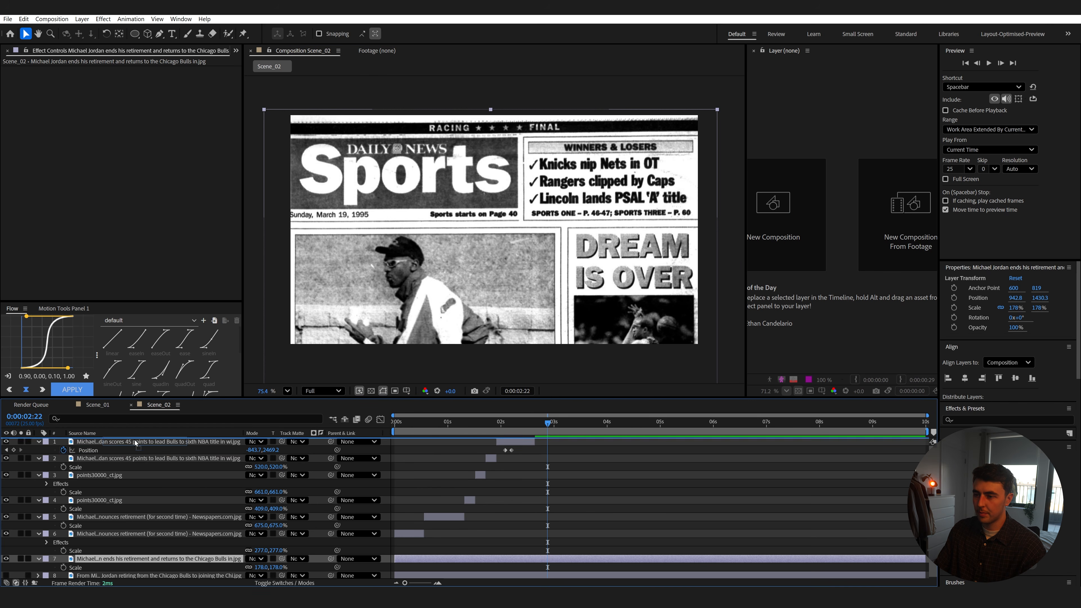
drag(466, 441, 606, 451)
Import NewsPaper_01.psd into the Scene_02 timeline as a composition with editable layer styles.
click(466, 597)
click(600, 564)
drag(17, 324, 574, 489)
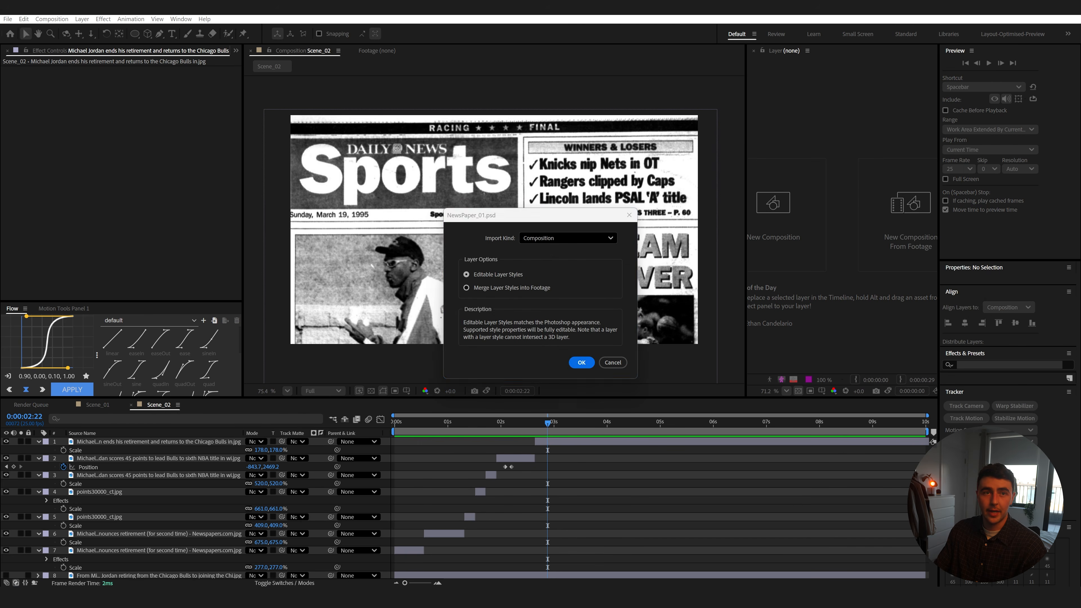
click(581, 362)
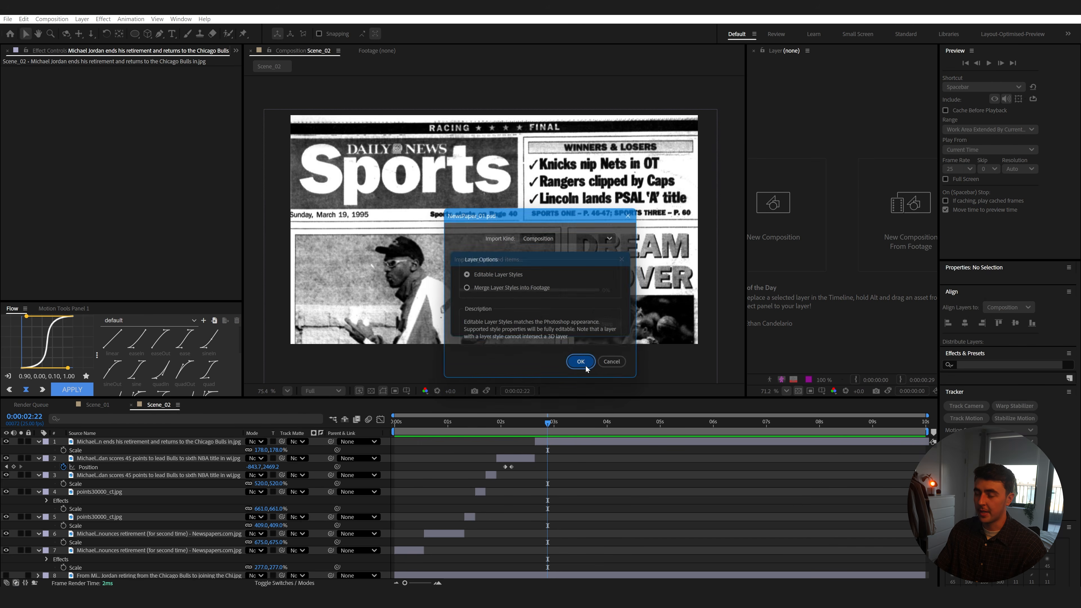
Open the NewsPaper_01 composition, un-precompose Artboard 1 into its Text, Image and Paper layers, and parent them to a null.
double_click(558, 443)
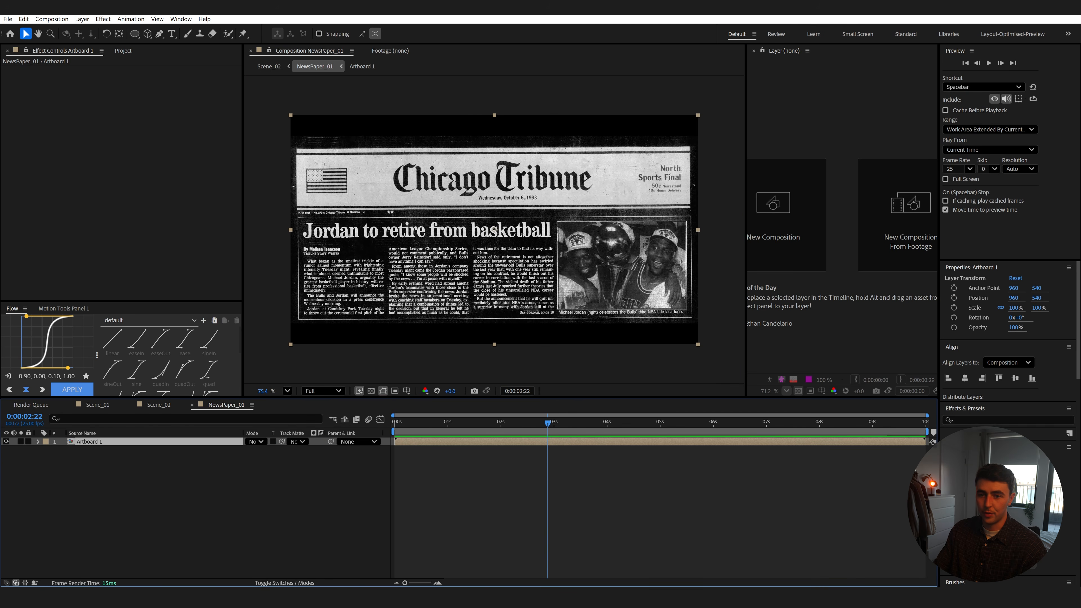
click(64, 308)
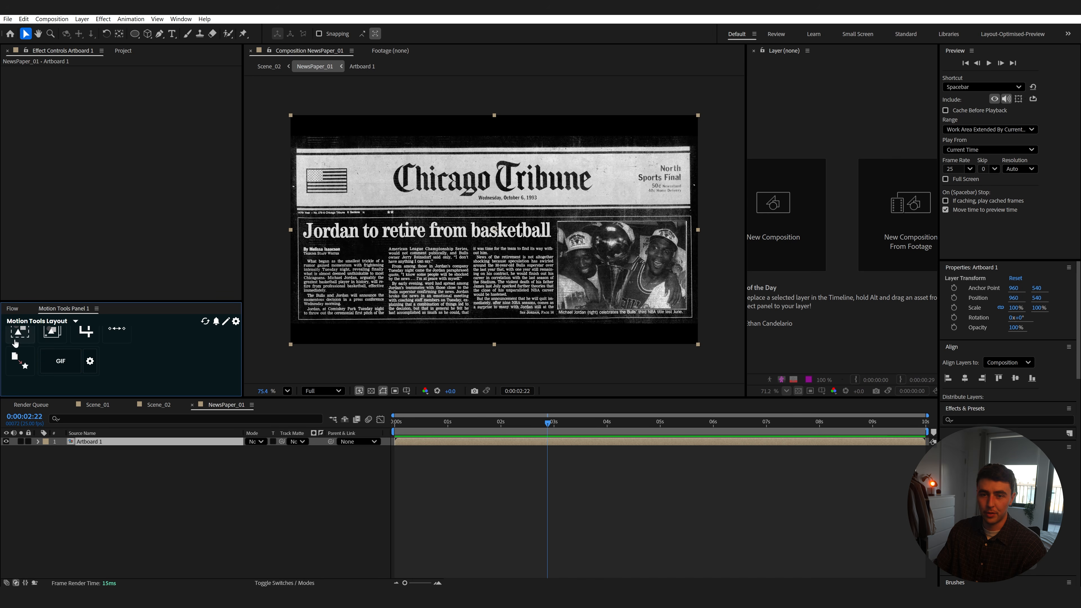
click(20, 360)
drag(127, 512, 98, 453)
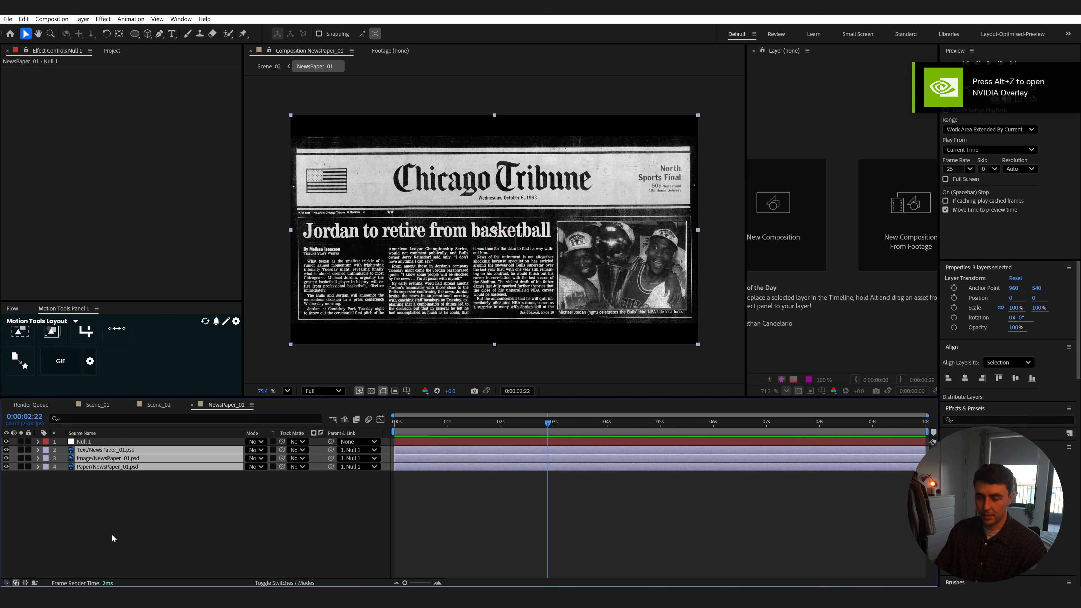
Copy the null and the three newspaper layers into Scene_02 and delete the NewsPaper_01 composition layer there.
drag(113, 539, 87, 439)
click(158, 405)
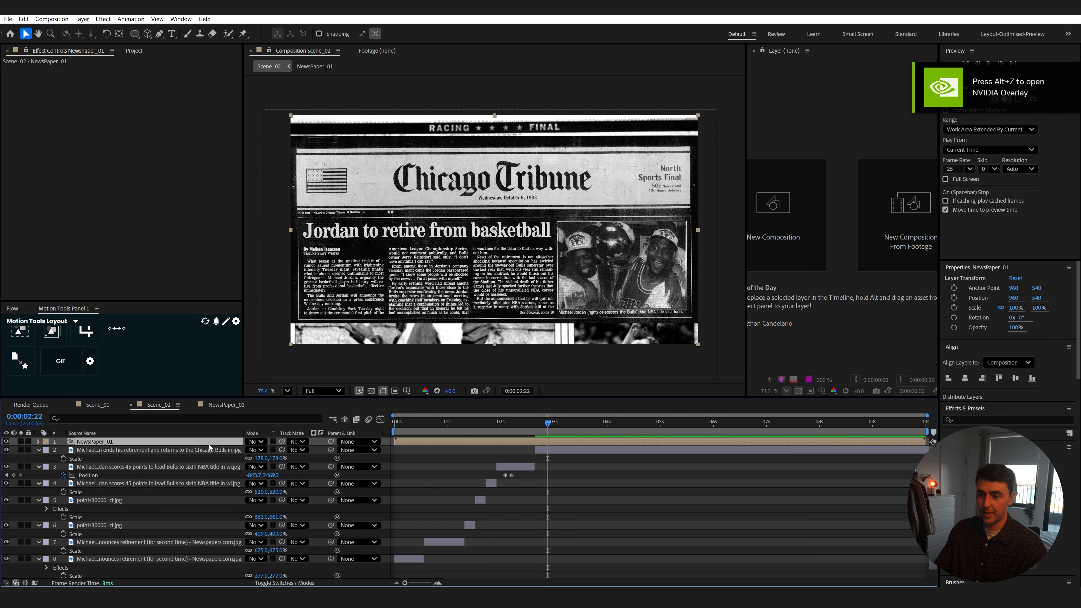
key(ctrl+v)
click(542, 477)
key(Delete)
Move the null to the top of the layer stack and scale it to 141%.
click(540, 466)
drag(152, 467, 146, 443)
key(s)
drag(278, 449, 293, 449)
Hide the Paper/NewsPaper_01.psd layer and move the Image and Text layers above it in the stack.
click(6, 458)
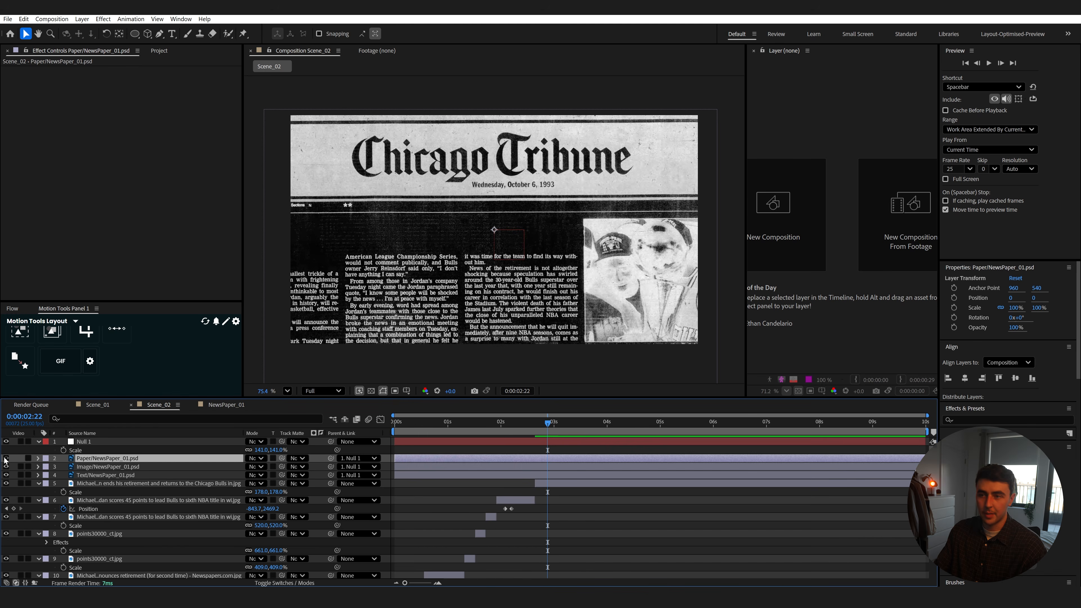
click(106, 475)
shift+click(119, 468)
drag(119, 468, 190, 460)
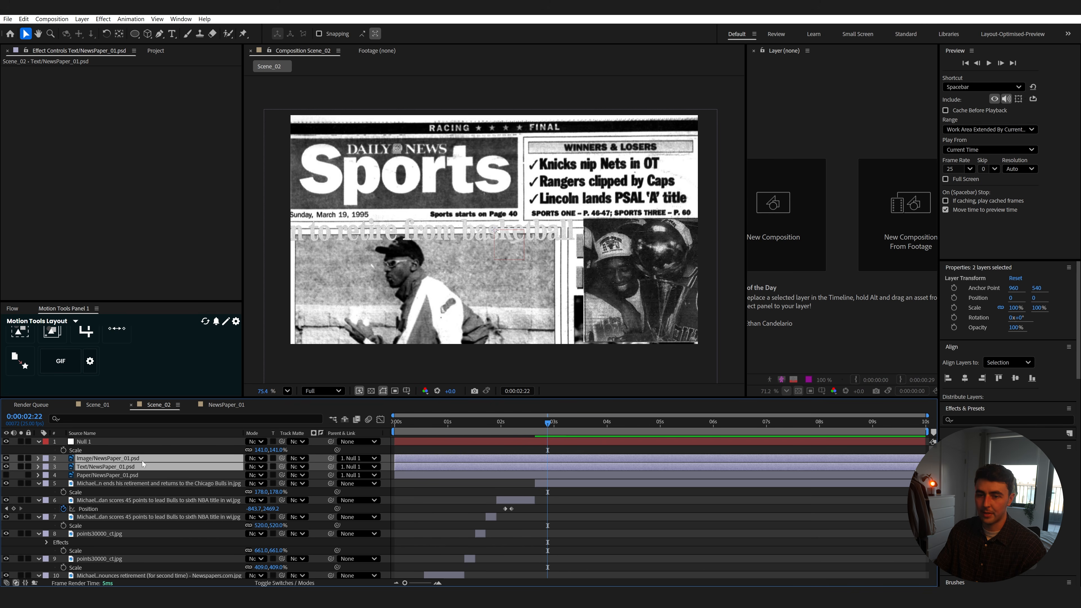
click(128, 483)
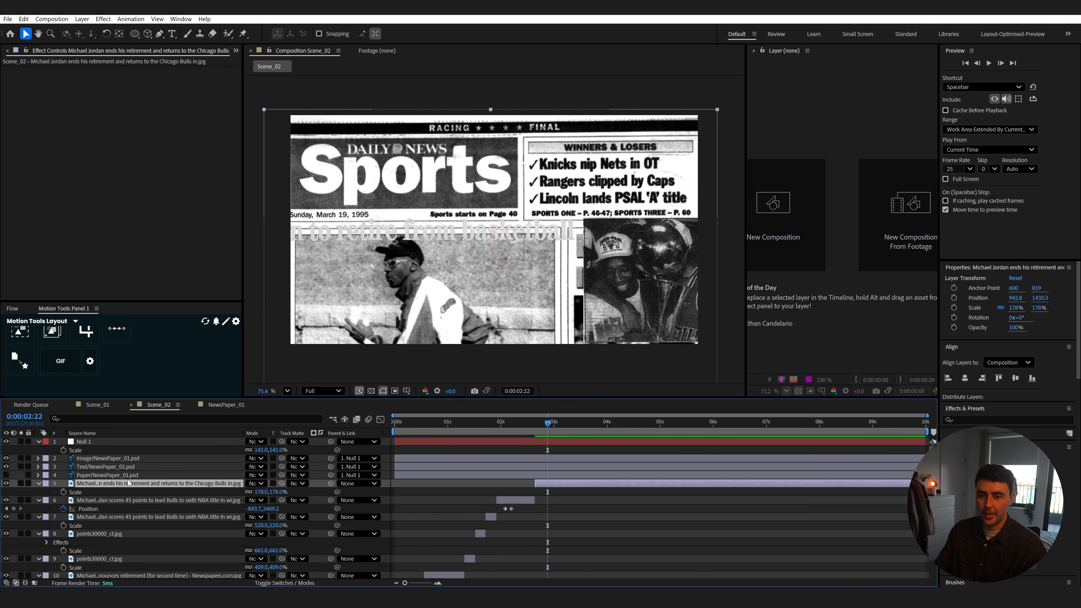
Apply the Invert effect to the Text/NewsPaper_01.psd headline layer.
click(102, 466)
key(ctrl+space)
text(invert)
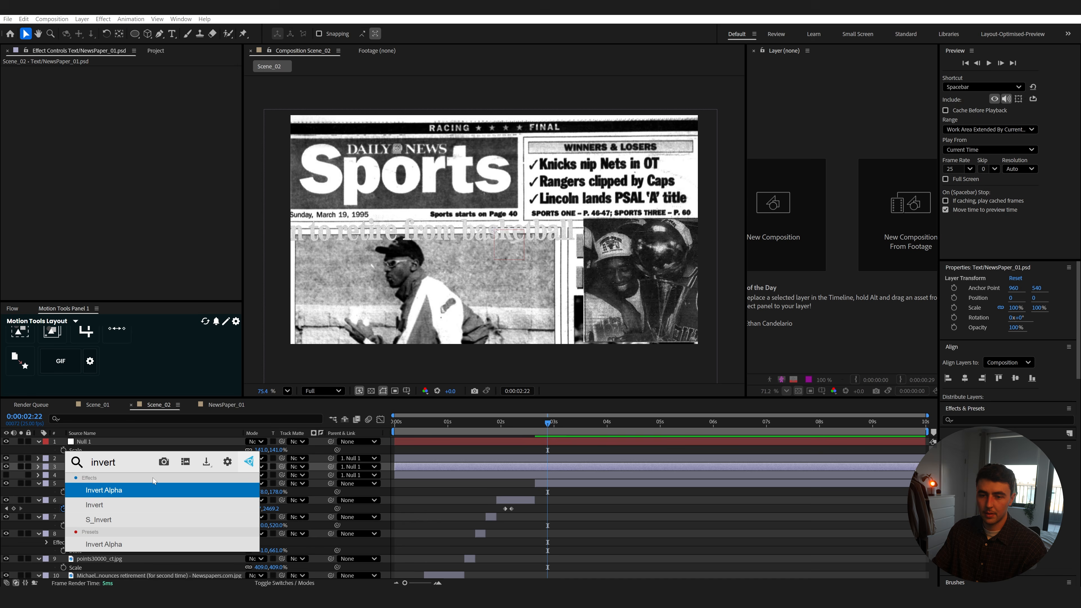
click(129, 502)
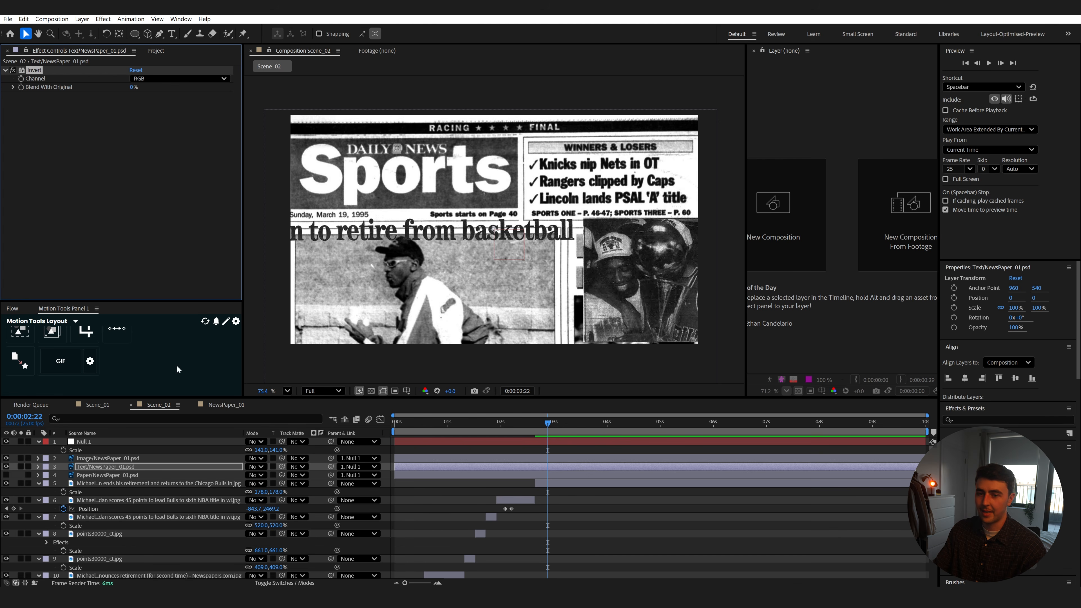
Move the null to position 1316, 541 so the whole headline fits in the frame.
click(98, 442)
key(p)
mouse_move(259, 450)
mouse_down()
mouse_move(423, 447)
mouse_move(178, 462)
mouse_move(263, 461)
mouse_up()
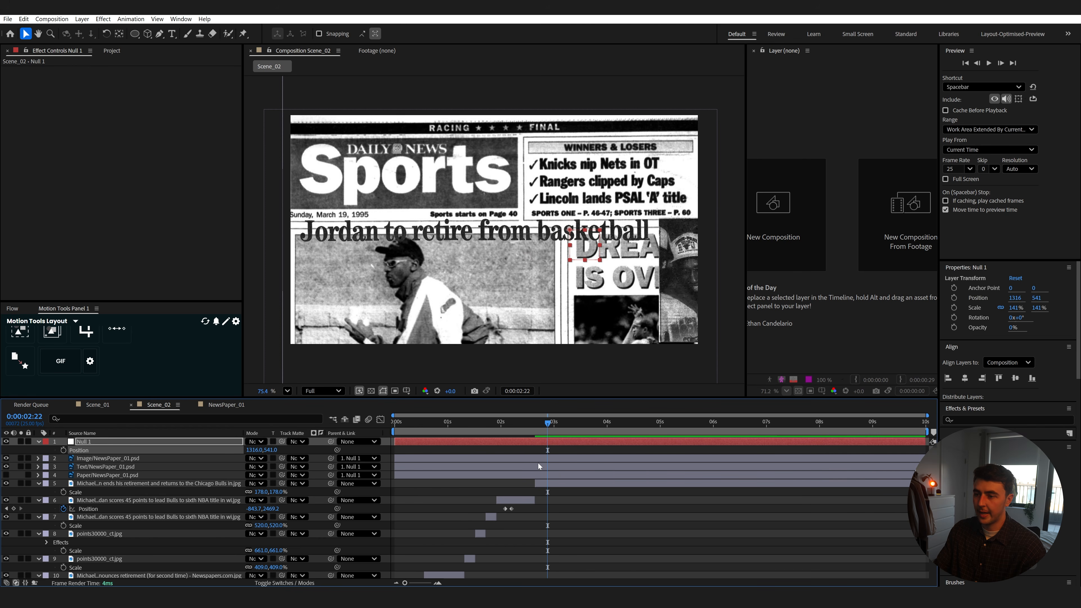
Move the Image/NewsPaper_01.psd photo under the end of the headline, at about -543, 115, and preview the sequence.
click(557, 485)
click(553, 476)
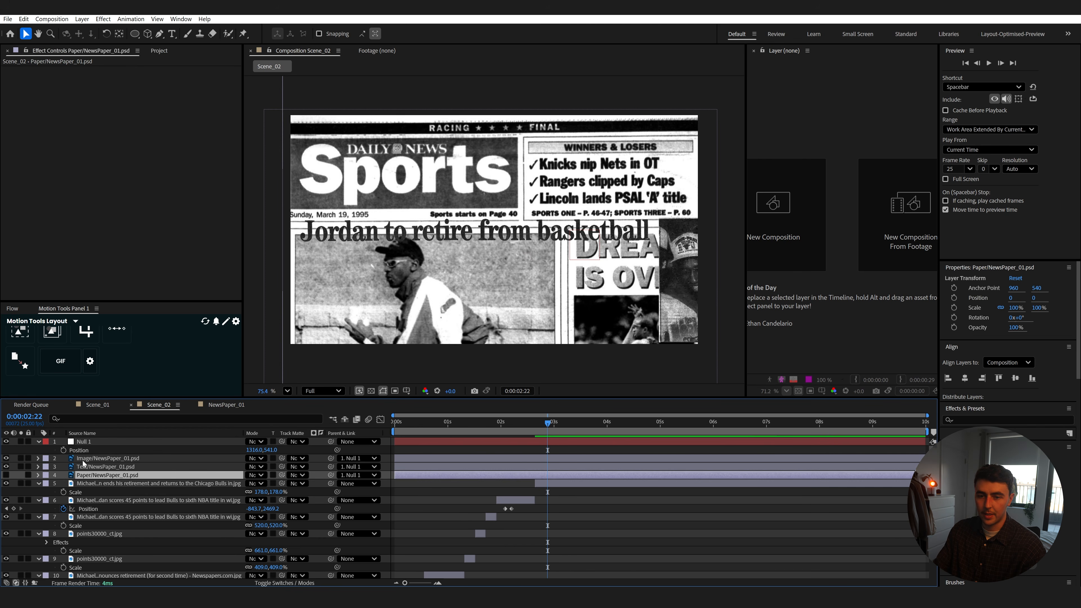
click(561, 459)
drag(693, 297, 531, 332)
key(space)
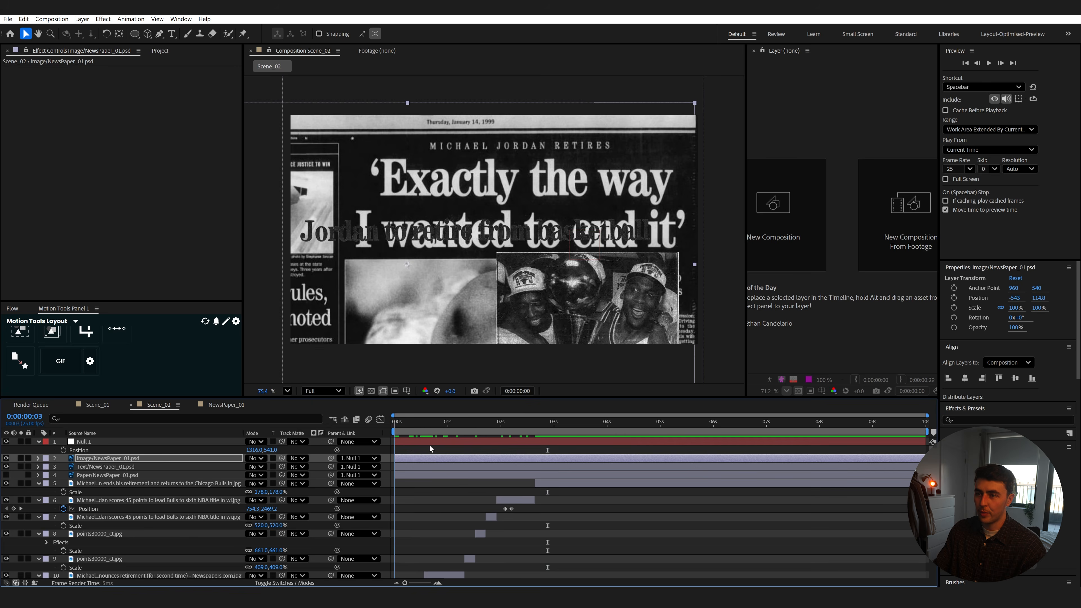
key(space)
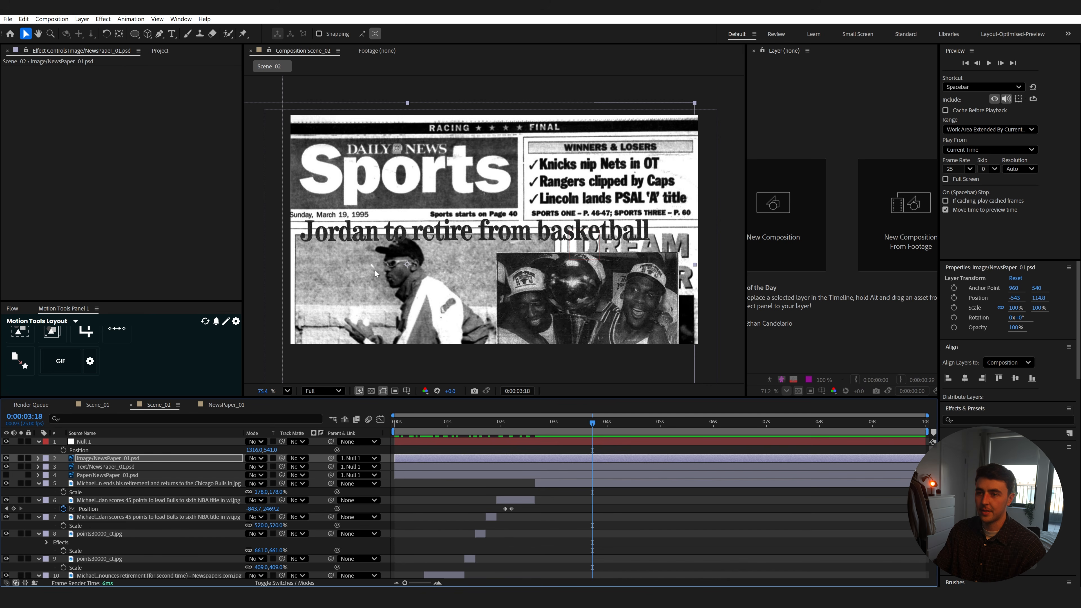
Show only the Paper/NewsPaper_01.psd layer, hiding the Image, Text and Daily News layers, and move it up to about 0, -171.
click(509, 499)
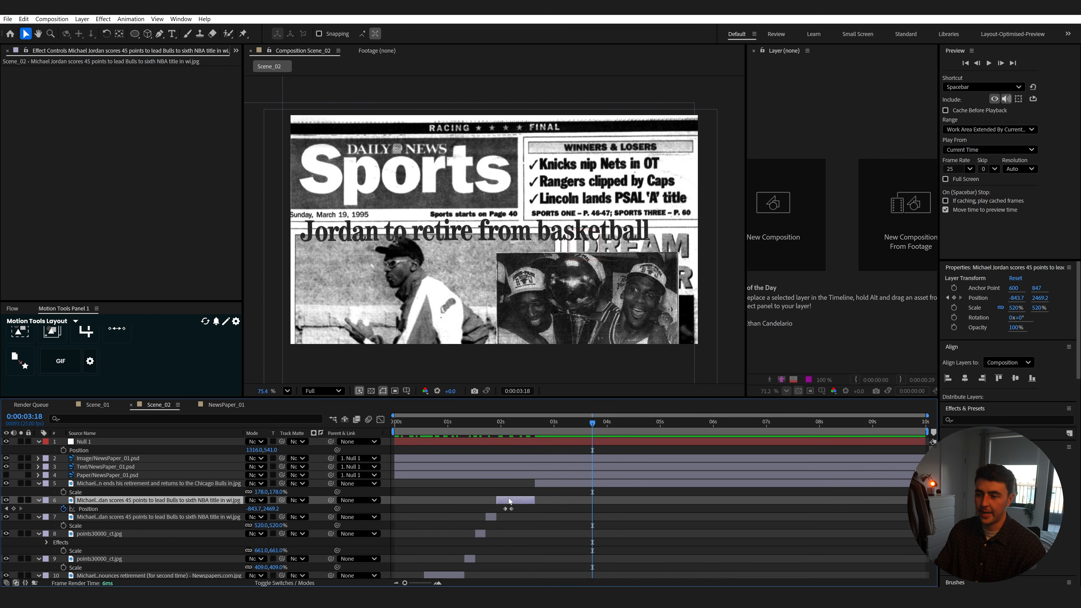
drag(7, 466, 29, 488)
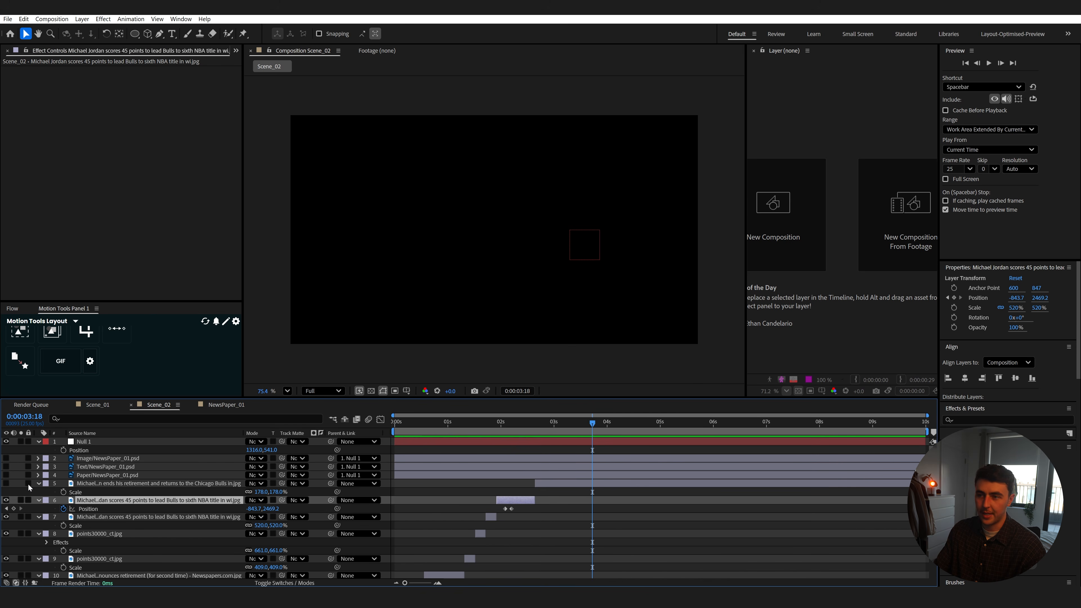
click(617, 483)
click(7, 484)
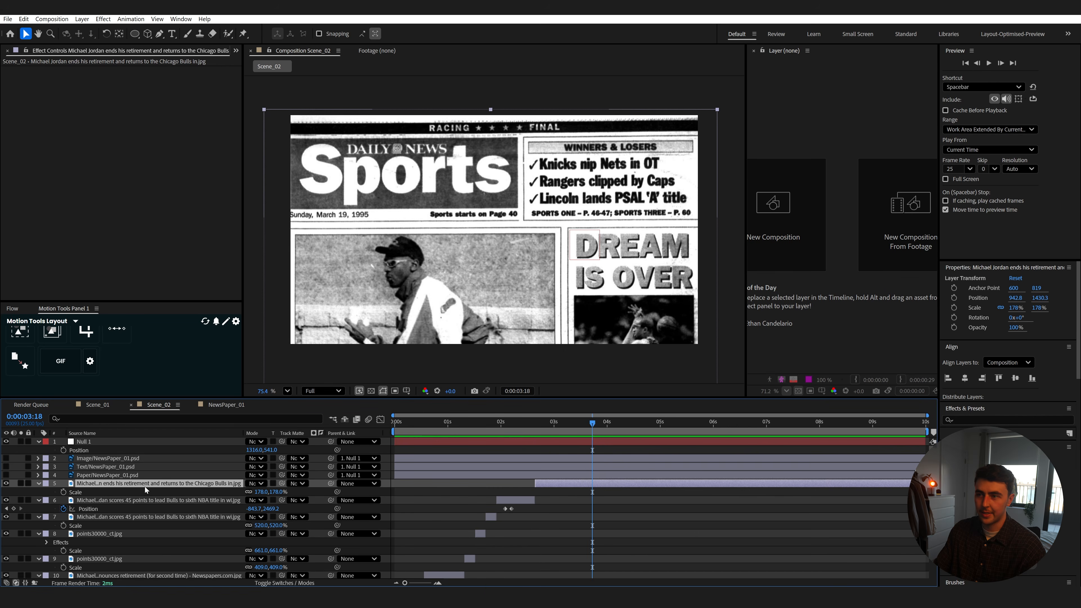
drag(362, 307, 363, 257)
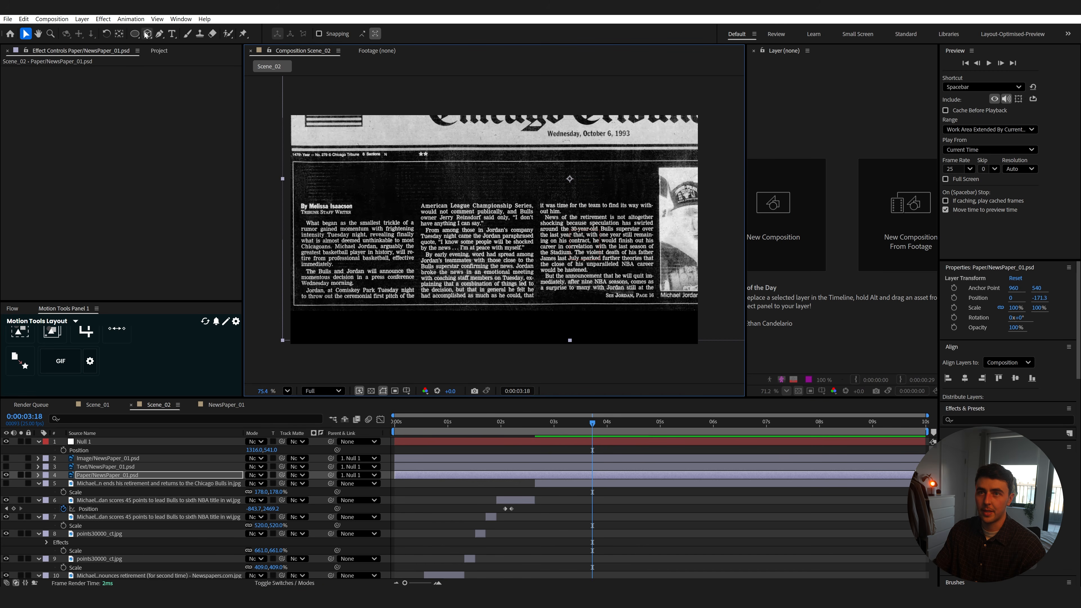
Draw a rectangular mask around the first article column on the Paper layer.
drag(135, 35, 165, 36)
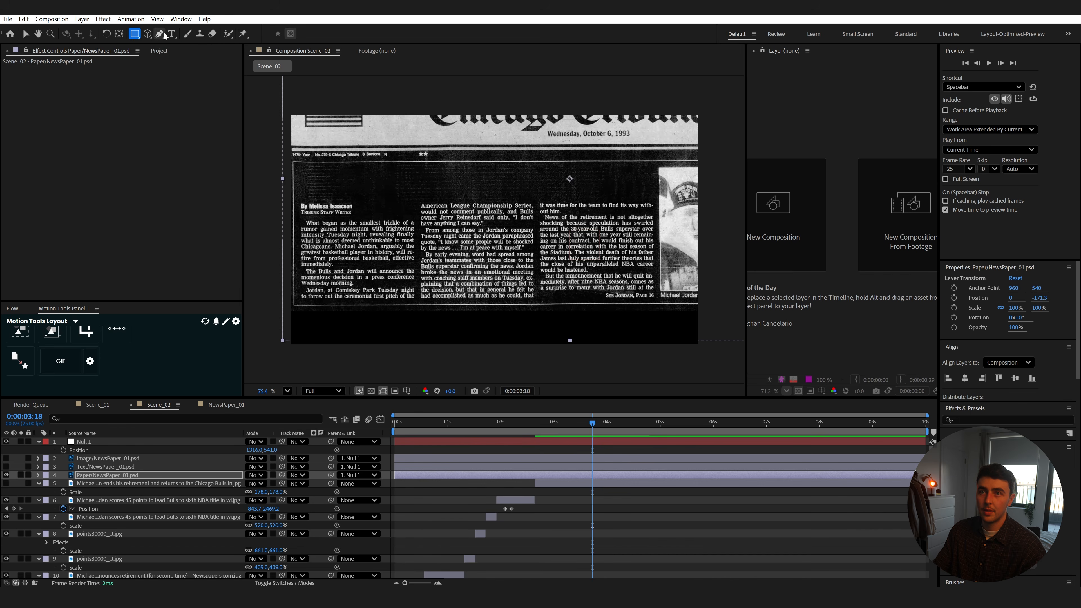
scroll(309, 243, up, 5)
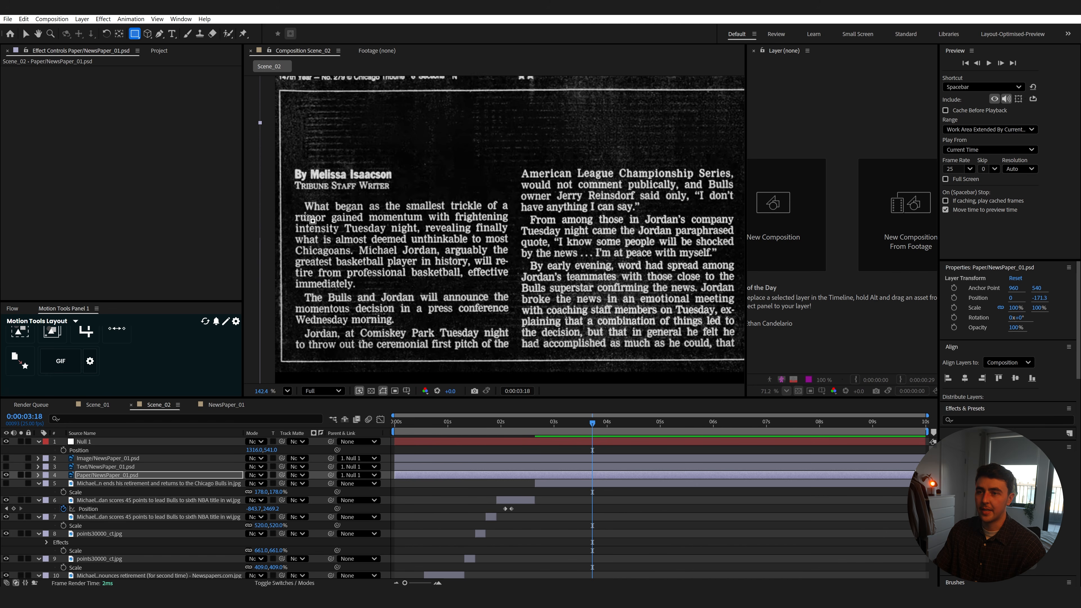
drag(287, 164, 514, 352)
Duplicate the masked Paper layer and shift the duplicate's mask over the second article column.
click(129, 476)
key(ctrl+d)
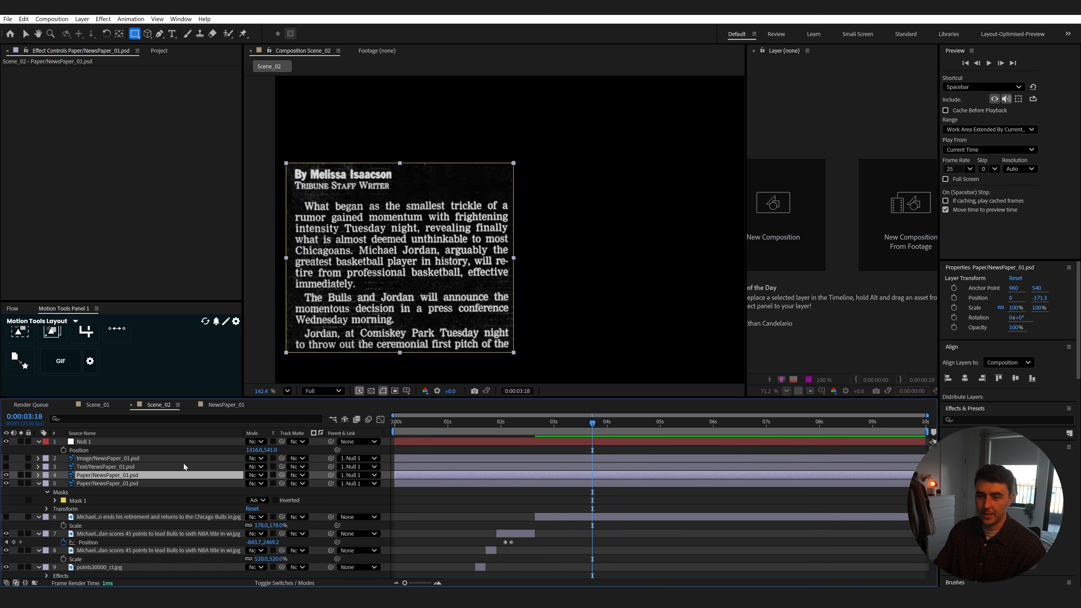
key(v)
click(514, 352)
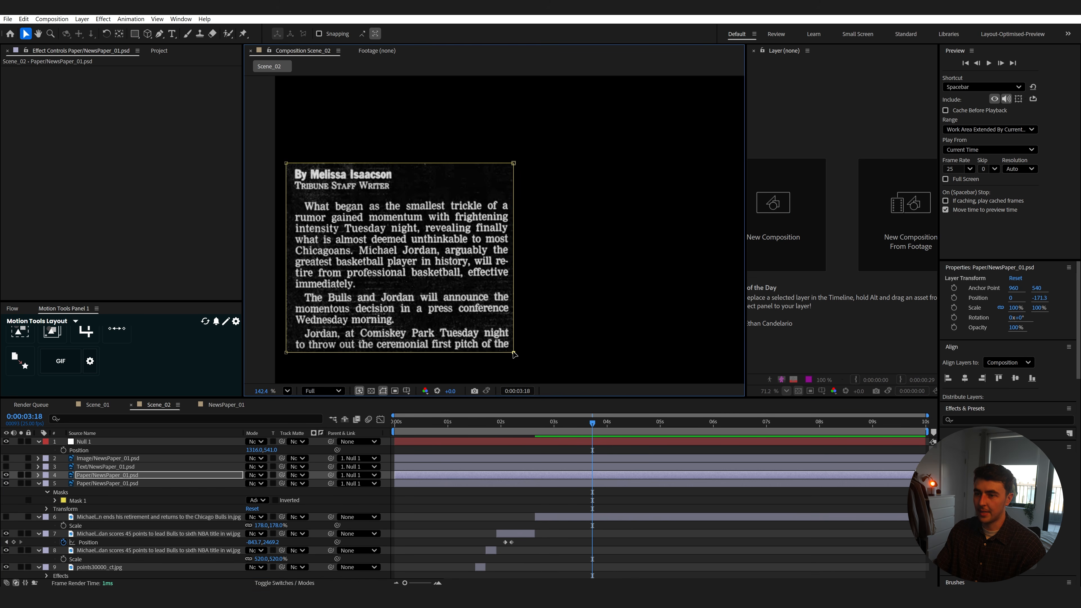
drag(514, 353, 670, 352)
Duplicate the second-column Paper layer and shift the duplicate's mask over the third article column.
click(146, 474)
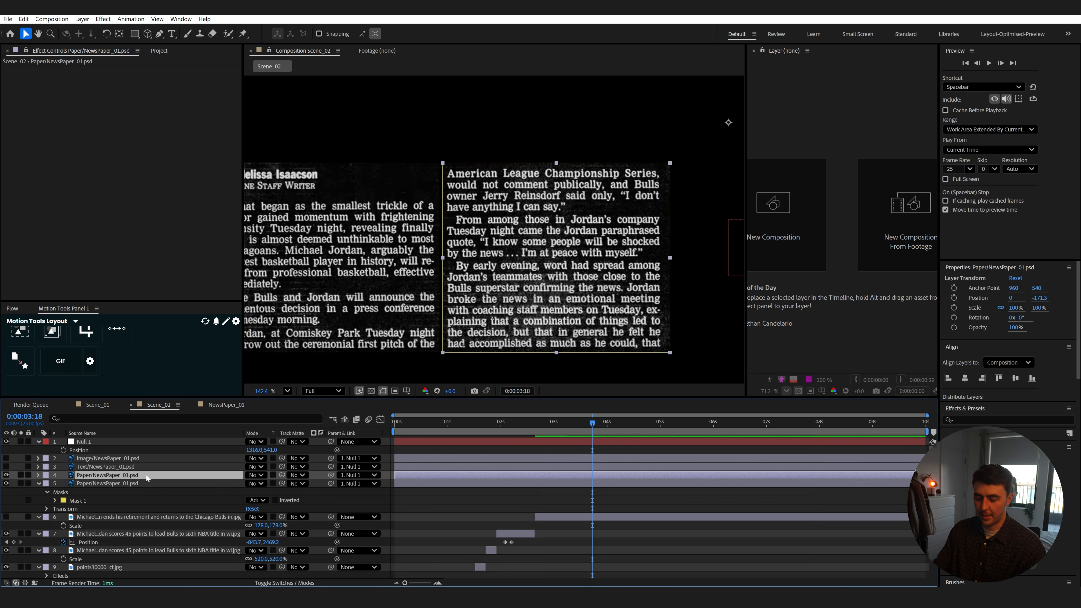
key(ctrl+d)
click(669, 352)
scroll(361, 315, down, 4)
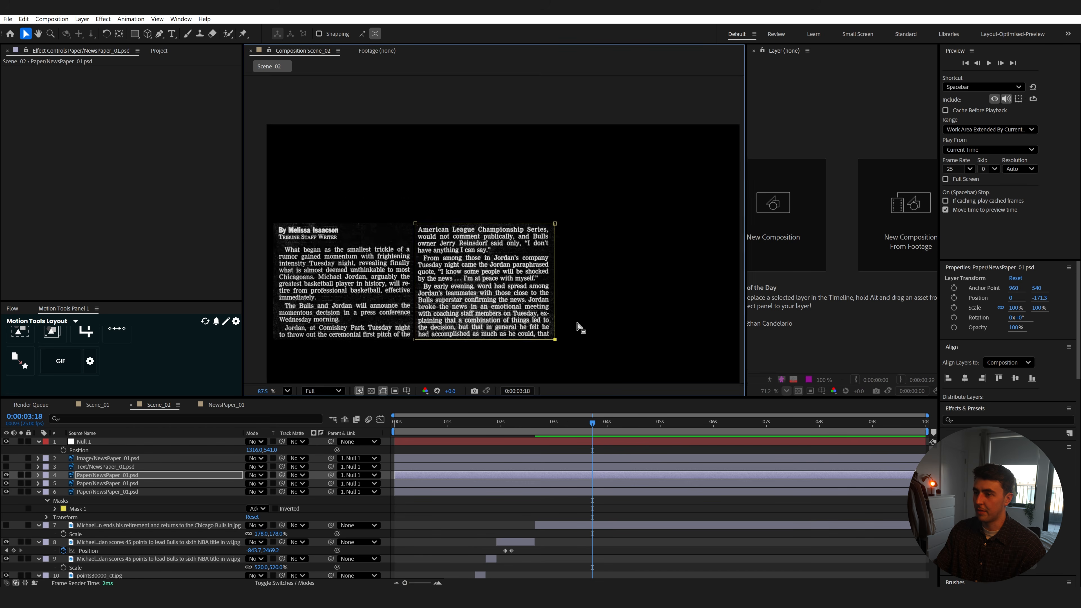
scroll(584, 327, up, 3)
drag(540, 343, 638, 343)
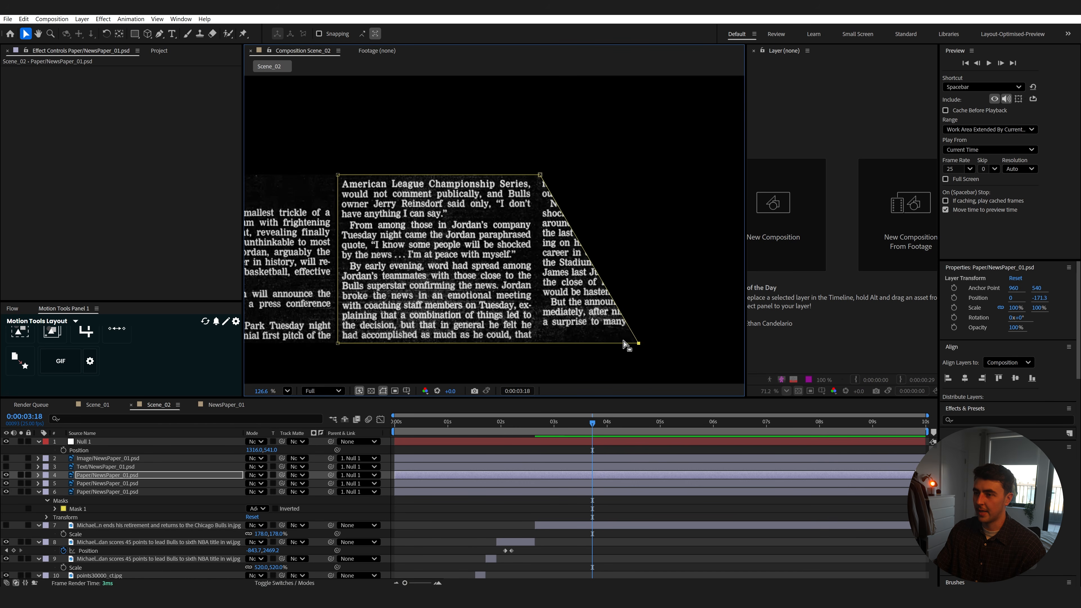
key(ctrl+z)
drag(540, 343, 700, 343)
Turn the visibility of the Text and Image newspaper layers back on.
click(437, 480)
scroll(426, 341, down, 4)
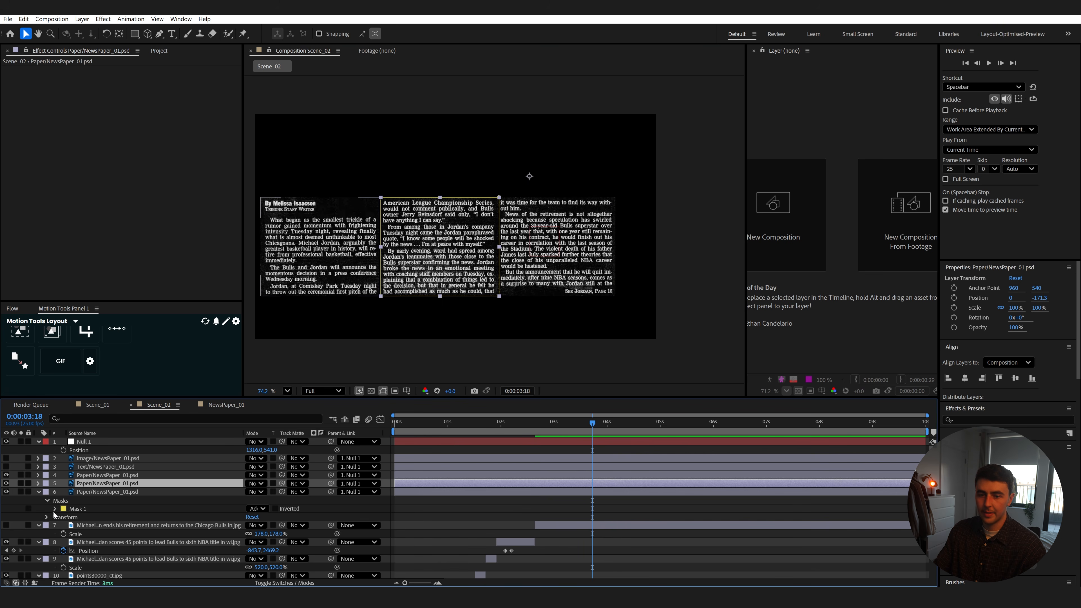
click(109, 492)
click(6, 467)
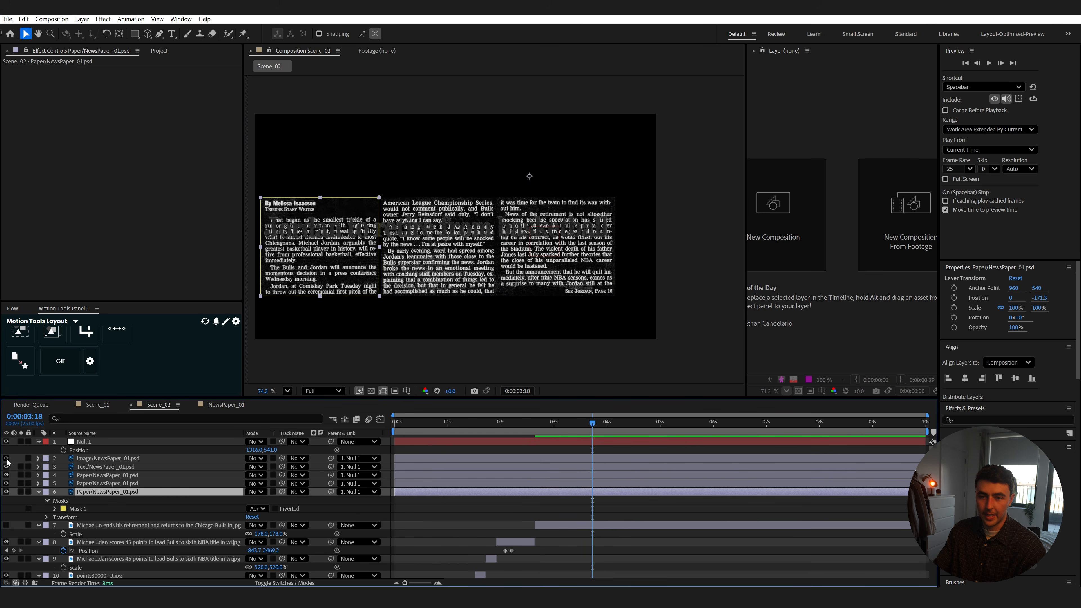
click(6, 458)
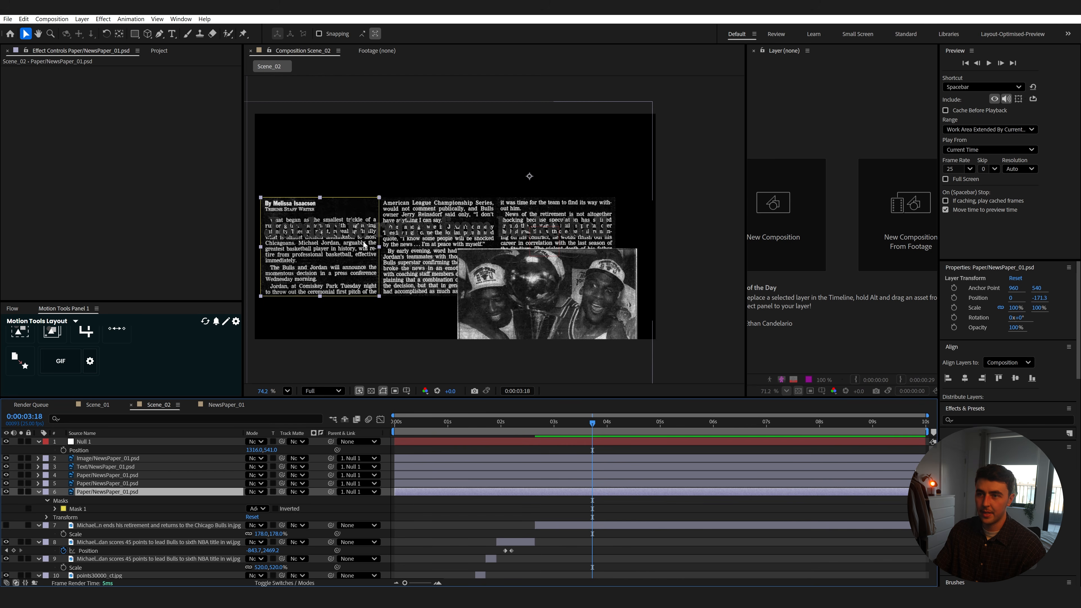
Delete the Paper layer that holds the third article column.
click(112, 483)
click(114, 475)
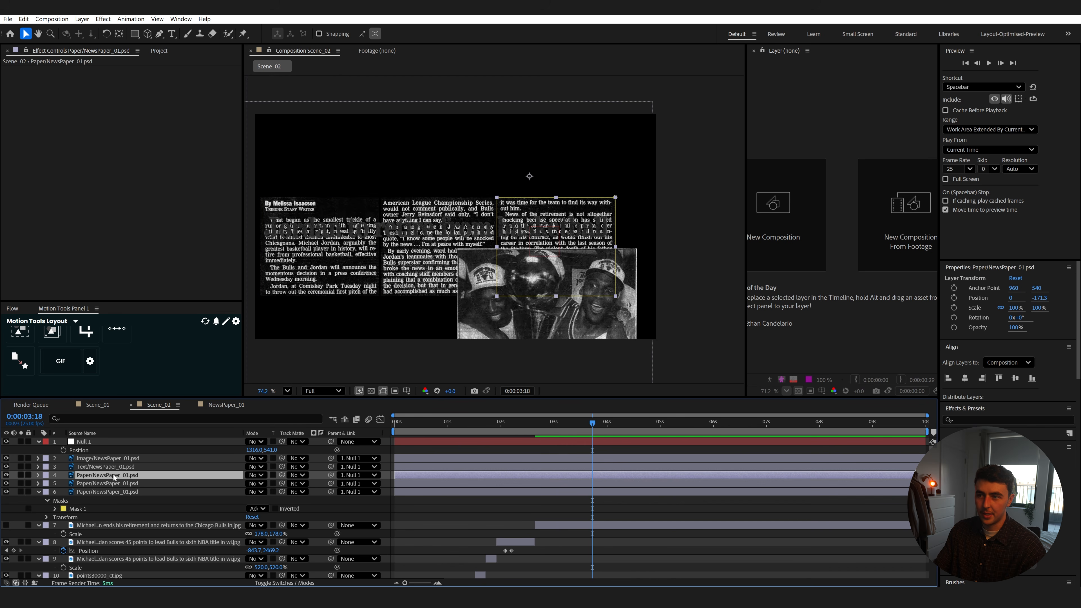
key(Delete)
Move both article-column layers under the headline beside the photo, at about -168, 4, and show the Daily News layer again.
click(113, 475)
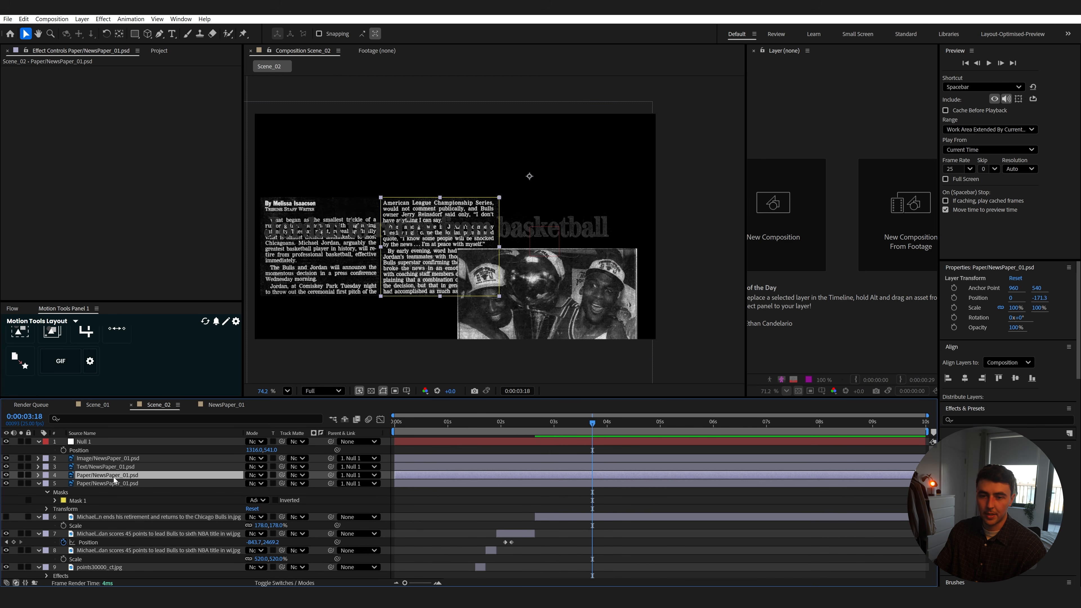
shift+click(113, 483)
drag(424, 250, 370, 303)
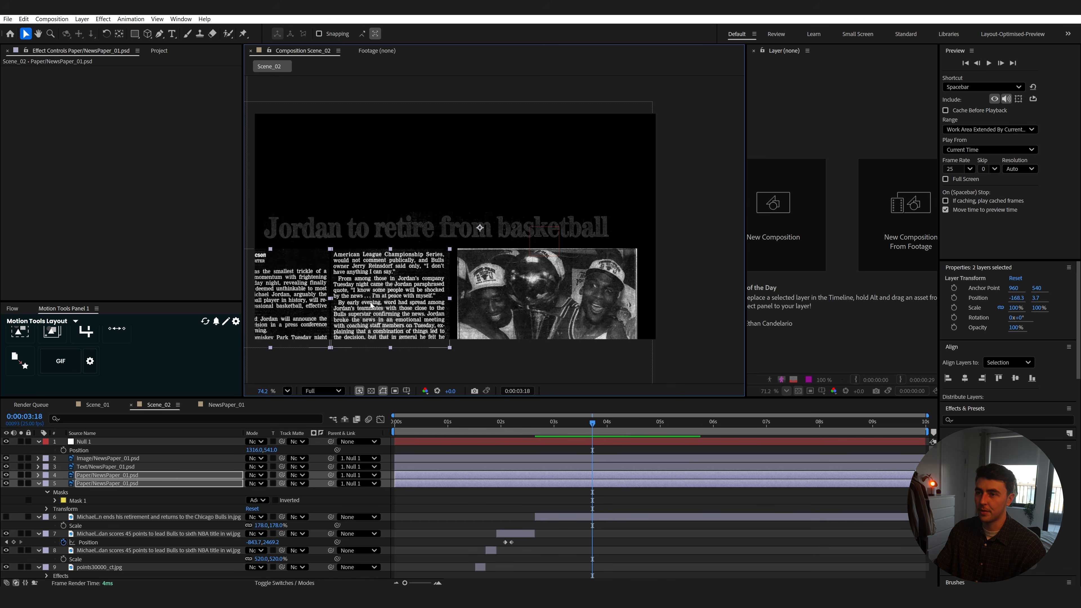
click(539, 517)
click(6, 517)
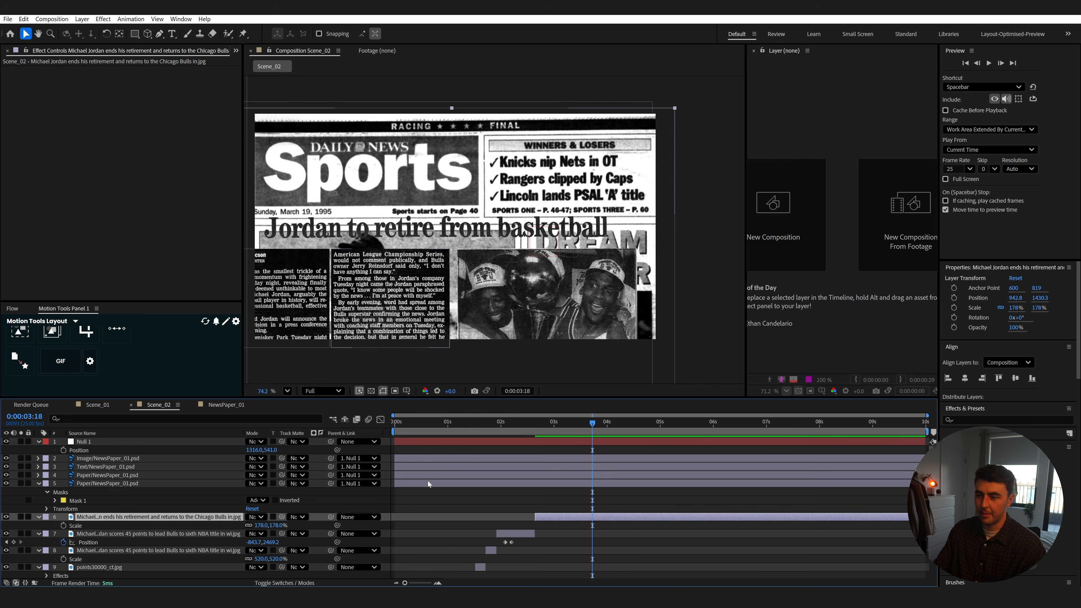
Trim the null and the four newspaper layers to start with the Daily News layer and label them Orange.
click(396, 483)
shift+click(394, 459)
shift+click(394, 442)
drag(394, 442, 535, 527)
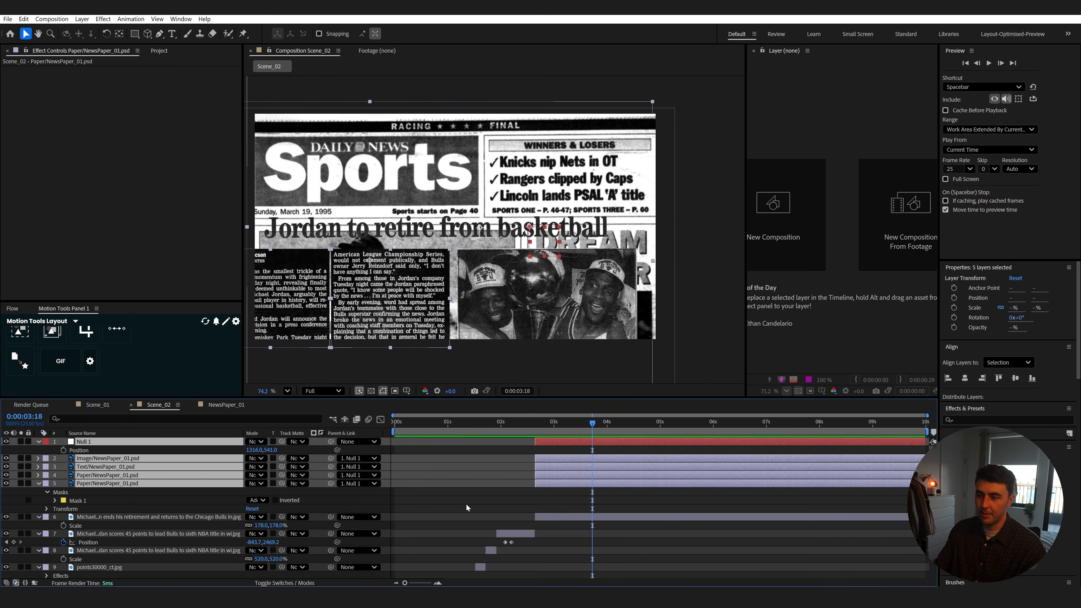
click(46, 484)
click(85, 419)
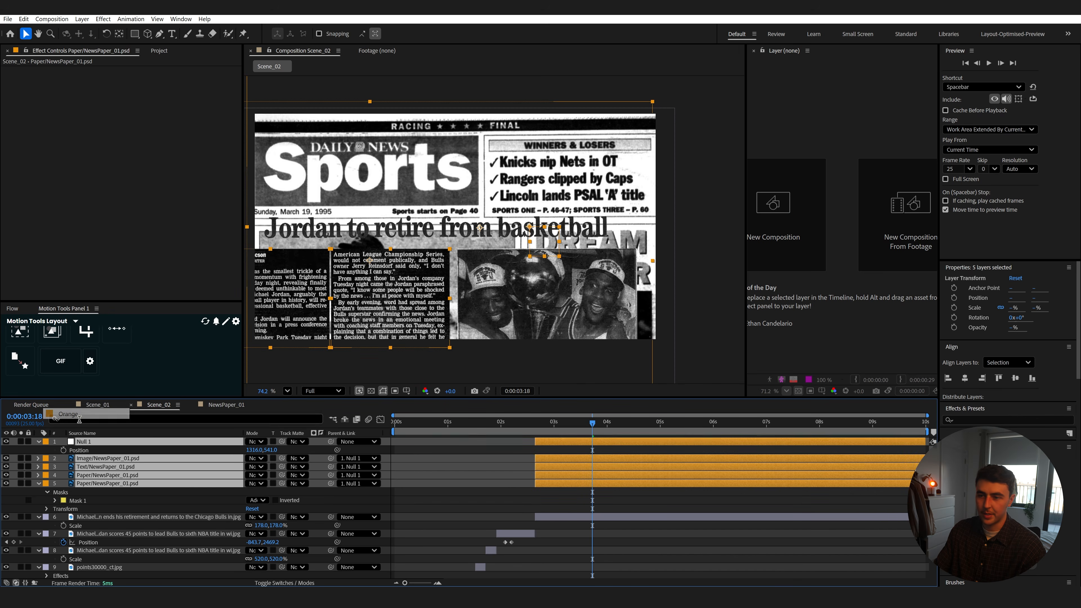
Preview the transition into the Daily News scene and collapse the null layer's properties.
click(510, 424)
key(space)
key(space)
click(565, 519)
click(95, 483)
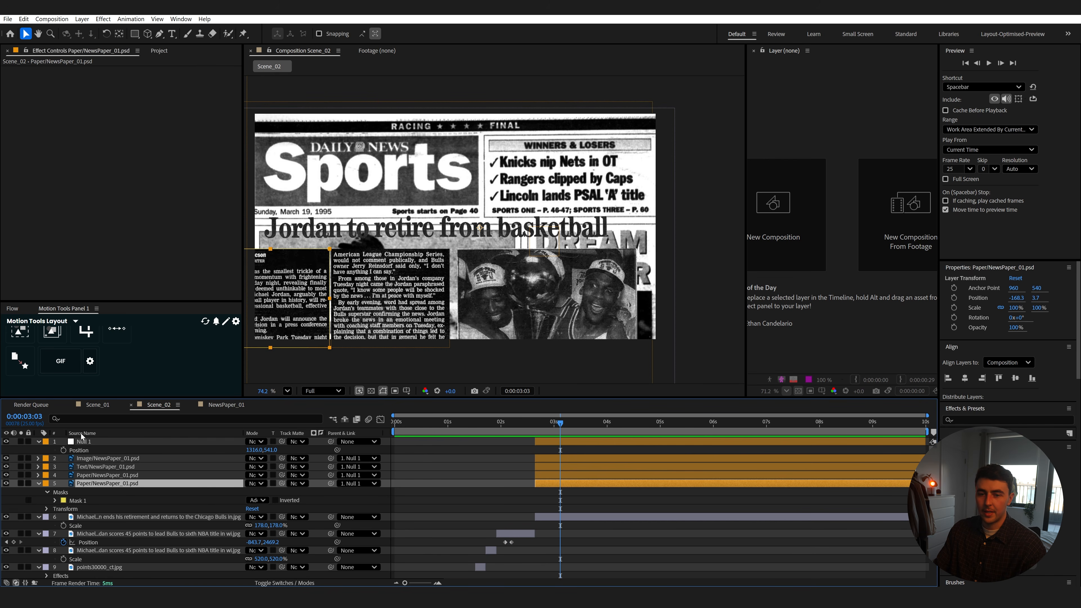
click(39, 441)
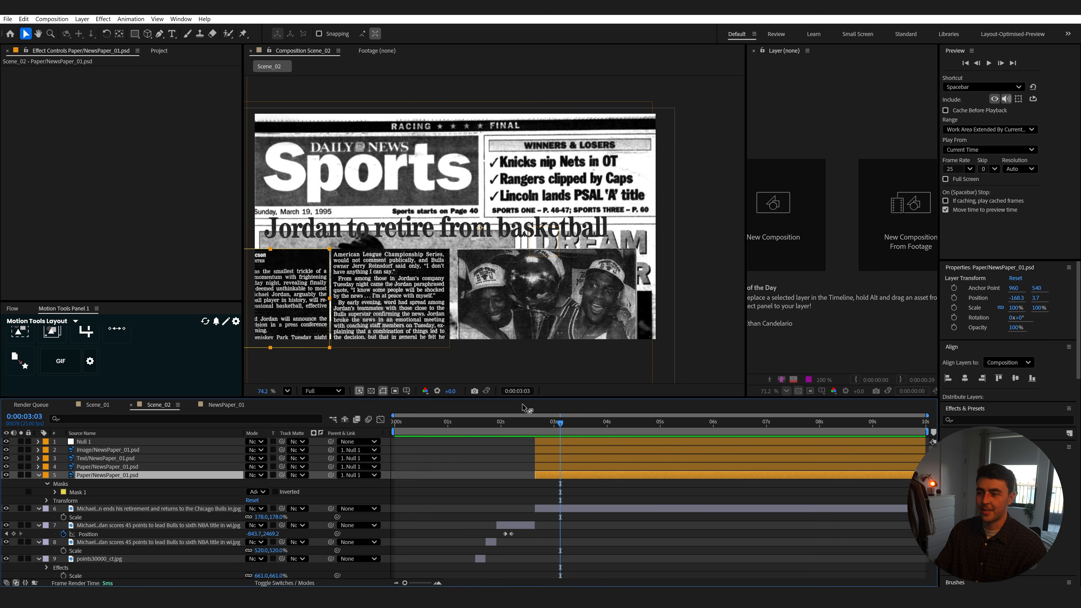
Apply a Color Key to the article-column layer nearest the photo, keying out its black background with a Color Tolerance of 163.
click(551, 468)
click(552, 486)
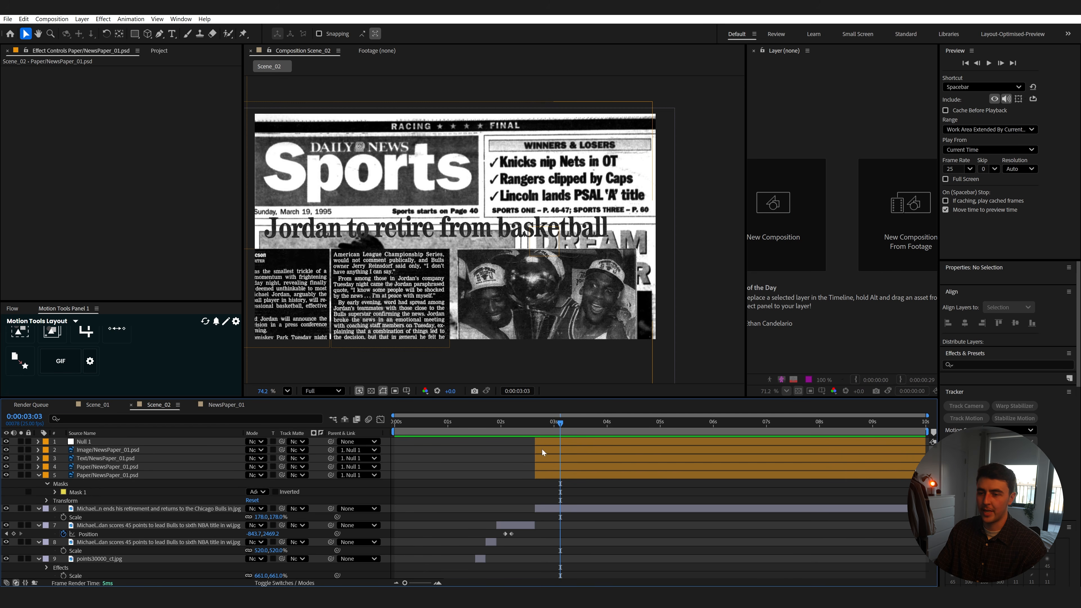
click(115, 451)
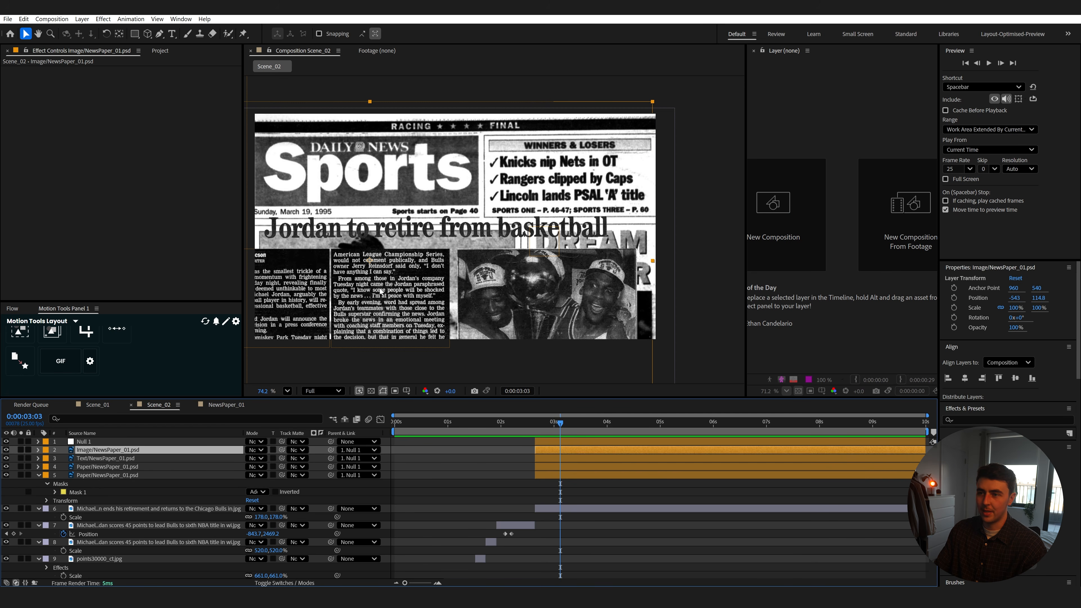
scroll(398, 307, up, 5)
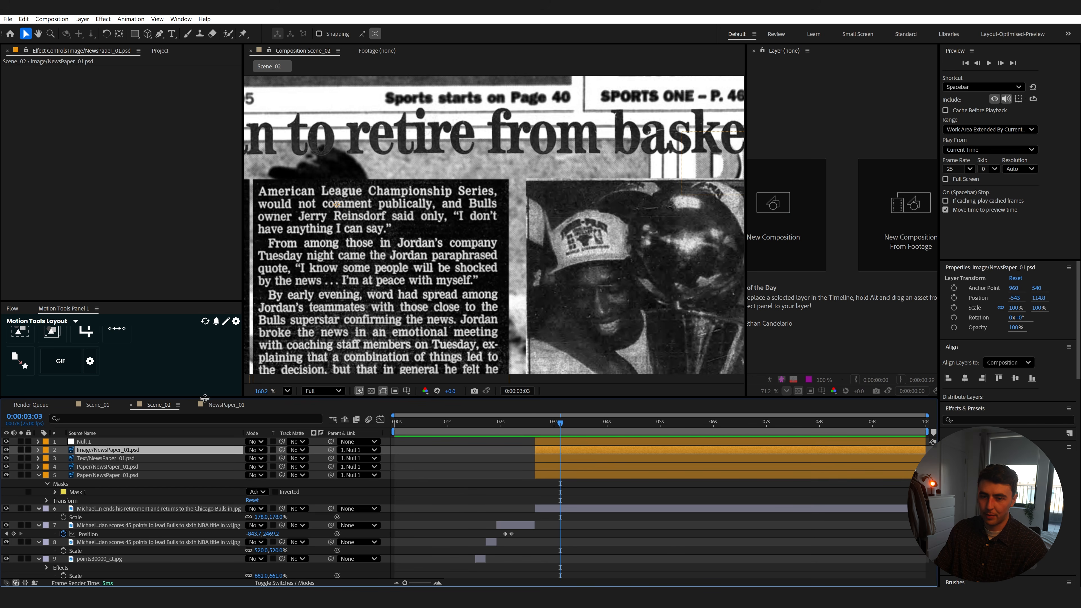
click(106, 467)
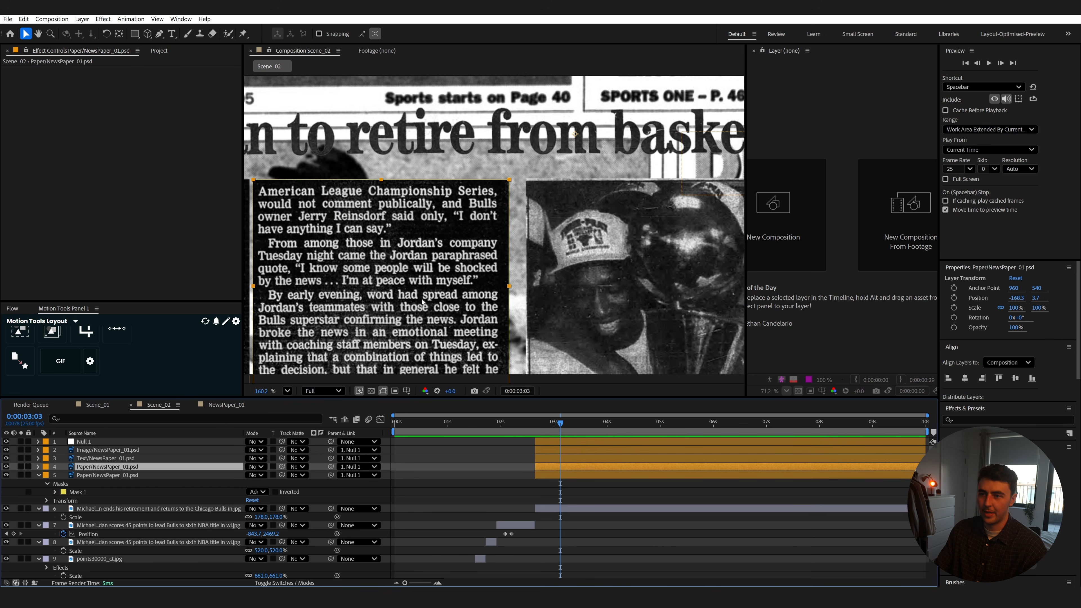
key(ctrl+space)
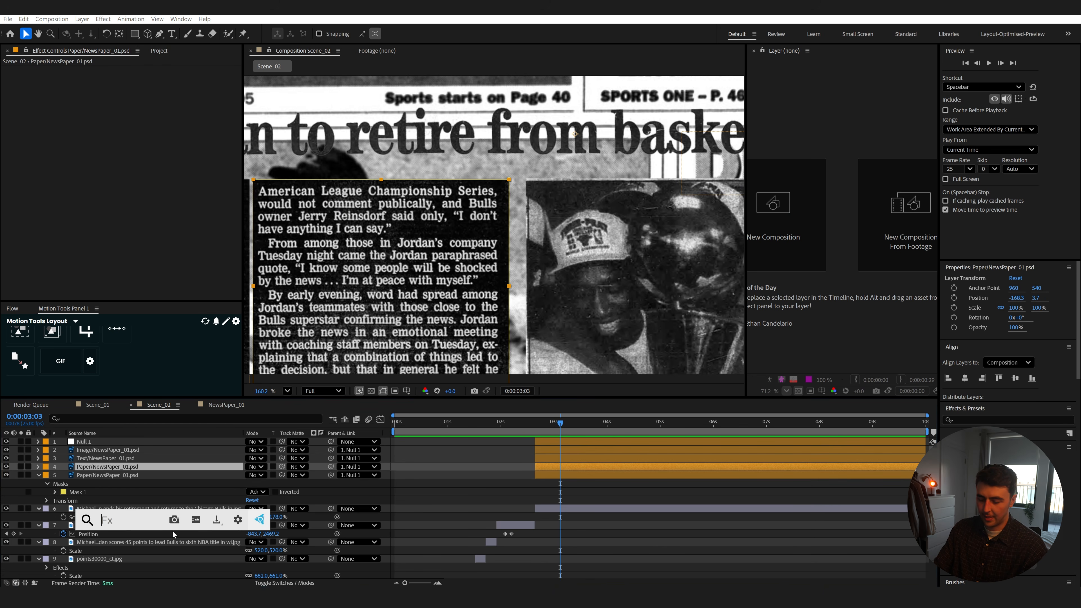
text(color ke)
key(Return)
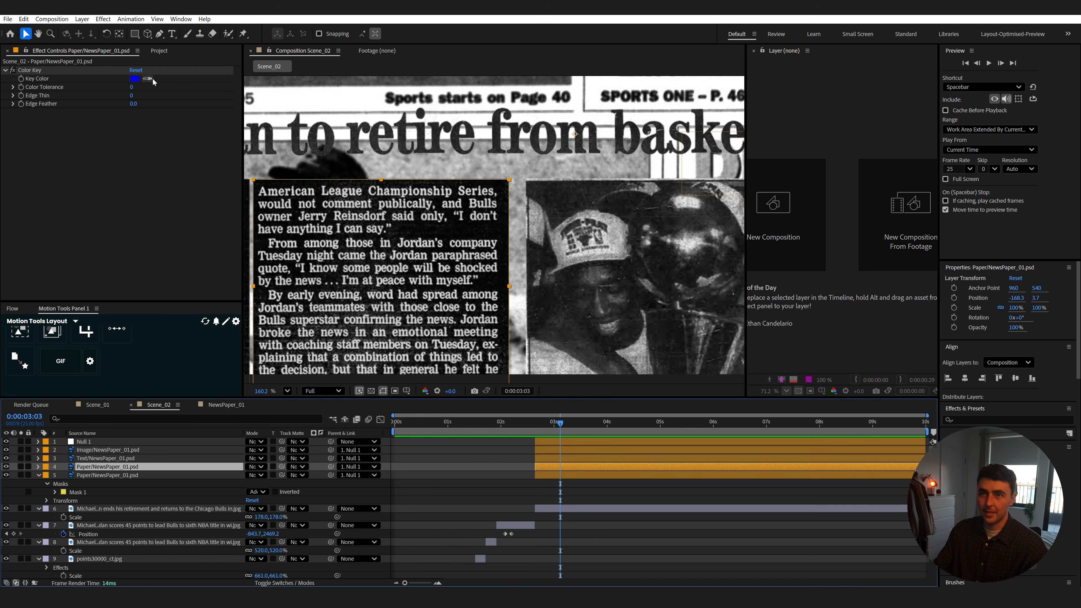
click(467, 228)
drag(131, 88, 204, 84)
Add an Invert effect to the same article-column layer to turn its keyed text dark.
click(601, 469)
key(ctrl+space)
text(inve)
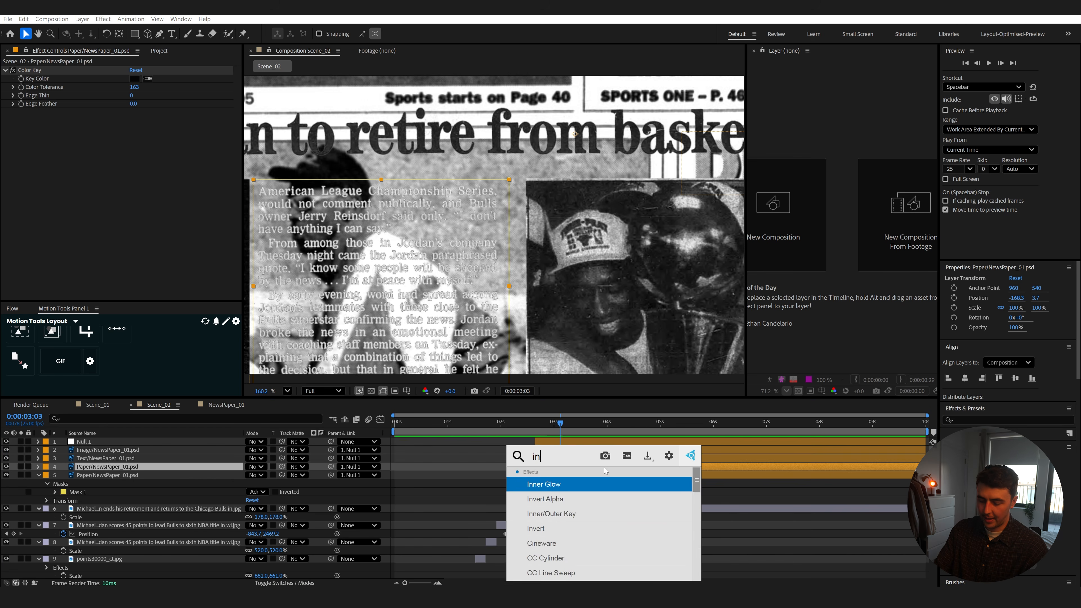
key(Down)
key(Return)
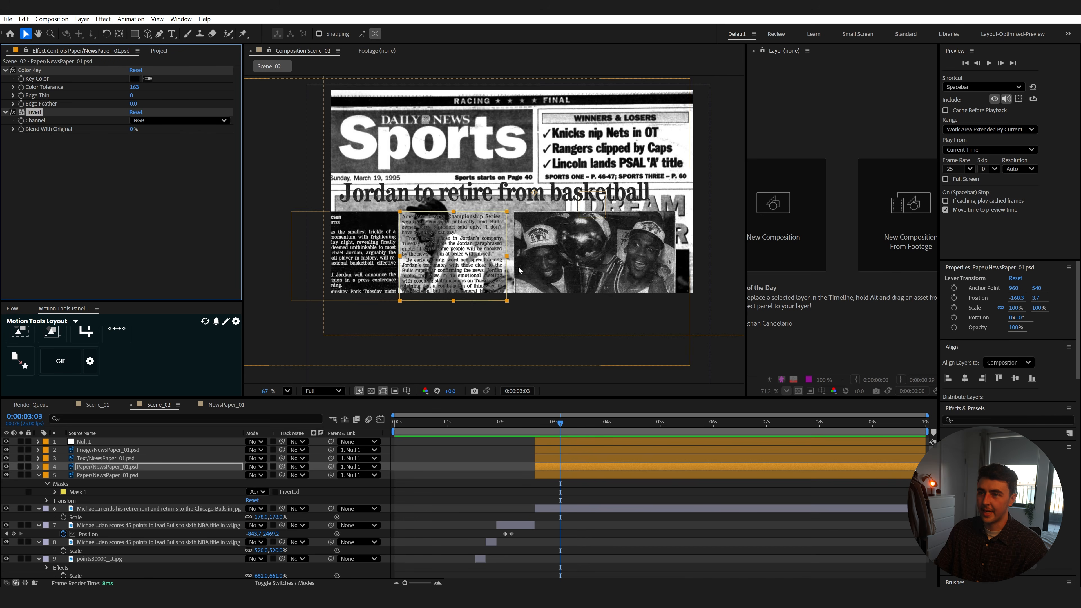
Copy the Color Key and Invert effects onto the other article-column layer.
click(37, 71)
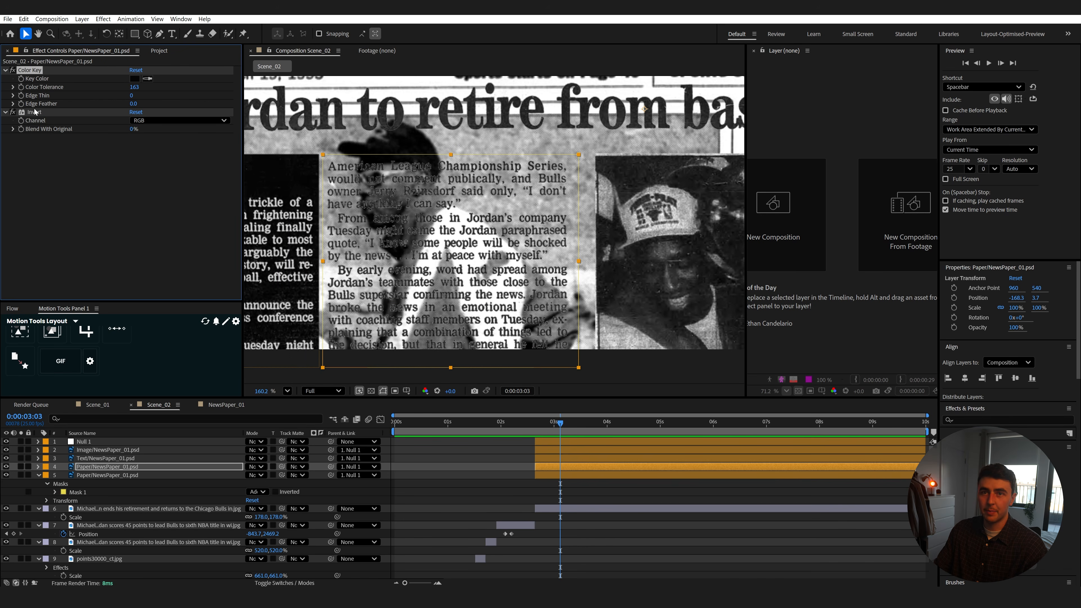
click(128, 476)
scroll(433, 258, down, 5)
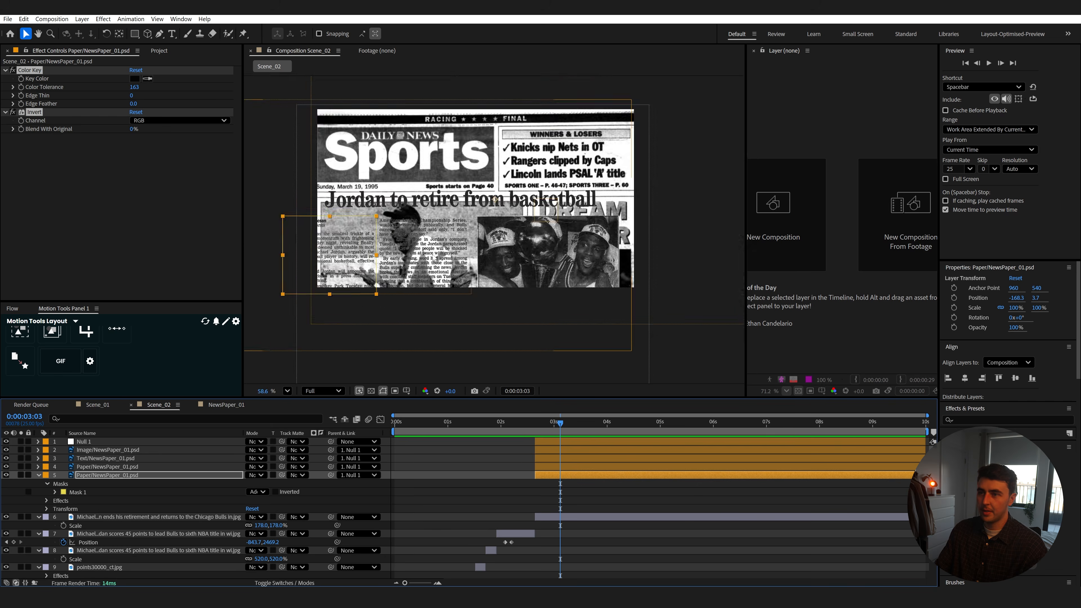
Create an adjustment layer between the article columns and the Daily News layer, trimmed to start with the Daily News layer.
scroll(434, 257, up, 2)
right_click(437, 496)
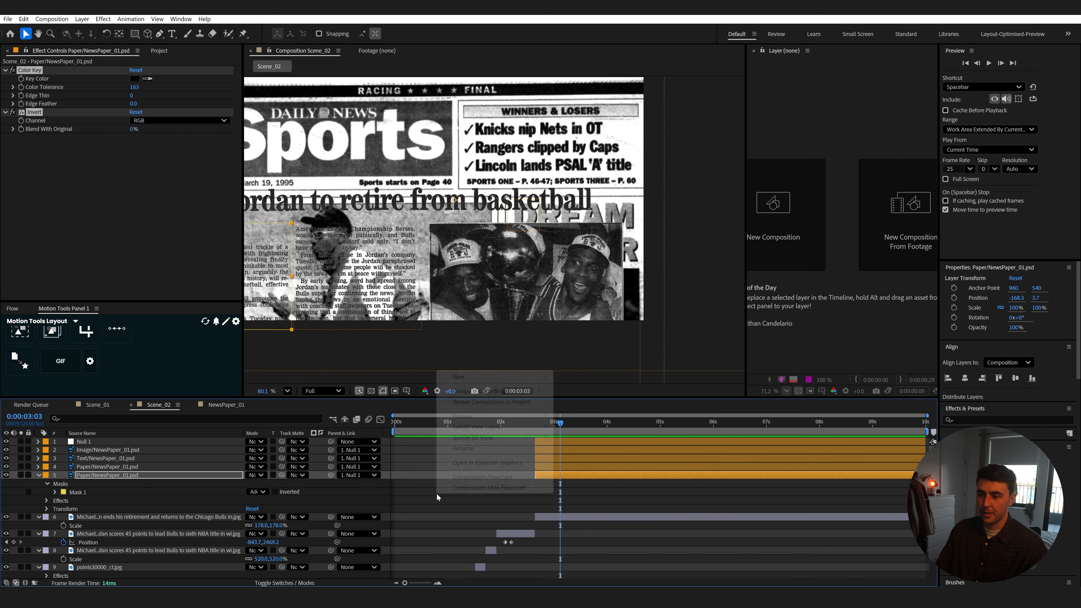
mouse_move(511, 377)
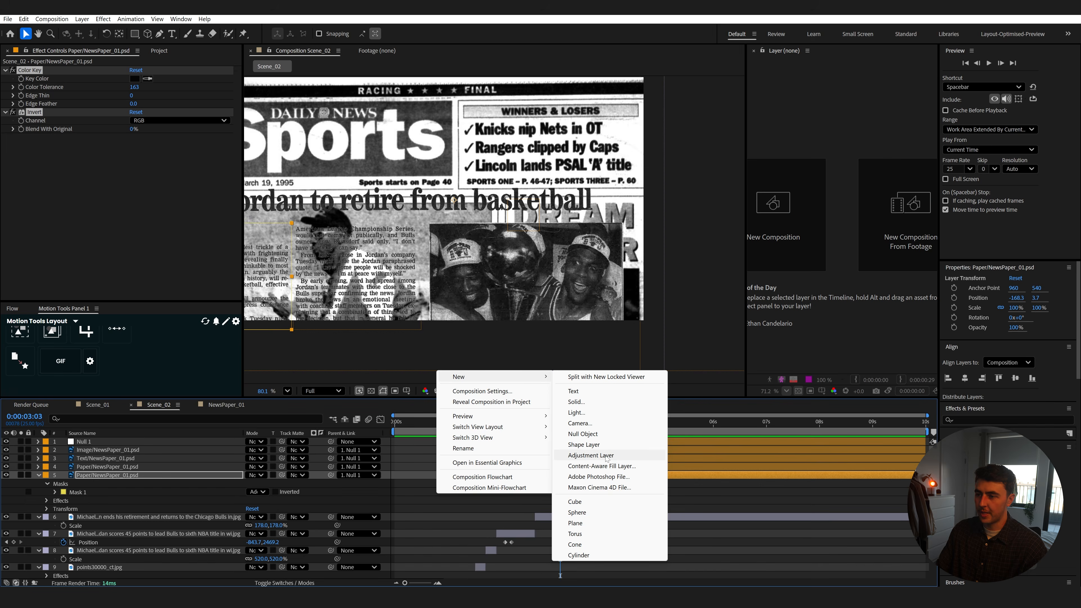
click(606, 456)
drag(144, 477, 150, 490)
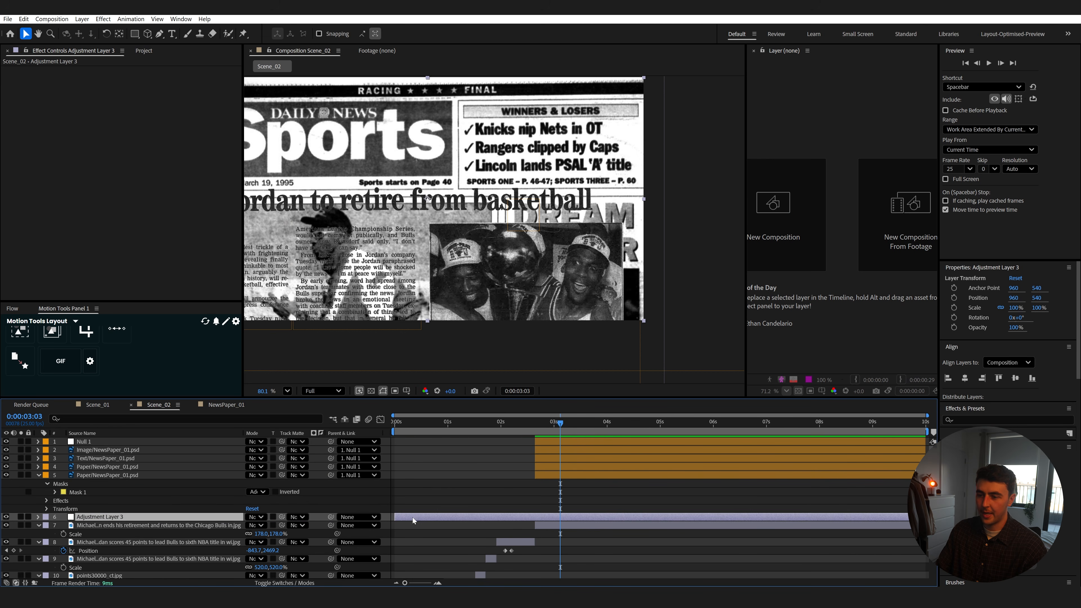
drag(397, 516, 535, 516)
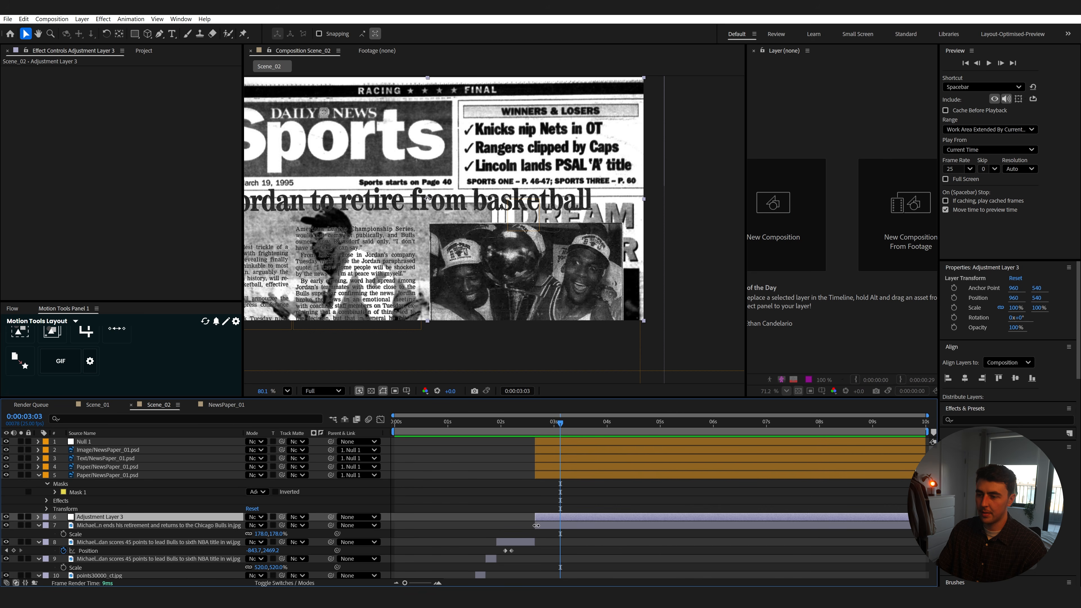
Label the Daily News layer Red and move the Image/NewsPaper_01.psd layer beneath the adjustment layer.
click(96, 524)
click(46, 525)
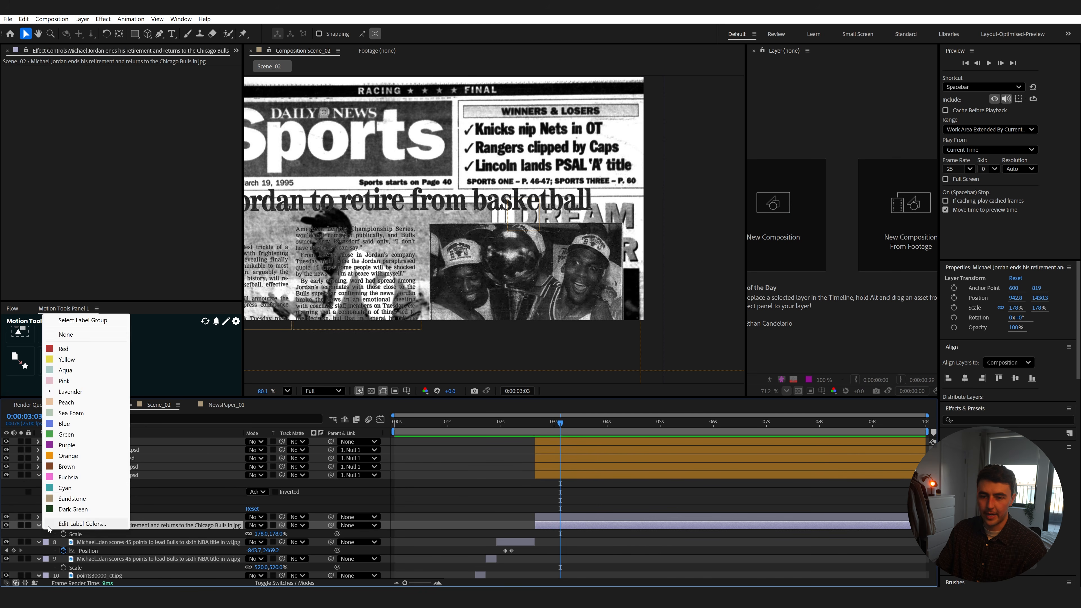
click(63, 348)
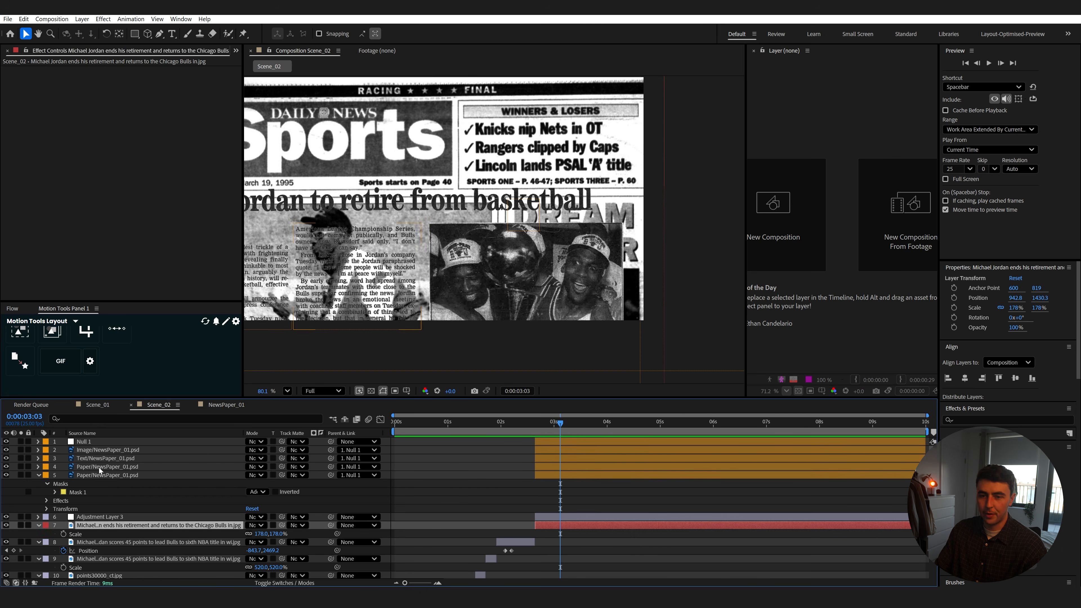
click(98, 449)
drag(113, 450, 109, 523)
Apply Fast Box Blur to the adjustment layer with a Blur Radius of 10.
click(585, 510)
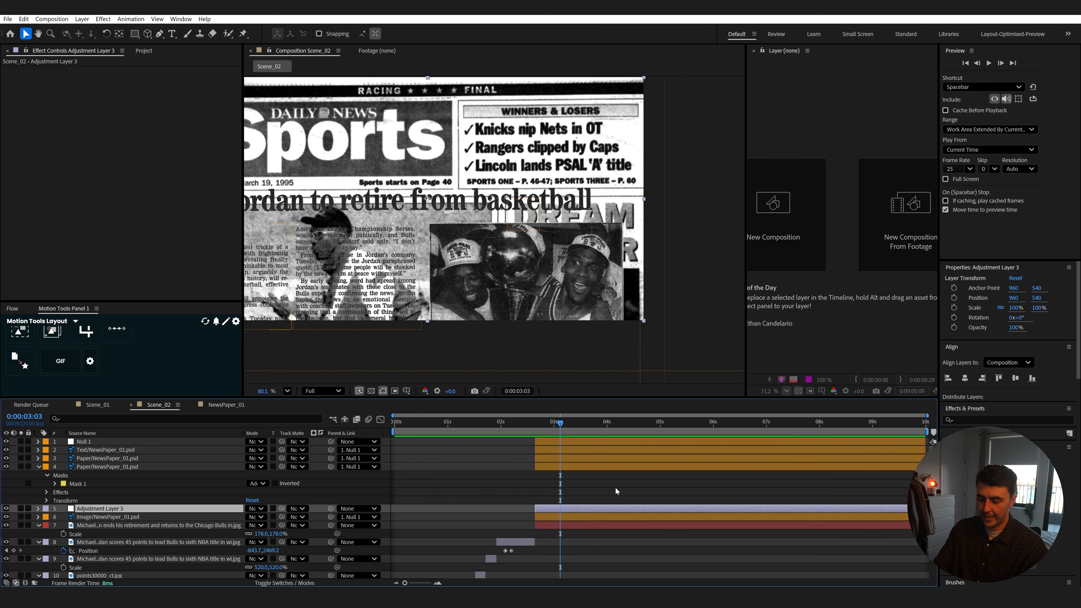
key(ctrl+space)
text(fast)
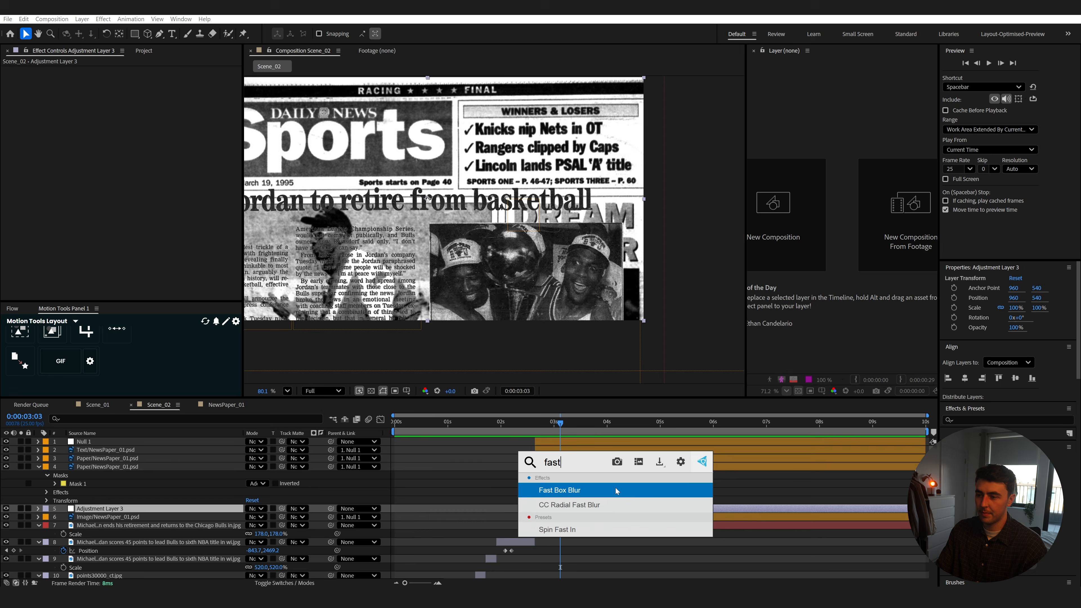
click(616, 487)
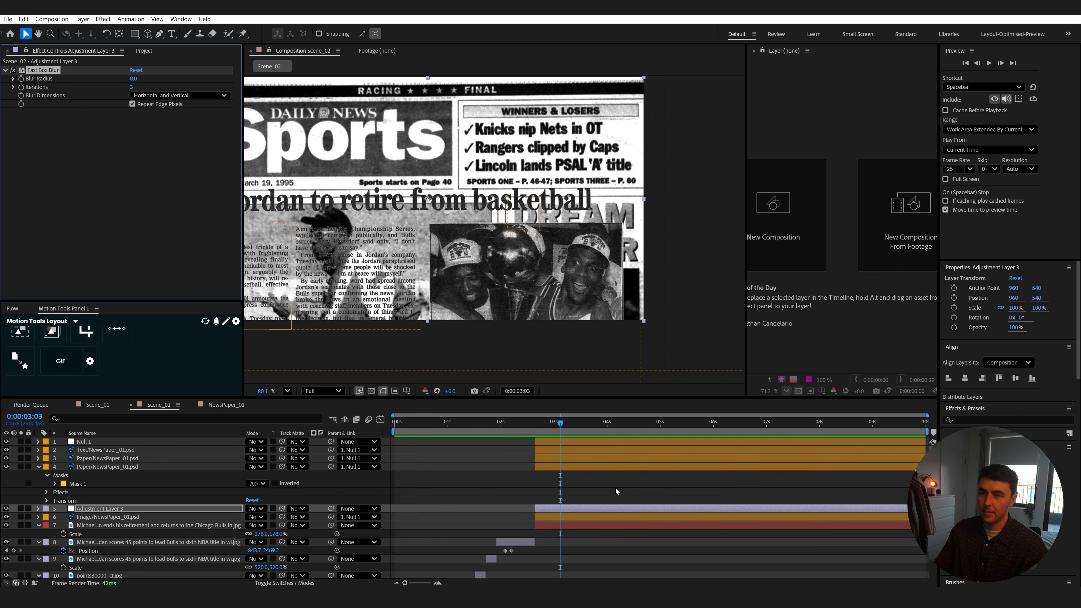
drag(146, 79, 127, 80)
scroll(486, 235, down, 3)
scroll(488, 236, up, 3)
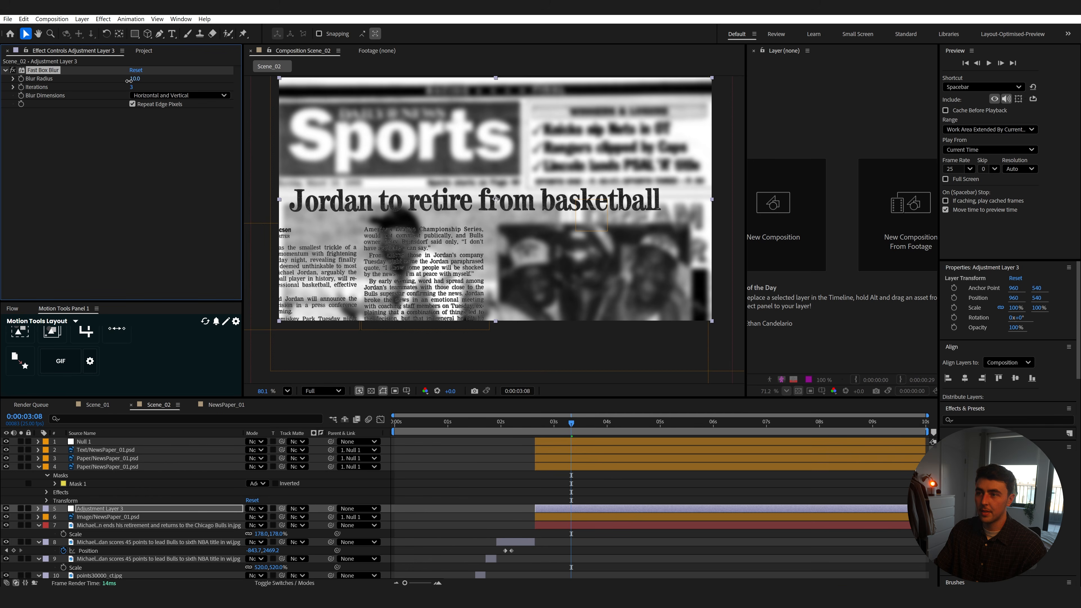
Keyframe the headline layer's Scale from 153% at 0:00:02:16 to 100% at 0:00:03:05.
click(105, 451)
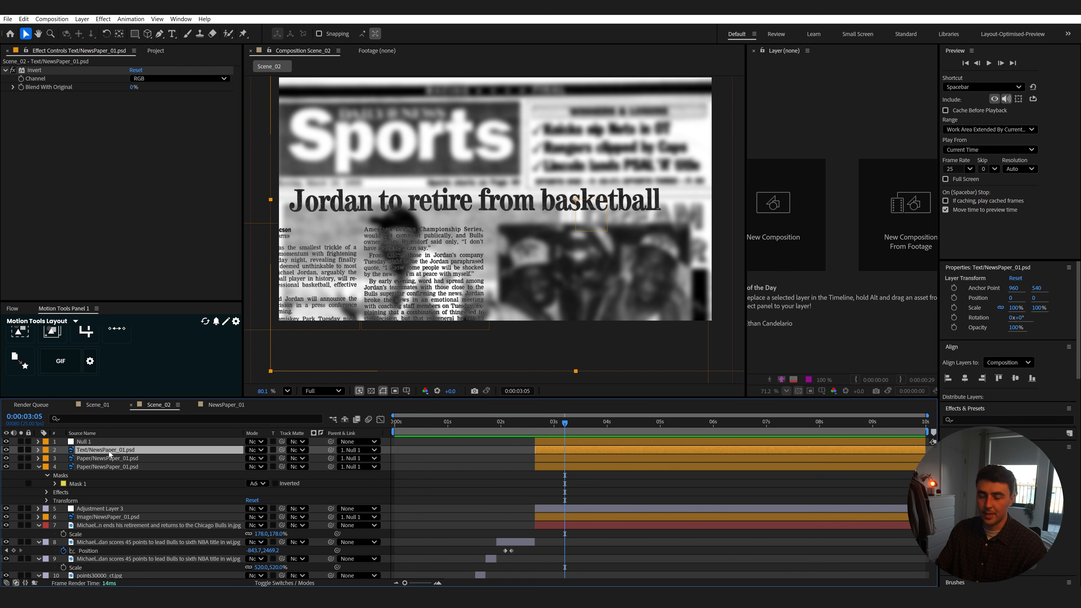
key(s)
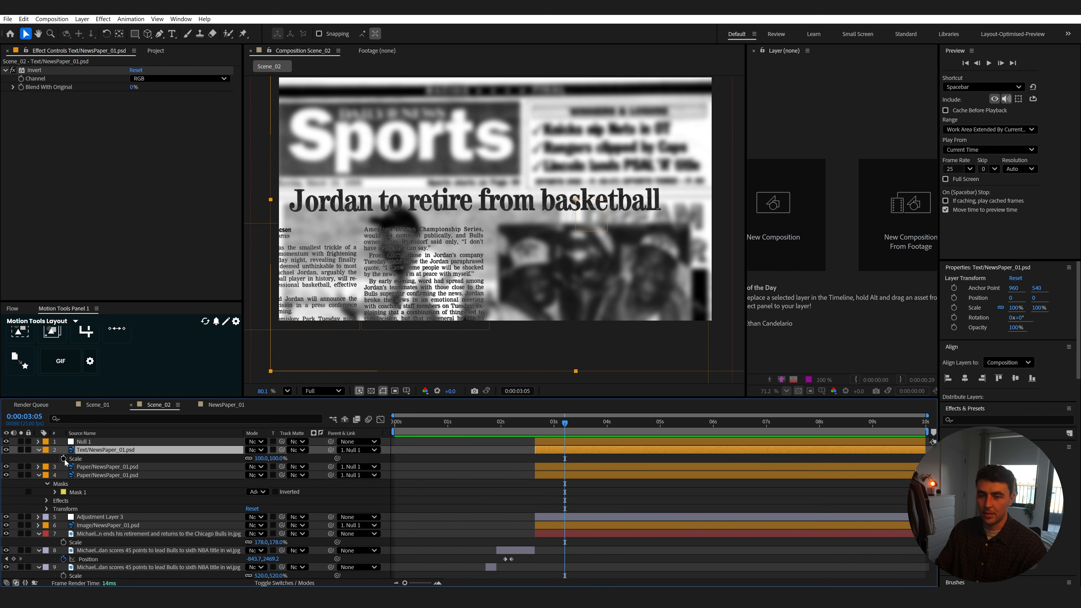
click(64, 459)
key(Page_Up)
key(Page_Up)
key(Page_Up)
key(Page_Up)
key(Page_Up)
key(Page_Up)
key(Page_Up)
key(Page_Up)
key(Page_Up)
key(Page_Up)
key(Page_Up)
key(Page_Up)
key(Page_Up)
key(Page_Up)
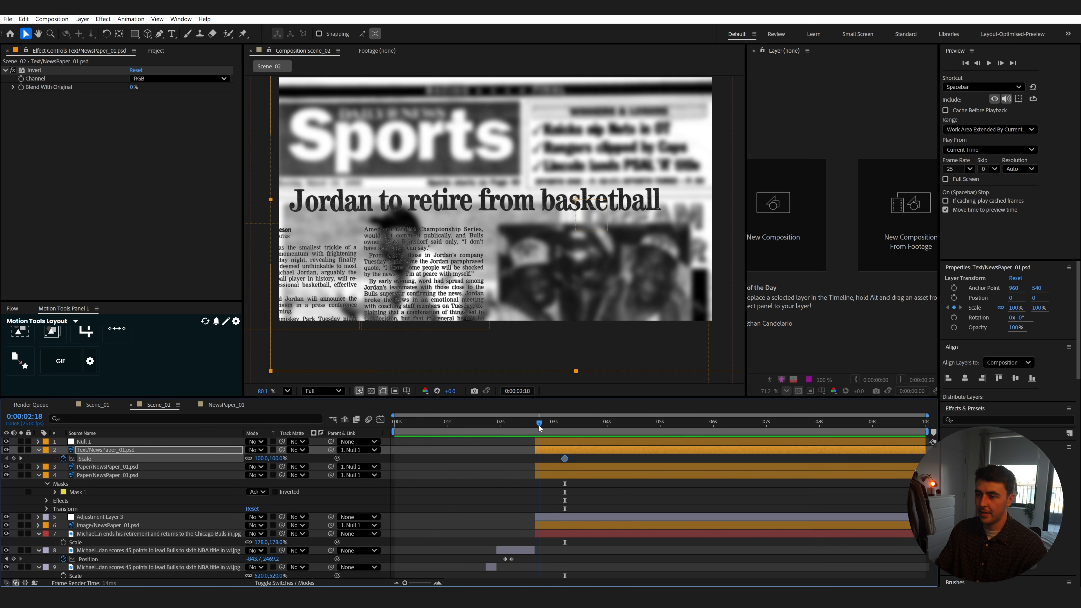
drag(277, 459, 559, 461)
Ease both headline Scale keyframes with the 0.90, 0.00, 0.10, 1.00 Flow curve and preview the animation.
shift+click(565, 458)
click(12, 309)
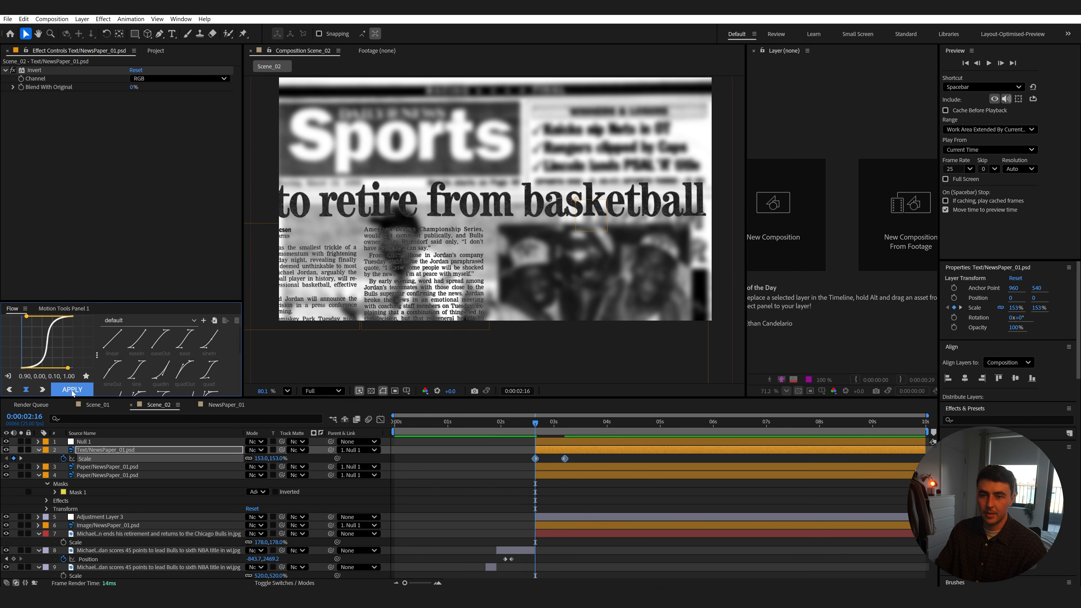
key(space)
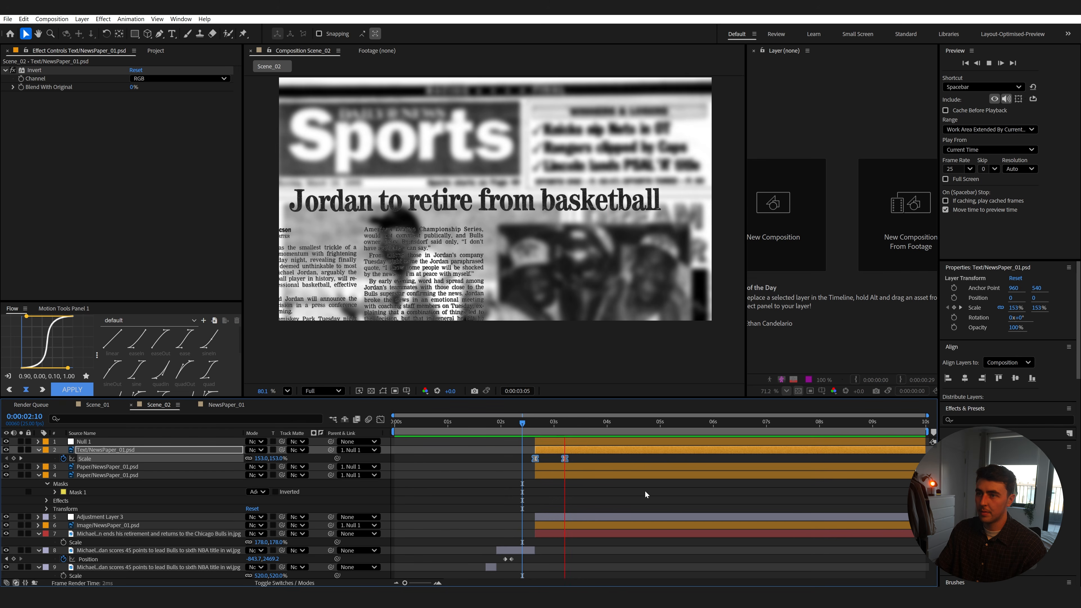
key(space)
key(space)
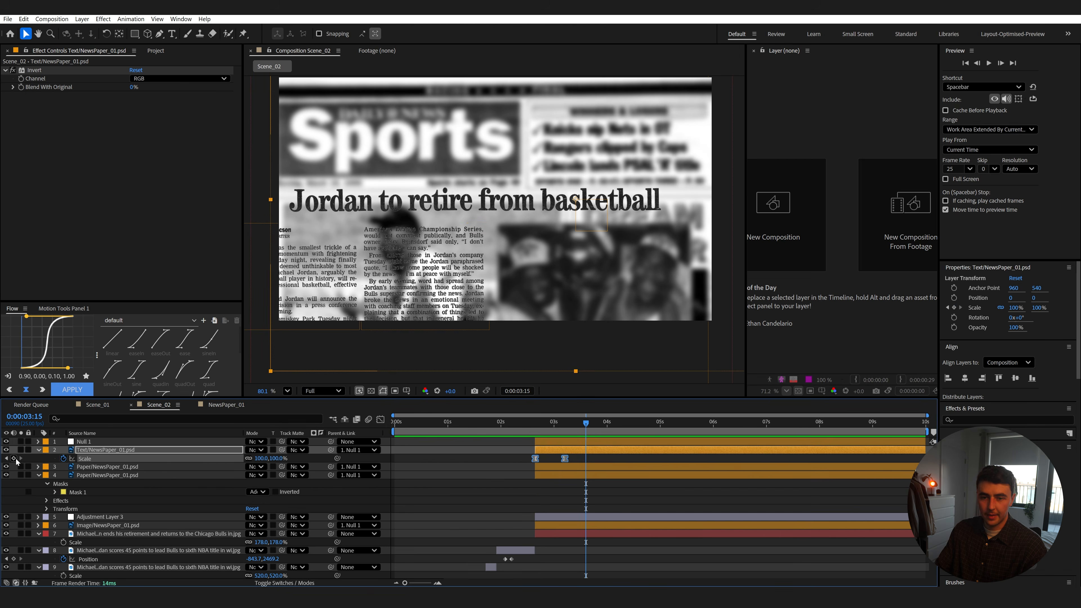
Keyframe the headline to shrink from 100% to 23% scale and fade from 100% to 0% opacity between 0:00:03:15 and 0:00:04:02.
drag(587, 424, 613, 435)
drag(278, 459, 248, 469)
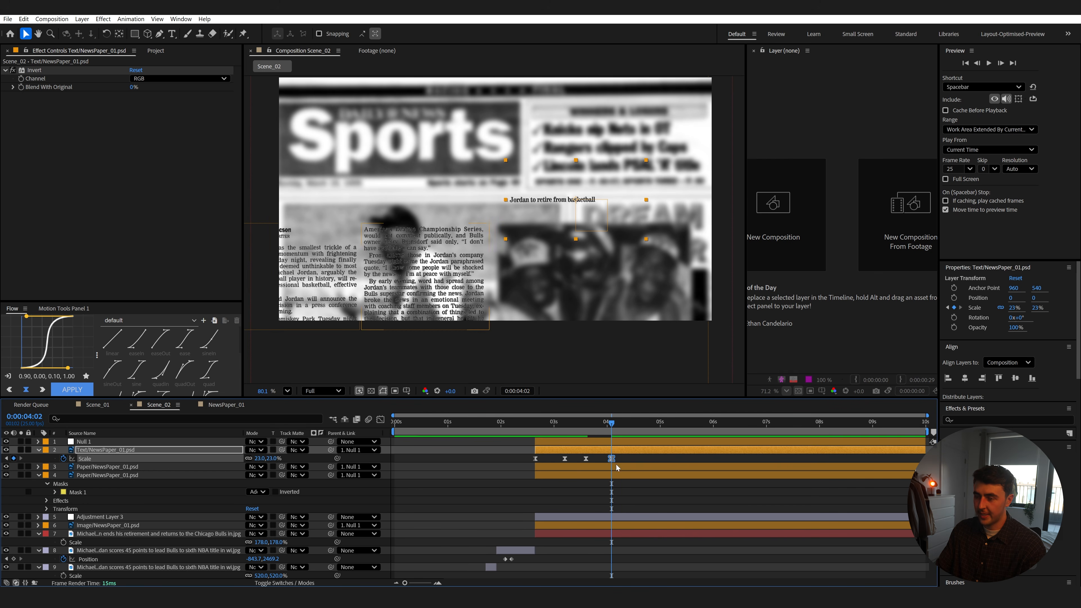
key(t)
key(alt+shift+t)
key(u)
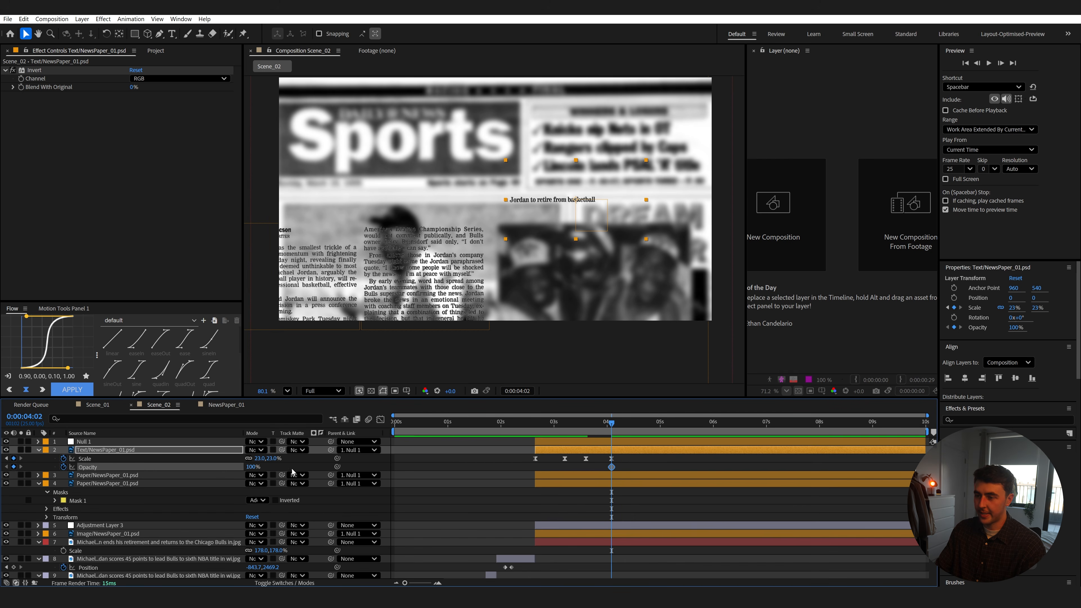
drag(612, 467, 586, 467)
drag(251, 468, 202, 469)
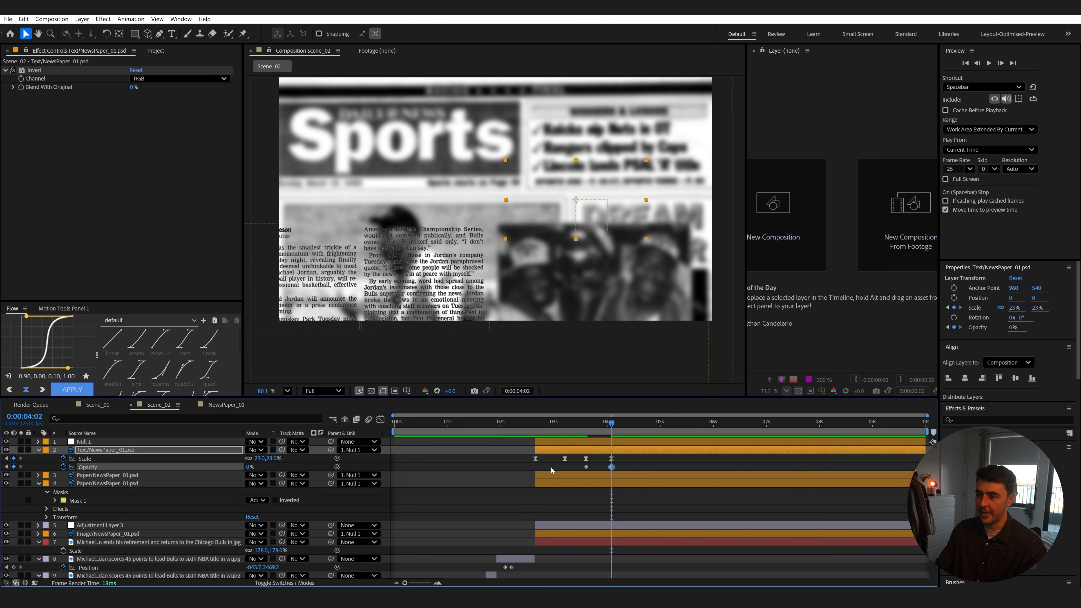
Copy the headline's Opacity keyframes to both article-column layers, starting at 0:00:03:15, and select the adjustment layer.
click(592, 476)
click(586, 426)
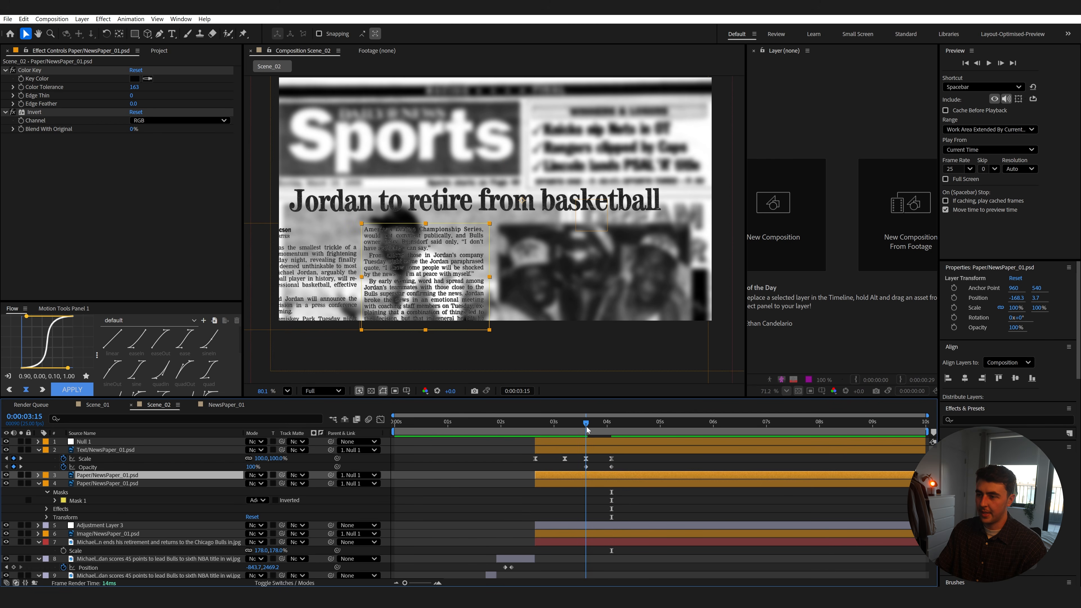
click(588, 526)
click(575, 475)
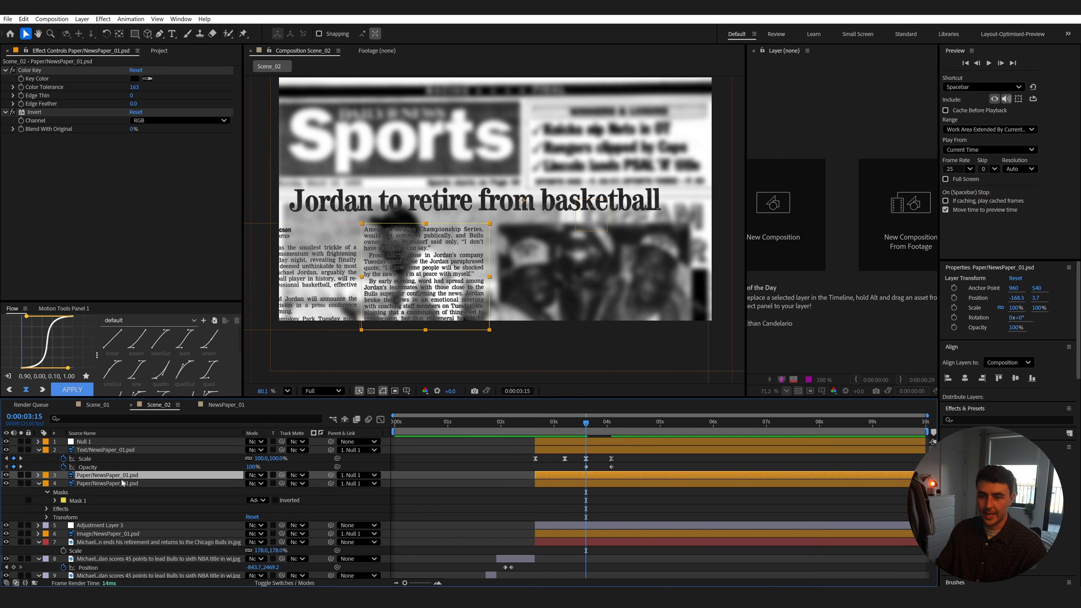
shift+click(93, 484)
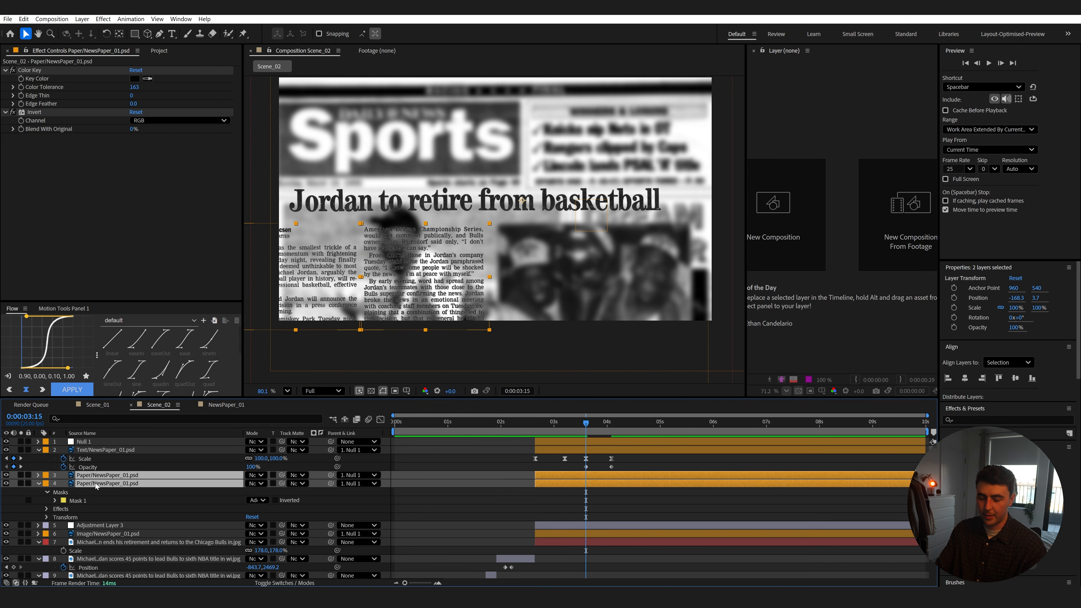
key(t)
click(97, 467)
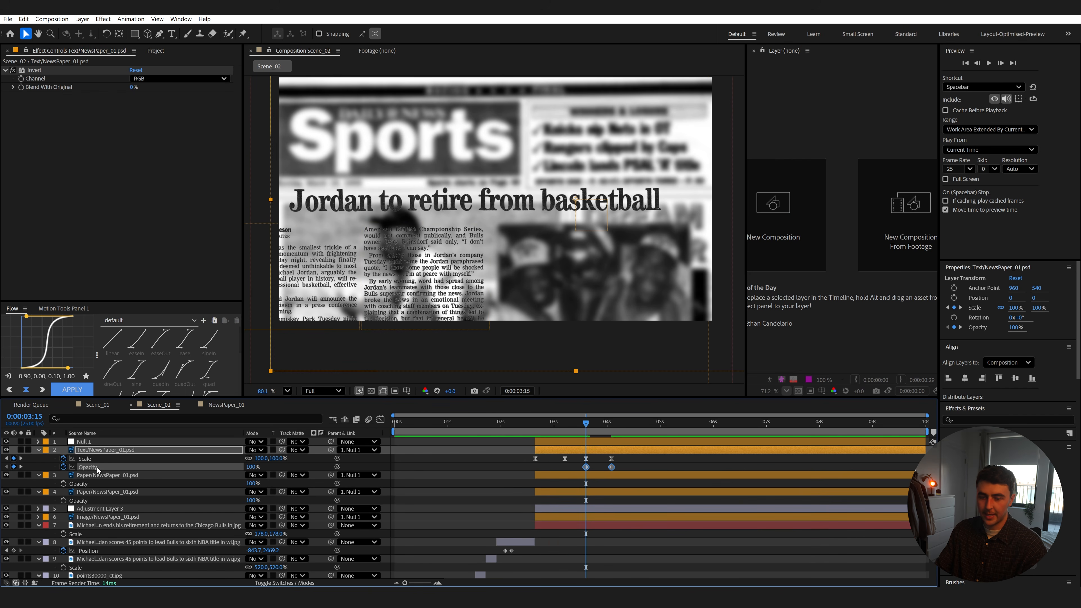
key(ctrl+c)
click(95, 476)
shift+click(96, 492)
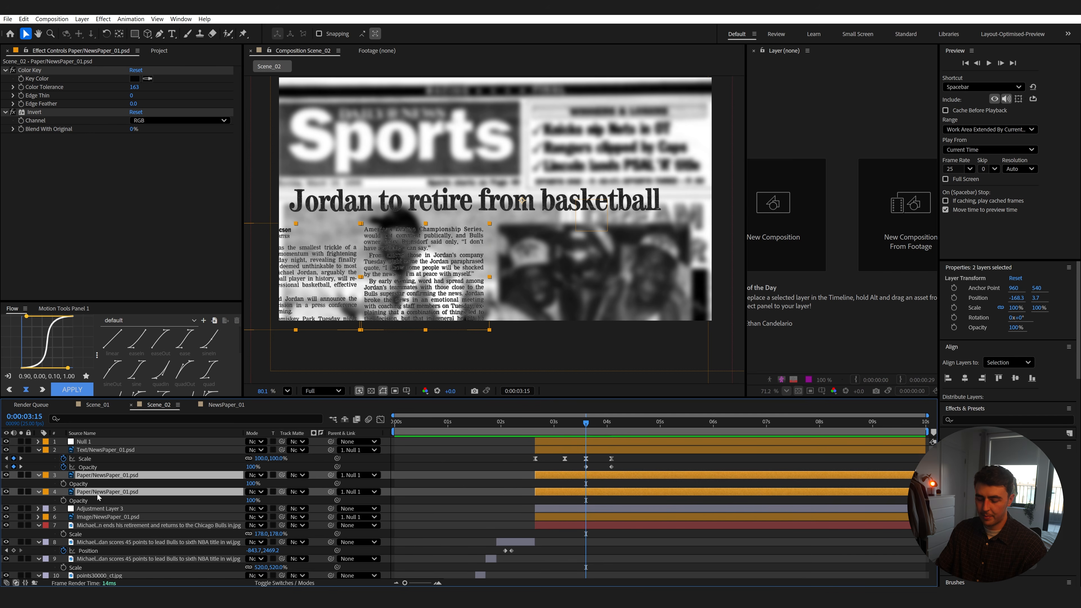
key(ctrl+v)
click(586, 509)
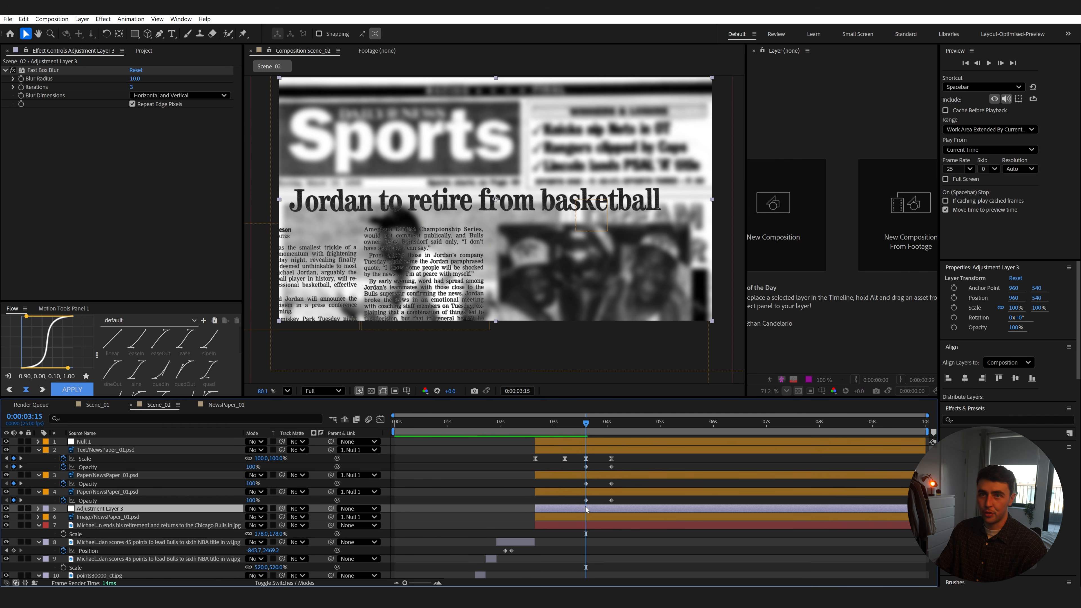
Keyframe the adjustment layer's Fast Box Blur radius from 10 at 0:00:03:15 to 0 at 0:00:04:02, and preview it.
click(42, 70)
drag(589, 421, 614, 433)
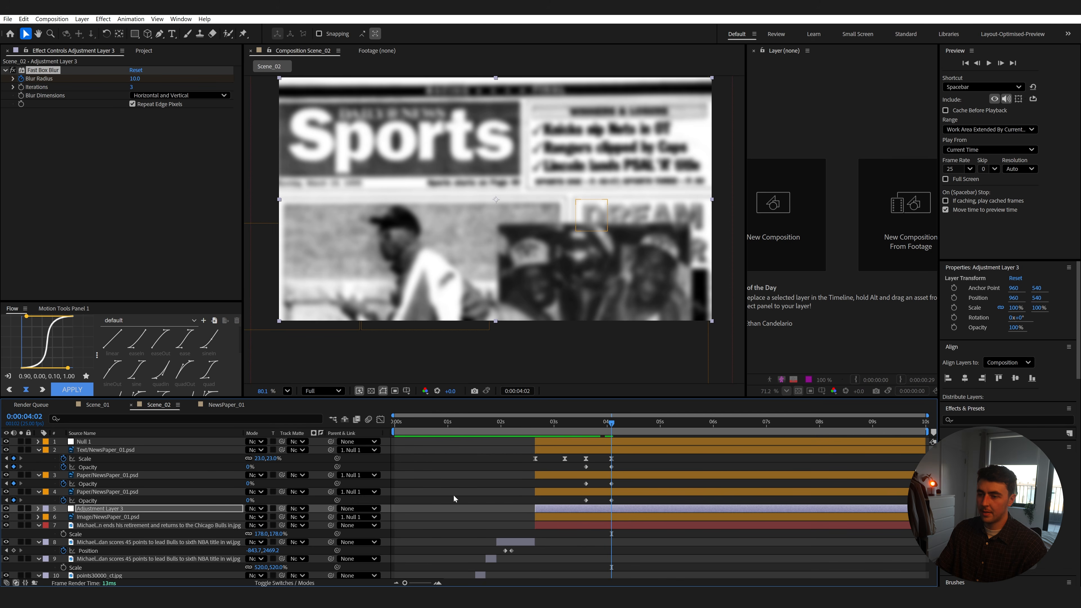
key(u)
click(251, 525)
key(Return)
click(568, 424)
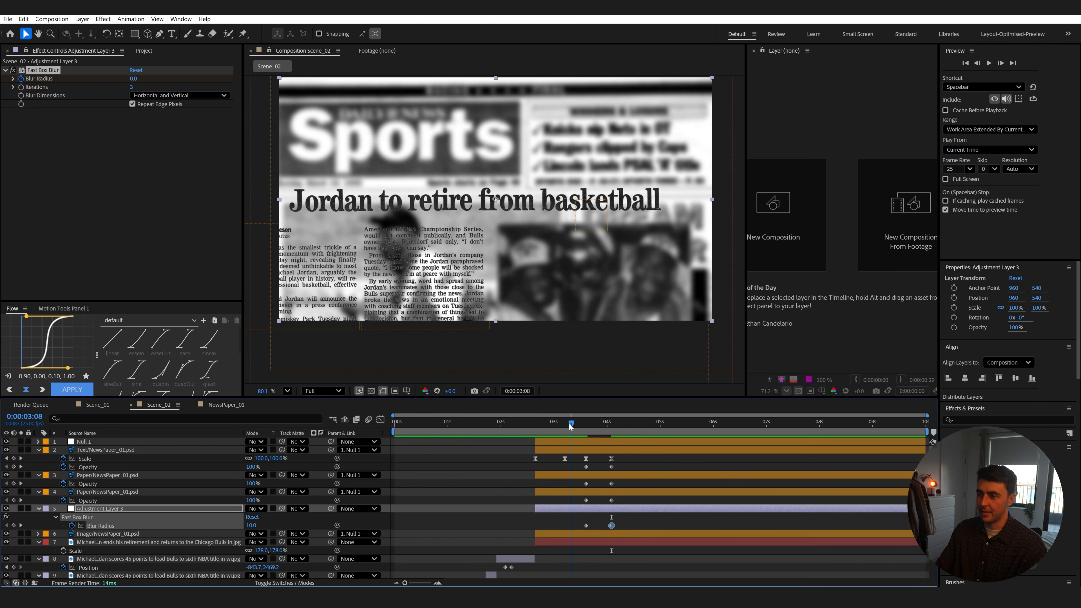
key(space)
key(space)
Move the headline, column and blur end keyframes to just before 0:00:04:00, and ease the Opacity and Blur Radius keyframes with the Flow curve.
drag(603, 455, 605, 526)
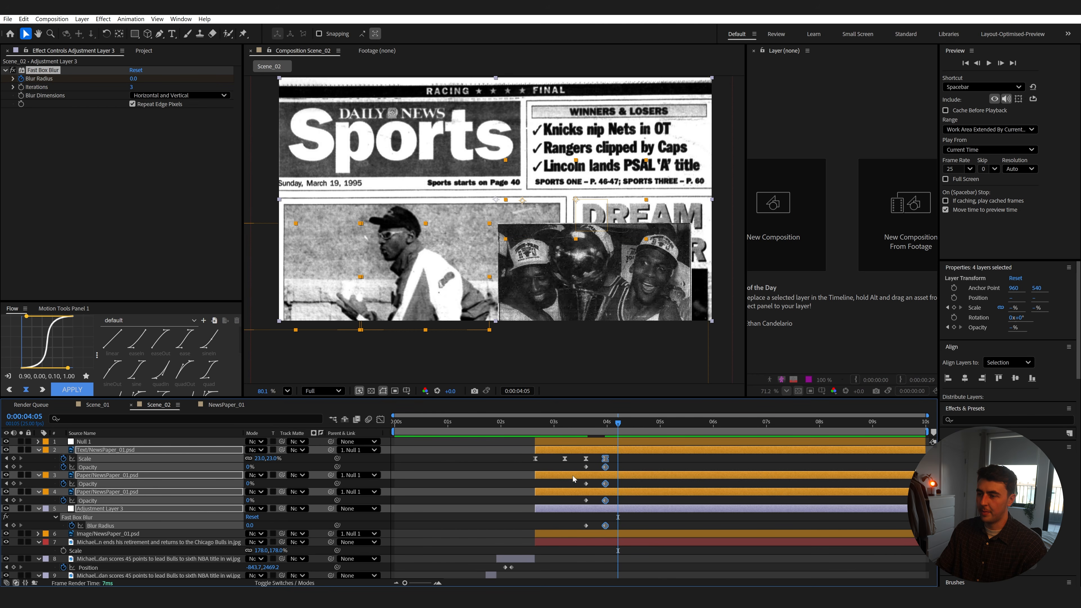
drag(571, 463, 625, 538)
click(72, 389)
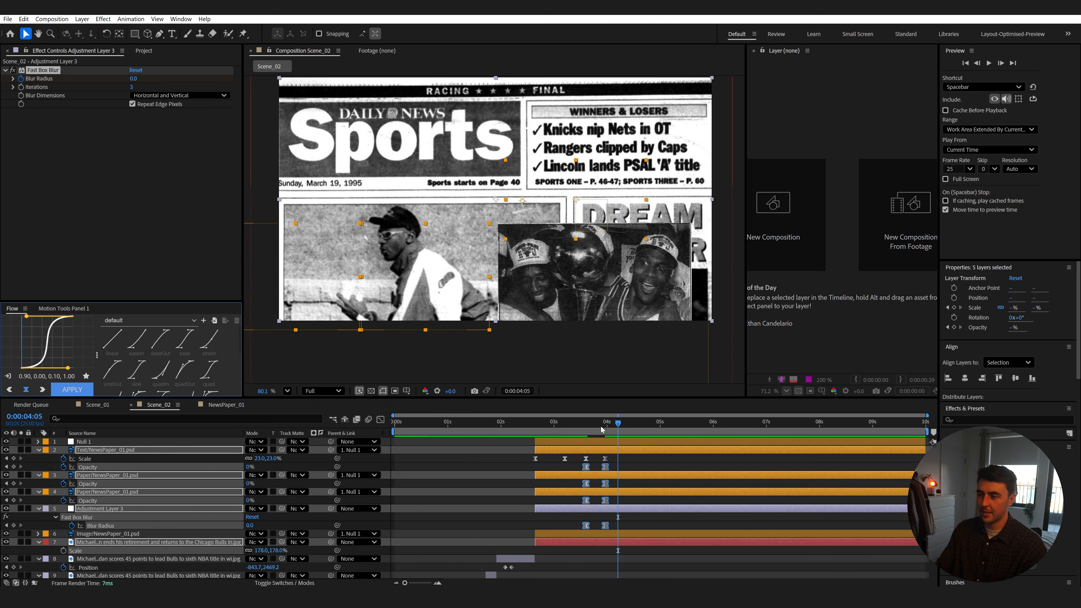
key(space)
click(520, 432)
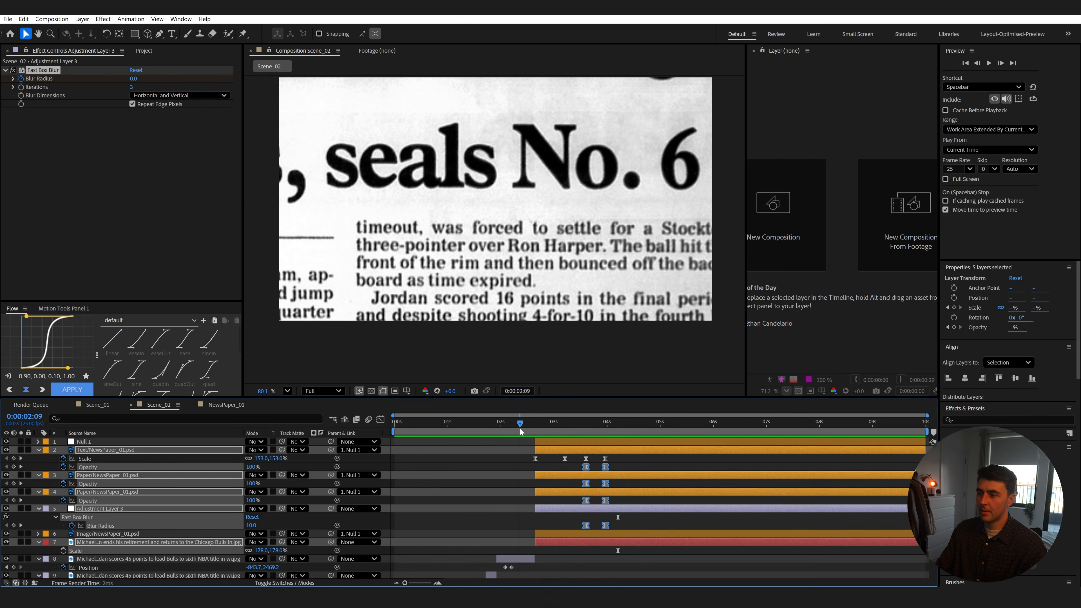
key(space)
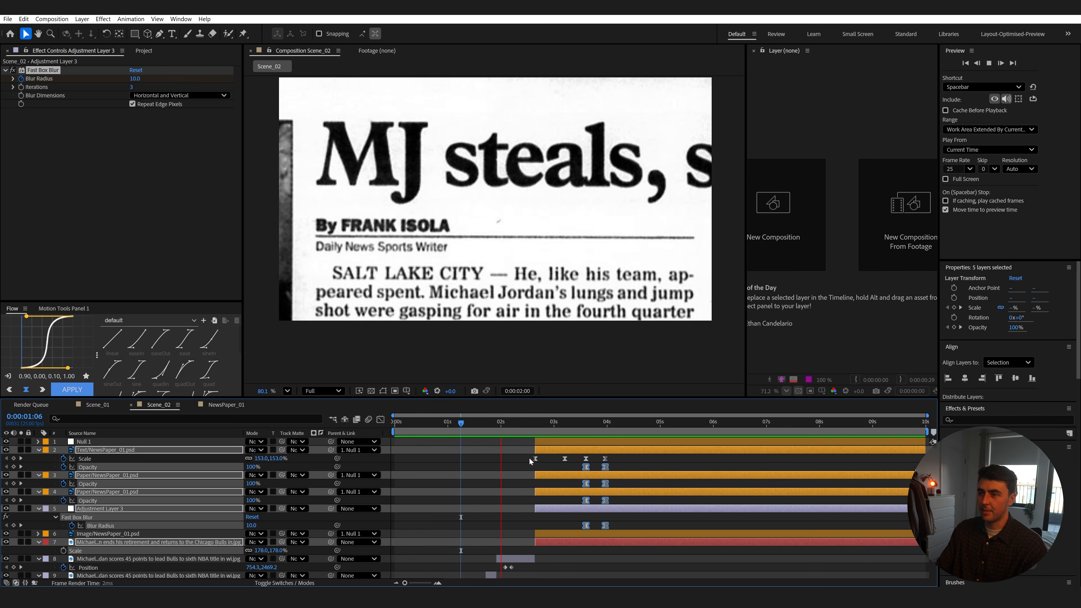
Parent both article-column layers to the headline text layer and preview the result.
click(551, 476)
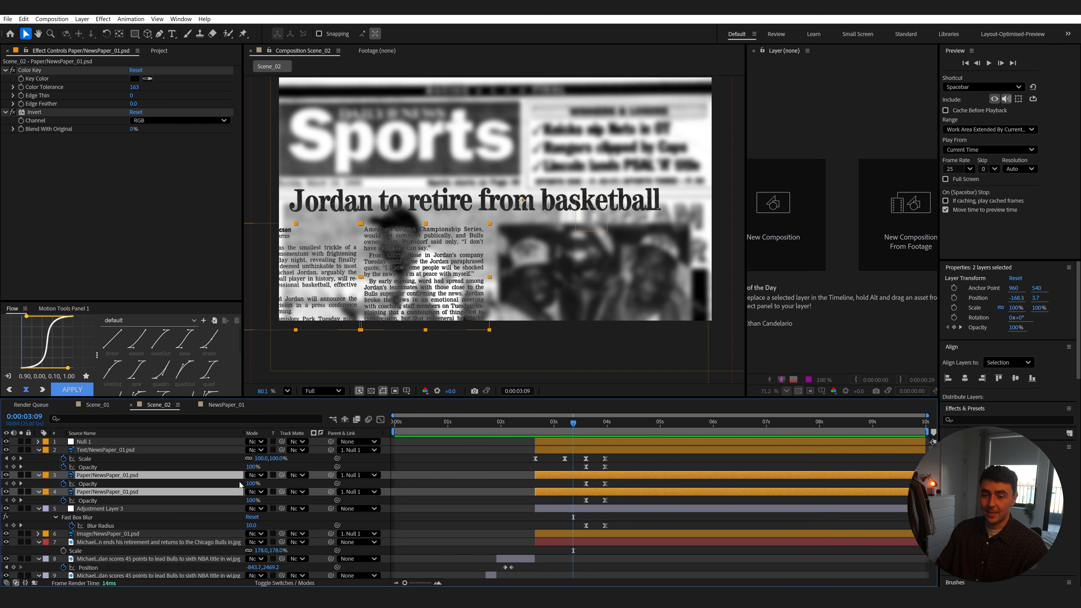
drag(330, 474, 102, 449)
key(space)
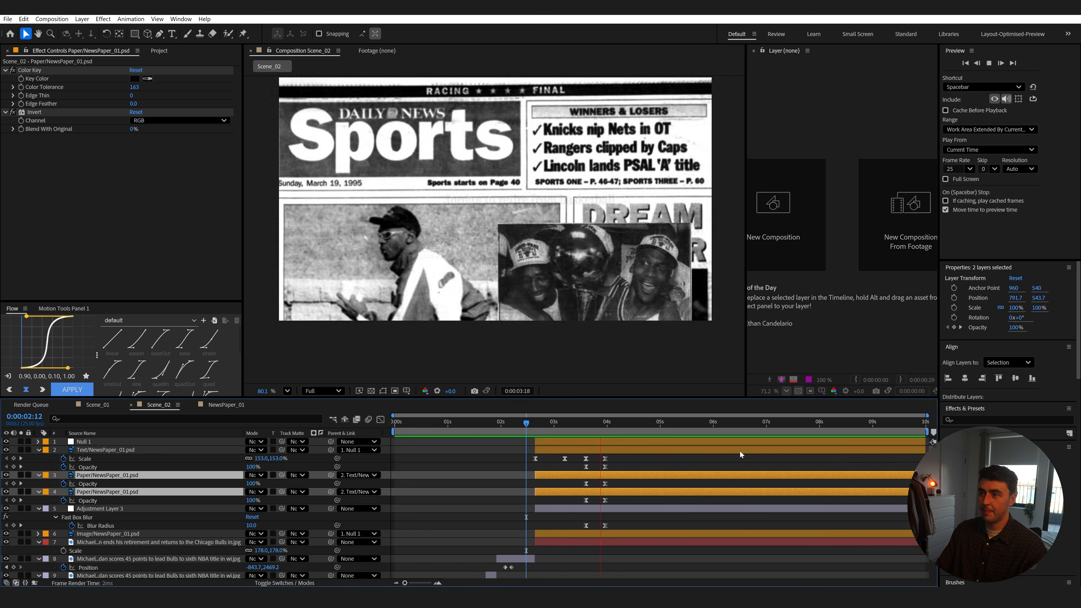
click(589, 297)
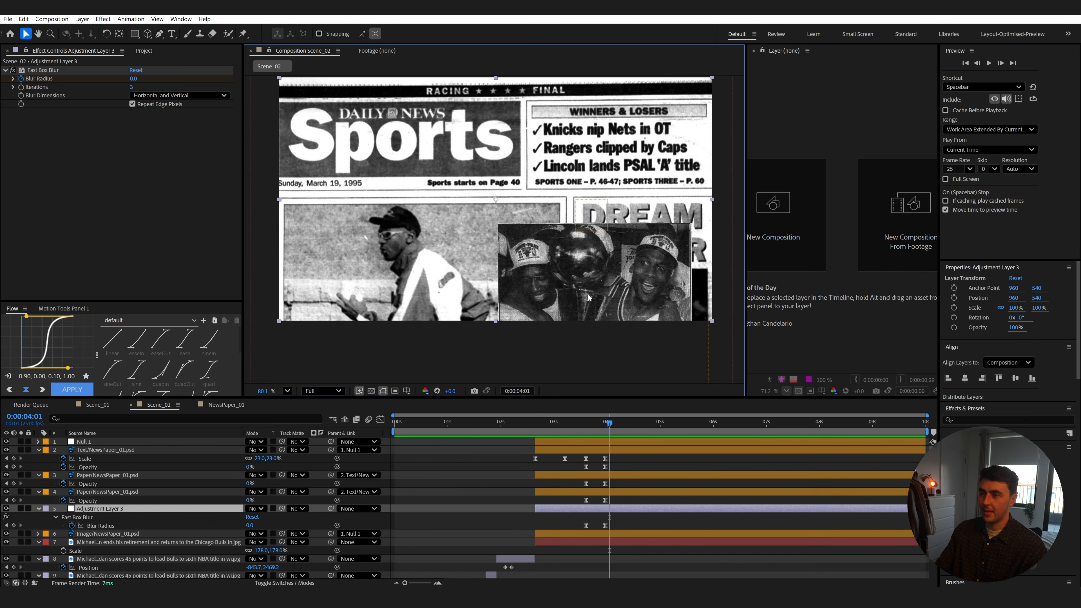
Add starting Position and Scale keyframes to the Image/NewsPaper_01.psd layer at 0:00:03:15.
click(127, 535)
key(s)
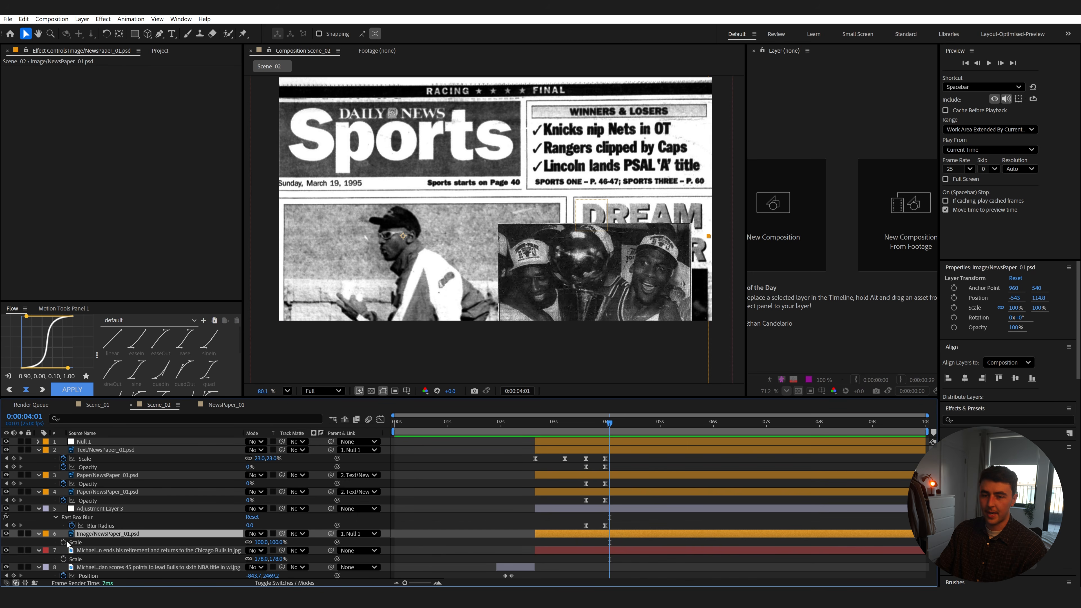
click(64, 542)
key(alt+shift+p)
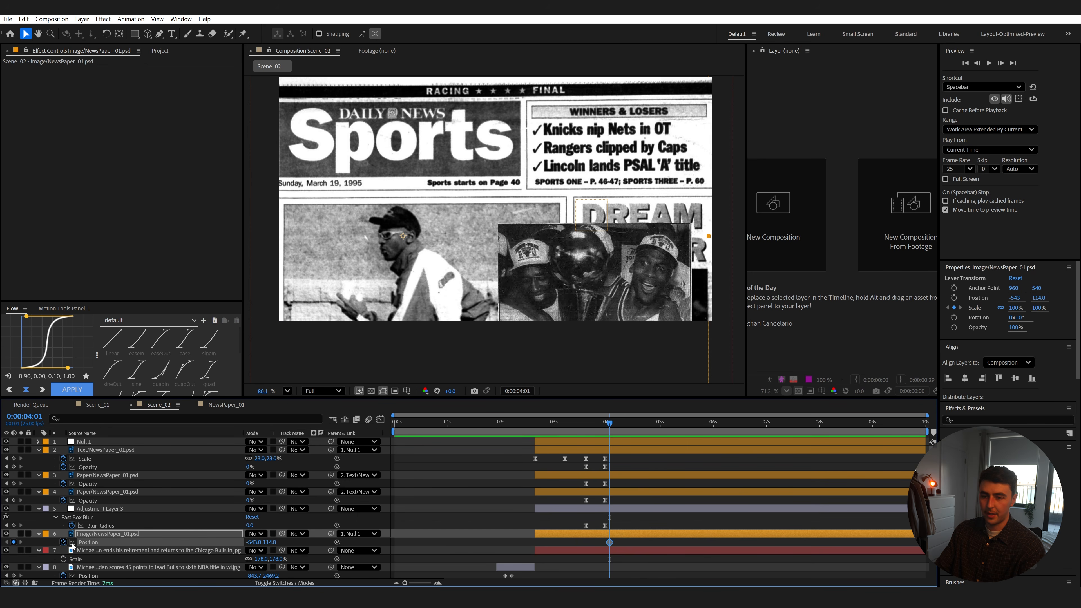
key(j)
drag(622, 542, 586, 546)
key(space)
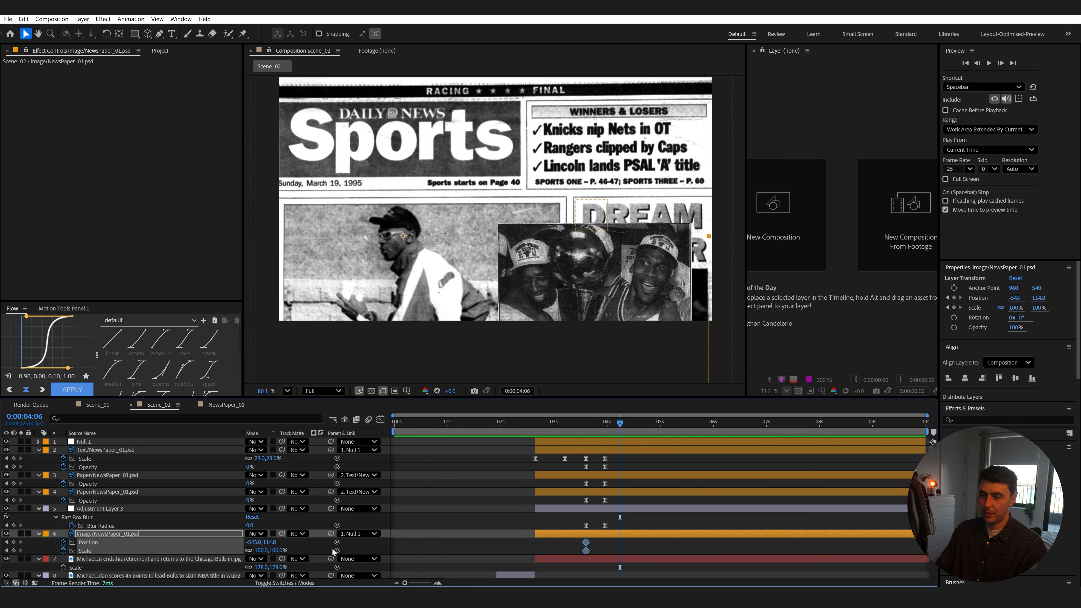
Keyframe the image to 170% scale and a more central position at 0:00:04:06, easing both properties with the Flow curve.
drag(276, 550, 306, 550)
drag(642, 308, 470, 218)
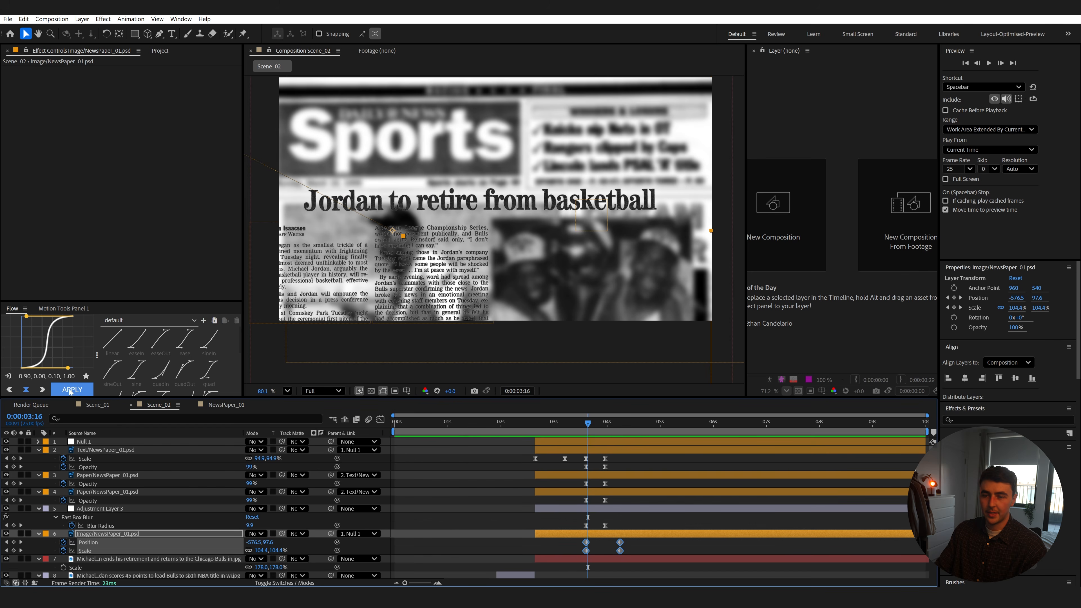
click(70, 389)
key(space)
drag(509, 425, 503, 426)
key(space)
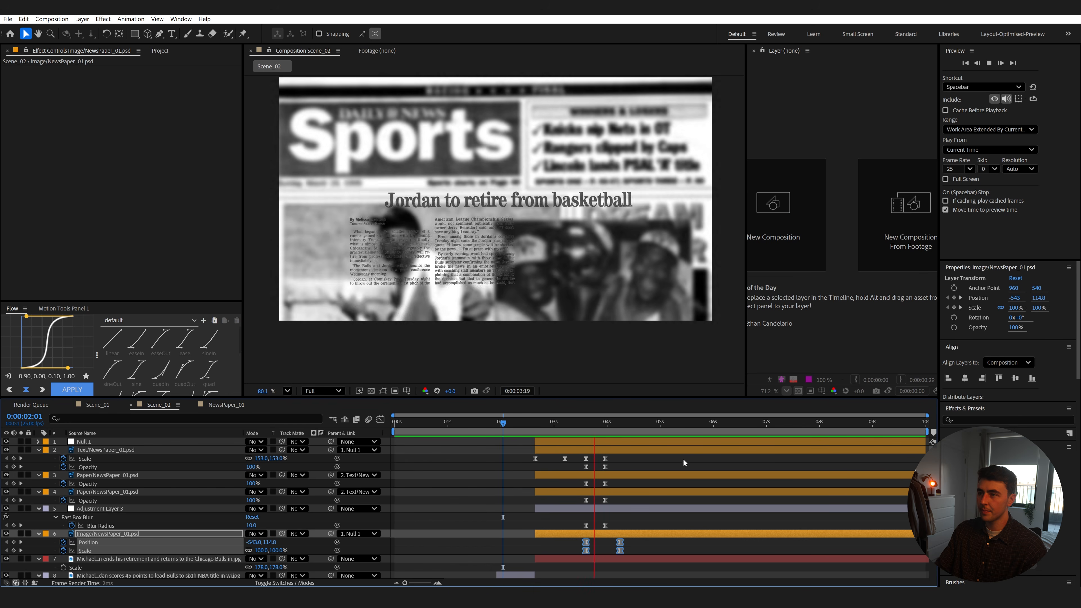
Move the Blur Radius end keyframe to 0:00:04:06 to match the image's keyframes, and preview the whole scene.
drag(605, 525, 619, 525)
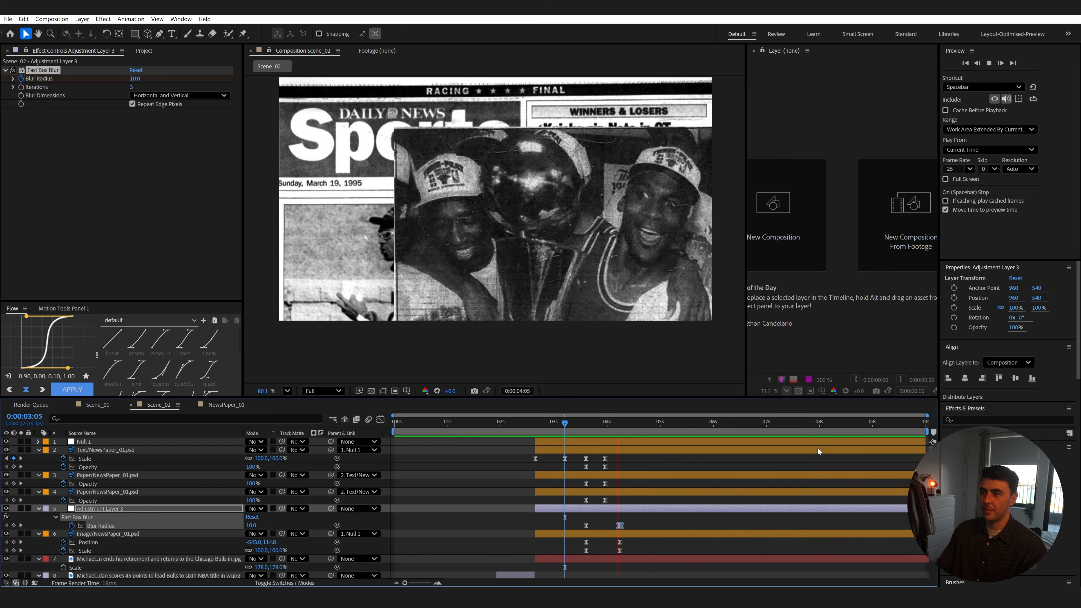
key(space)
drag(554, 422, 399, 426)
key(space)
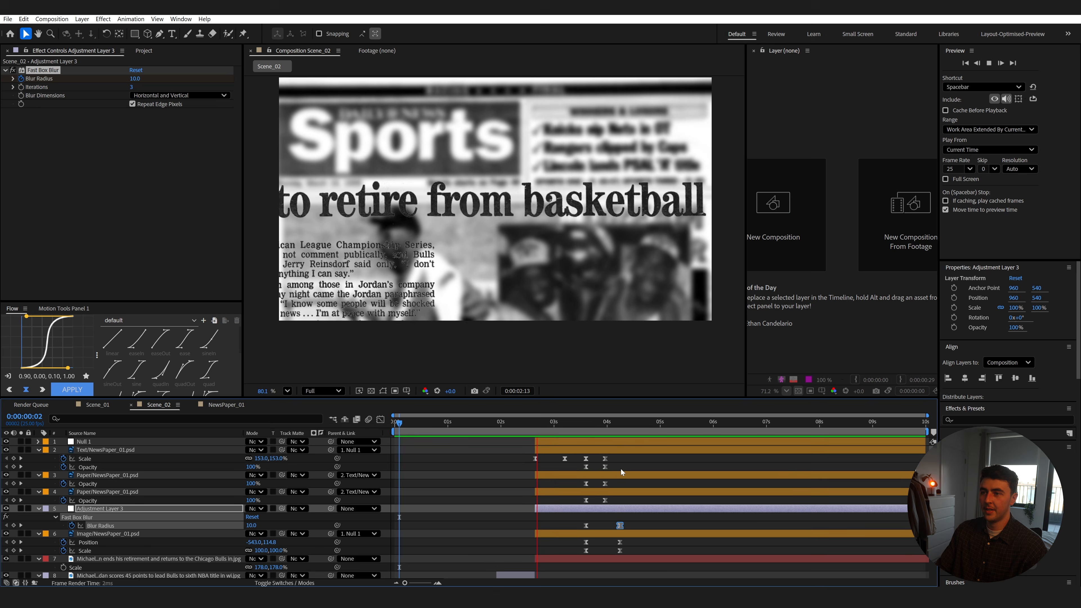
key(space)
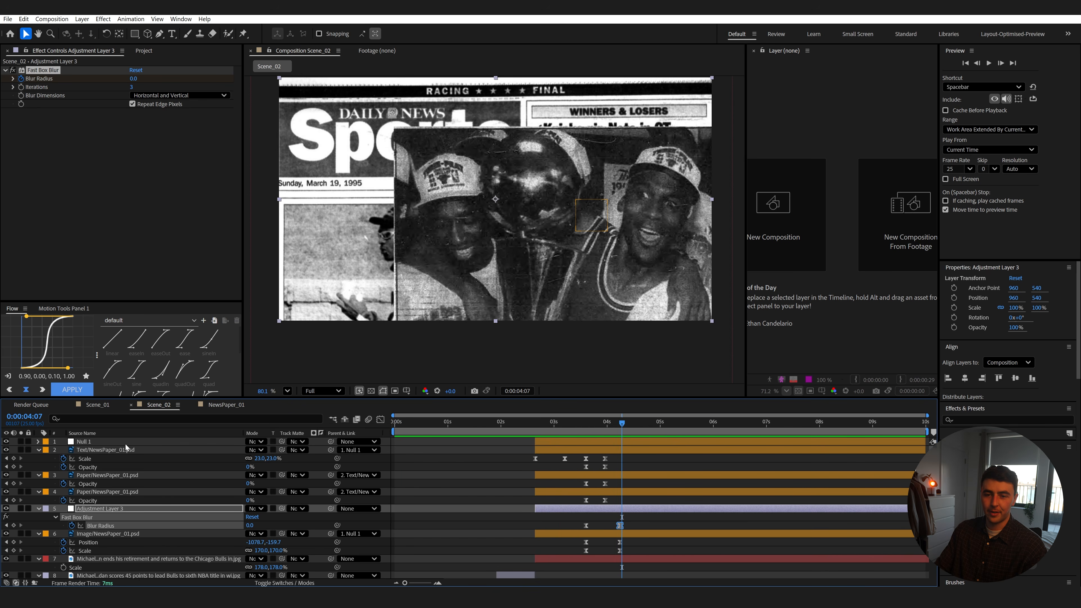
Collapse the revealed properties of every layer in the Scene_02 timeline.
click(38, 449)
click(38, 458)
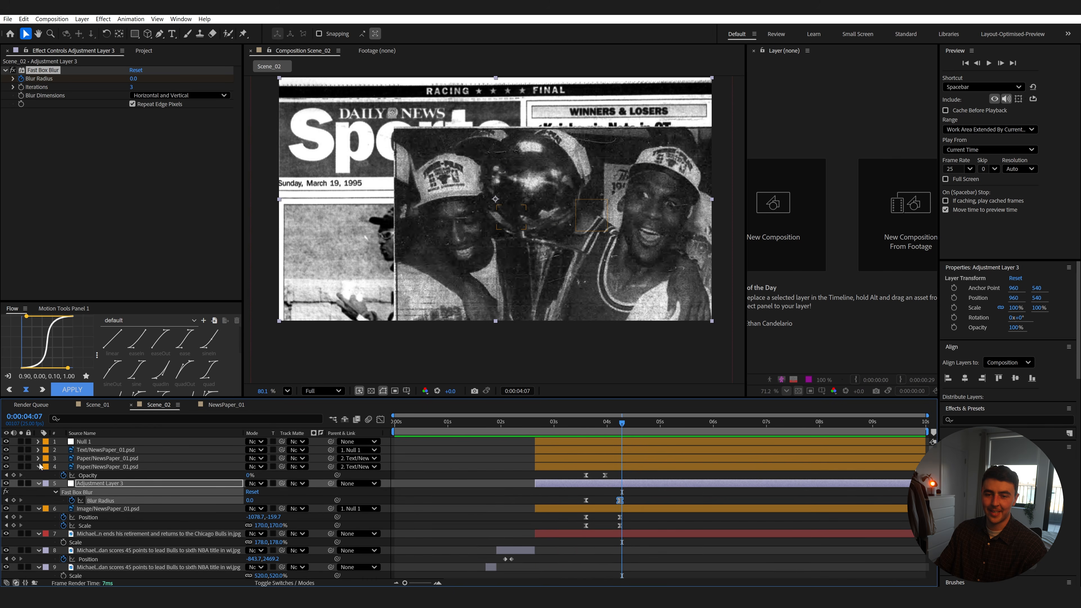
click(38, 466)
click(40, 473)
key(ctrl+a)
key(u)
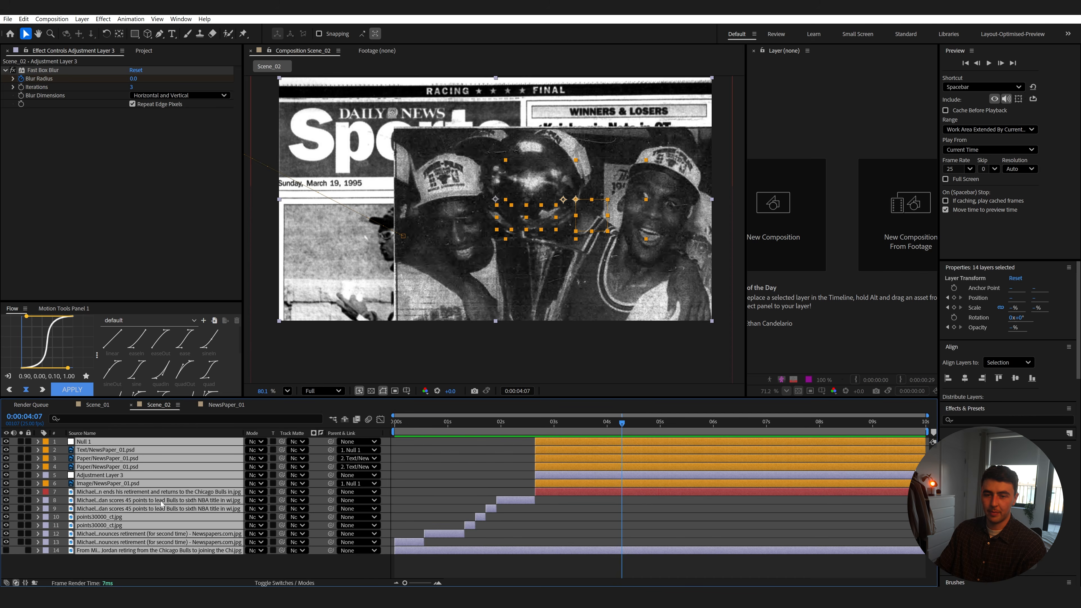
Create a new adjustment layer above all layers in Scene_02.
right_click(163, 567)
mouse_move(193, 452)
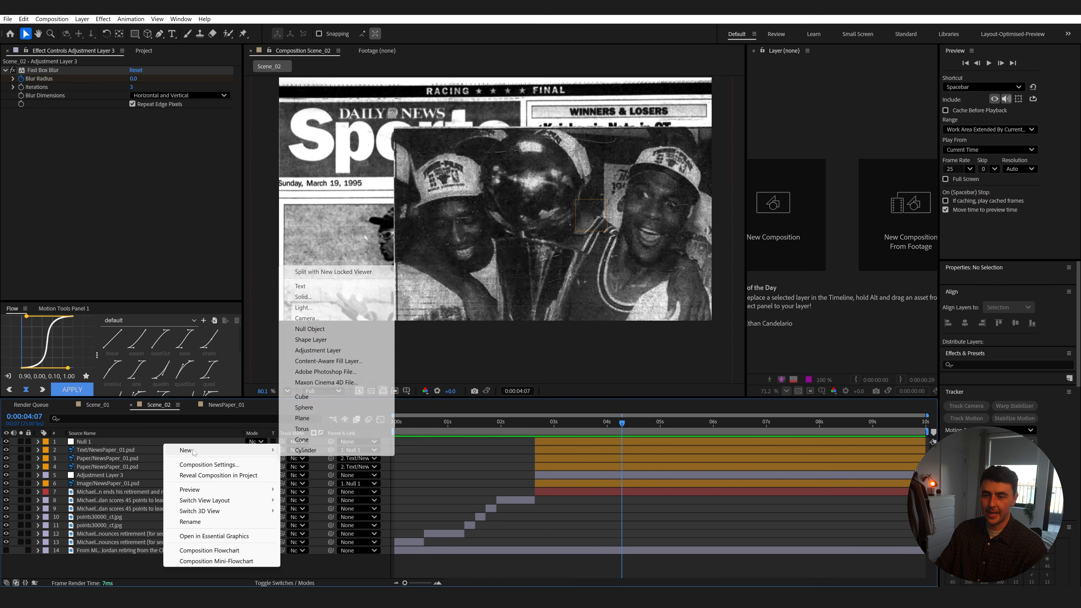
click(317, 350)
Pre-compose the seven closing newspaper layers, from Null 1 down to the red Daily News page, as End_Paper.
click(588, 449)
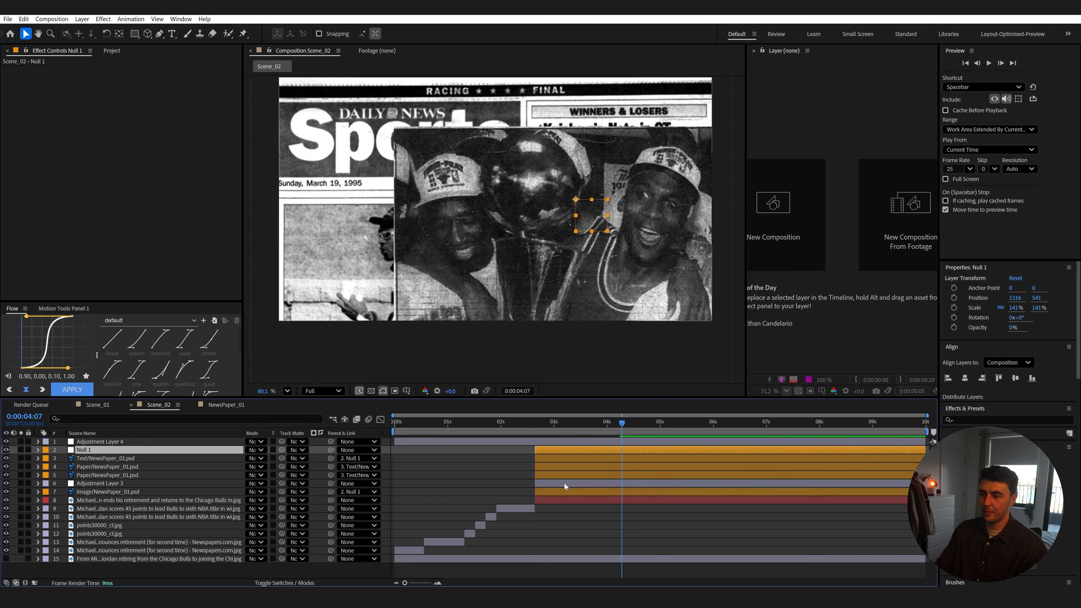
shift+click(551, 498)
right_click(562, 499)
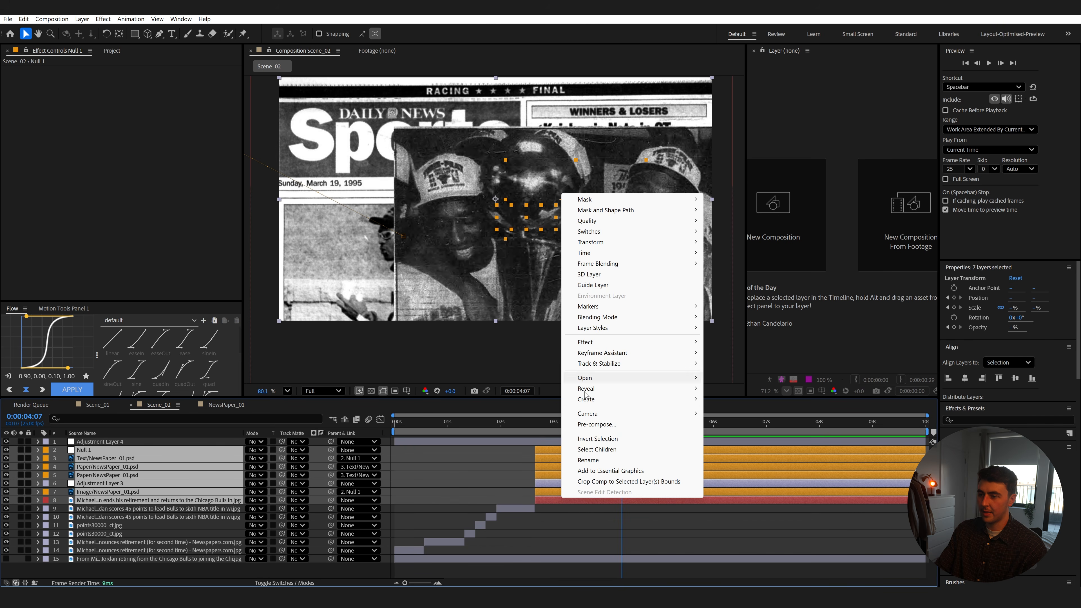
click(607, 424)
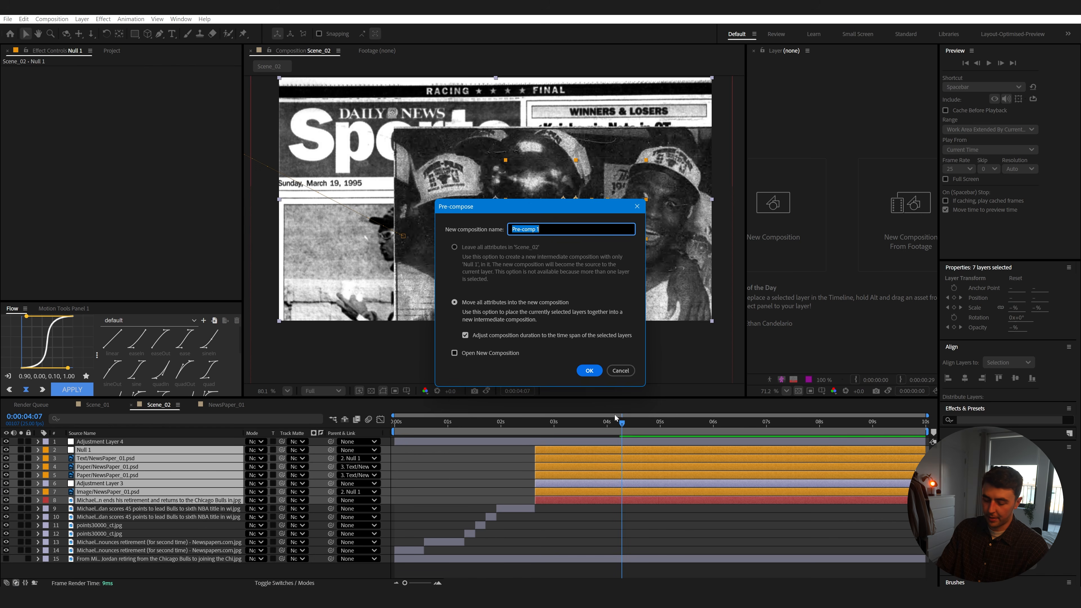
text(End_Paper)
key(Return)
Pre-compose the four short newspaper clips directly before End_Paper as Quick_Cuts_Paper.
click(520, 425)
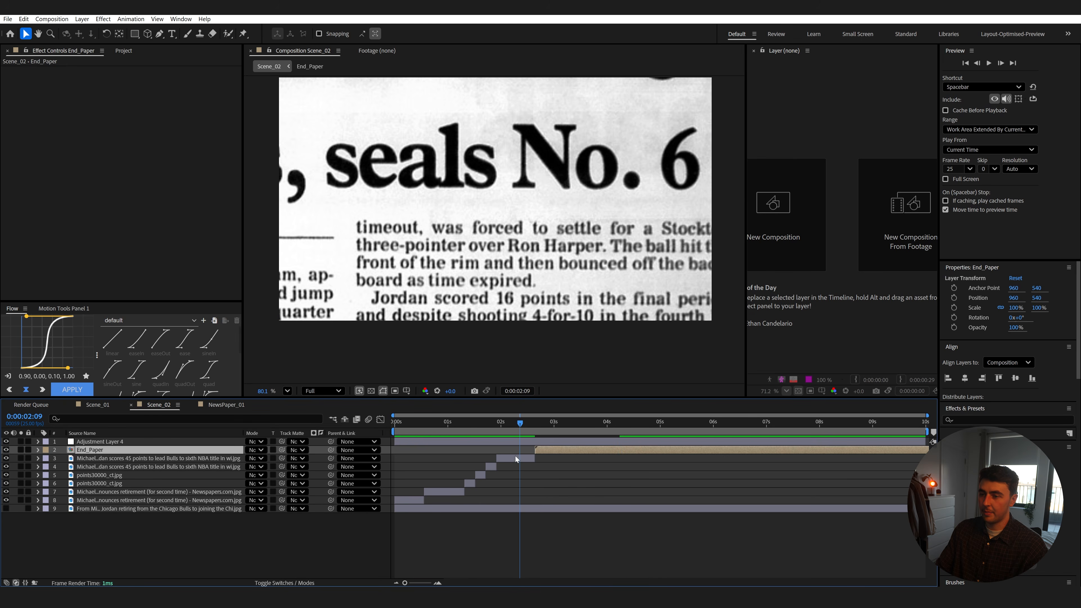
click(515, 458)
shift+click(469, 486)
right_click(471, 485)
click(493, 404)
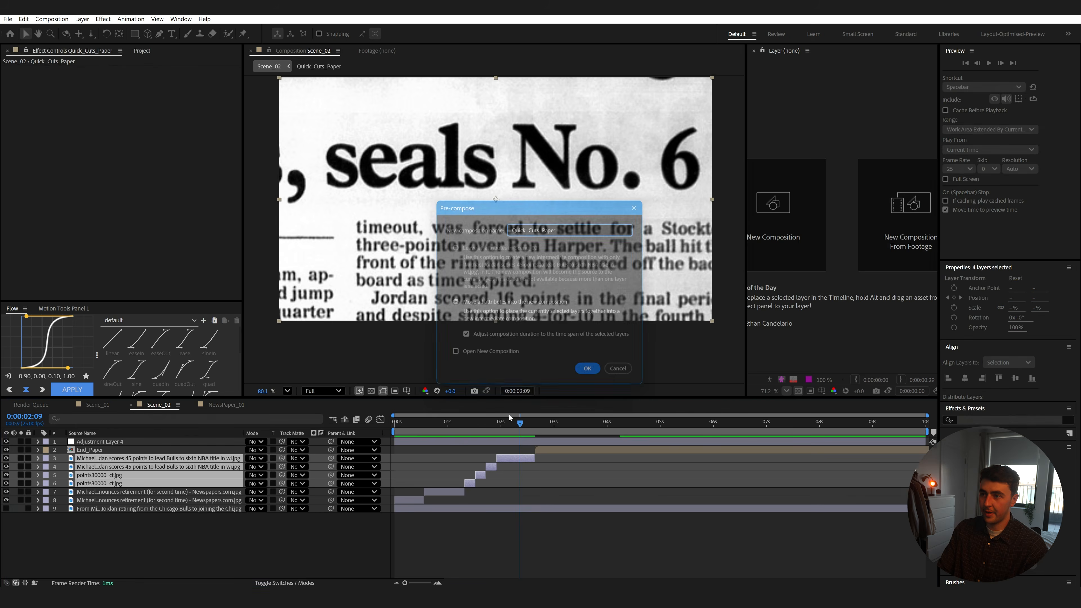
Pre-compose the two opening retirement newspaper clips as Intro_Paper.
drag(507, 422, 409, 423)
click(420, 476)
shift+click(438, 469)
right_click(439, 471)
click(464, 404)
text(Intro_Paper)
key(Return)
Apply CC Vignette to the top adjustment layer with an Amount of 294.
click(115, 442)
key(ctrl+space)
text(cc v)
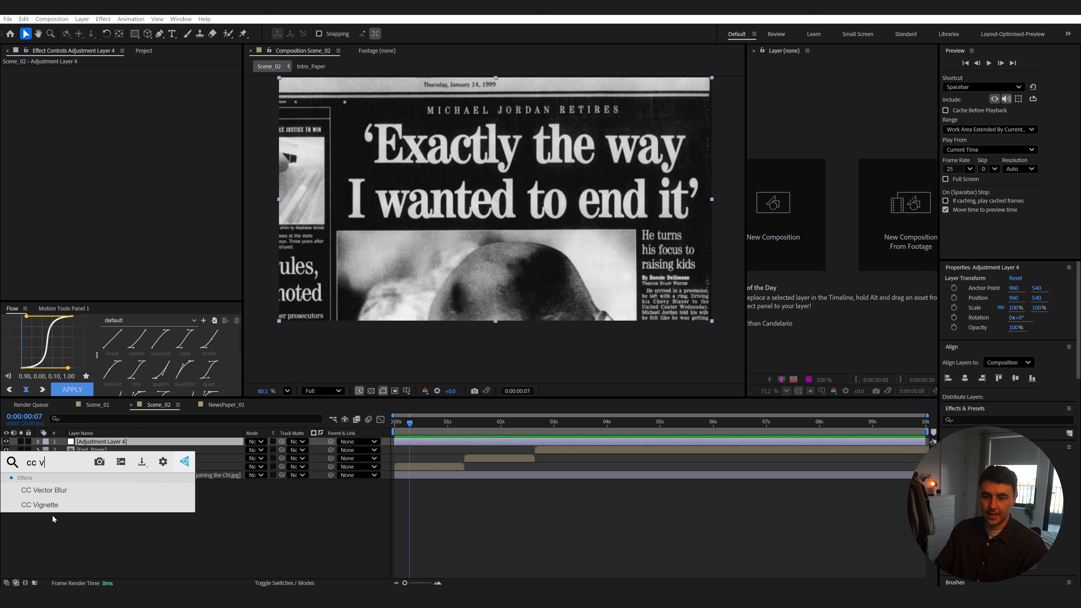
click(51, 504)
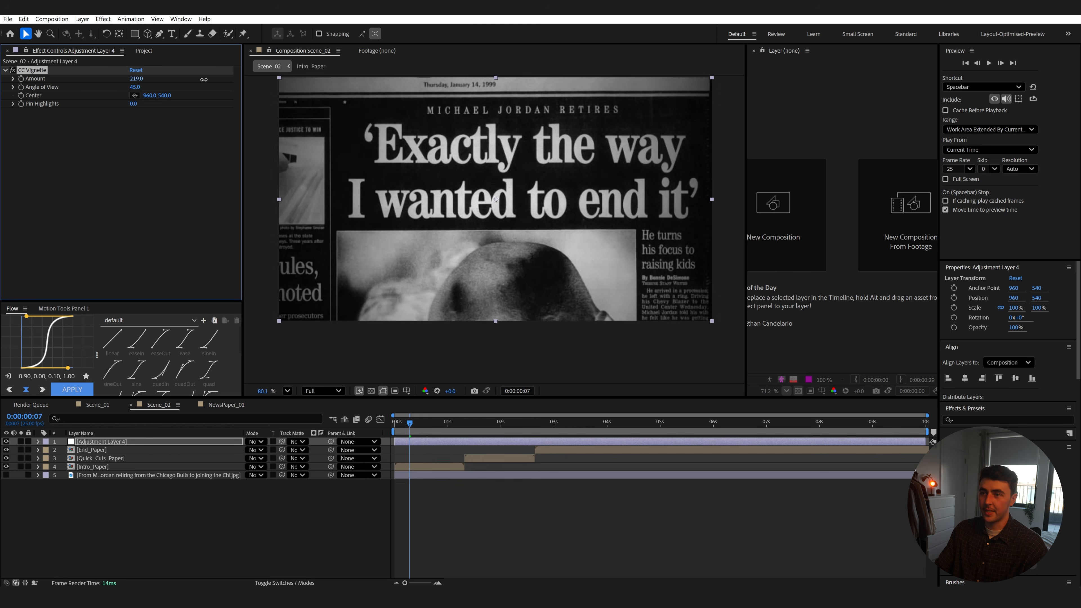
key(Home)
key(space)
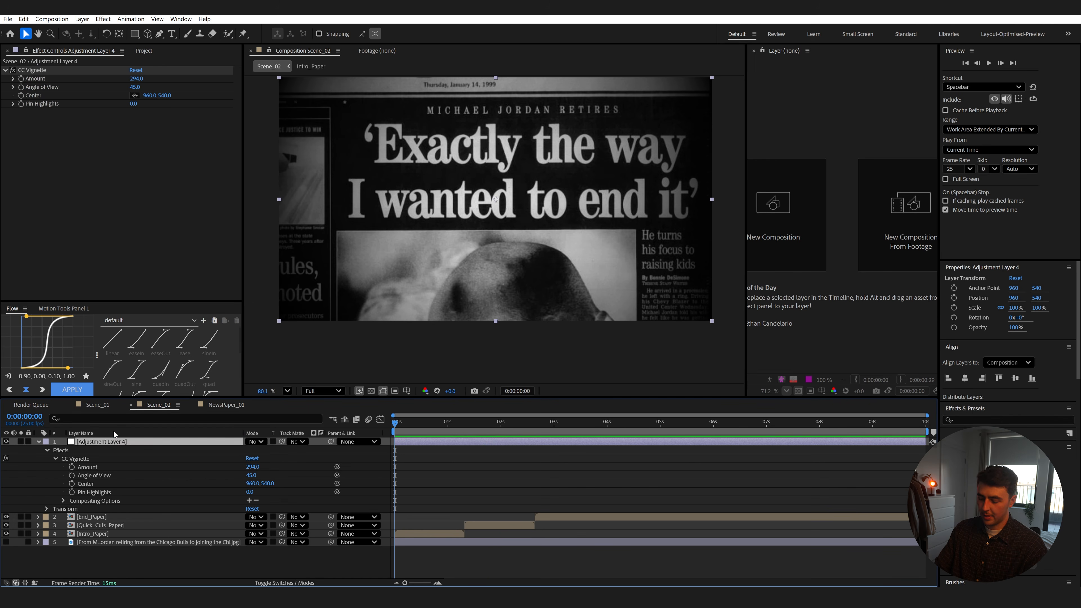
Rename the top adjustment layer CC Vignette and collapse its properties.
key(Return)
text(CC Vignette)
click(98, 458)
click(98, 442)
Add an adjustment layer named Levels beneath CC Vignette, with the Levels effect's Input White set to 185.
right_click(119, 527)
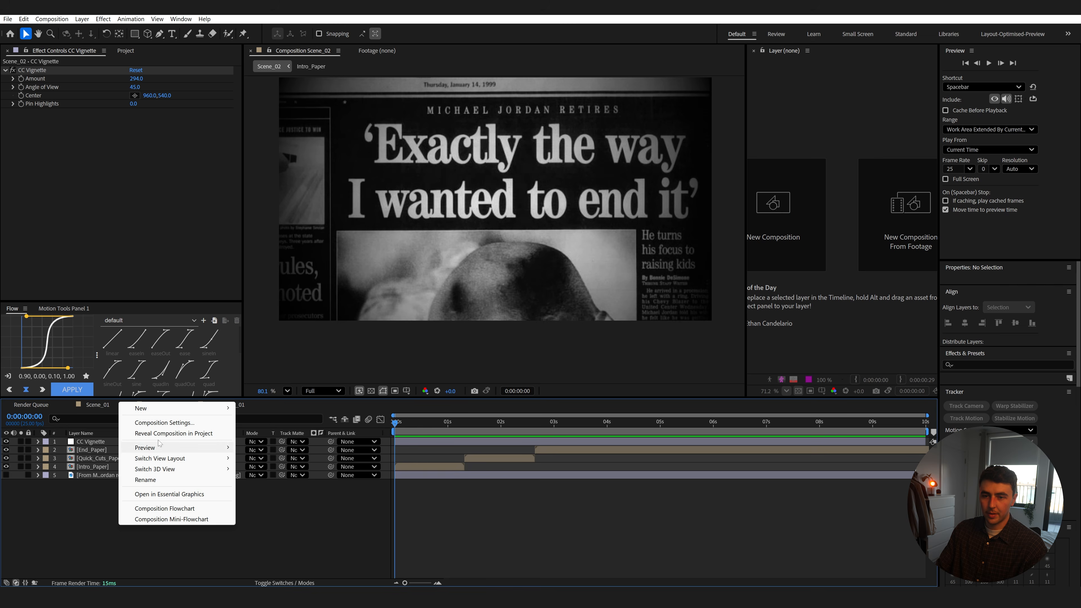
mouse_move(157, 410)
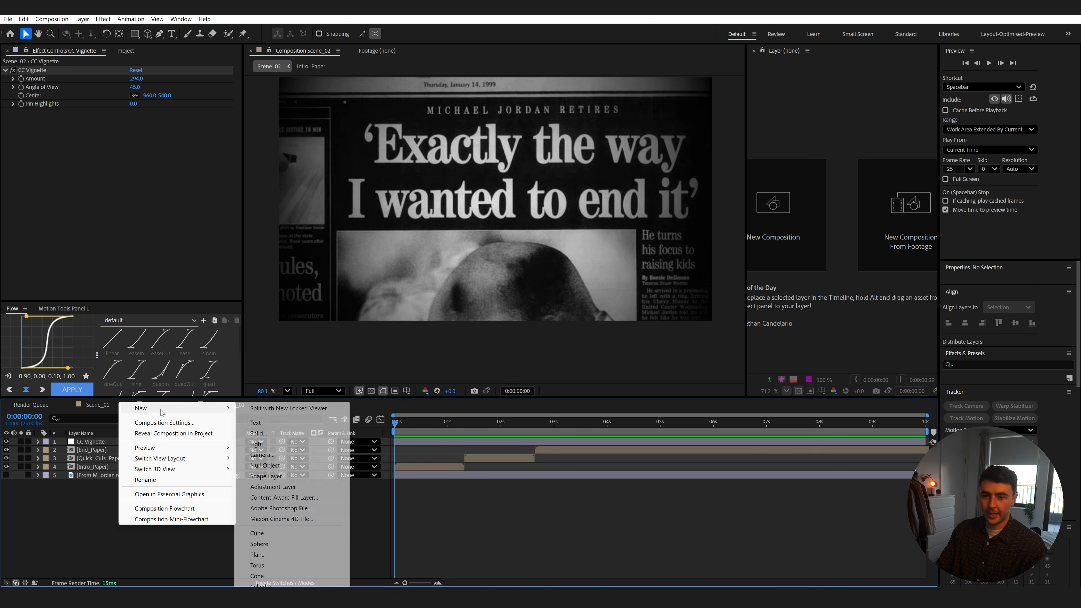
click(276, 489)
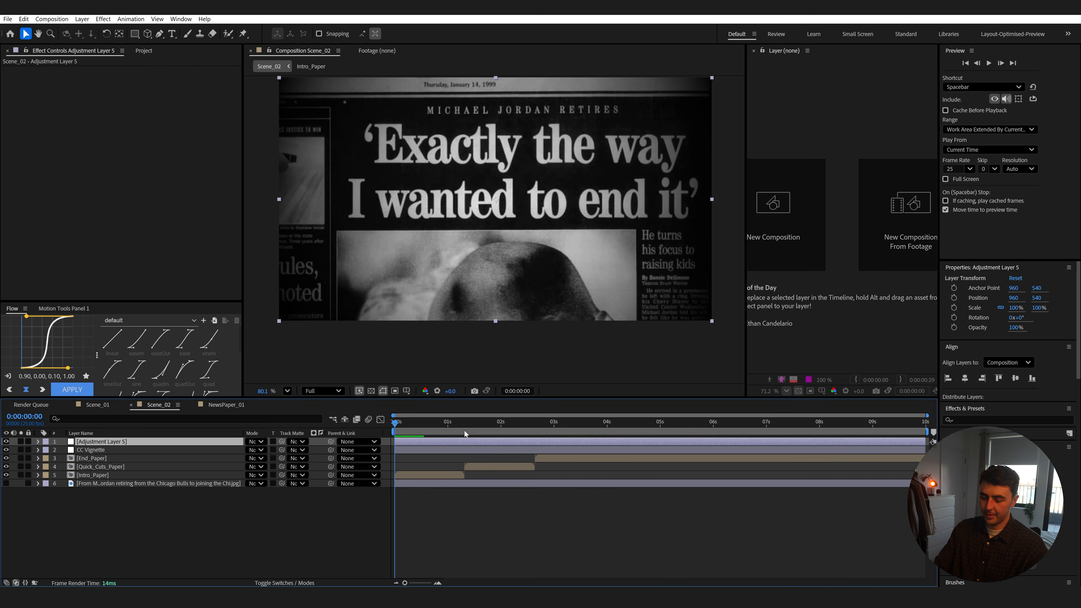
key(ctrl+space)
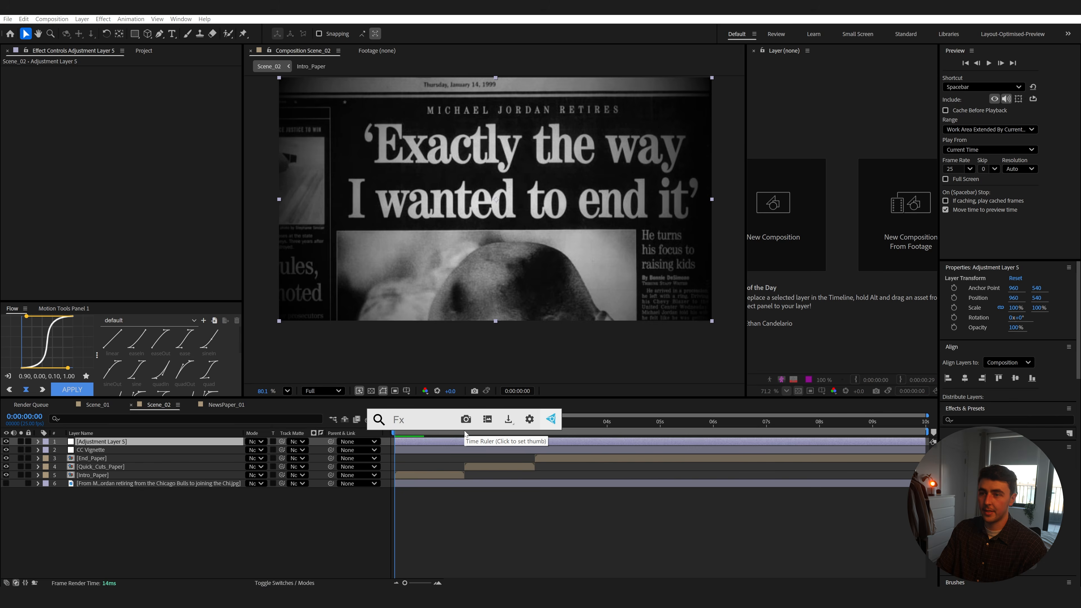
text(levels)
key(Return)
drag(151, 126, 119, 127)
drag(85, 442, 189, 469)
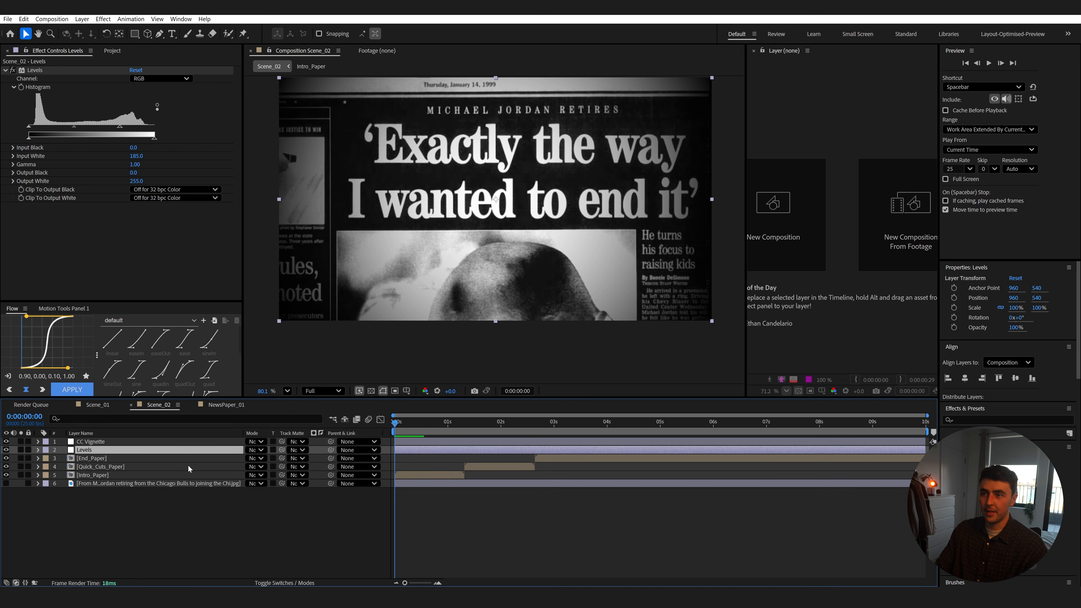
Trim the Scene_02 composition to the work area ending at 0:00:04:13 and preview it from the start.
right_click(625, 433)
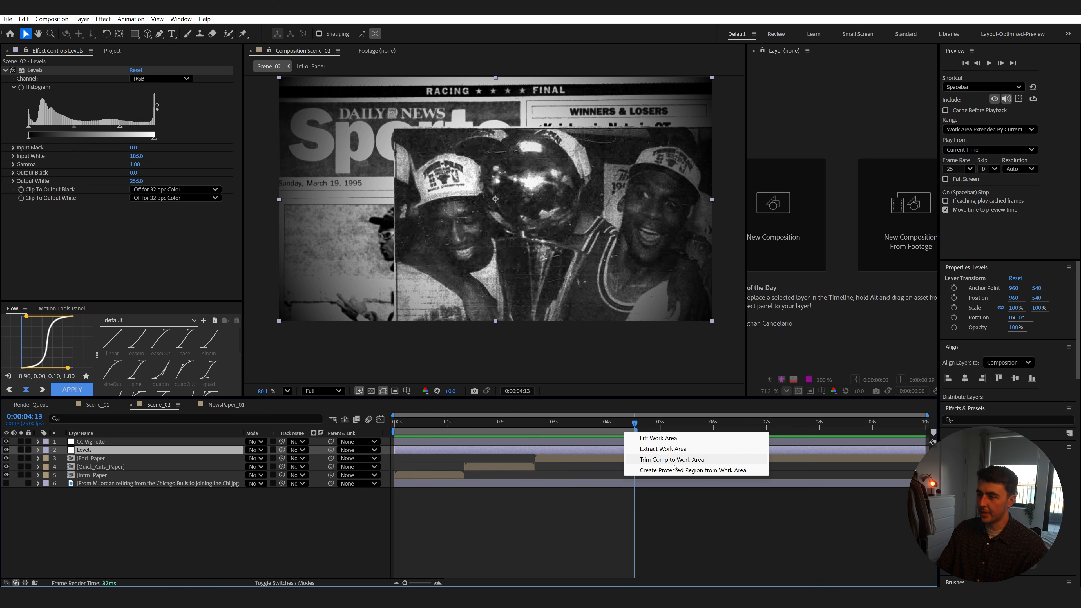
click(646, 459)
drag(644, 425, 343, 447)
key(space)
key(space)
drag(453, 427, 374, 443)
Add a new adjustment layer at the top of Scene_02 and name it Flicker.
click(186, 514)
right_click(186, 516)
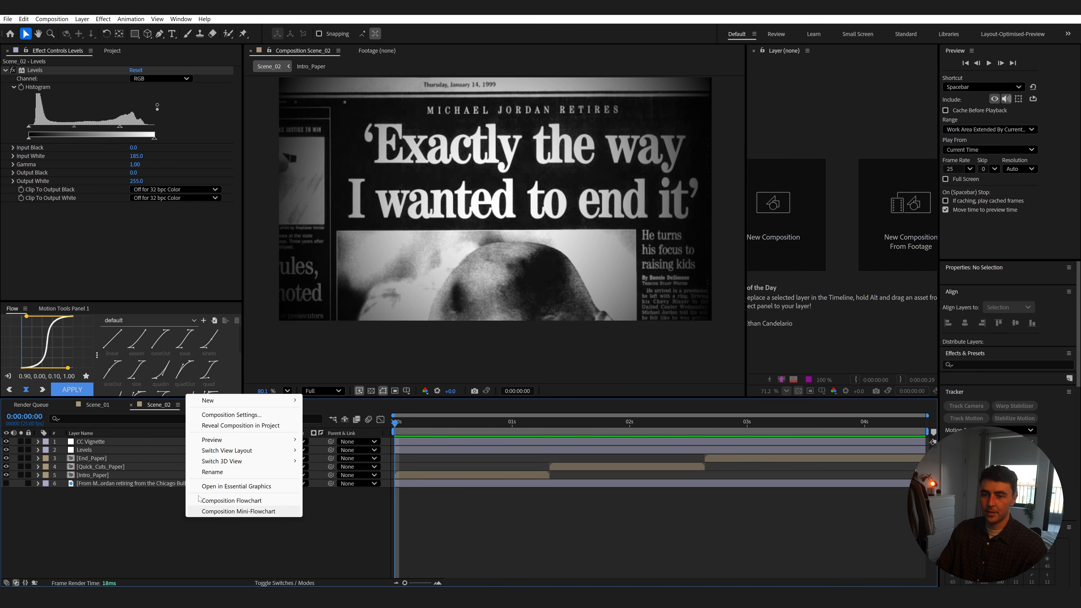
mouse_move(229, 401)
click(336, 480)
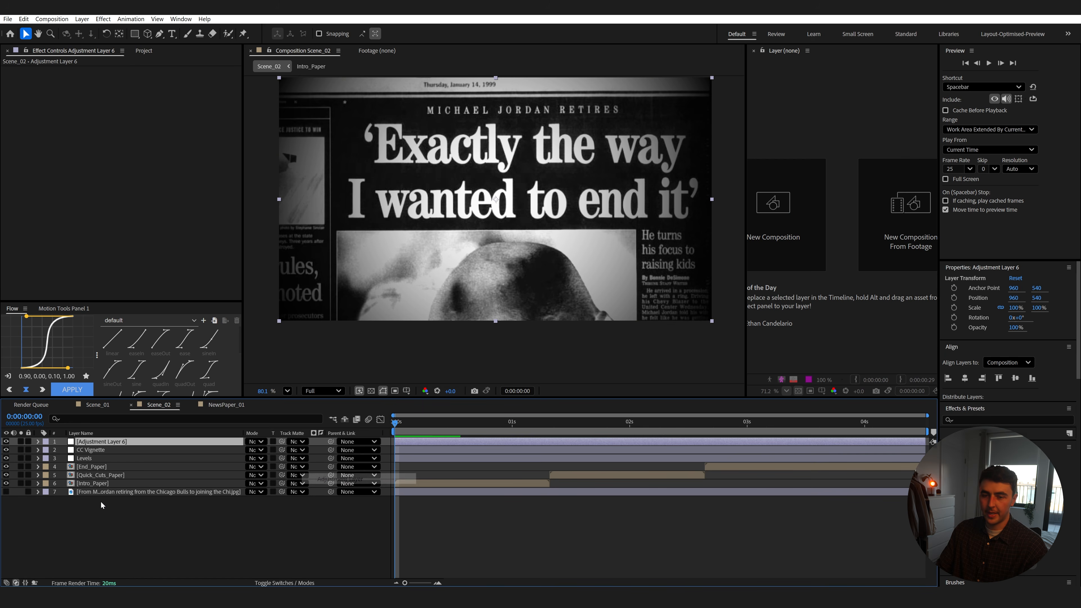
key(Return)
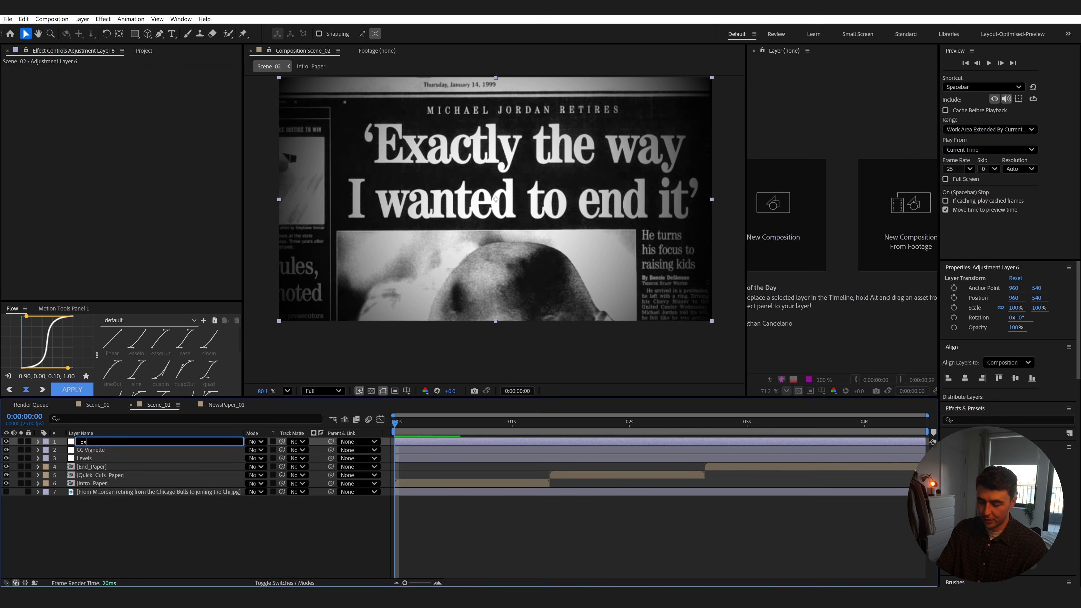
text(Flicker)
key(Return)
Apply the Exposure effect to the Flicker layer and give its Exposure property the expression wiggle(2,3).
key(ctrl+space)
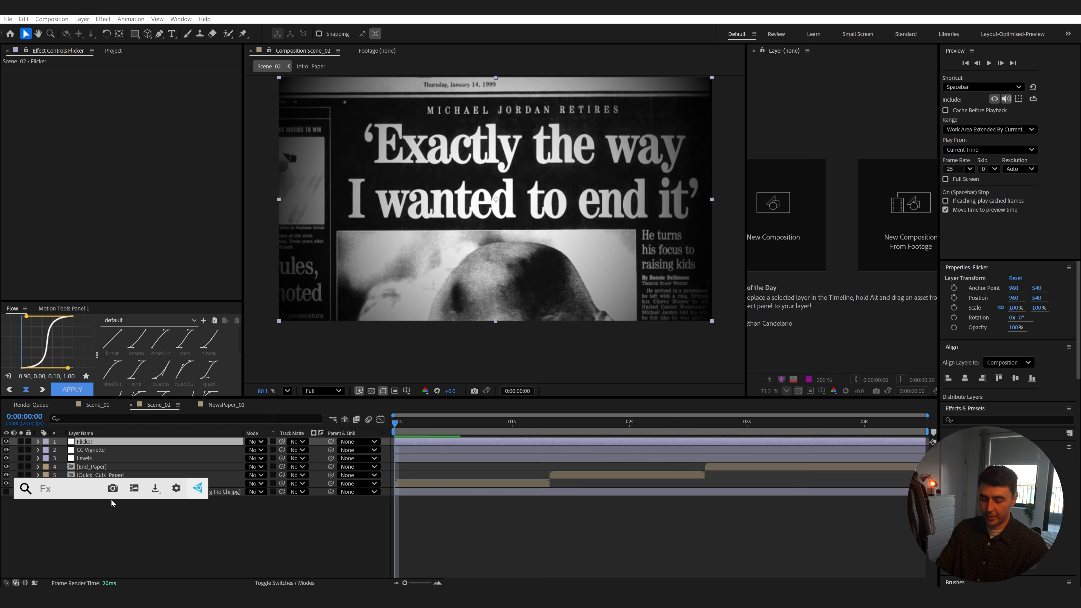
text(expo)
click(113, 503)
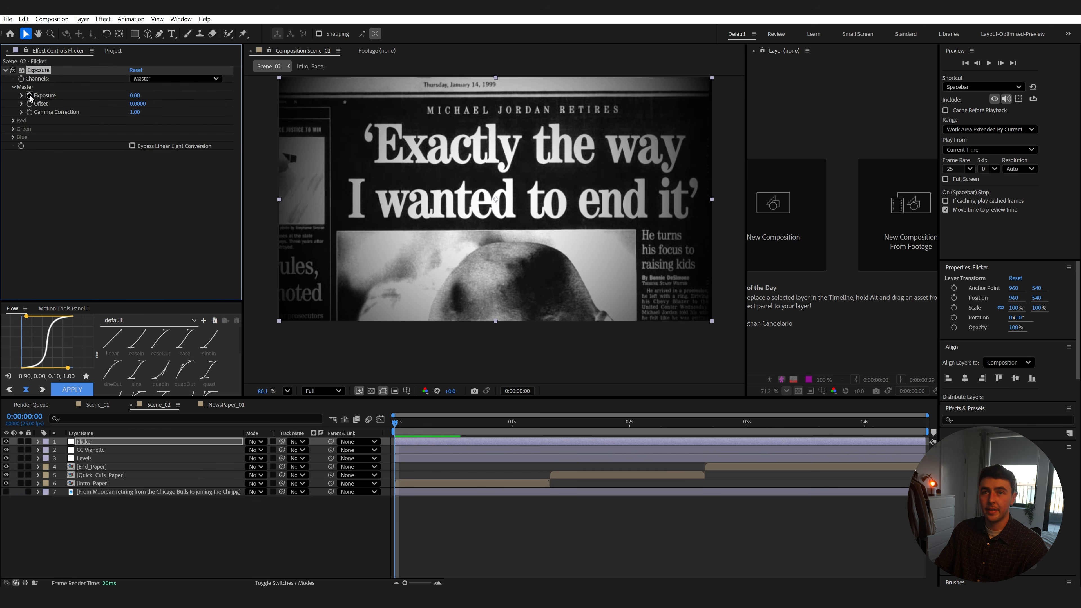
alt+click(30, 97)
text(wiggle())
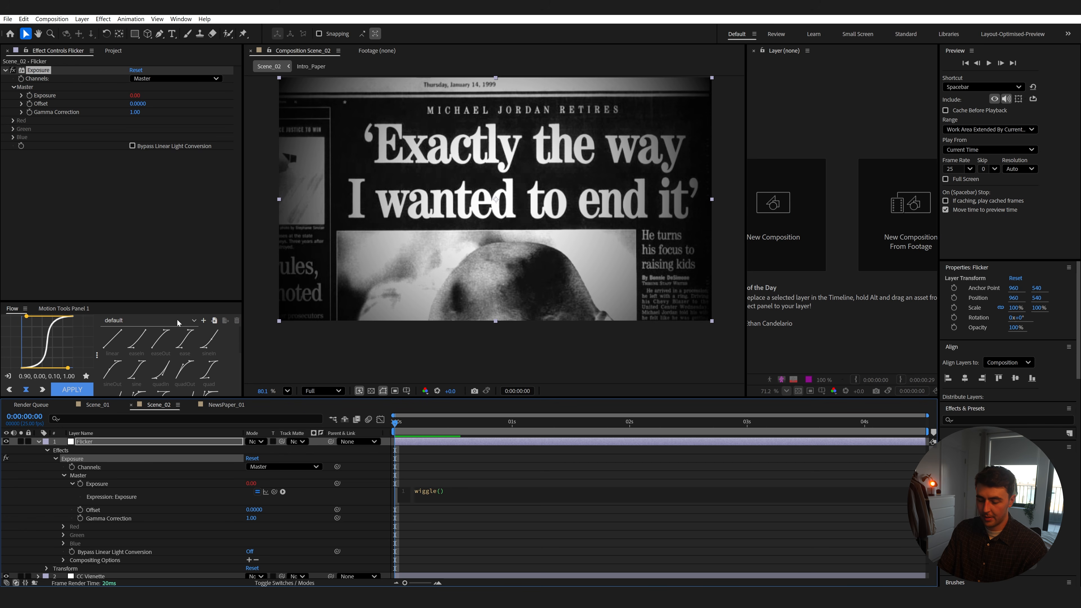
text(2,3)
click(444, 468)
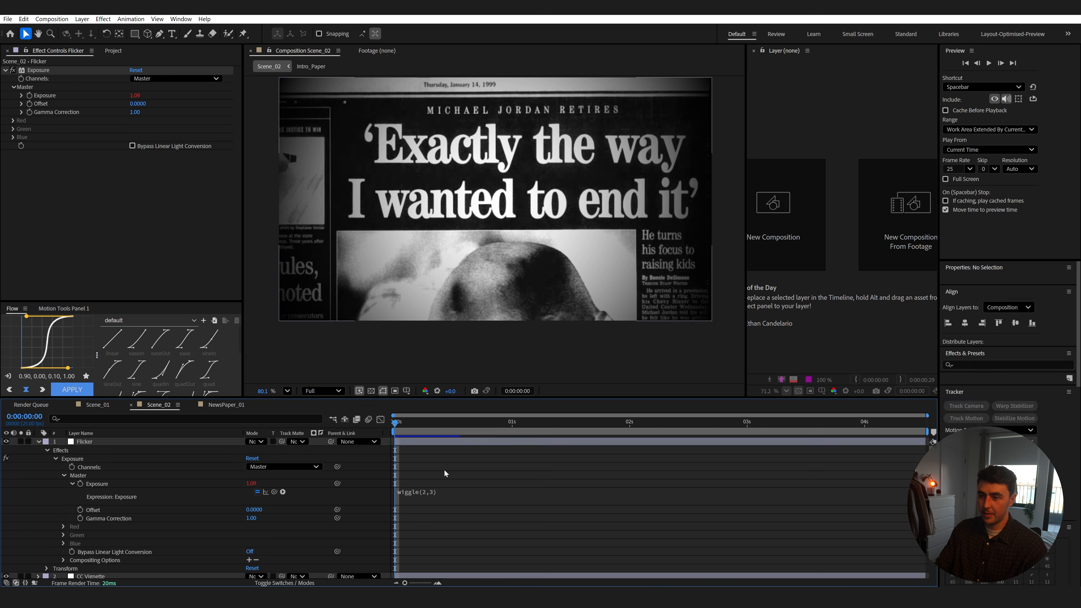
Preview the flicker, change the Exposure expression to wiggle(2,.5) and preview it again.
key(space)
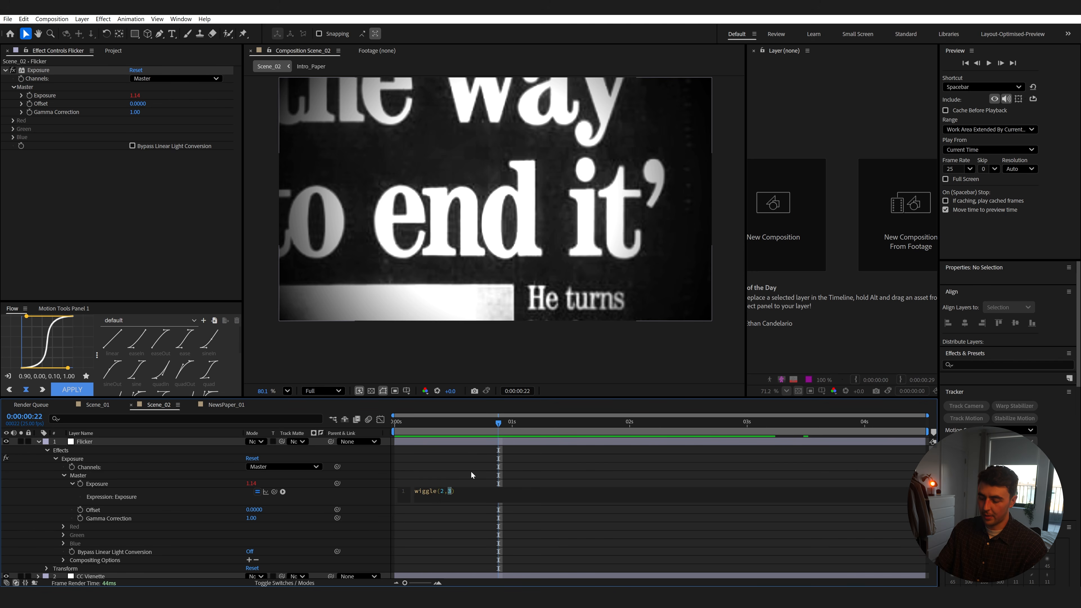
text(.5)
click(481, 454)
key(space)
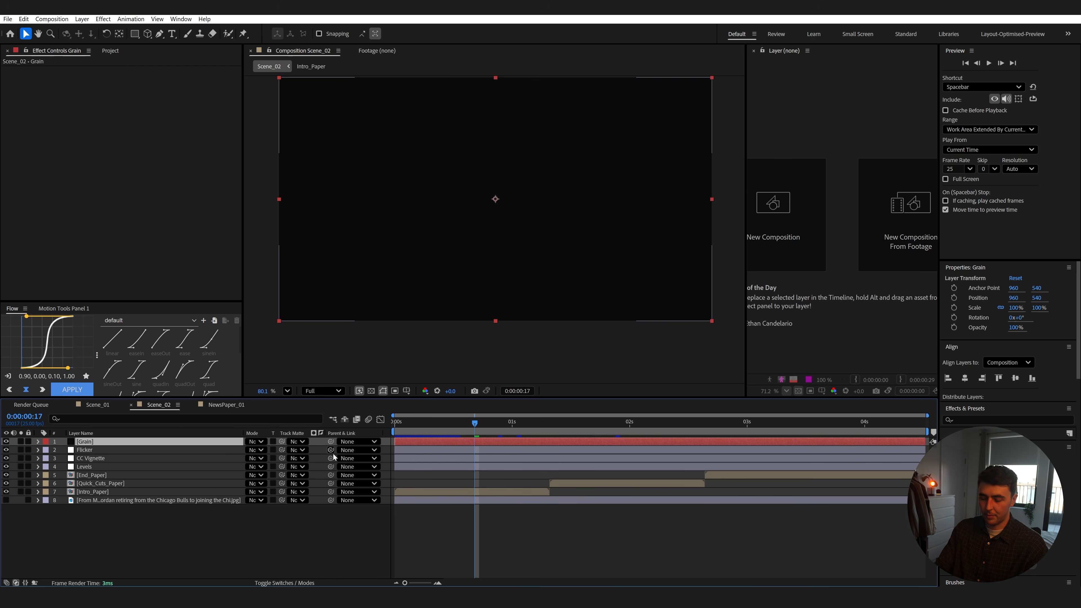
Replace the black Grain solid with a new light gray solid at the top of the layer stack, named Grain.
key(Delete)
right_click(166, 507)
mouse_move(200, 390)
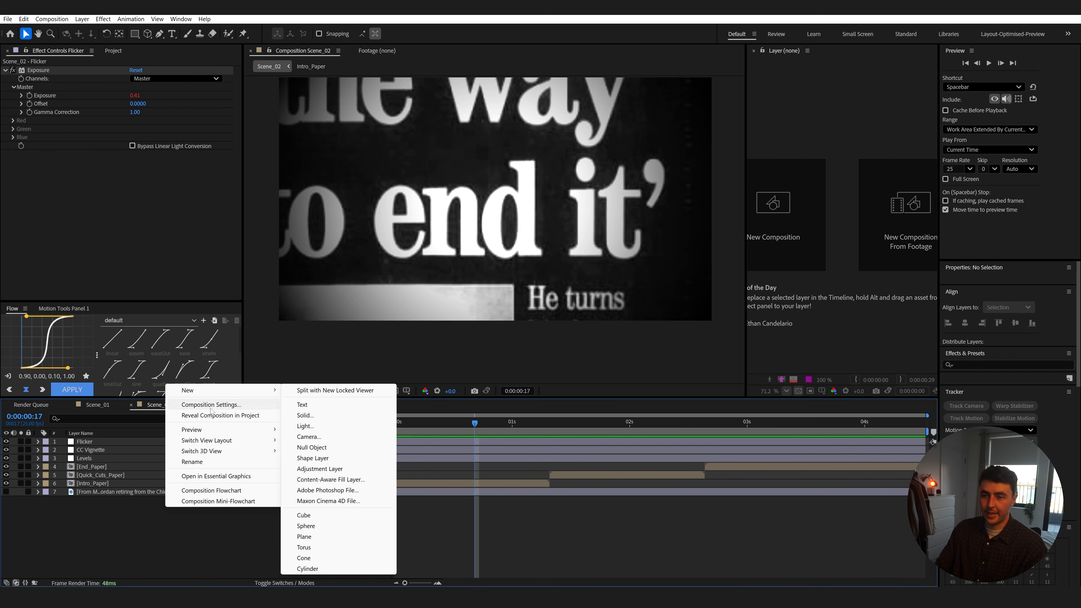
click(306, 415)
click(532, 367)
drag(639, 256, 628, 216)
key(Return)
key(Return)
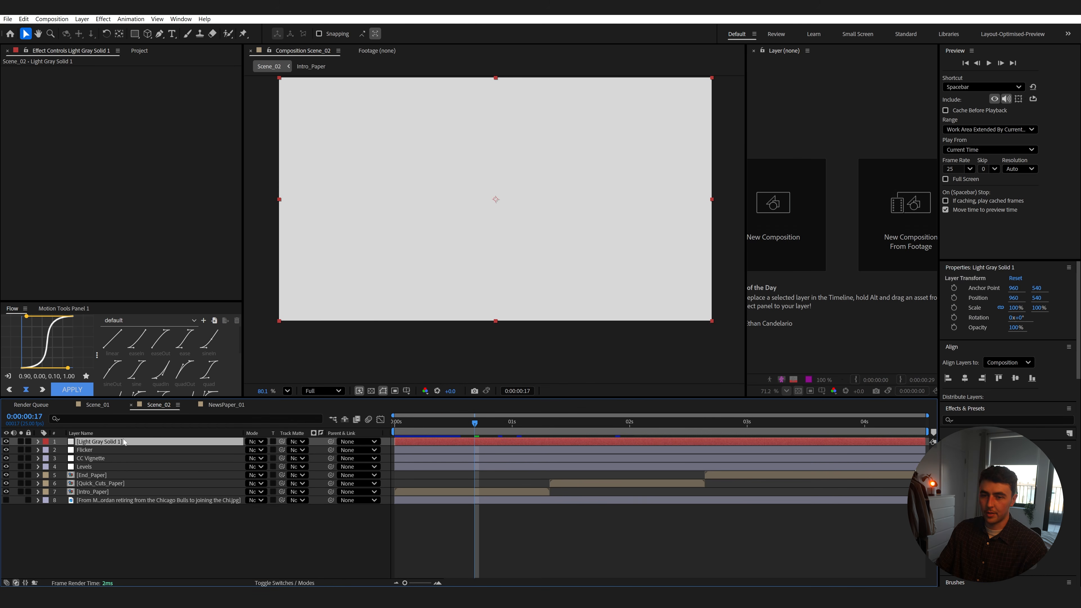
key(Return)
text(Grain)
key(Return)
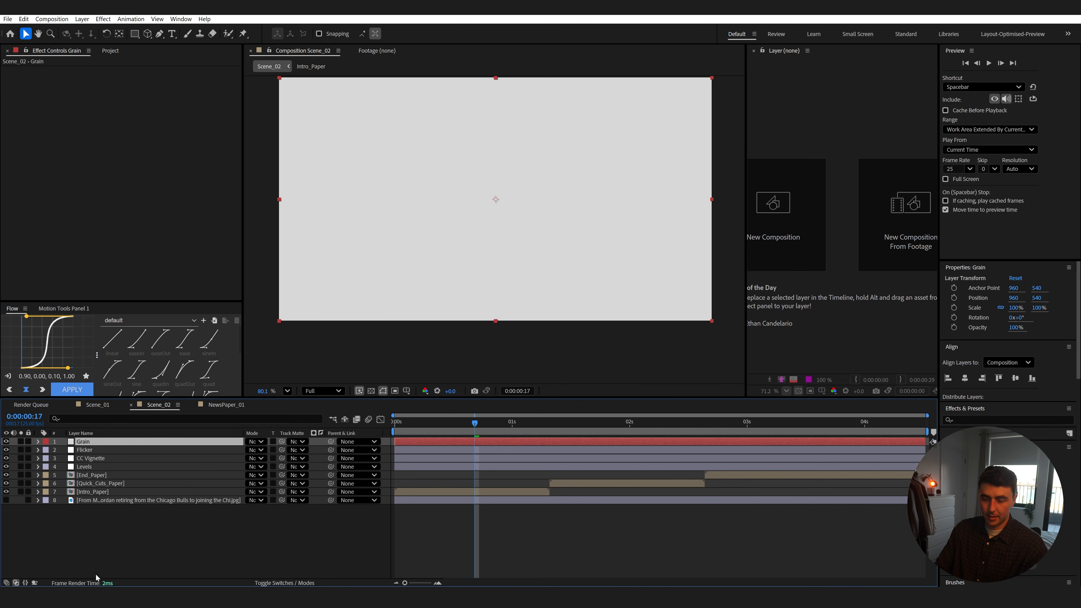
Apply Add Grain to the Grain solid with Final Output viewing mode, Intensity 0.400 and the Kodak Vision 200T (5274) preset.
key(ctrl+space)
text(add)
key(Return)
click(165, 78)
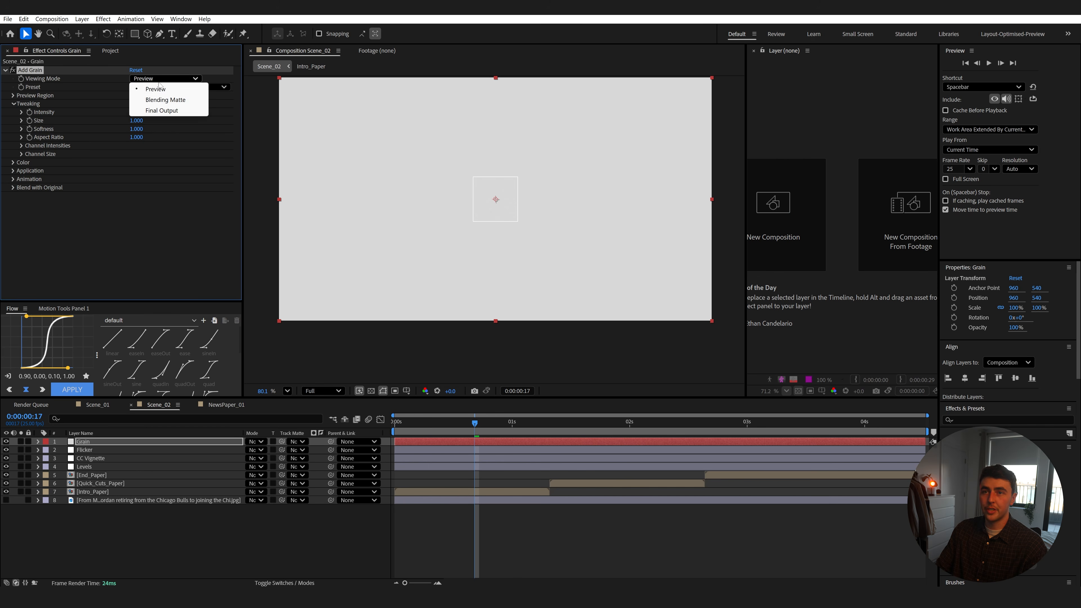
click(151, 111)
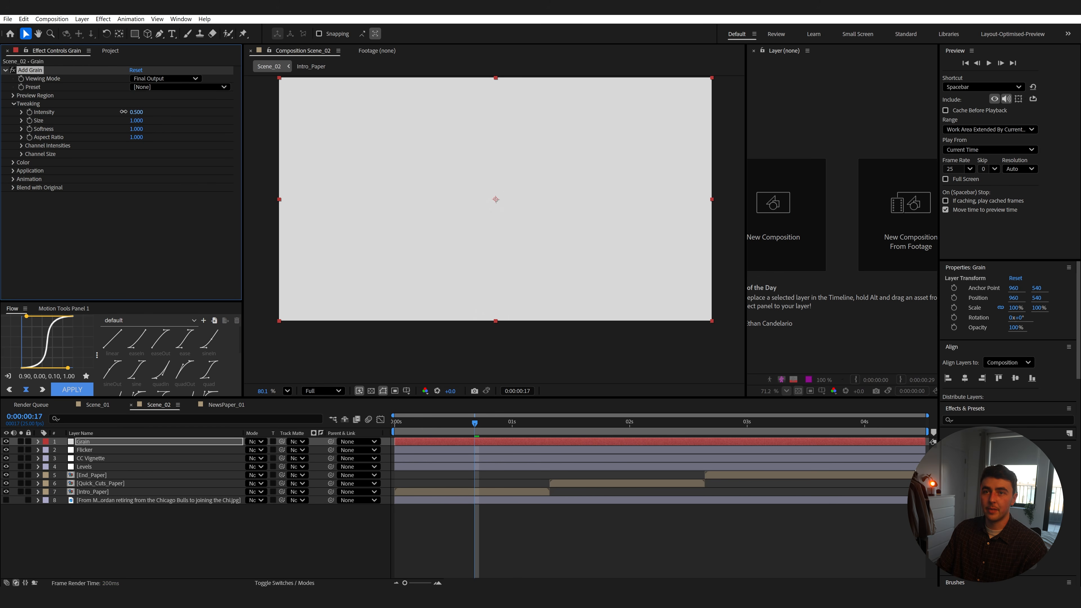
click(144, 87)
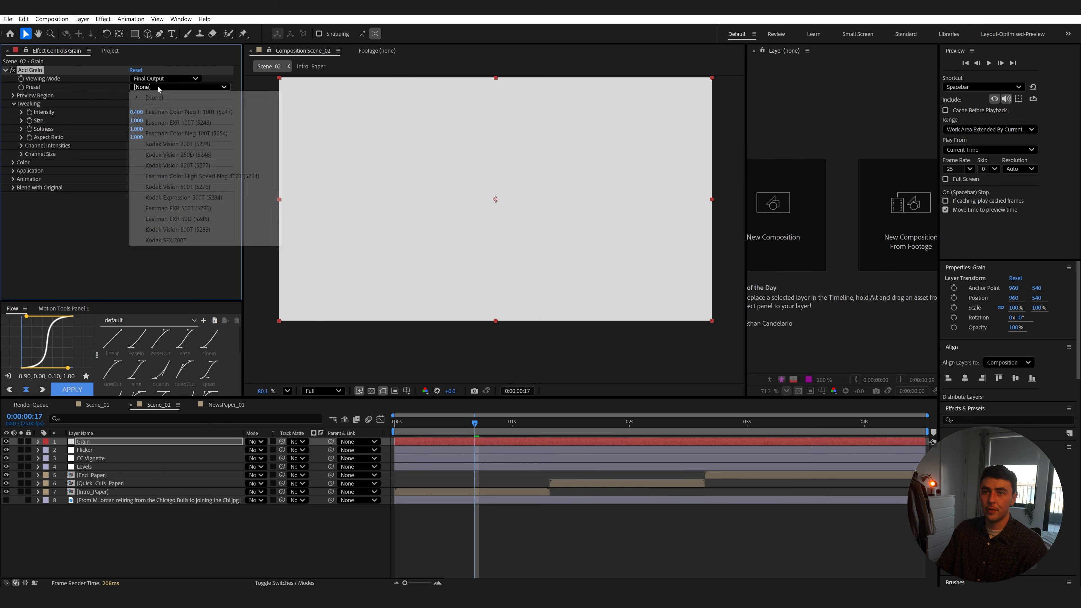
click(191, 145)
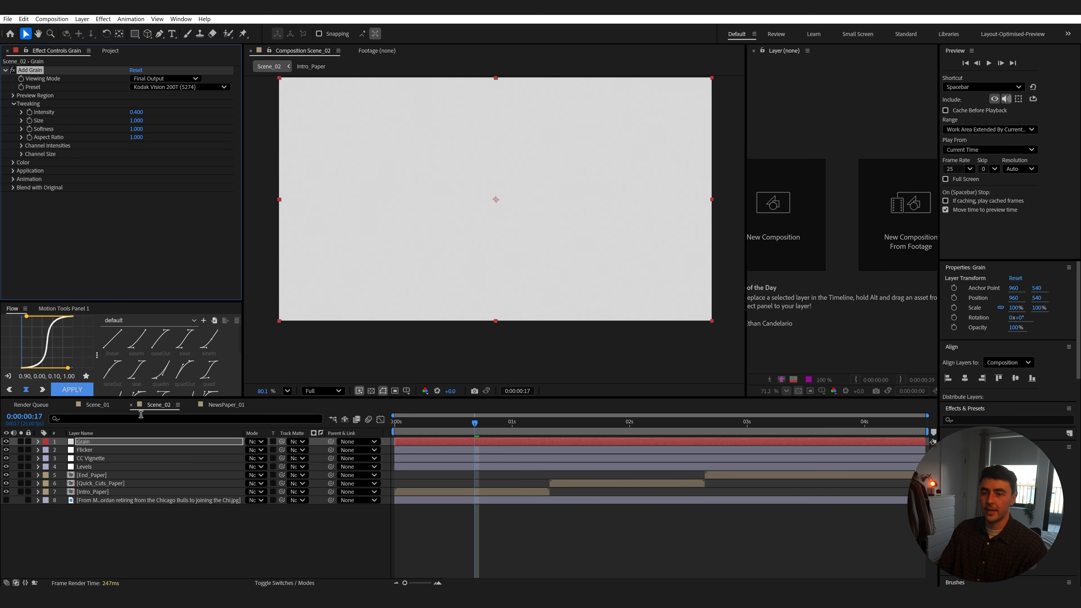
Set the Grain layer's blending mode to Multiply and scrub back to frame 0:00:00:09.
click(260, 442)
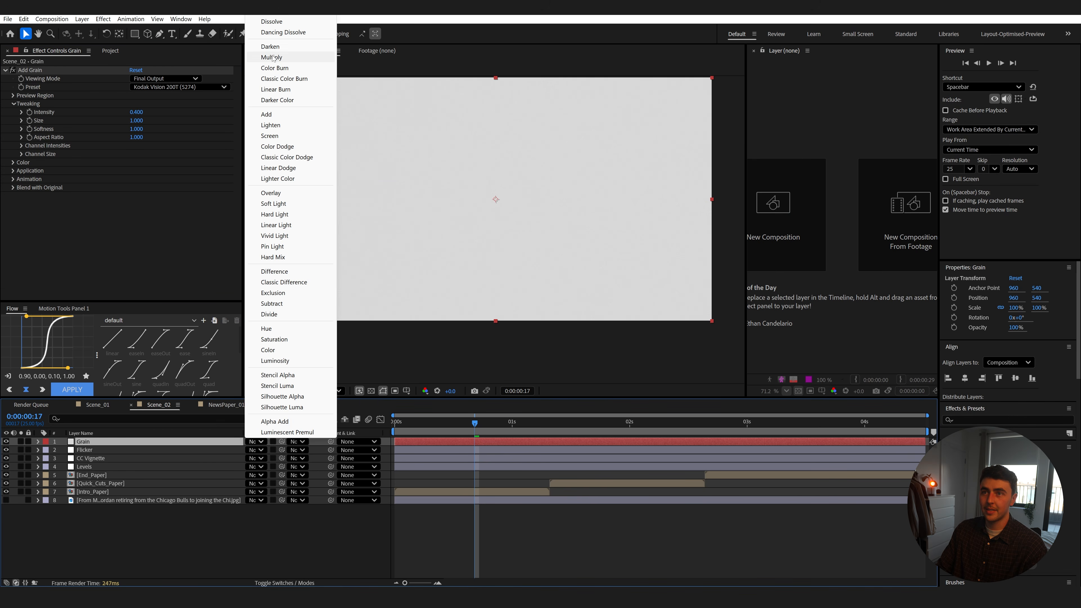
click(272, 79)
drag(507, 434, 434, 441)
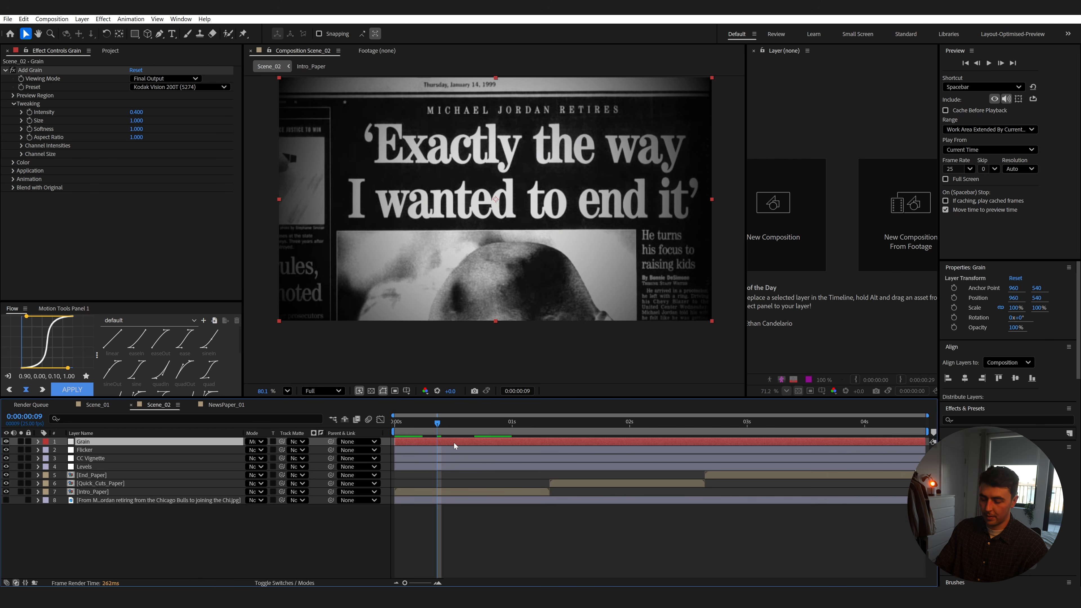
Add a Levels effect to the Grain layer with Gamma at 0.54 and preview the scene from the start.
key(ctrl+space)
text(levels)
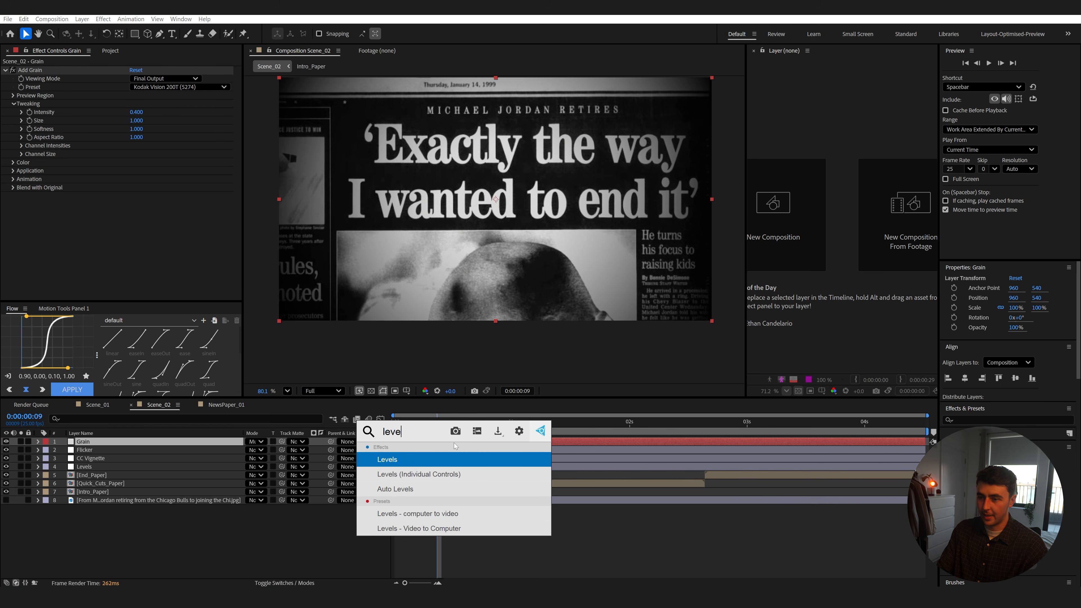
key(Return)
drag(91, 224, 116, 234)
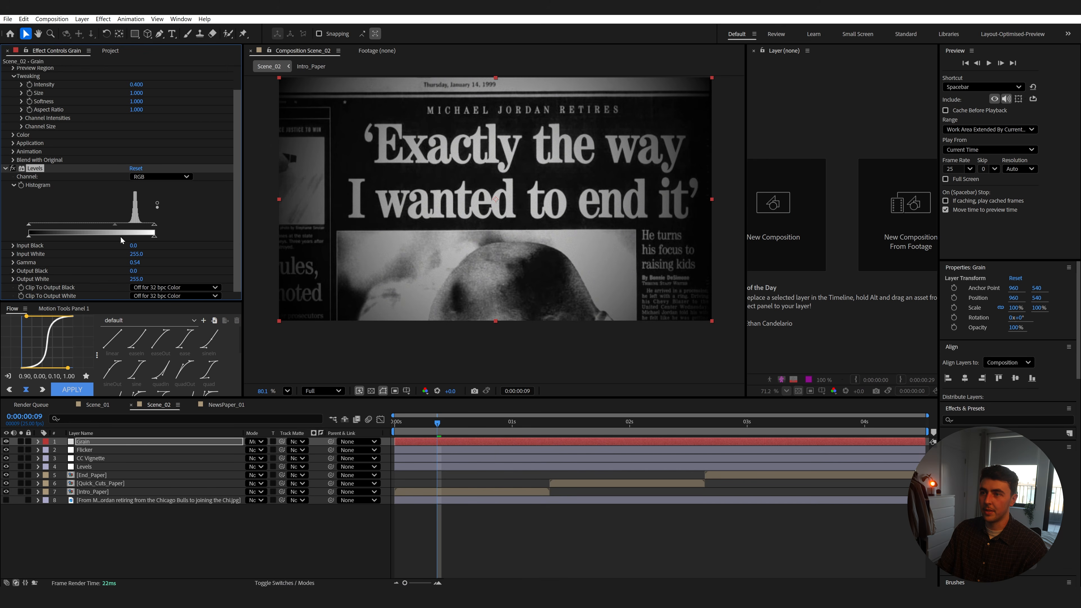
scroll(492, 231, up, 3)
scroll(486, 237, down, 2)
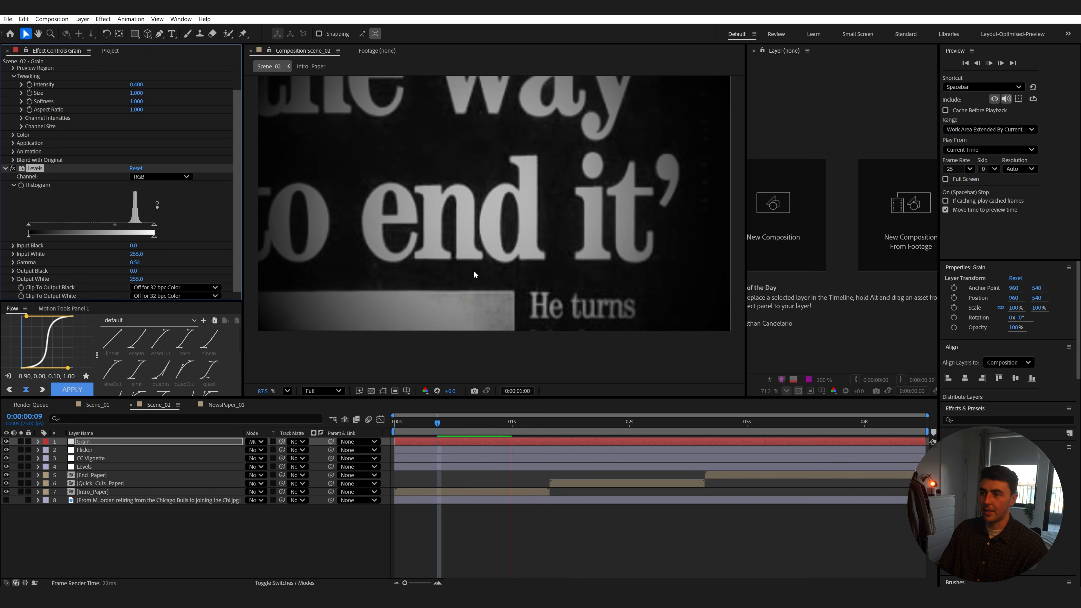
scroll(475, 268, down, 1)
drag(437, 423, 337, 433)
key(space)
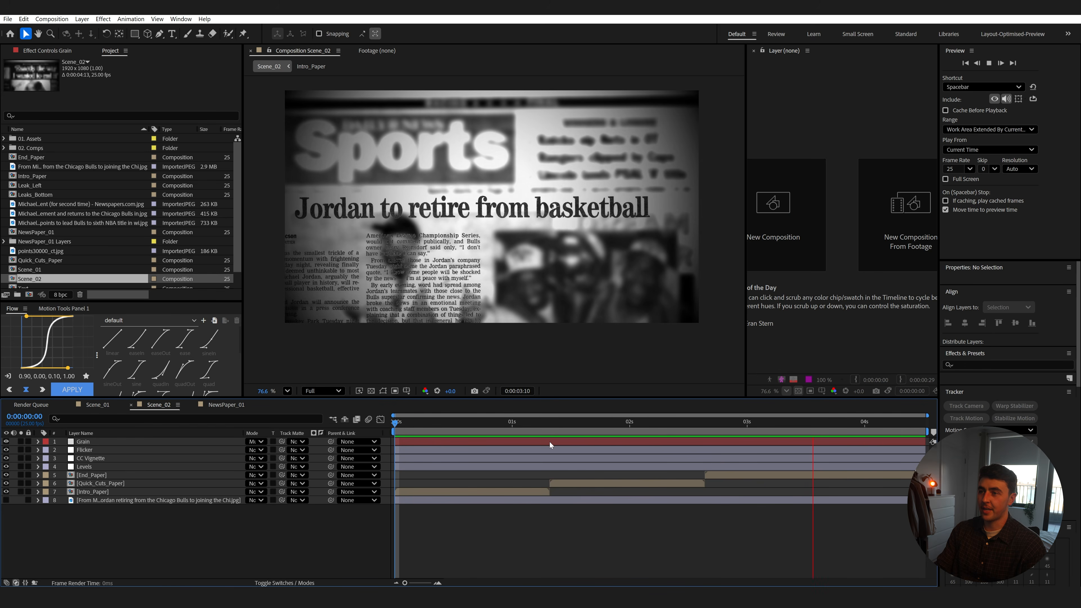
key(space)
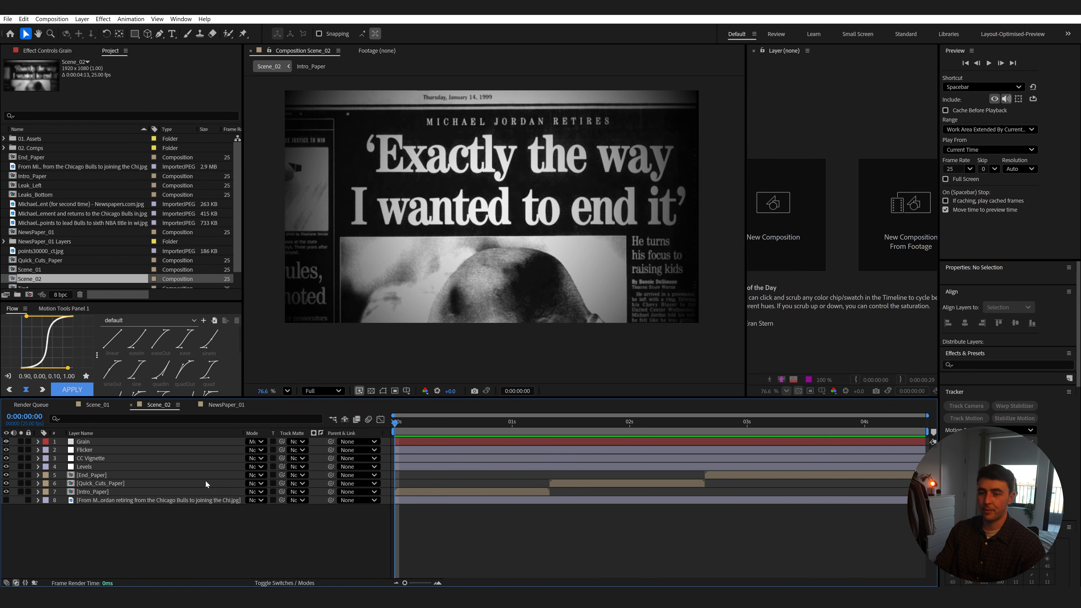
Add another adjustment layer above Grain and apply Fast Box Blur with a Blur Radius of 14.
right_click(129, 526)
mouse_move(195, 410)
click(284, 488)
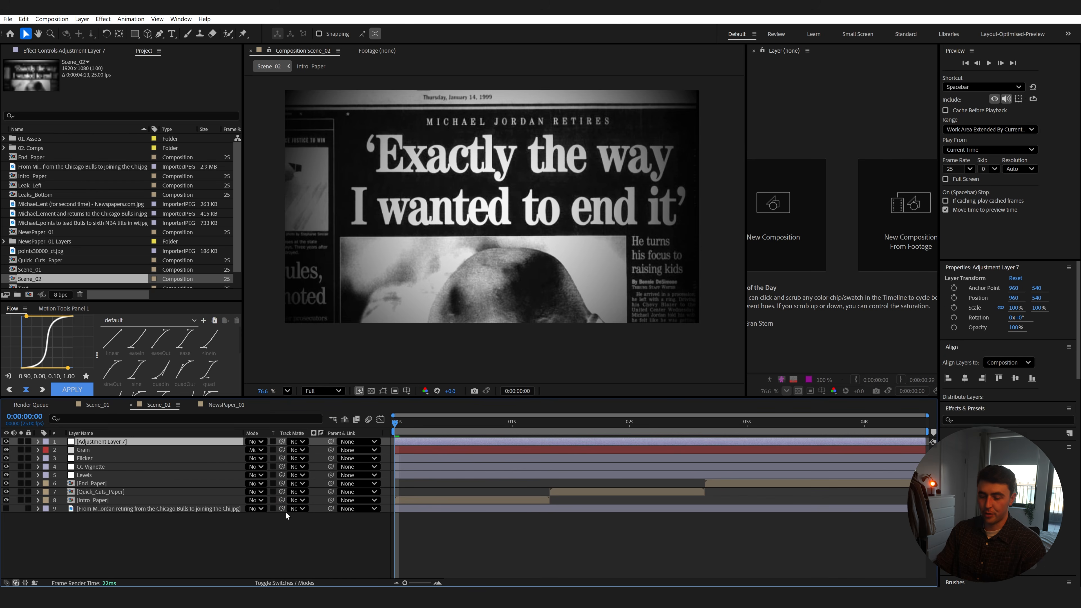
key(ctrl+space)
text(fast)
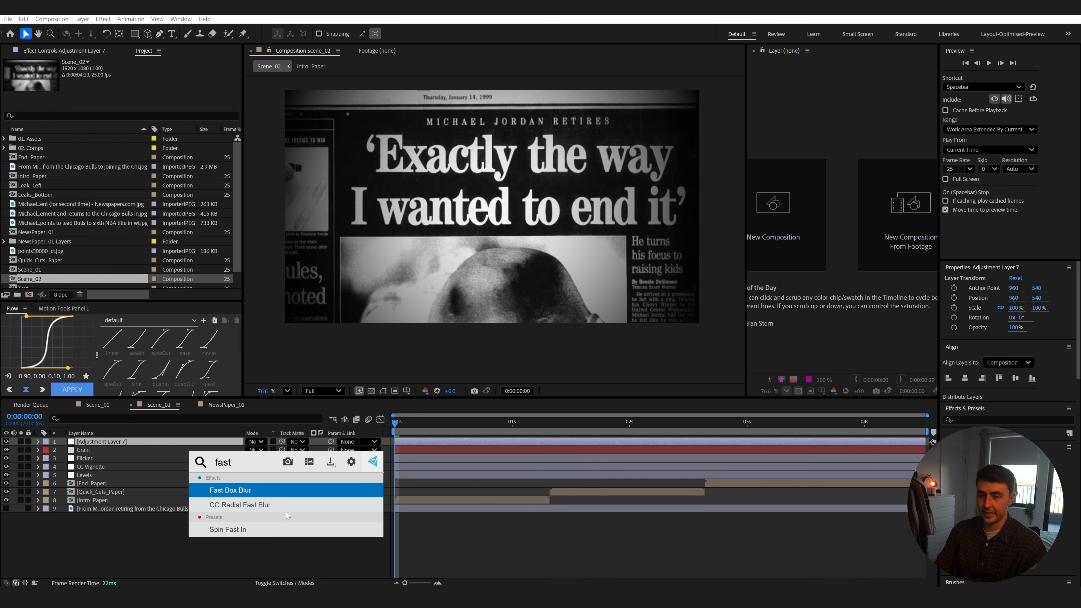
key(Return)
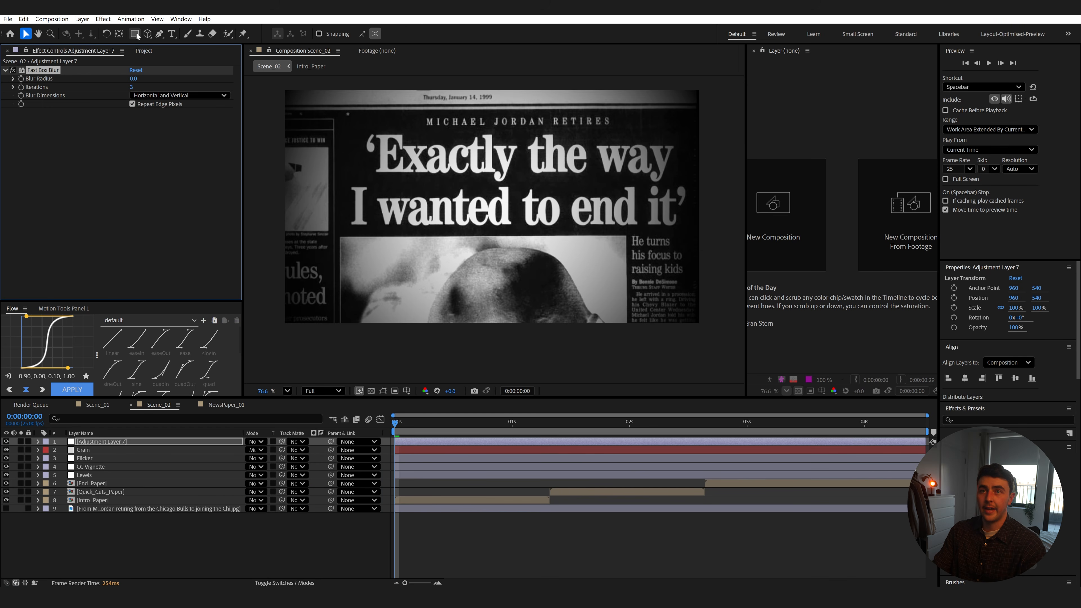
drag(132, 79, 138, 78)
Draw an elliptical mask across most of the frame on the blur adjustment layer, inverted with a 528-pixel feather.
drag(135, 36, 166, 59)
mouse_move(302, 107)
mouse_down()
mouse_move(362, 226)
mouse_move(672, 333)
mouse_move(690, 333)
mouse_move(686, 325)
mouse_up()
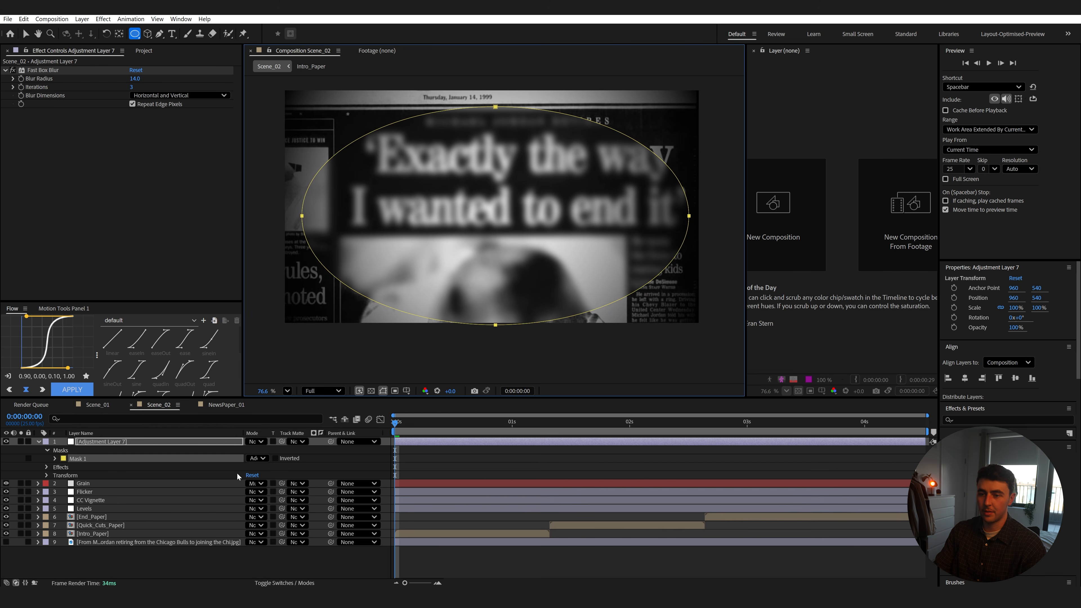
click(275, 457)
click(56, 458)
drag(261, 474, 550, 472)
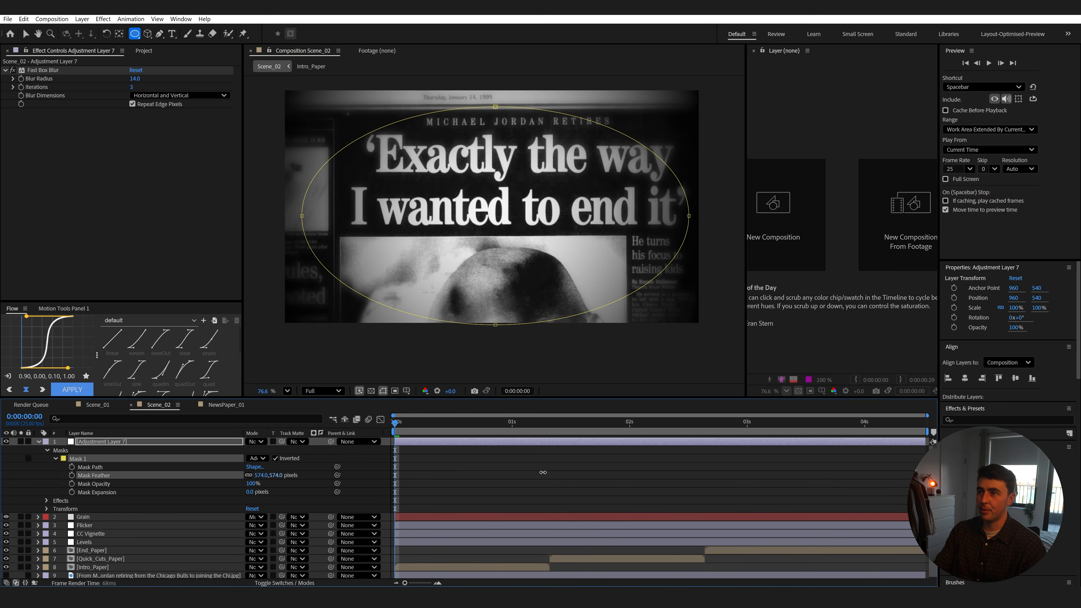
Set the Fast Box Blur's Blur Radius to 5 and preview the scene from the start.
drag(136, 82, 131, 79)
key(space)
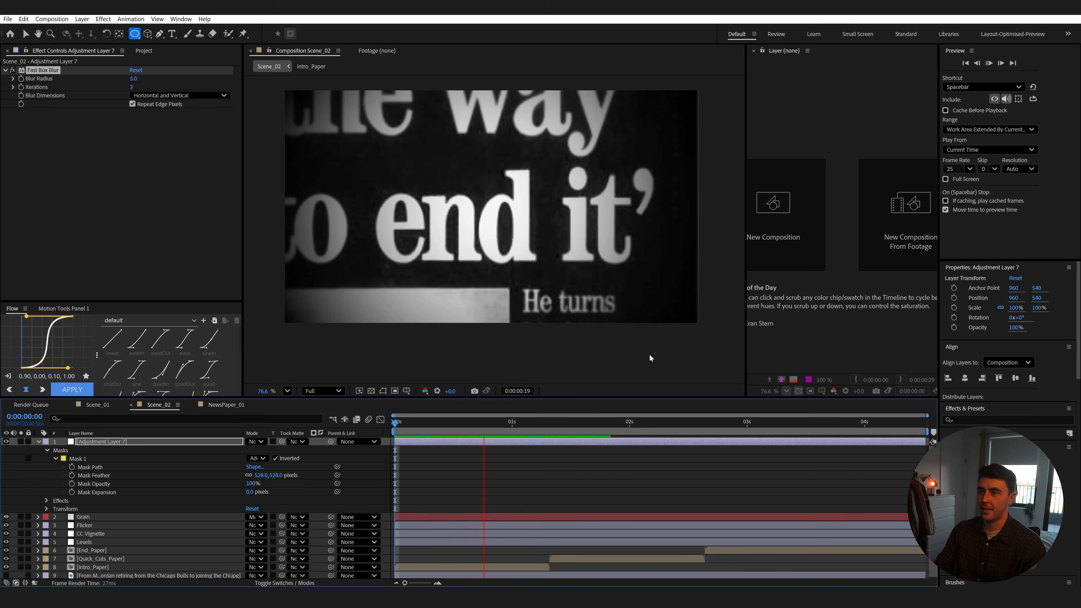
key(space)
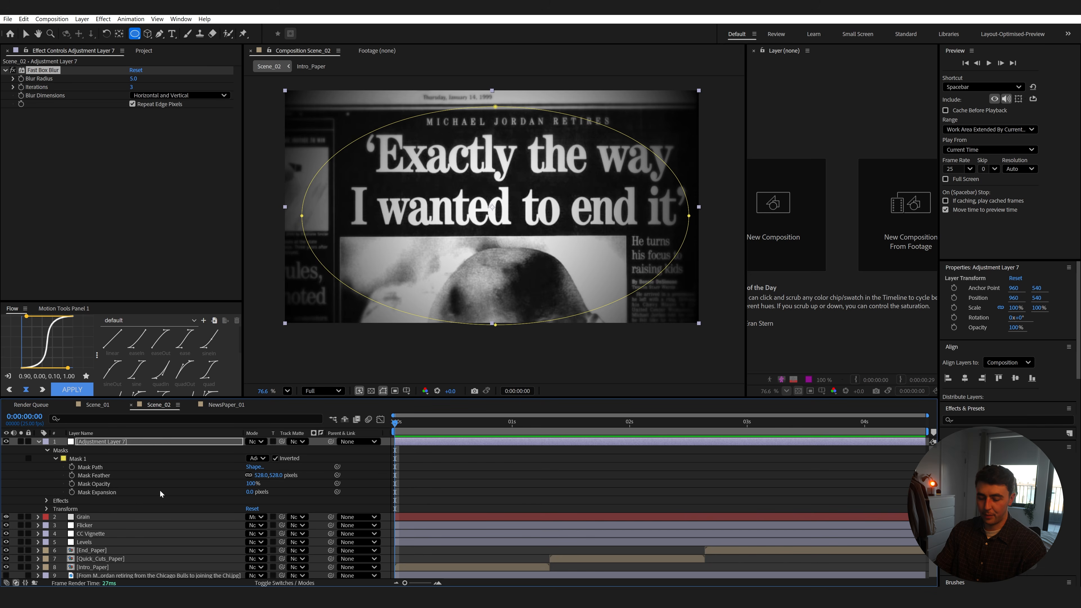
Collapse the properties of all layers in Scene_02 and deselect them.
key(ctrl+a)
key(u)
click(242, 553)
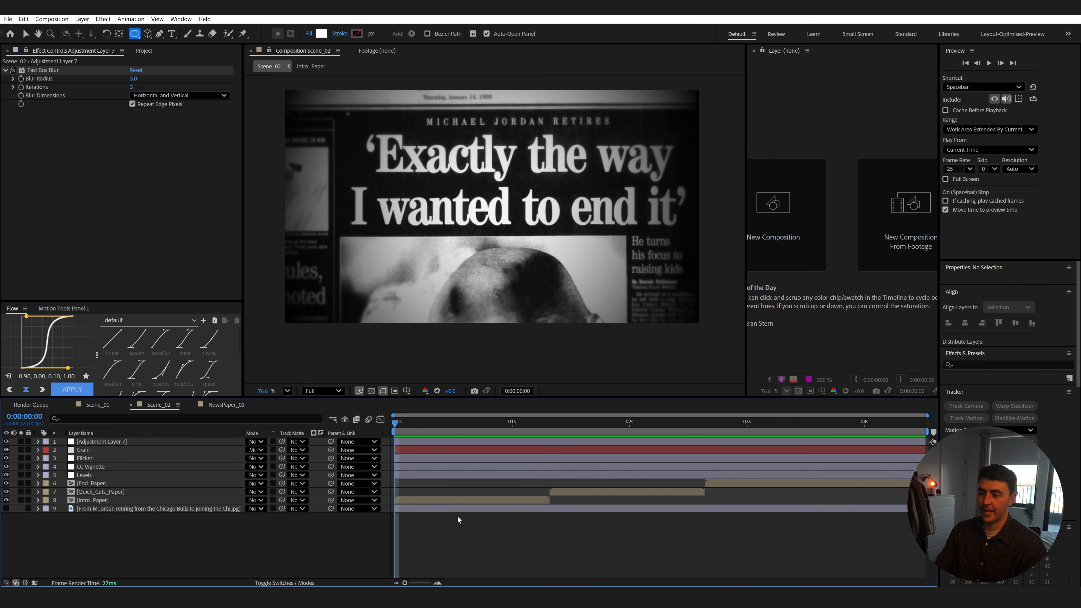
Switch to the asset library and open the Overlays folder.
click(589, 597)
click(37, 16)
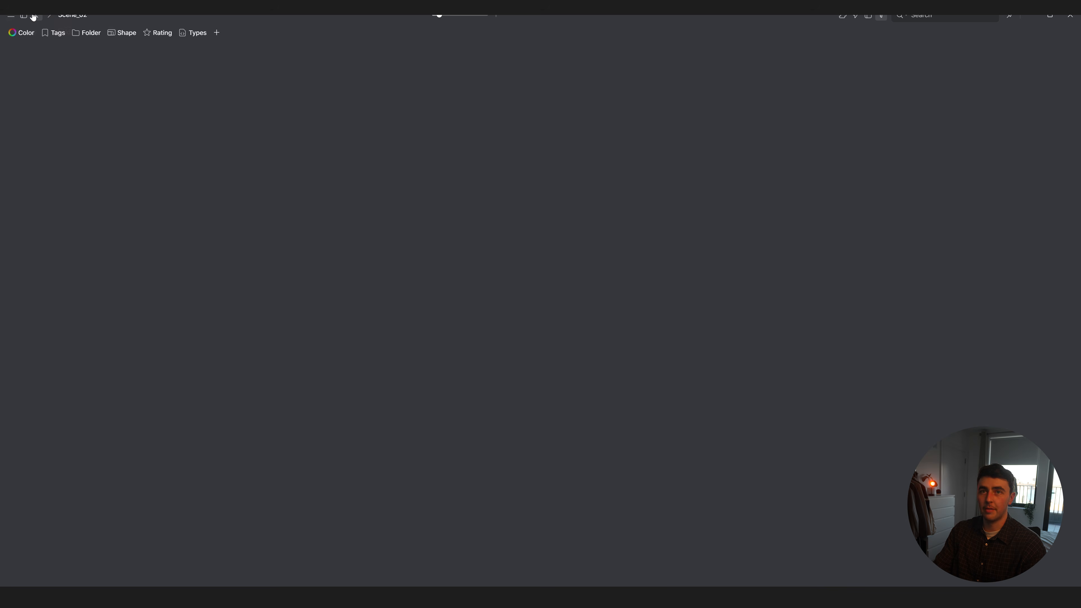
double_click(136, 106)
double_click(140, 88)
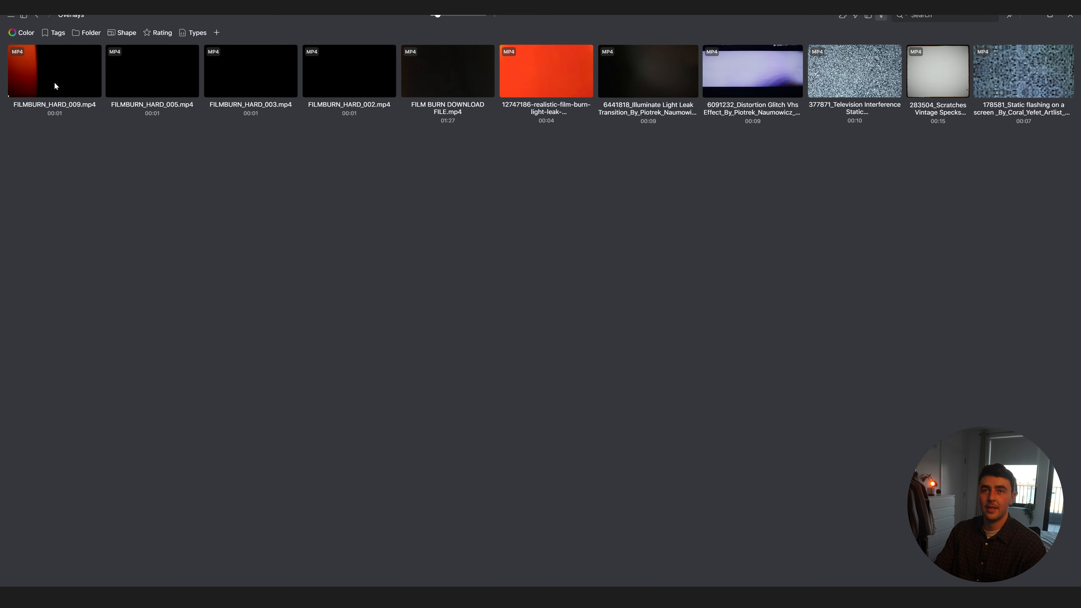
Add FILMBURN_HARD_009.mp4 from the Overlays folder as the top layer of Scene_02 and shift it to begin before the scene starts.
drag(54, 83, 526, 294)
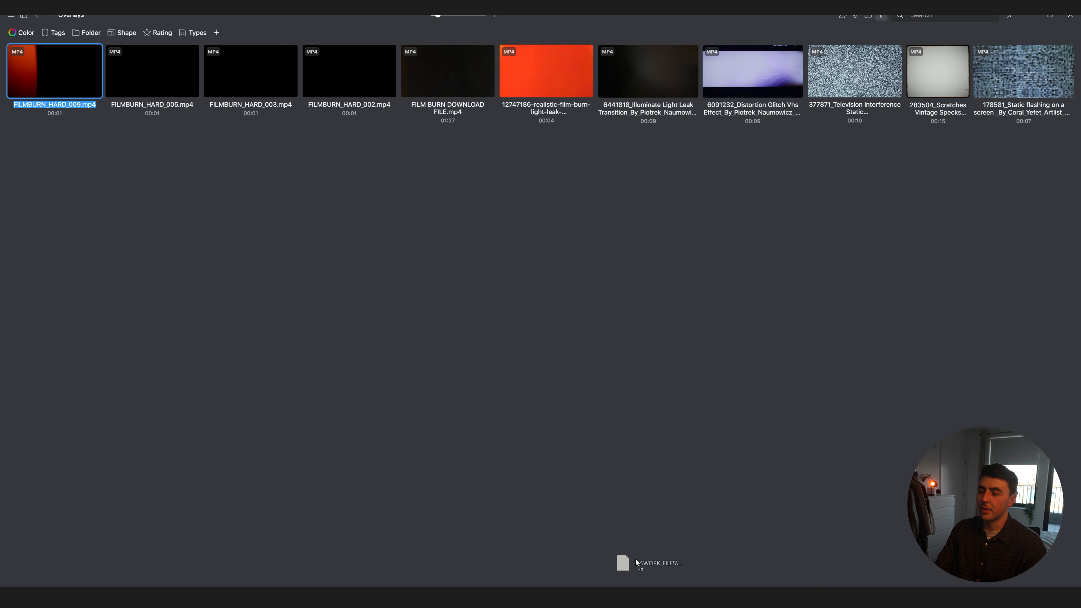
drag(95, 92, 62, 58)
double_click(63, 58)
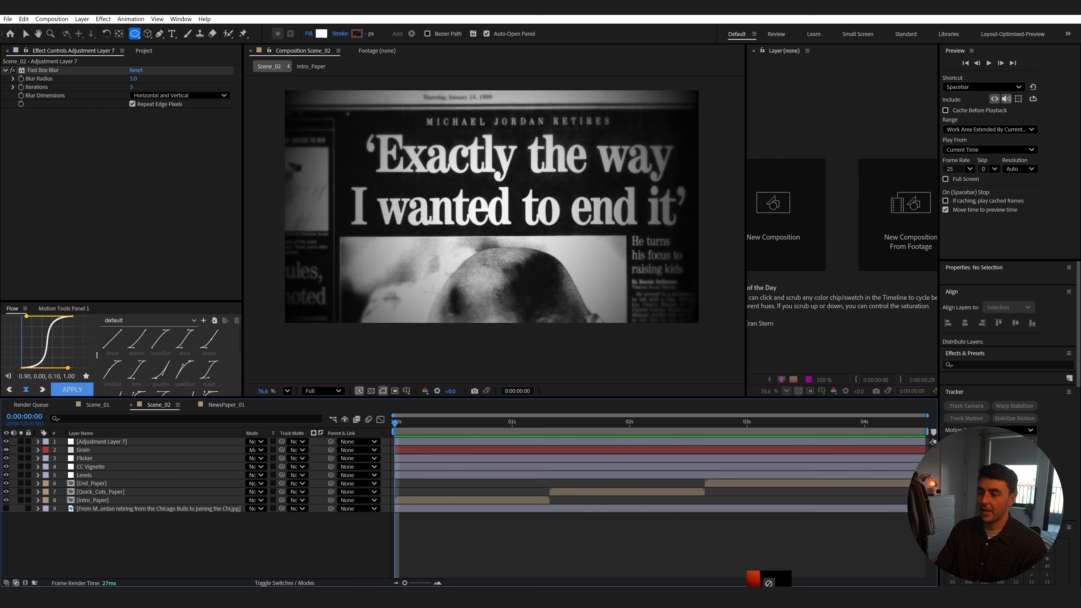
drag(769, 596, 456, 546)
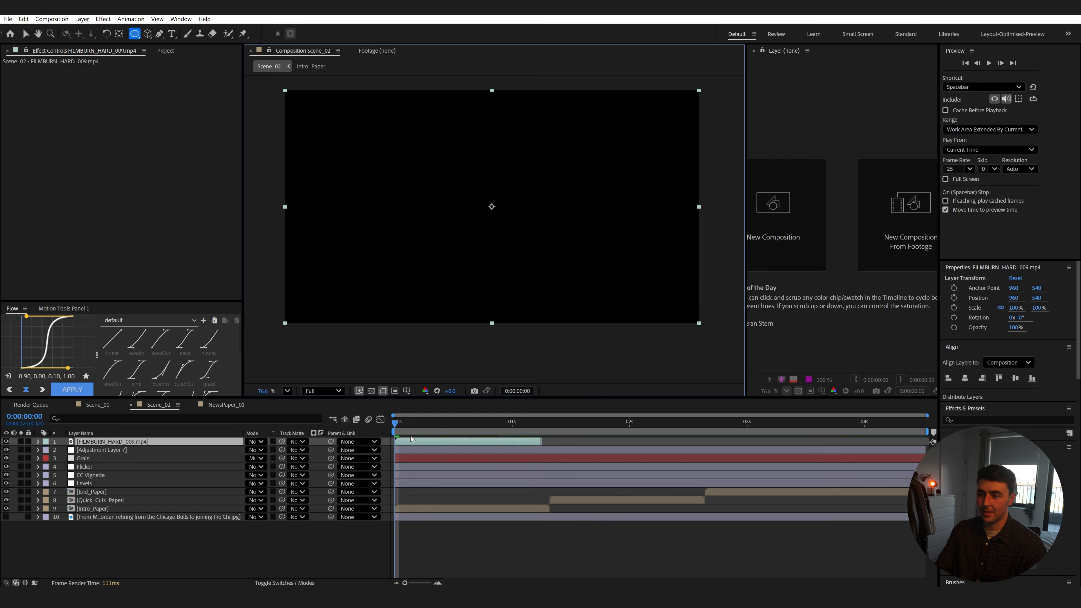
drag(428, 442, 398, 441)
key(space)
key(space)
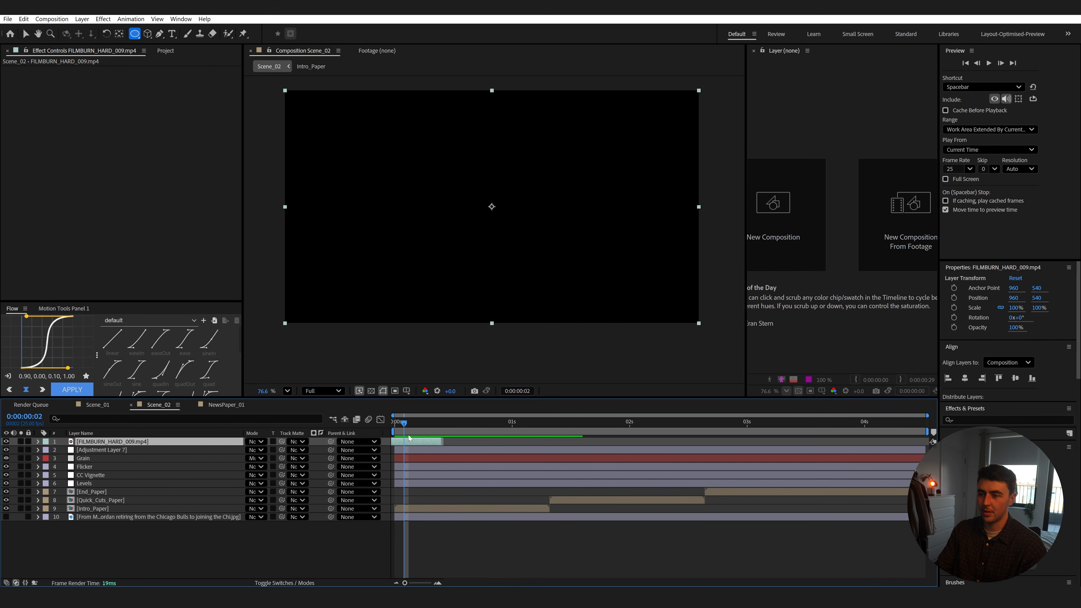
Set the film-burn layer's blending mode to Classic Difference, place it between CC Vignette and Levels, and preview the scene.
click(261, 441)
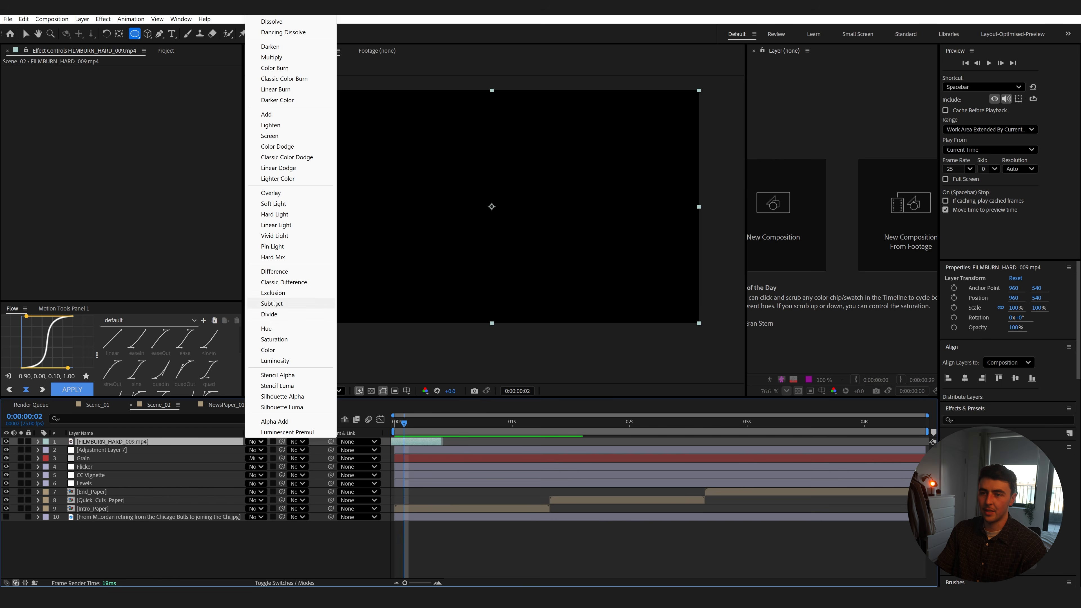
click(284, 282)
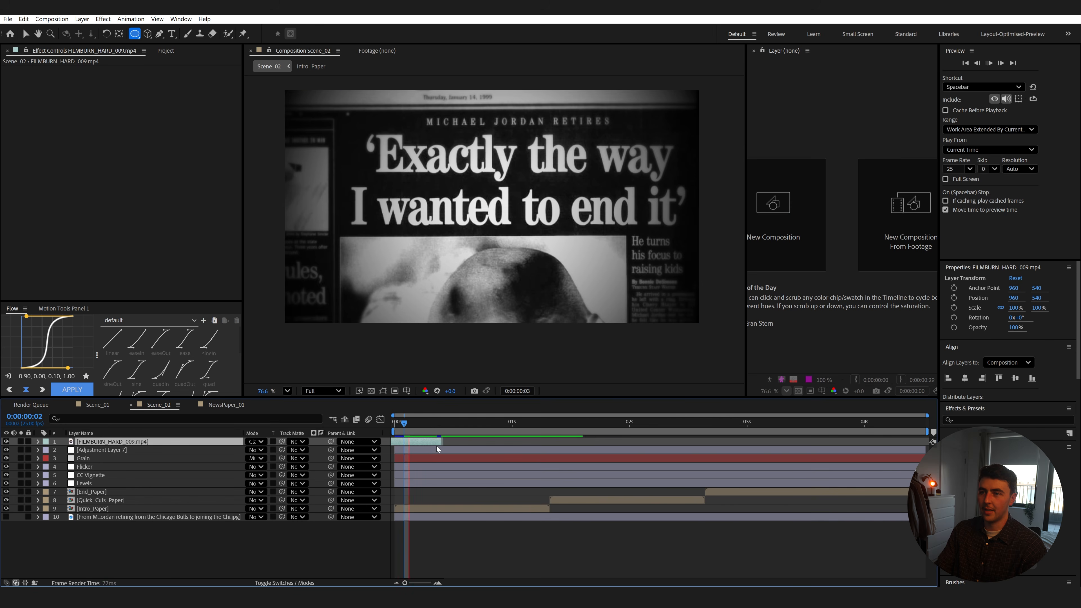
key(space)
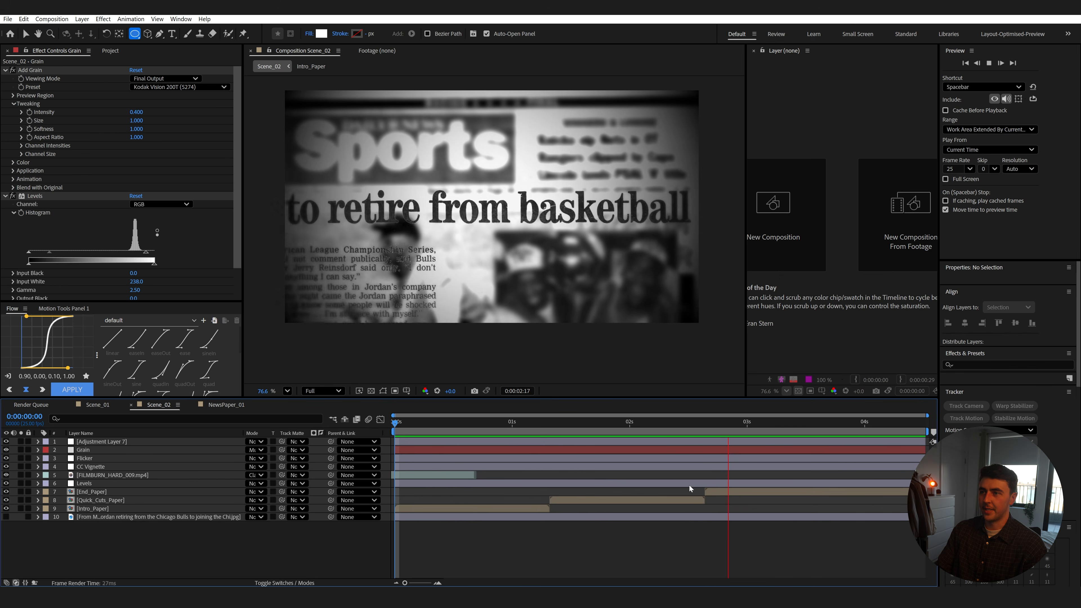
key(space)
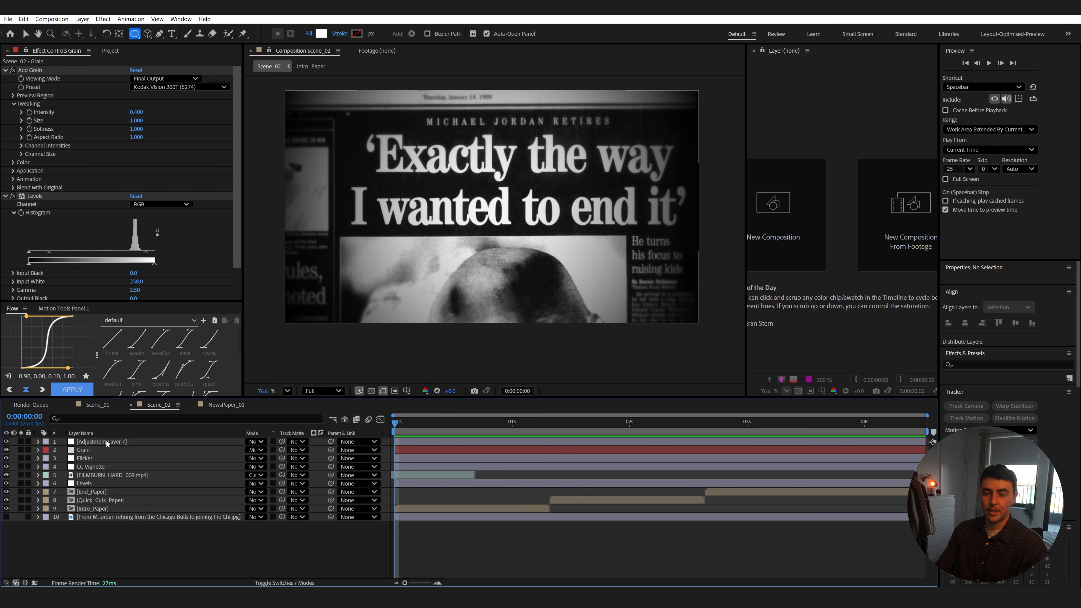
Copy the Shake adjustment layer from Scene_01 to the top of Scene_02 and preview the result.
click(97, 442)
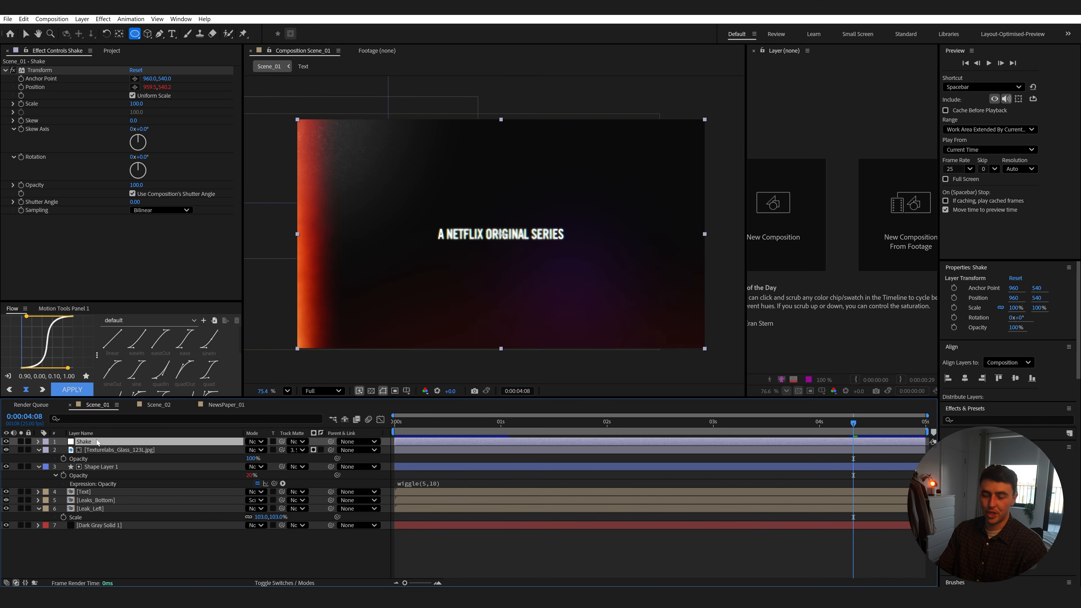
click(159, 404)
key(space)
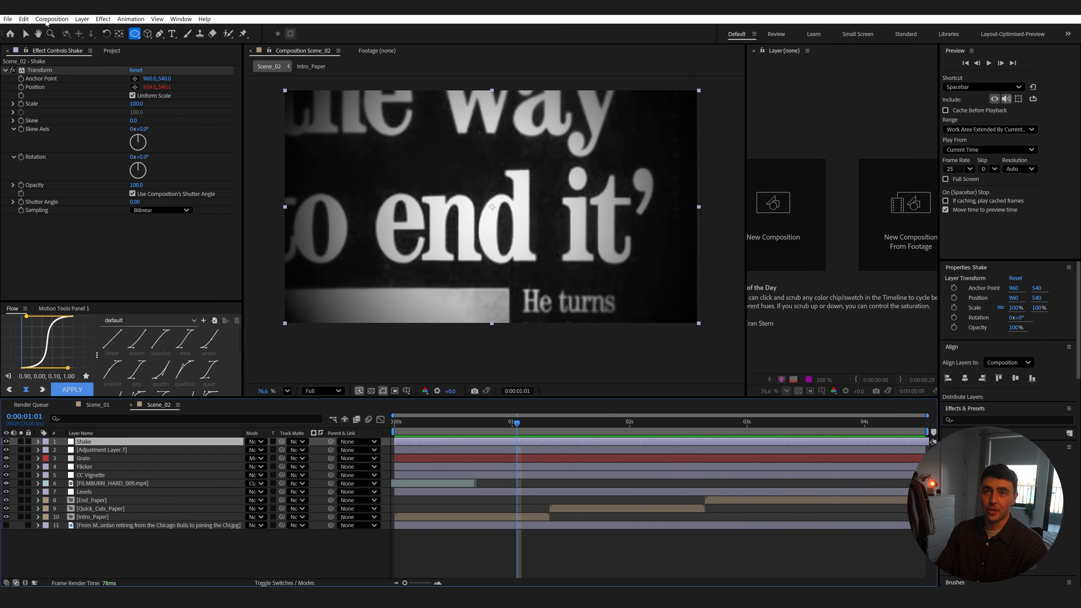
Create a new composition named Scene_03 at 1920 x 1080, 25 fps, with a 10-second duration.
click(48, 20)
click(64, 26)
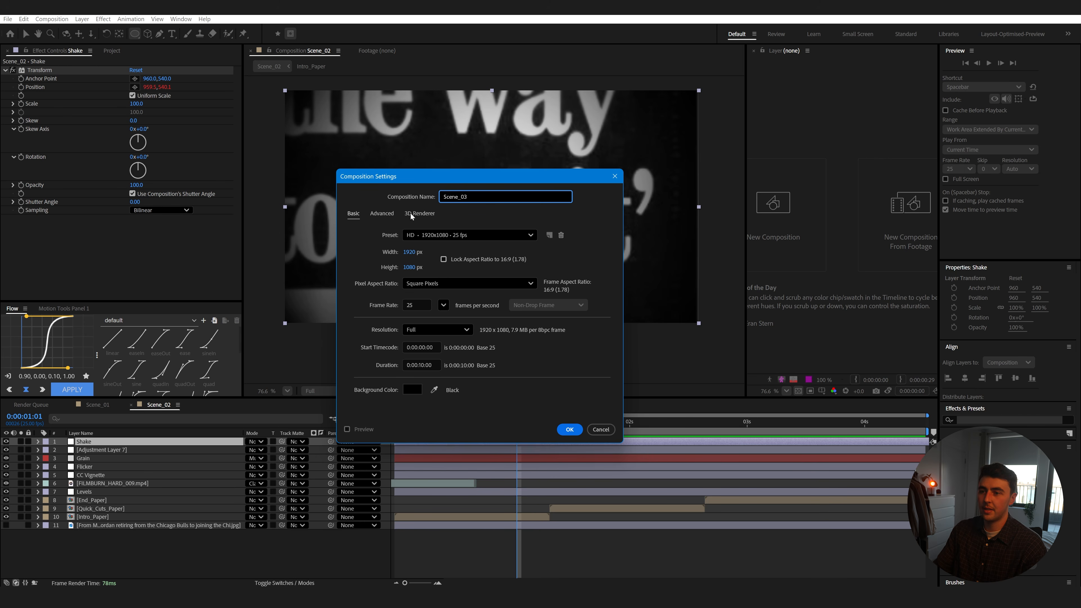
click(569, 429)
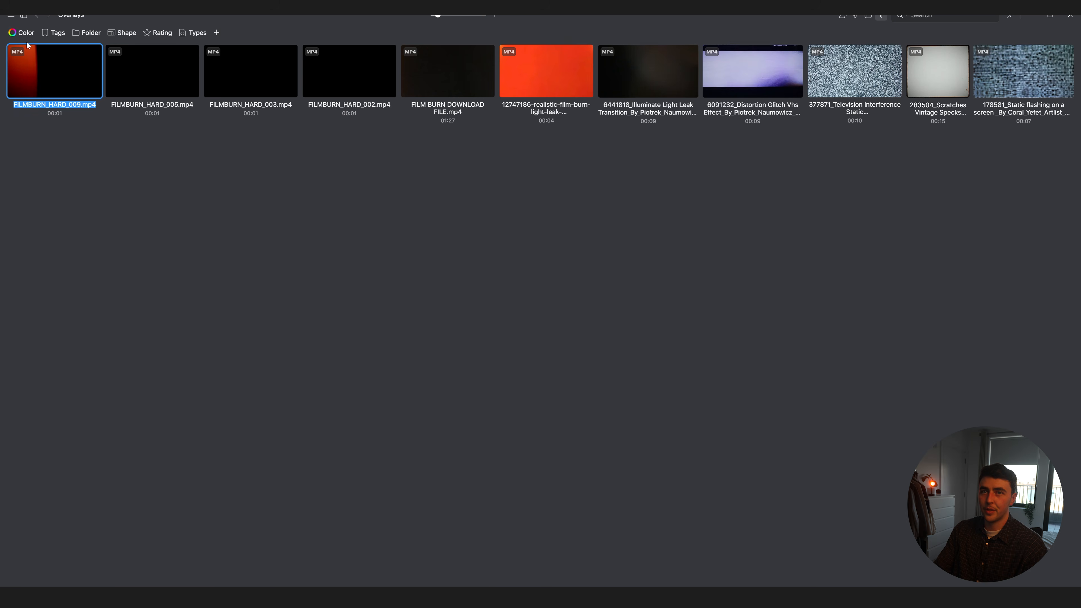
Switch to the asset library and open the Clips folder.
click(38, 15)
double_click(58, 100)
drag(101, 221, 503, 232)
Preview the six basketball clips one after another, from Clip_06.mp4 to Clip_01.mp4.
click(85, 89)
double_click(88, 88)
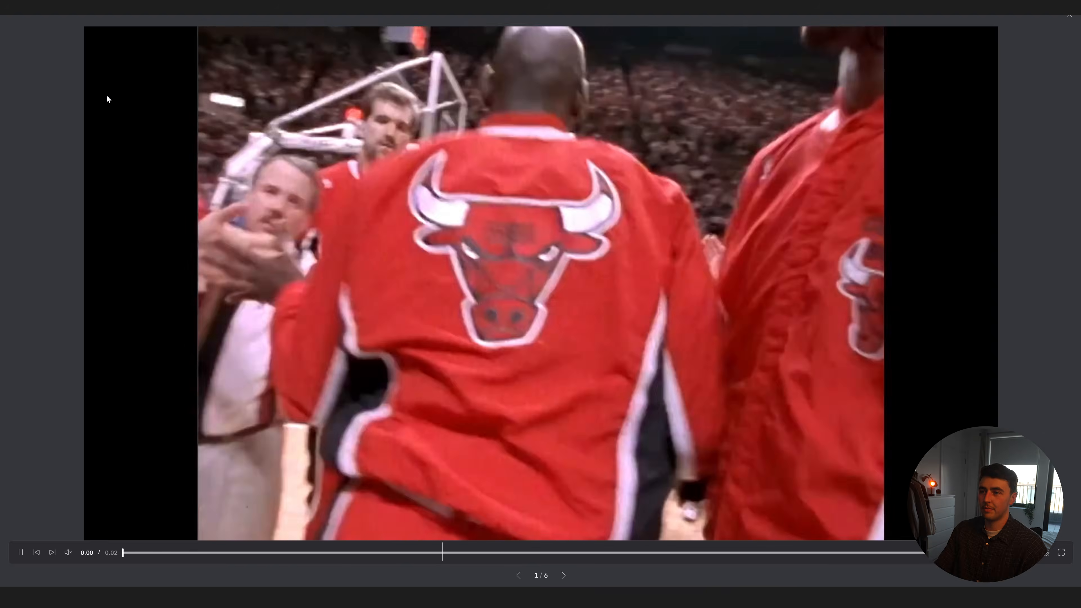
key(space)
click(158, 73)
key(space)
key(space)
click(313, 90)
key(space)
key(space)
click(441, 90)
key(space)
key(space)
click(537, 81)
key(space)
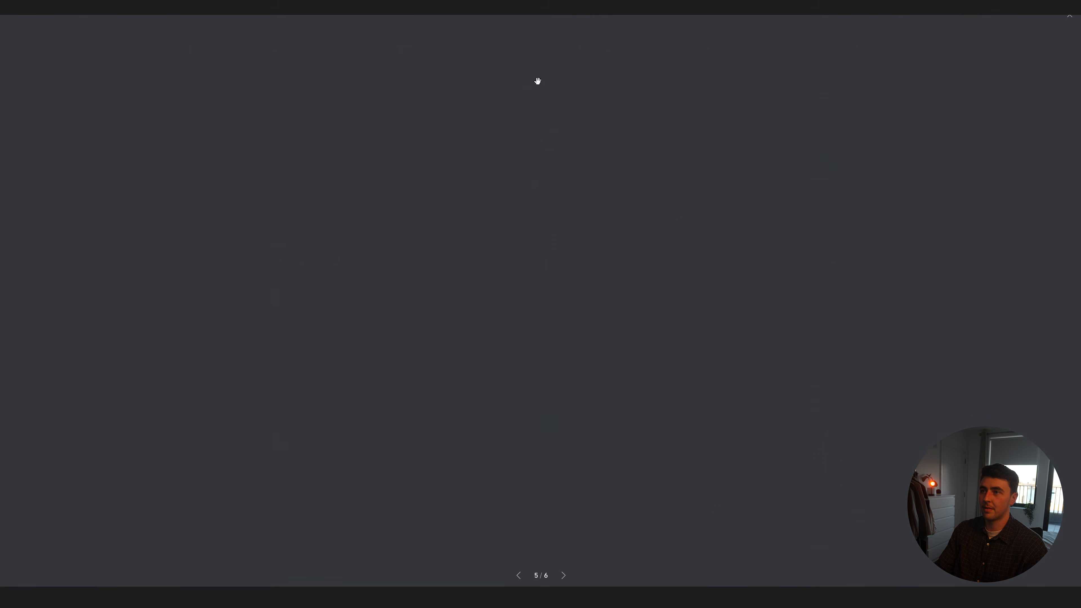
key(space)
click(706, 77)
key(space)
key(space)
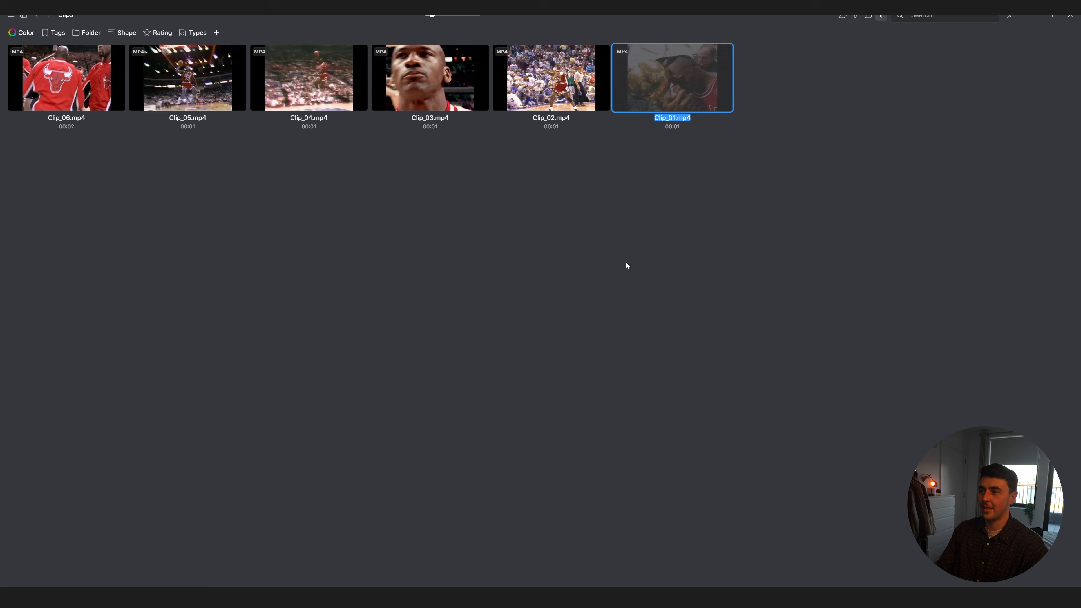
Select all six clips in the Clips folder and add them to Scene_03 as layers.
drag(737, 208, 71, 106)
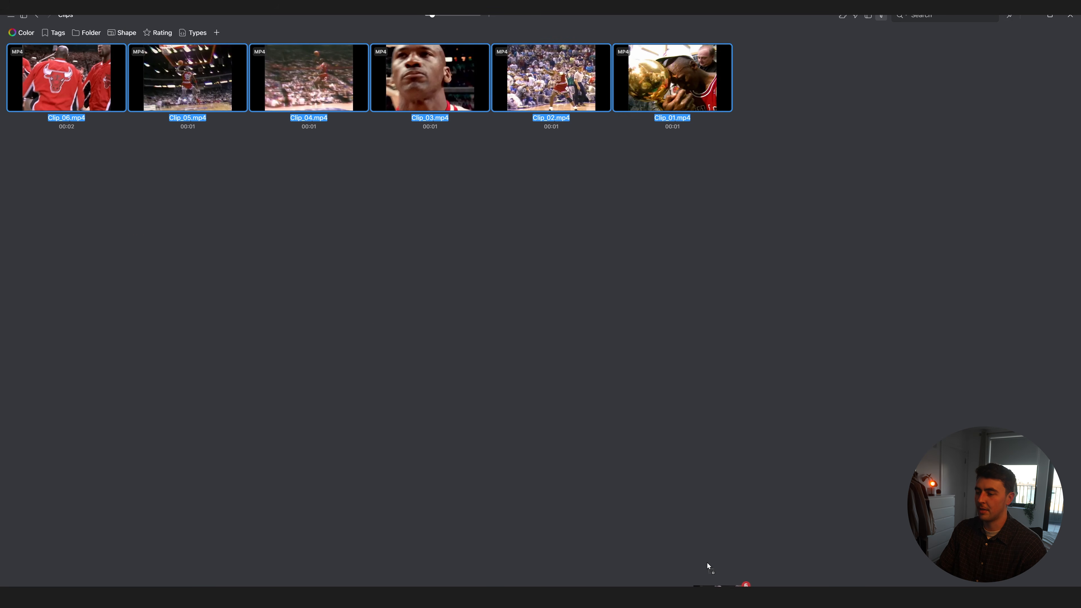
drag(70, 107, 111, 504)
click(112, 504)
Sequence the six clip layers end to end in order from Clip_01 to Clip_06, and preview the sequence.
click(96, 484)
shift+click(100, 443)
right_click(97, 452)
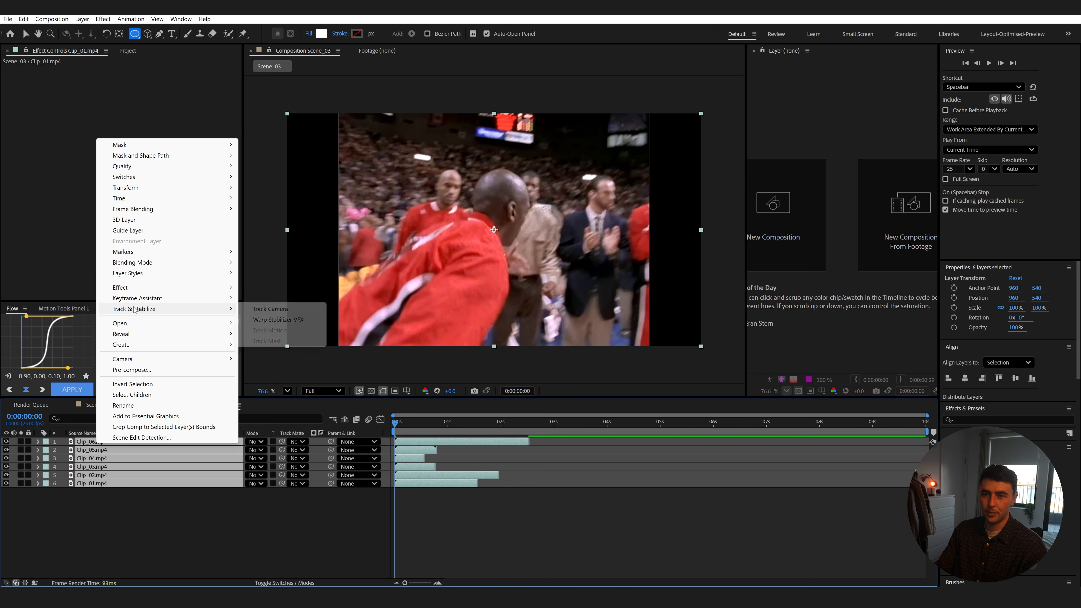
mouse_move(140, 301)
click(311, 426)
click(583, 331)
key(space)
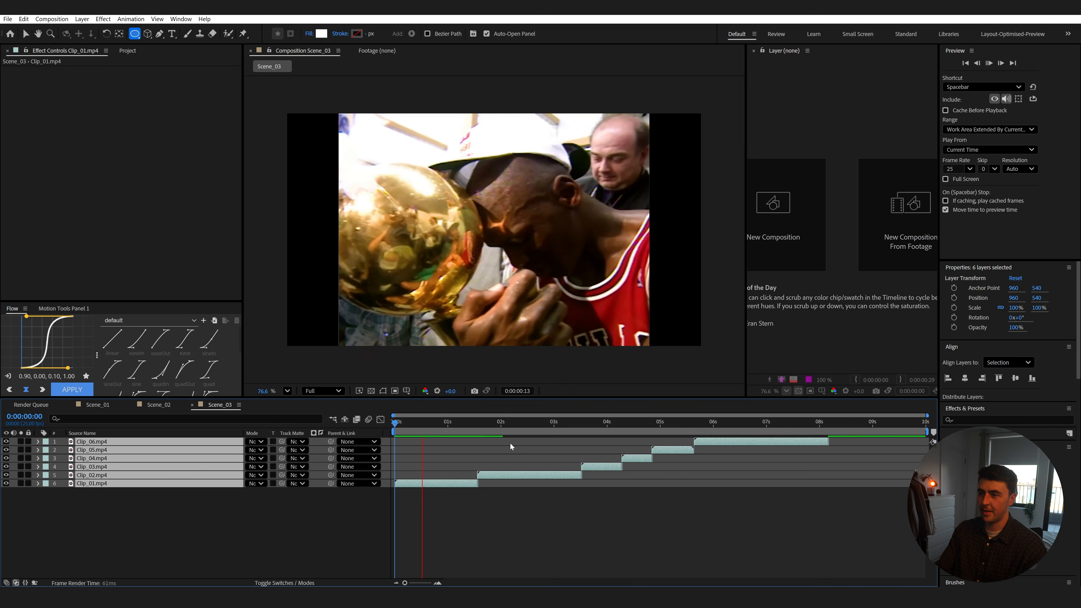
key(space)
drag(701, 425, 490, 445)
key(space)
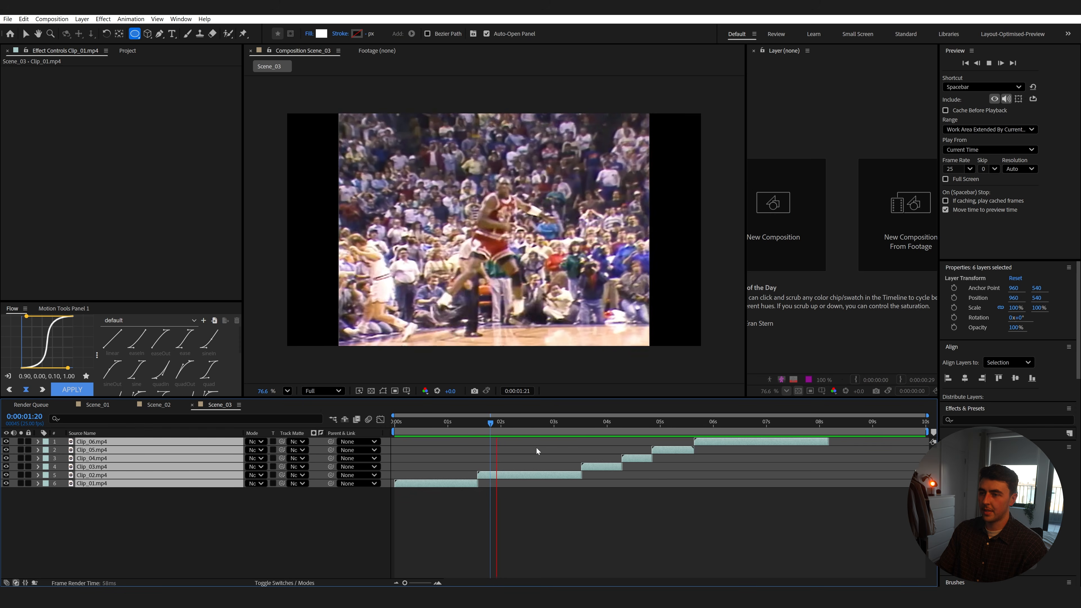
key(space)
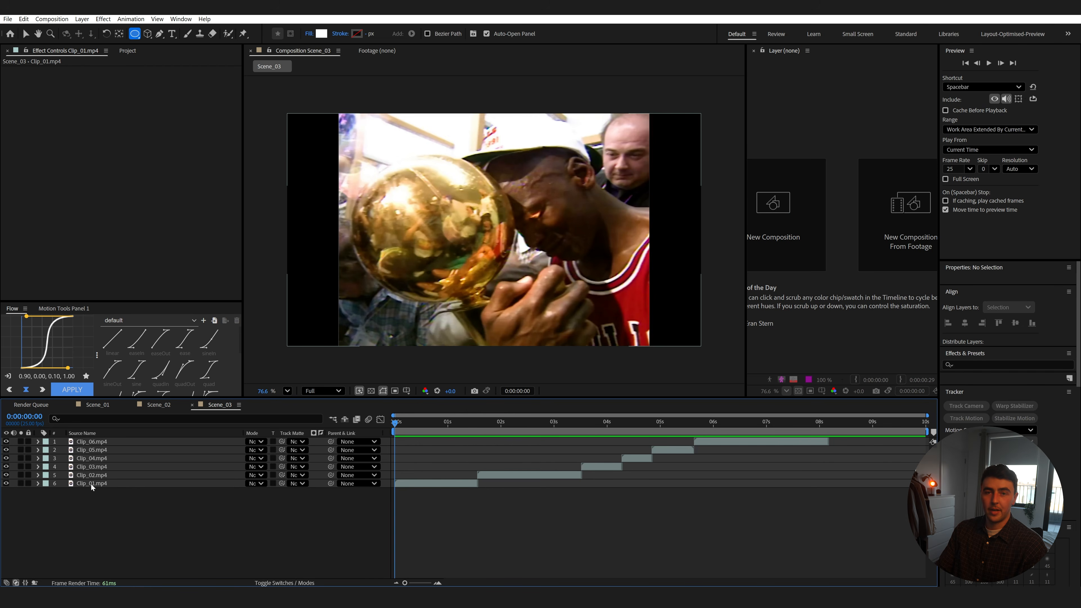
Pre-compose Clip_01.mp4 as Clip_01 and apply the One Click CRT script to the clip inside it.
right_click(91, 483)
click(123, 412)
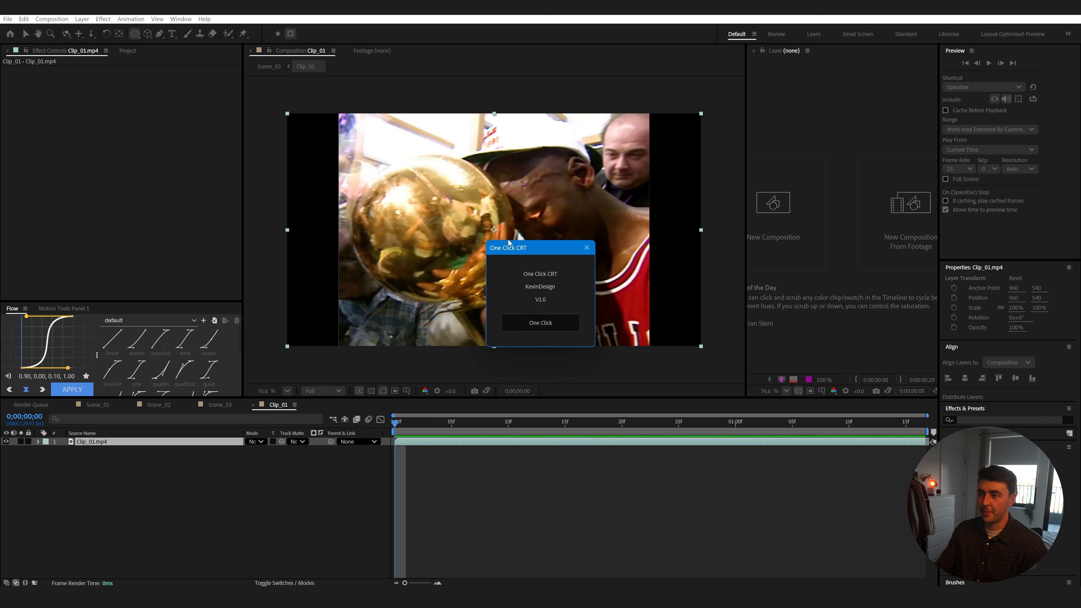
drag(536, 249, 779, 245)
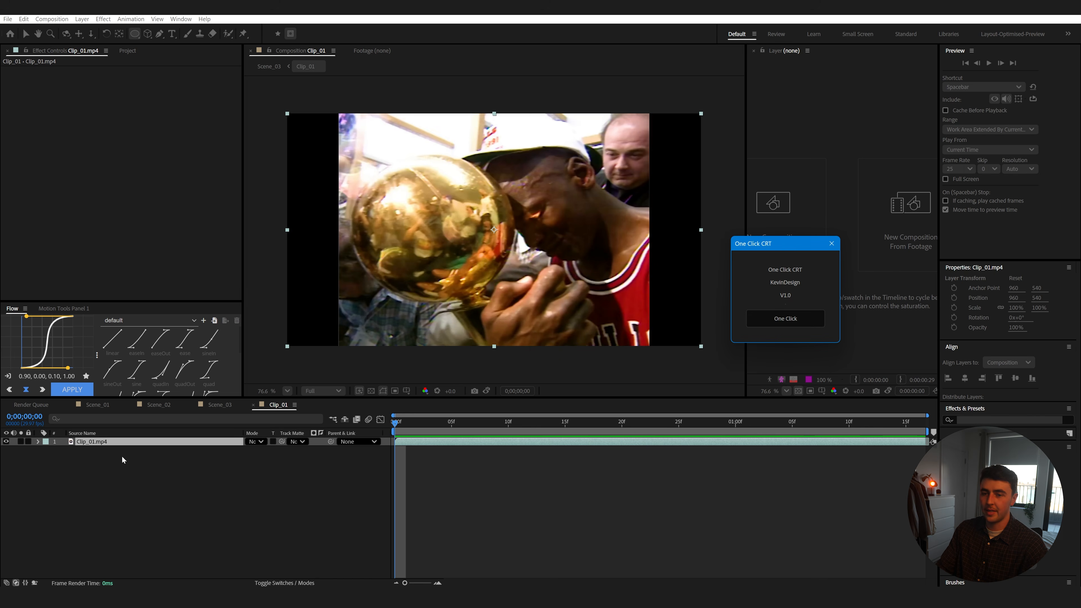
click(784, 324)
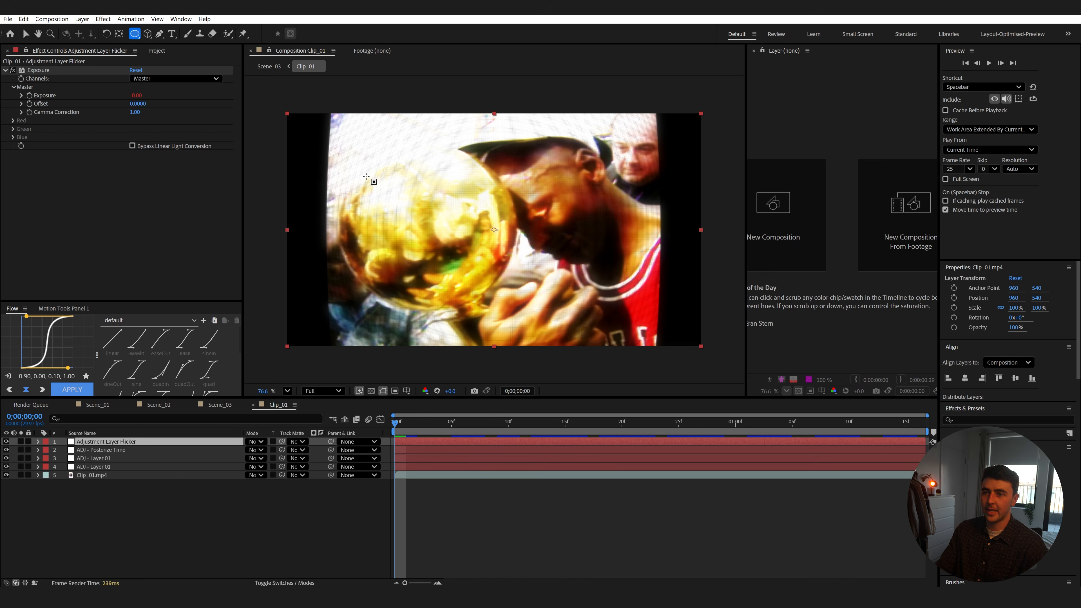
Examine the effects on the CRT adjustment layers in Clip_01, including the Mosaic, Grid and Transform settings.
click(116, 458)
click(109, 466)
click(108, 458)
click(107, 450)
click(107, 442)
click(110, 459)
click(114, 467)
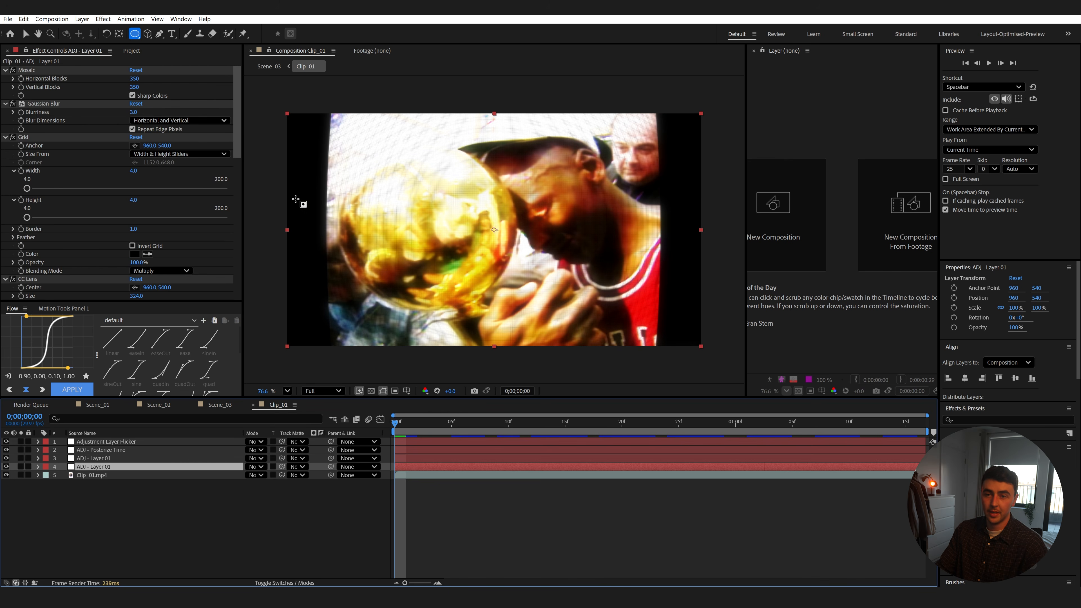
drag(239, 129, 241, 283)
click(98, 459)
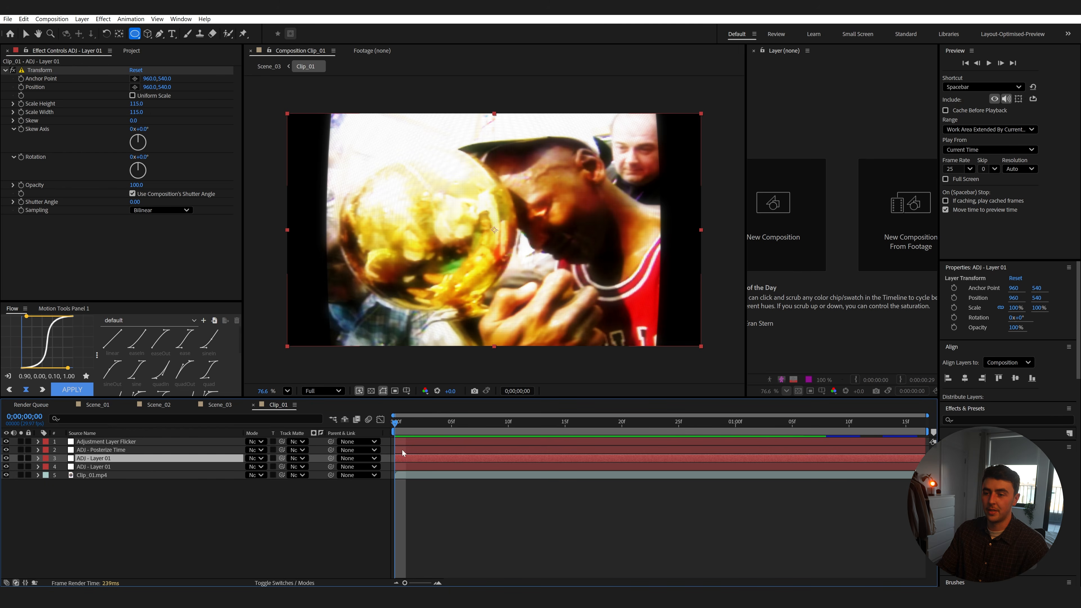
Play the Clip_01 composition and inspect the CRT pixel grid up close.
key(space)
scroll(457, 269, up, 5)
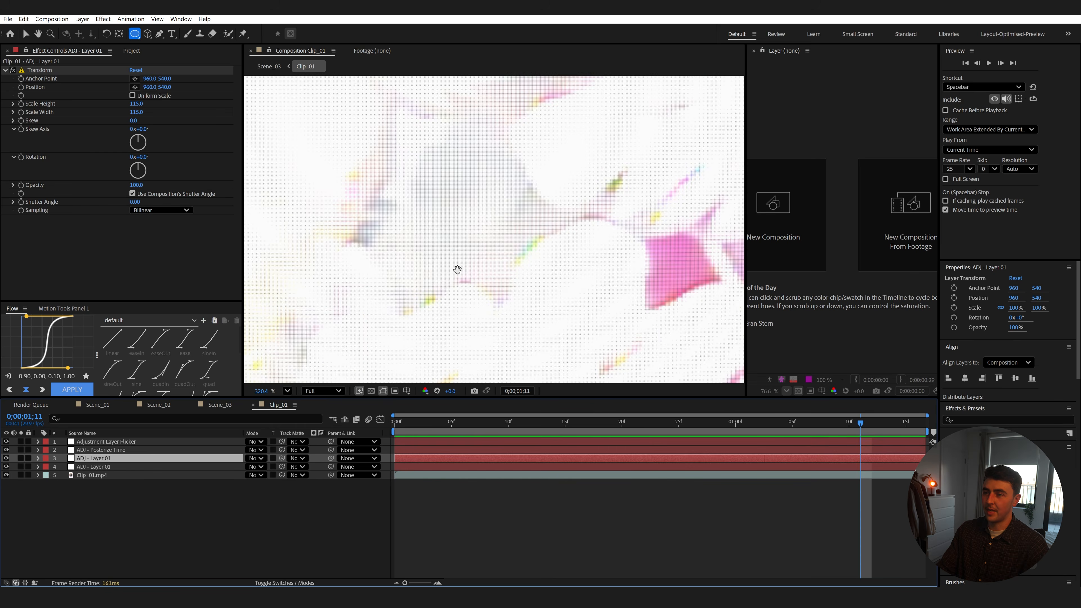
key(space)
scroll(500, 286, down, 6)
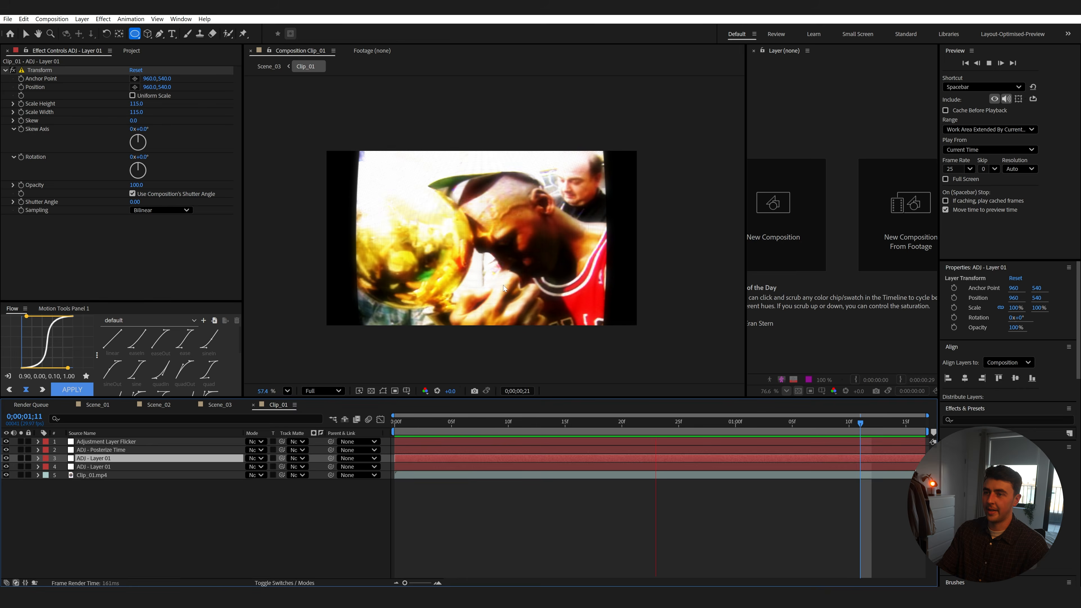
scroll(506, 281, up, 2)
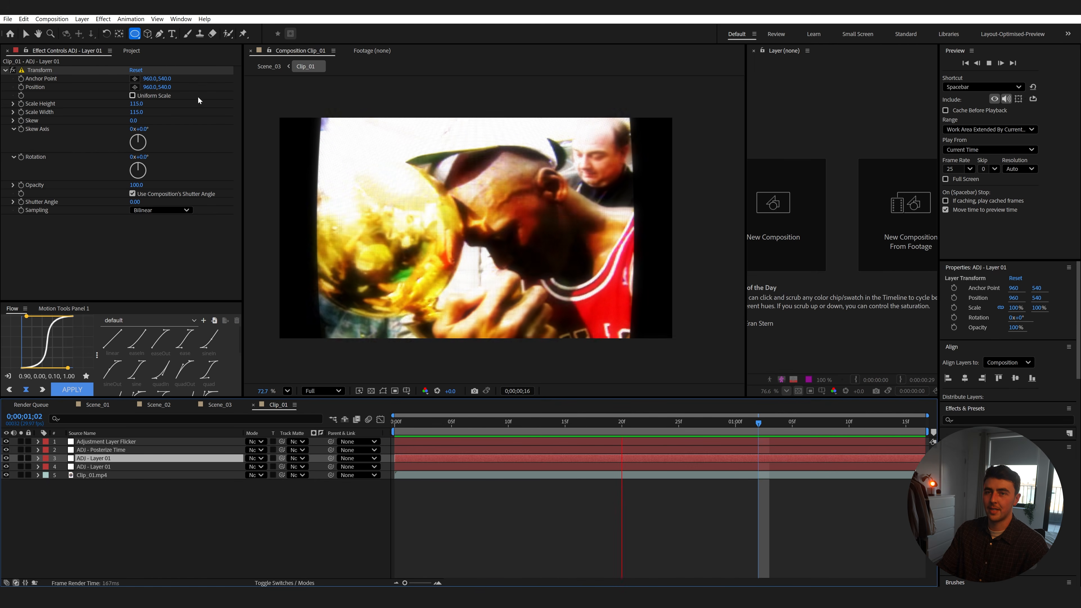
key(space)
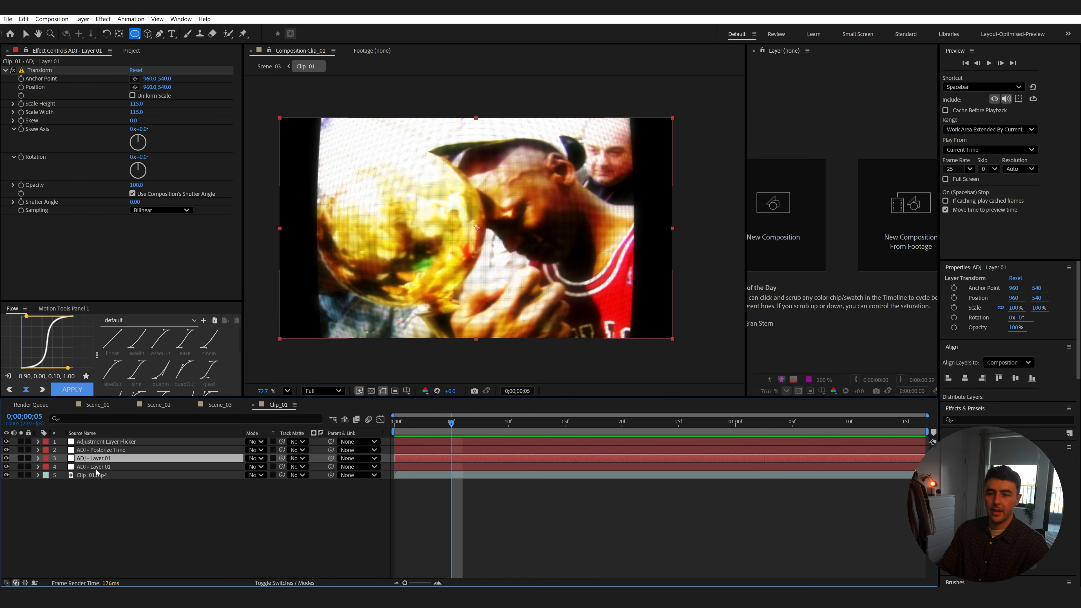
Toggle the last Glow effect on the lower ADJ - Layer 01 to compare the image with and without it.
click(97, 467)
key(Home)
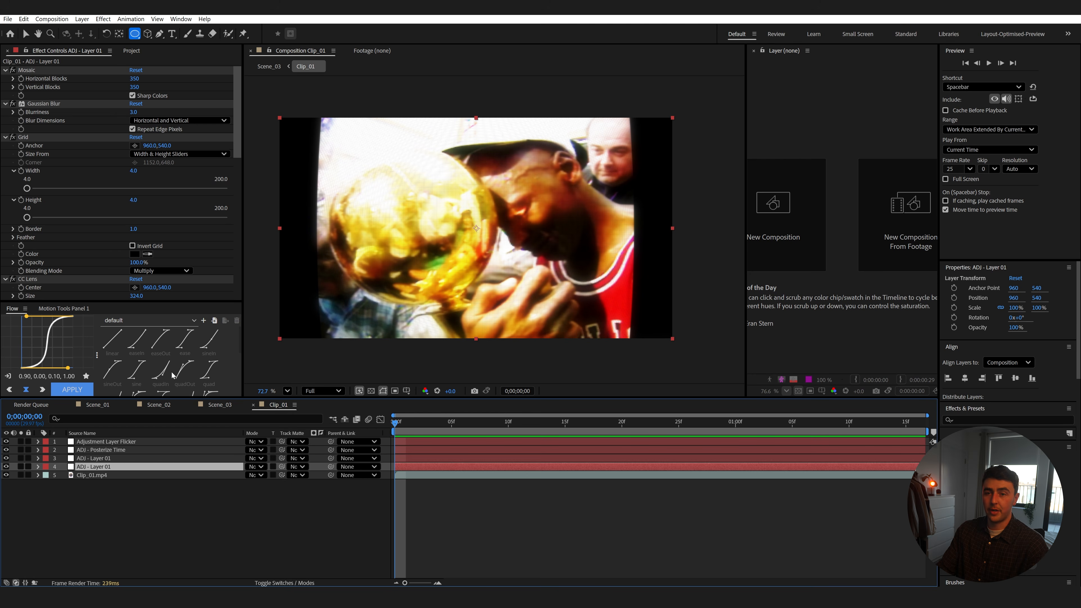
scroll(64, 276, down, 15)
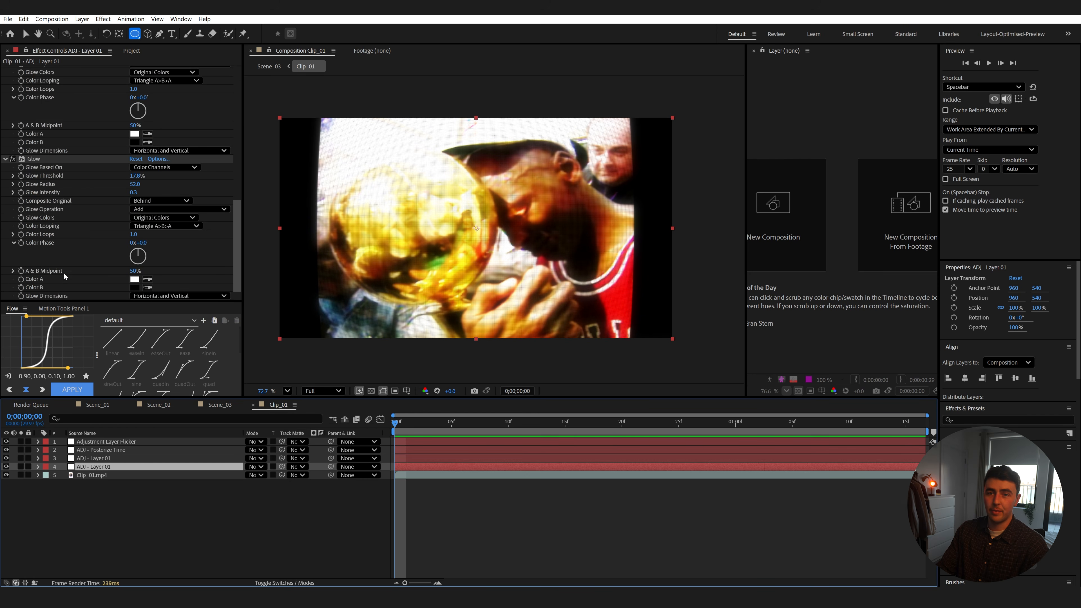
click(13, 160)
click(13, 160)
click(13, 159)
click(14, 159)
click(13, 159)
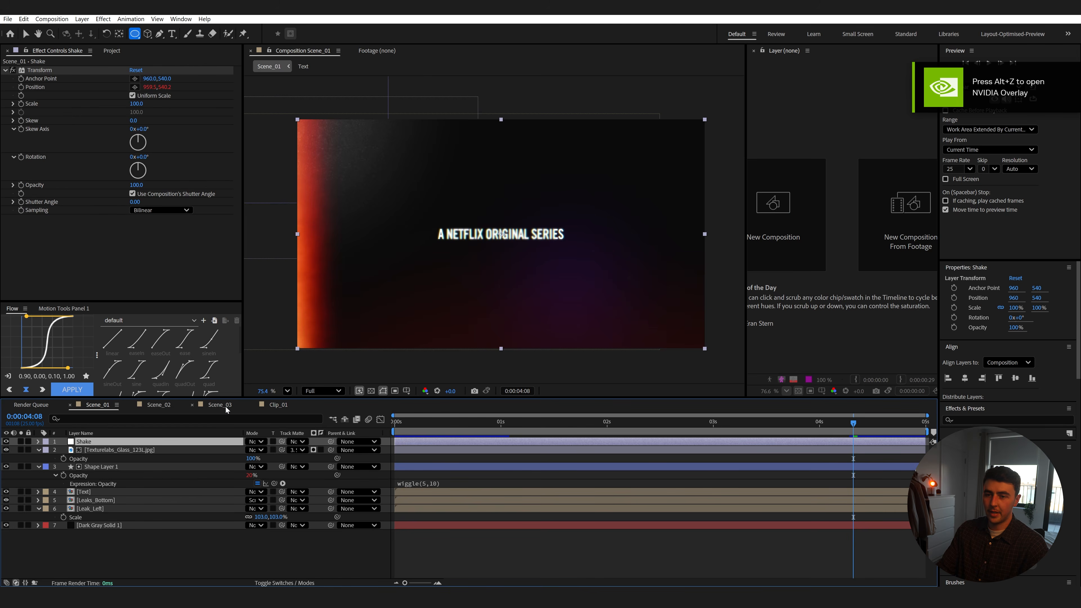
Return to Scene_03, review the cut into the second clip and pre-compose Clip_02.mp4 as Clip_02.
click(222, 405)
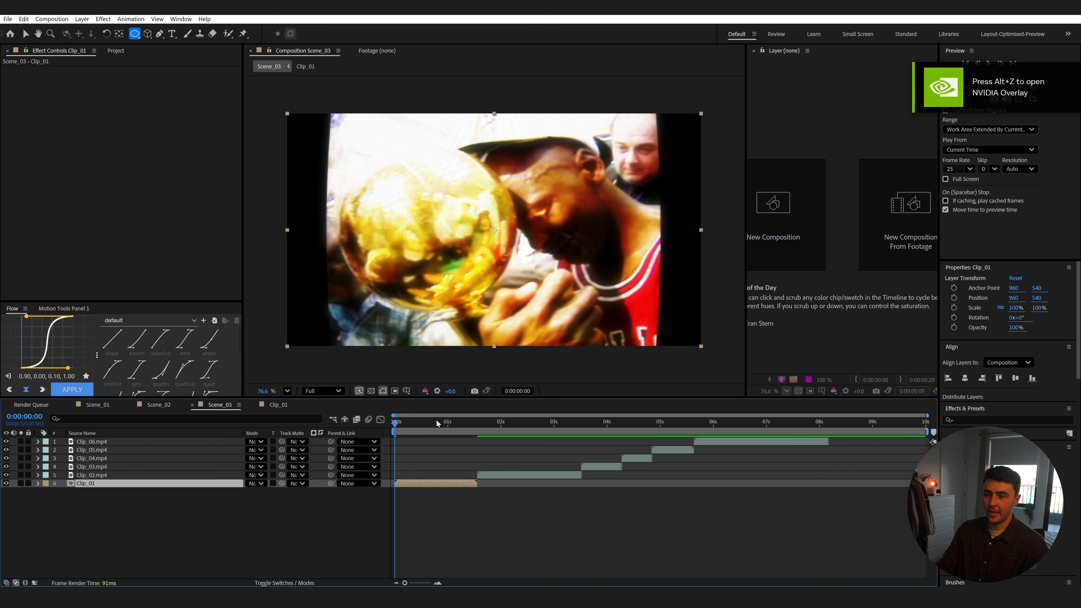
key(space)
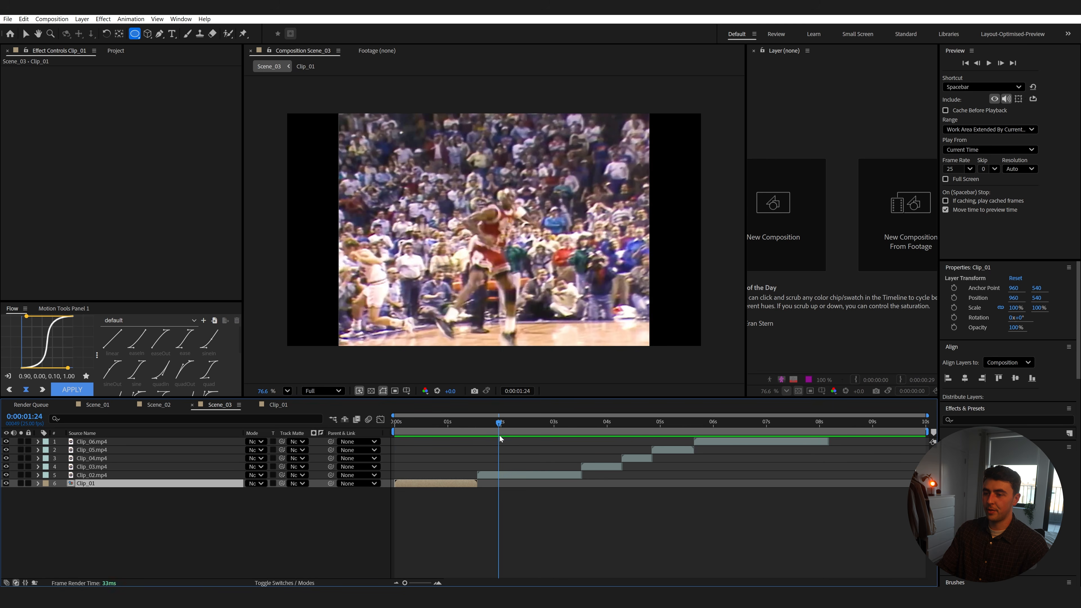
click(499, 476)
right_click(499, 475)
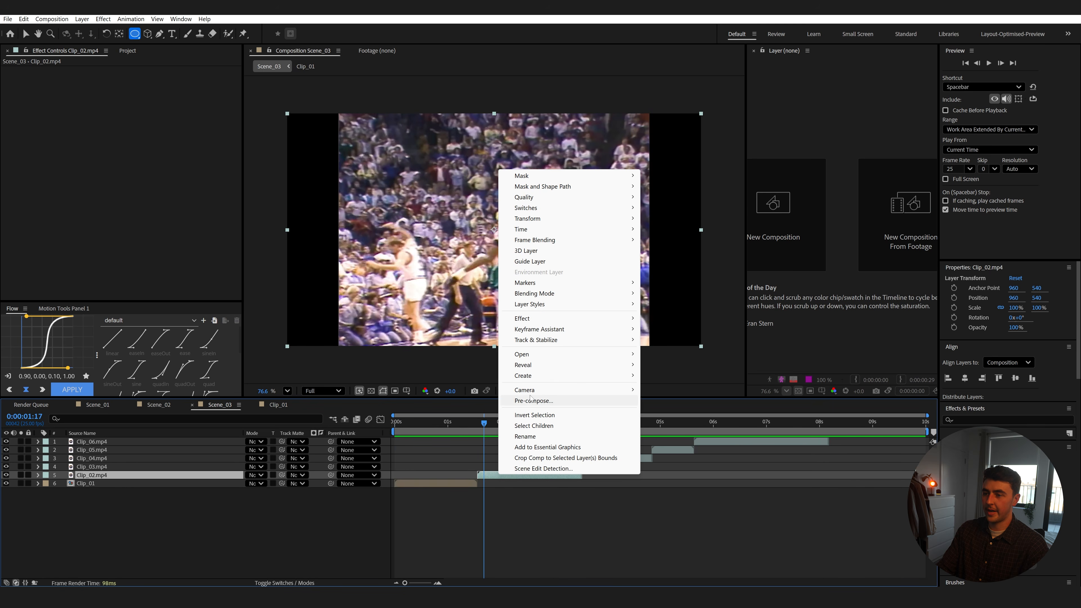
click(537, 401)
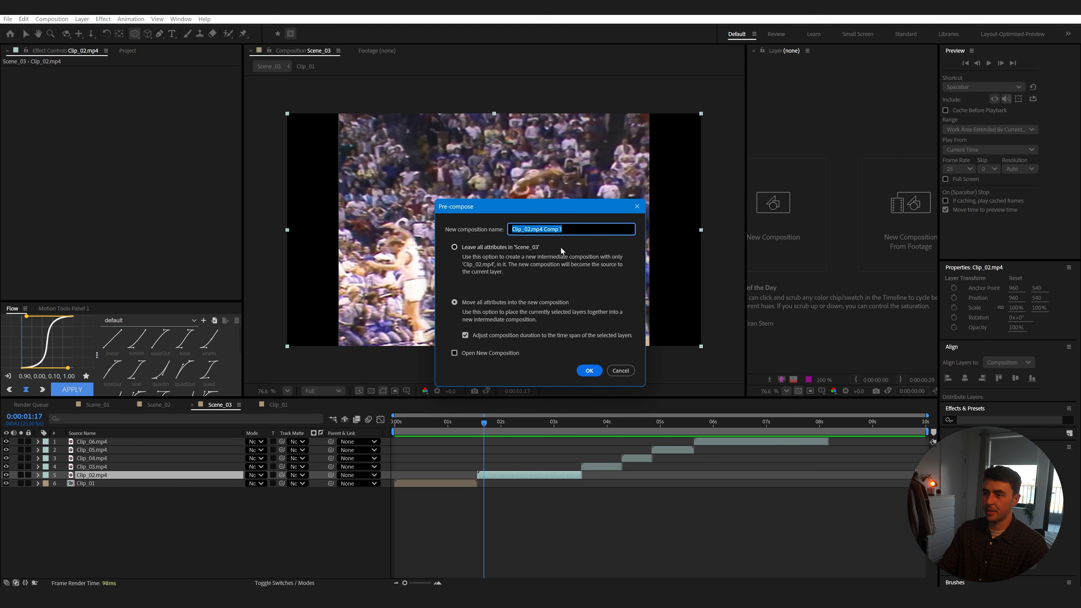
key(BackSpace)
key(Return)
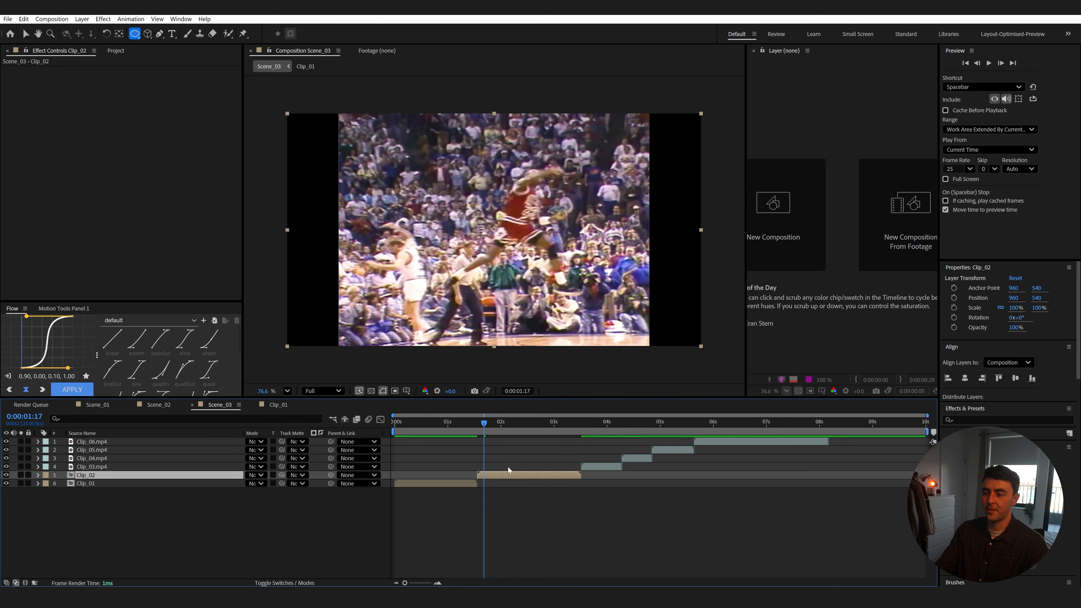
Open the Clip_02 composition and run the One Click CRT.jsx script on the Clip_02.mp4 layer.
double_click(508, 474)
click(136, 442)
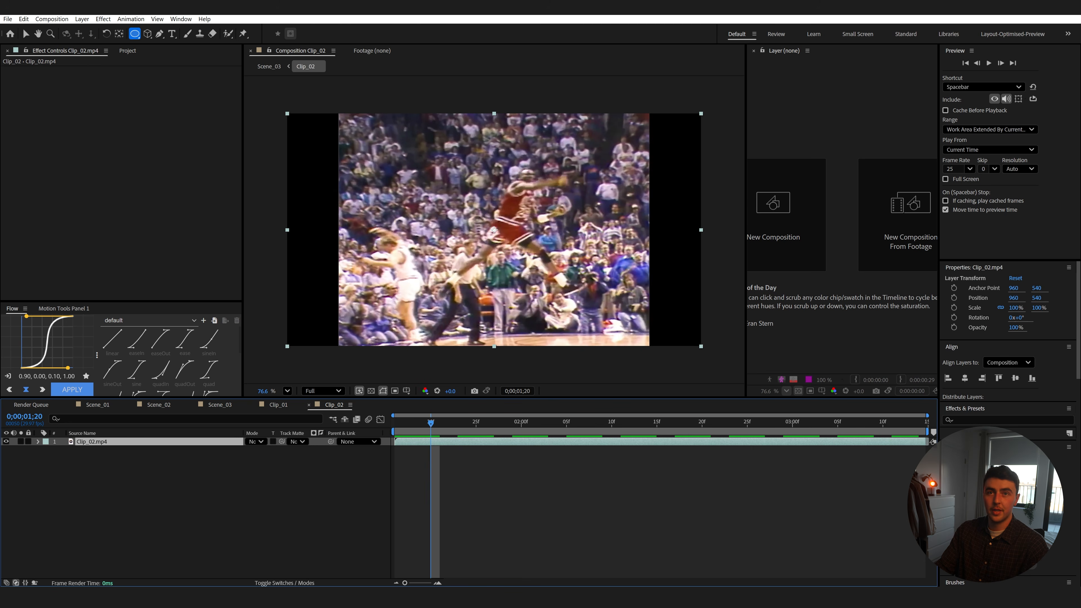
click(8, 19)
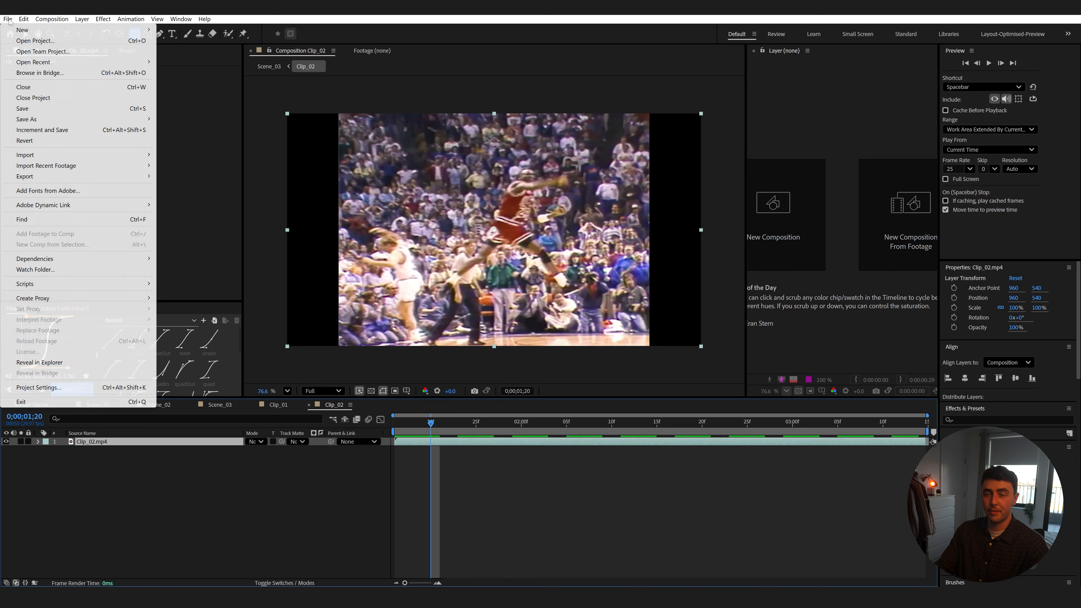
mouse_move(102, 288)
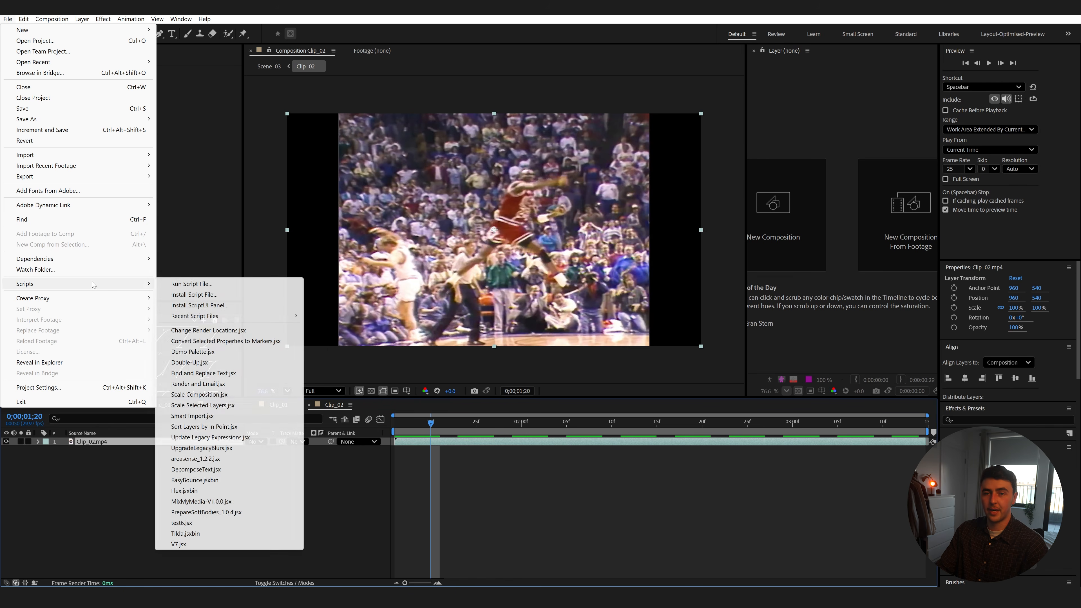
click(214, 286)
double_click(196, 102)
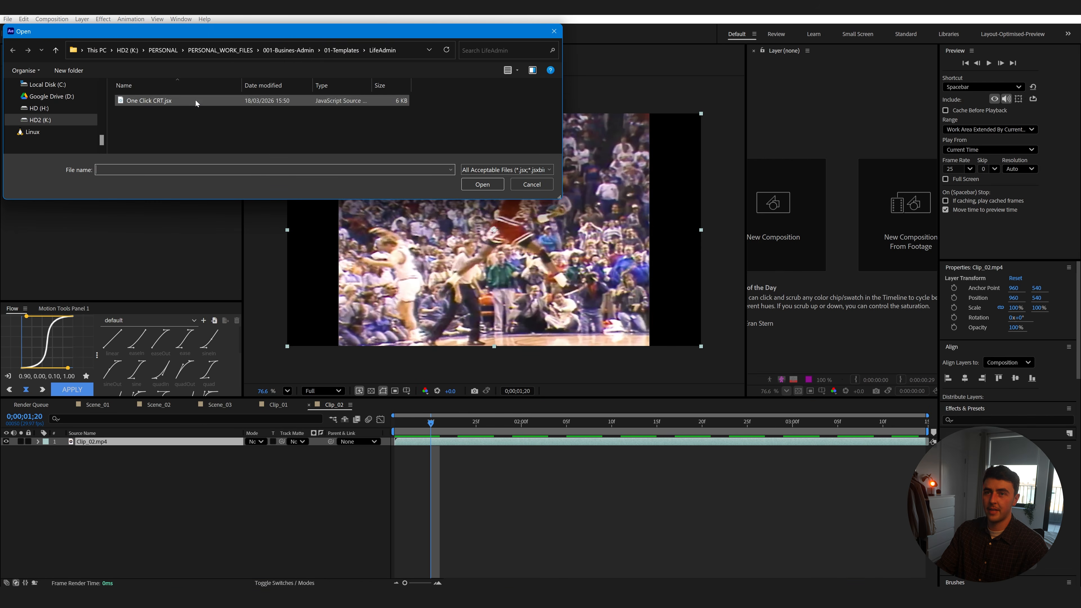
click(562, 324)
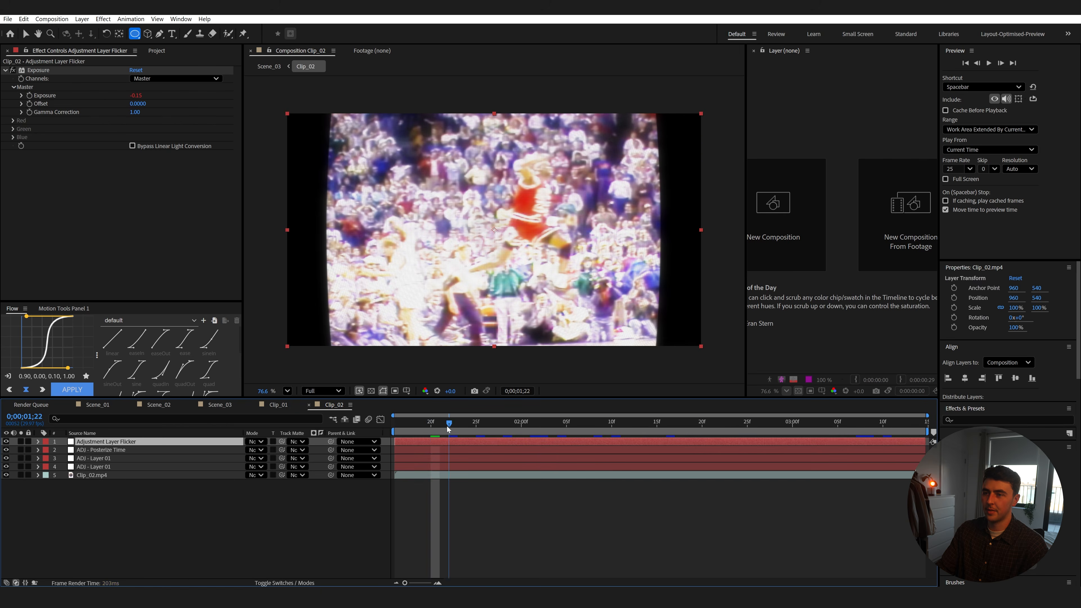
Turn off the last Glow effect on the lower ADJ - Layer 01 in Clip_02.
drag(448, 429, 314, 574)
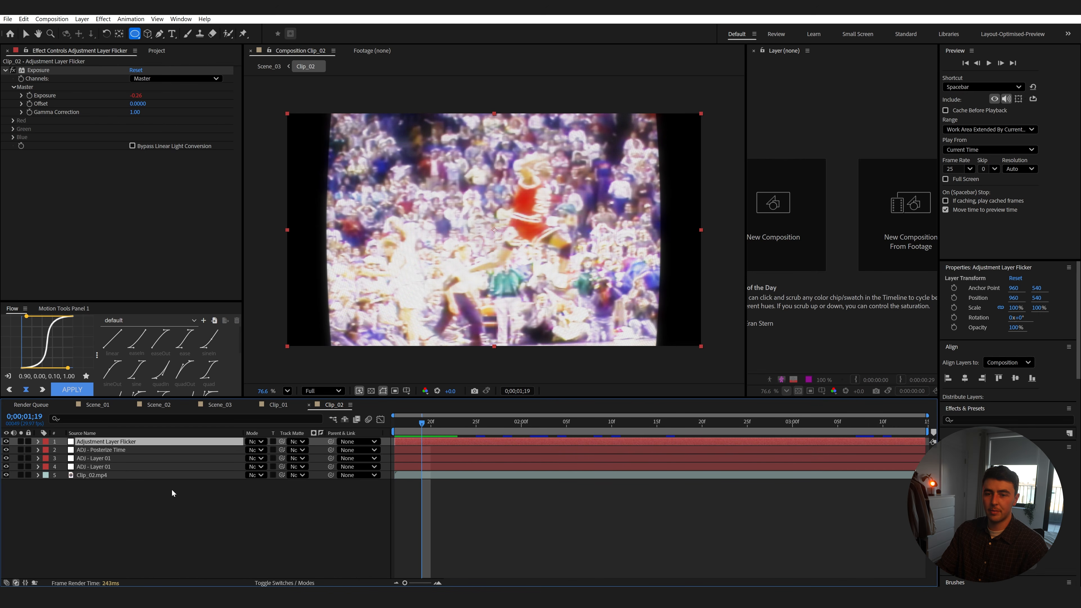
click(93, 467)
scroll(51, 223, down, 15)
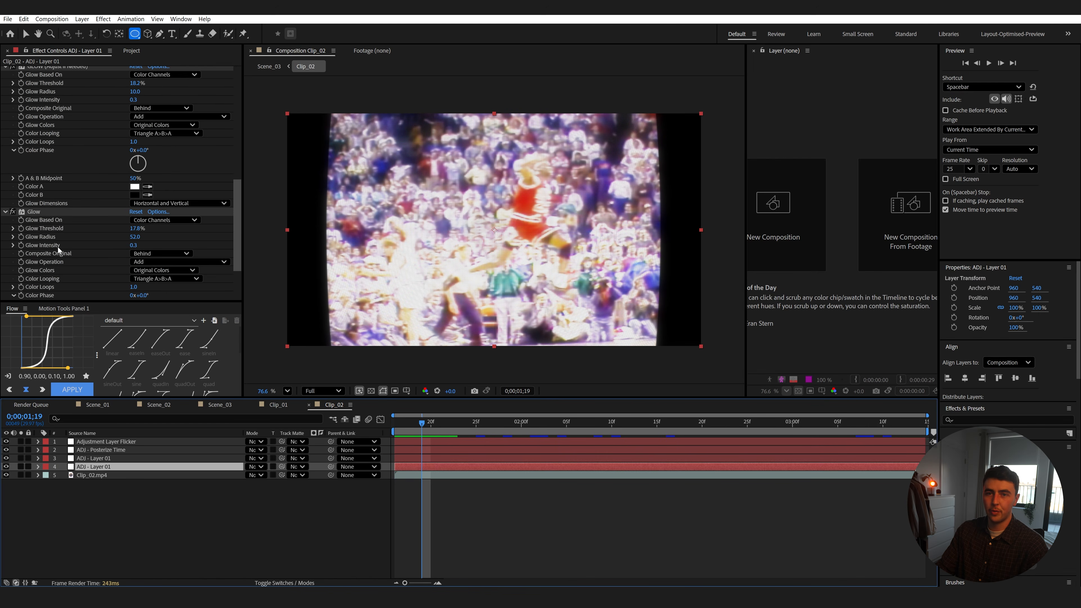
click(13, 213)
On the upper ADJ - Layer 01's Transform effect, set Skew to -3.0, enable Uniform Scale and set Scale to 126.0.
drag(421, 424, 386, 429)
click(108, 459)
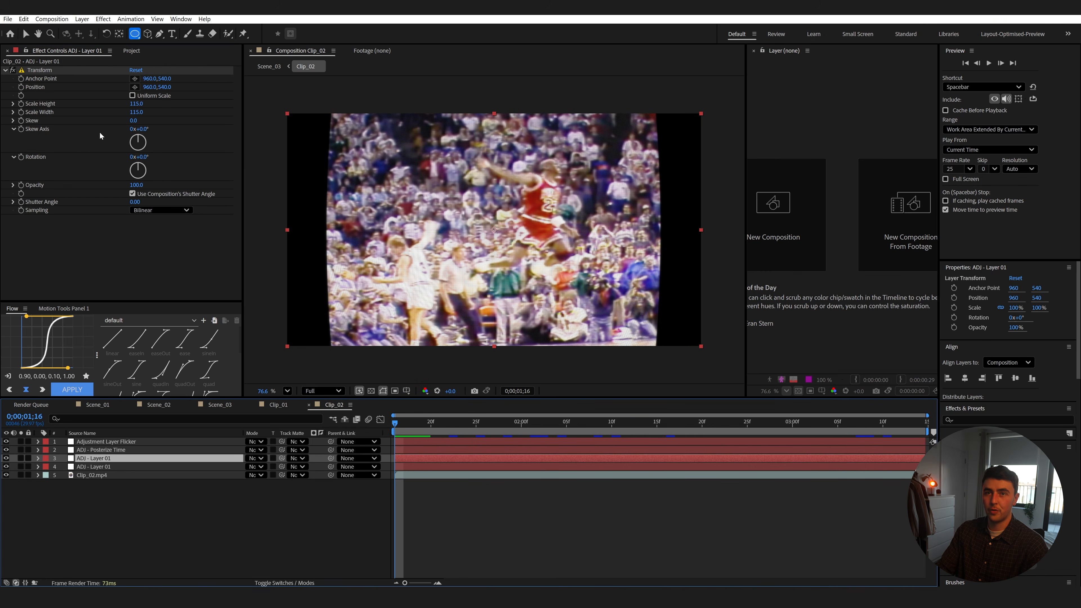
drag(134, 122, 135, 122)
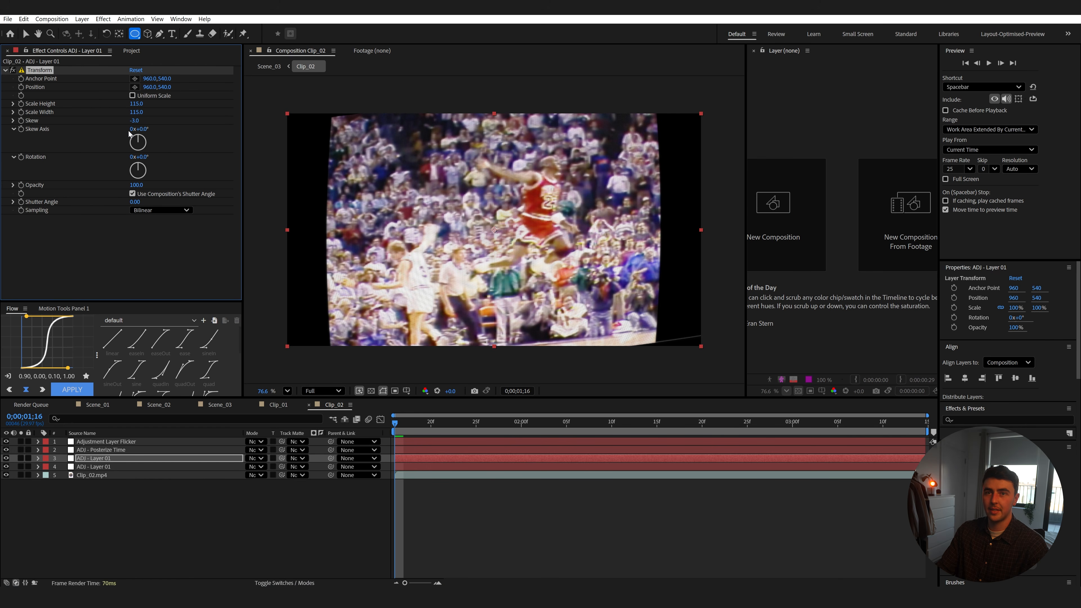
drag(135, 103, 143, 105)
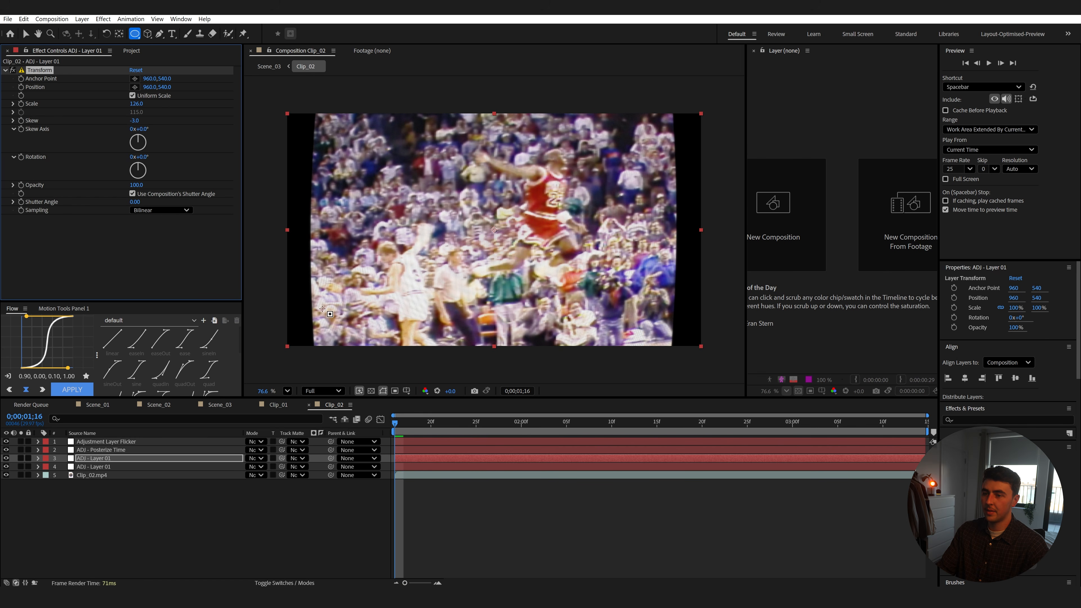
Preview the adjusted Clip_02, including its cut from Clip_01 in Scene_03.
key(space)
click(217, 404)
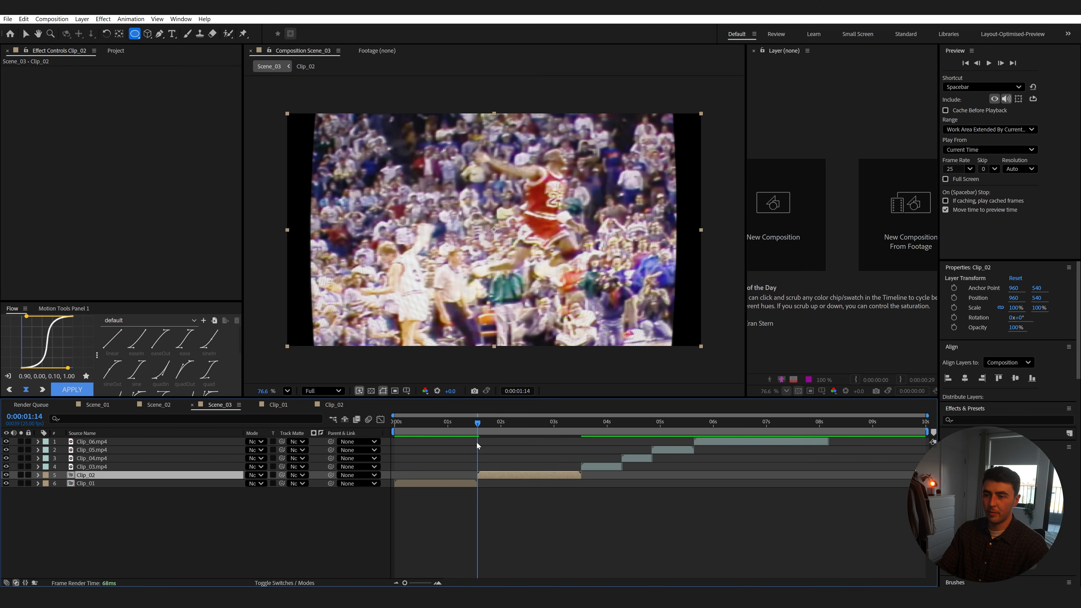
key(space)
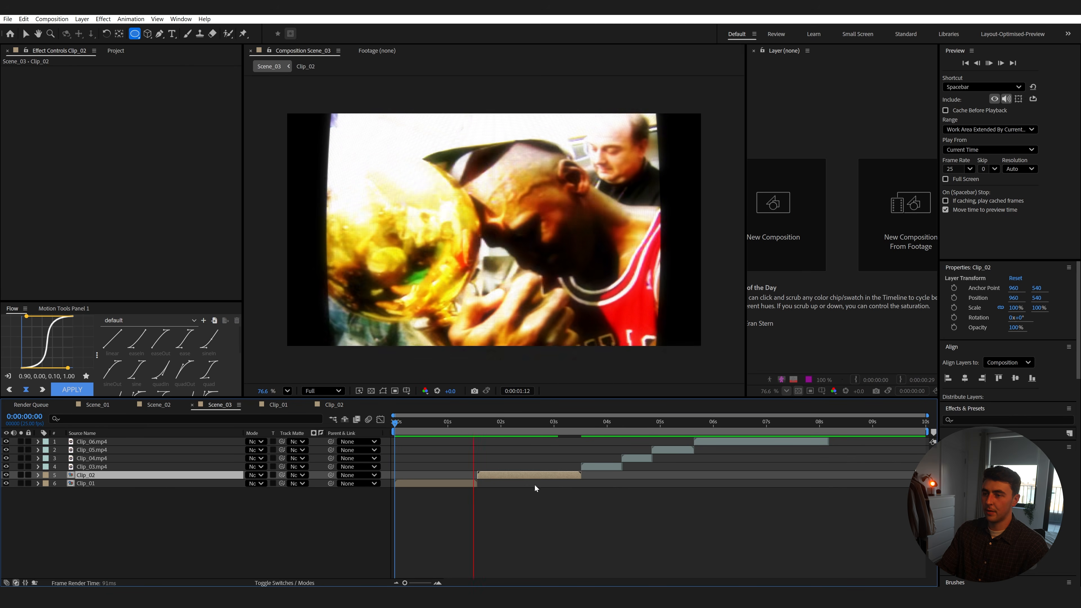
key(space)
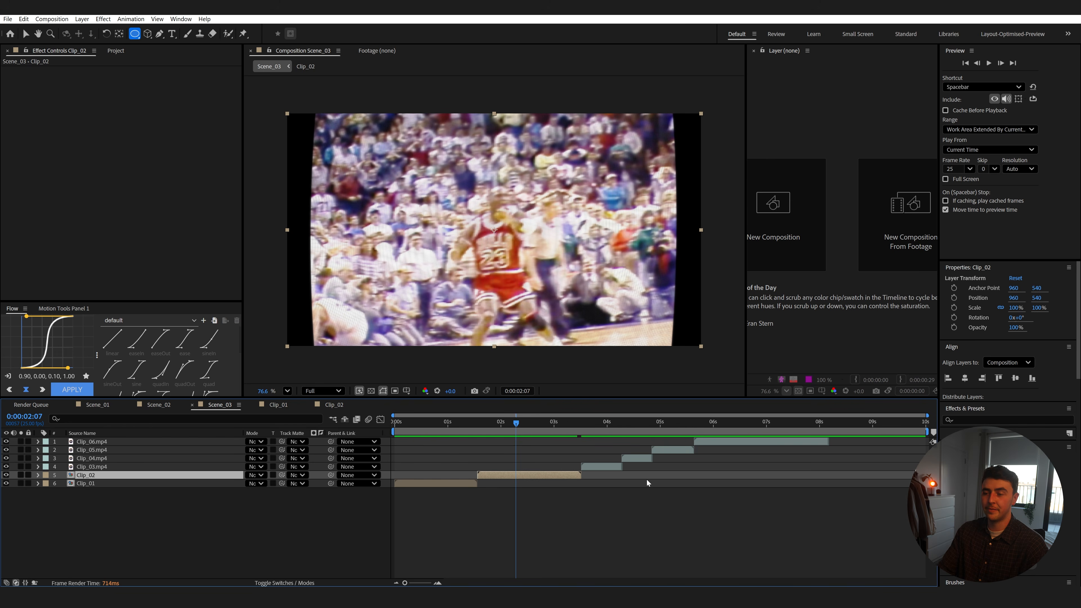
Pre-compose the Clip_03.mp4 layer in Scene_03 as Clip_03.
drag(572, 429, 596, 438)
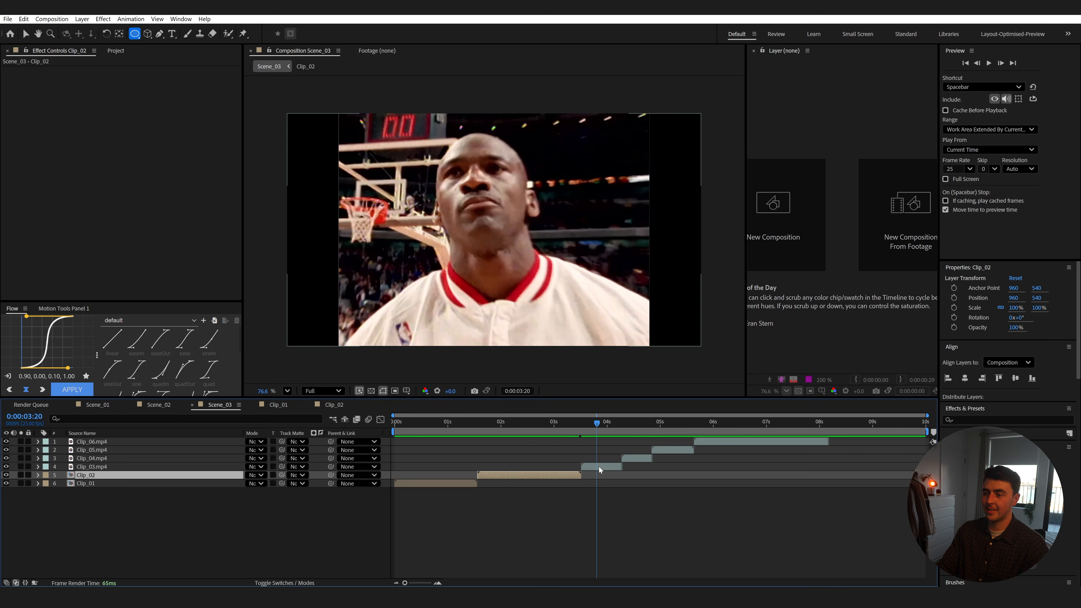
right_click(599, 466)
click(637, 395)
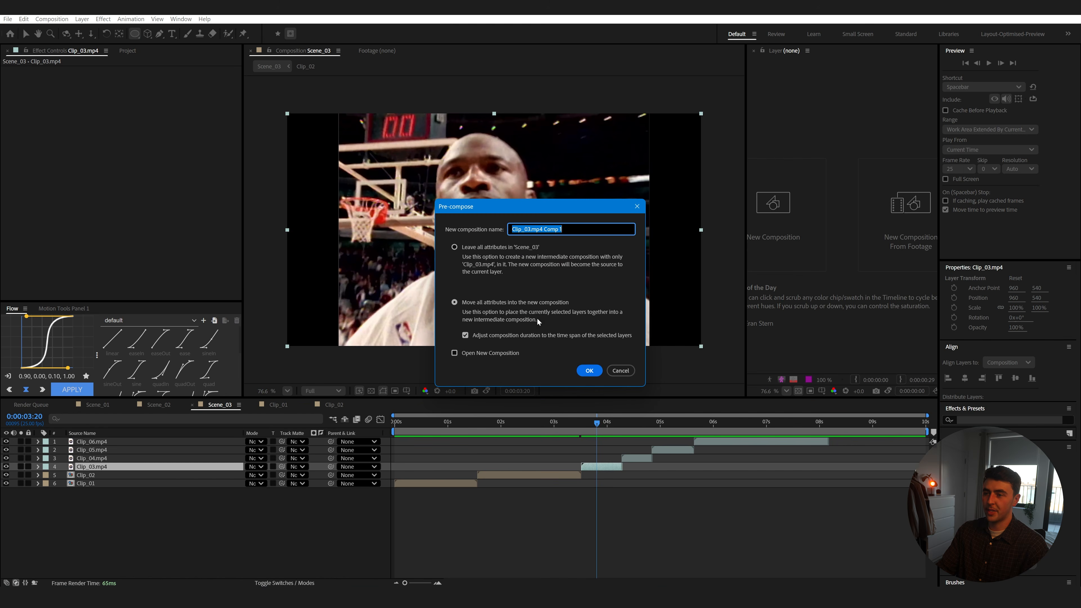
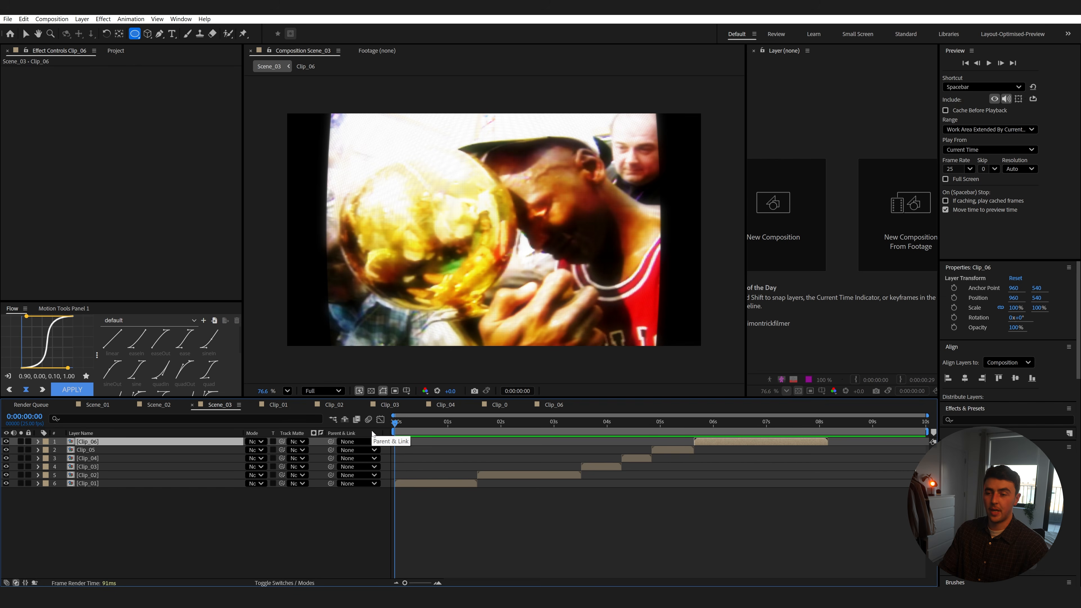
Play Scene_03 from the start to check the sequence of all six CRT-styled clips.
key(space)
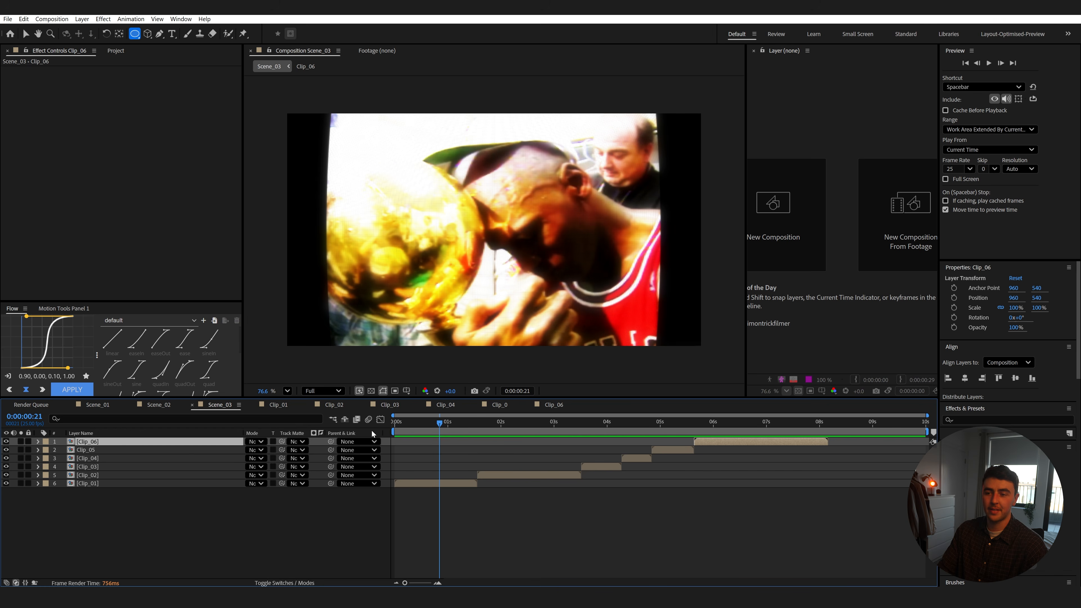
drag(418, 424, 348, 425)
key(space)
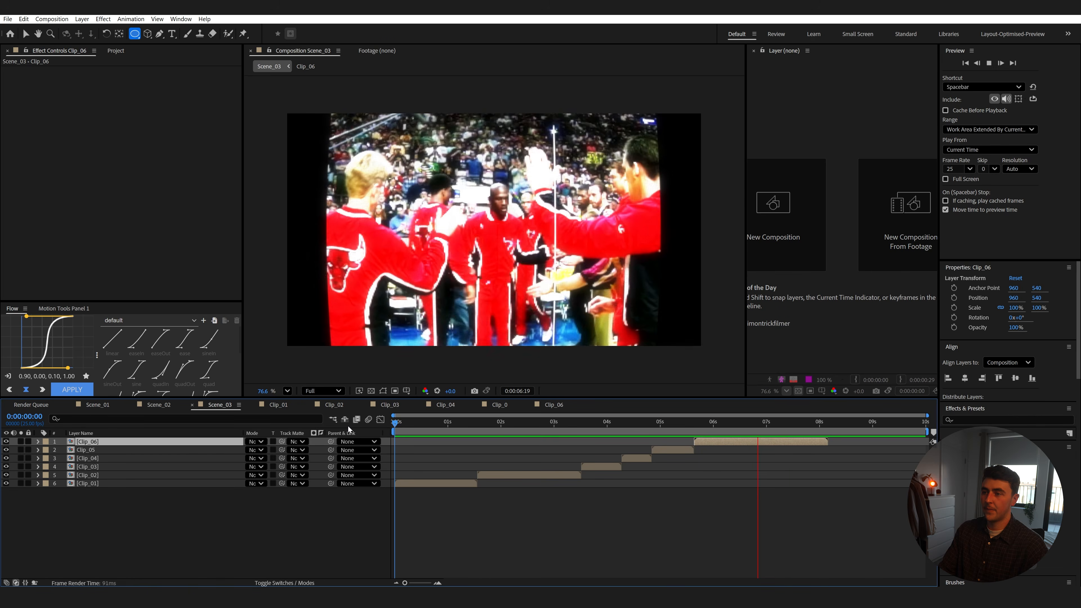
key(space)
click(447, 421)
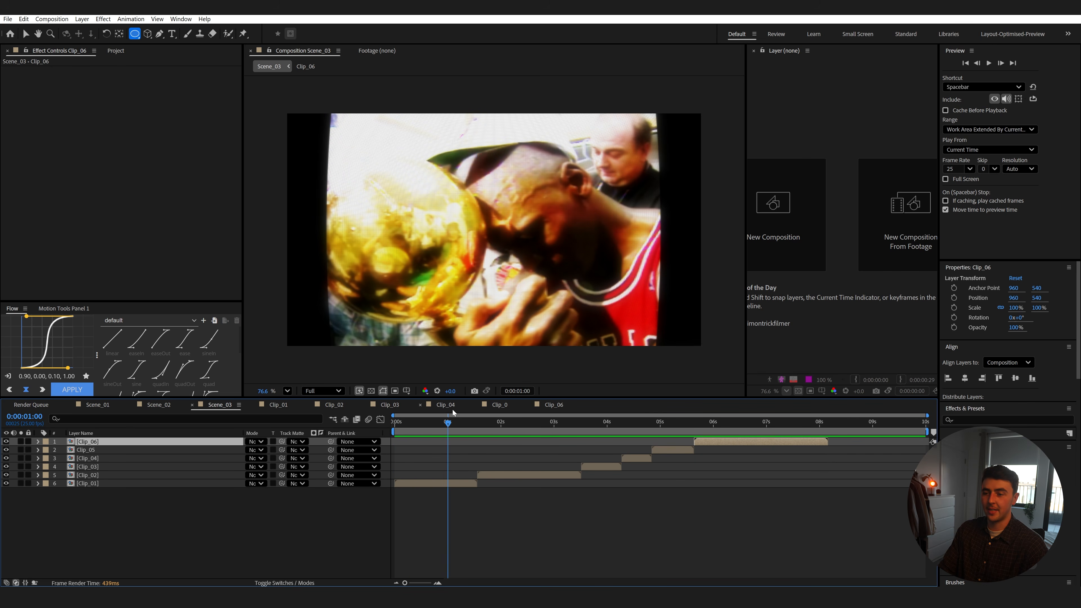
key(Home)
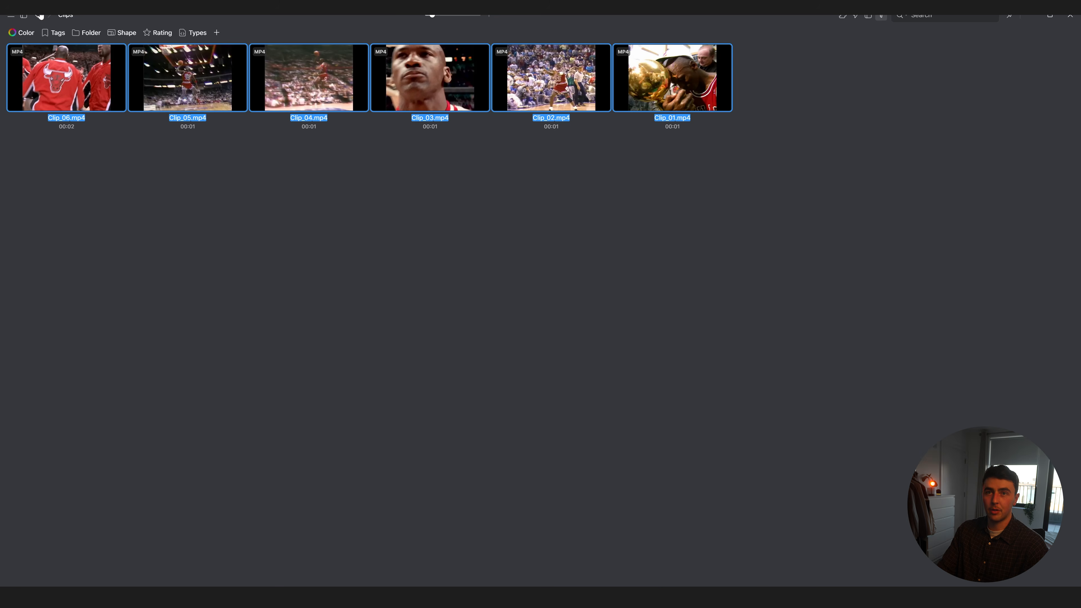
Switch to the asset library and add the 6091232 Distortion Glitch Vhs Effect video from the Overlays folder to Scene_03.
click(40, 16)
double_click(146, 88)
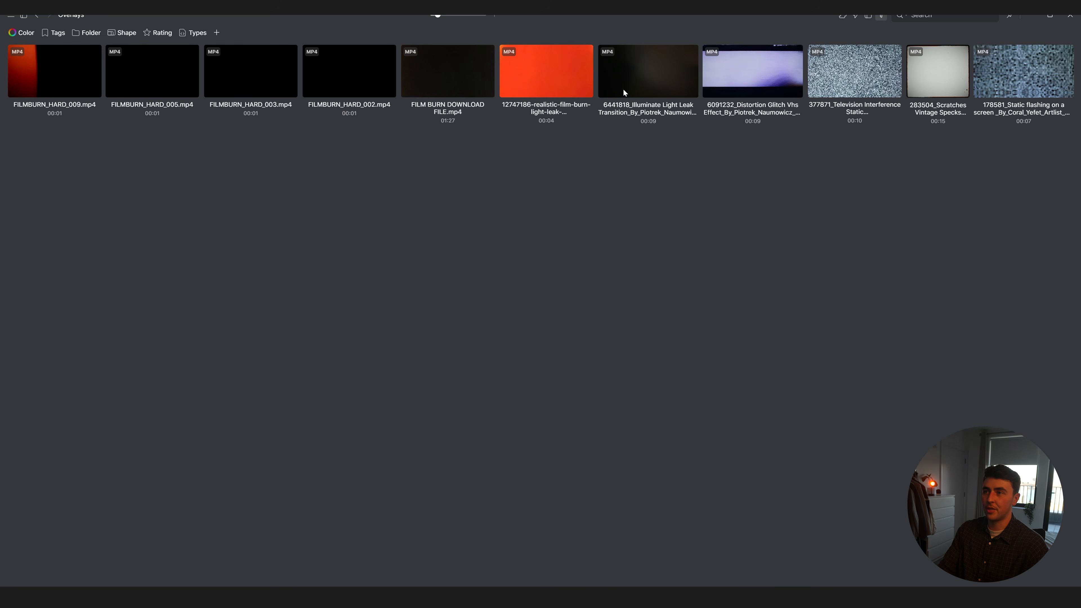
click(543, 73)
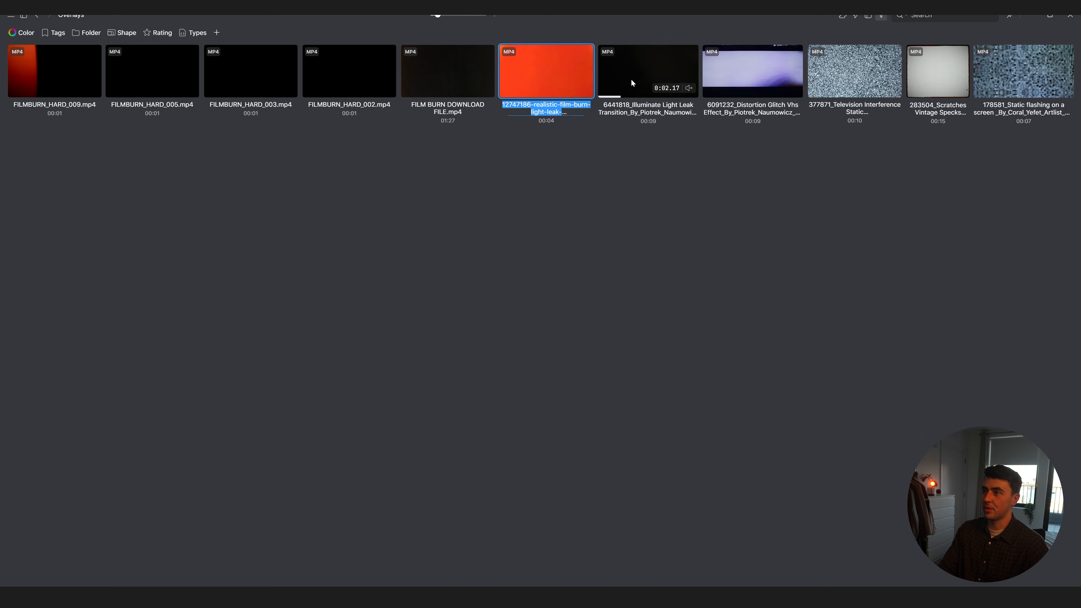
click(754, 79)
drag(754, 70, 497, 432)
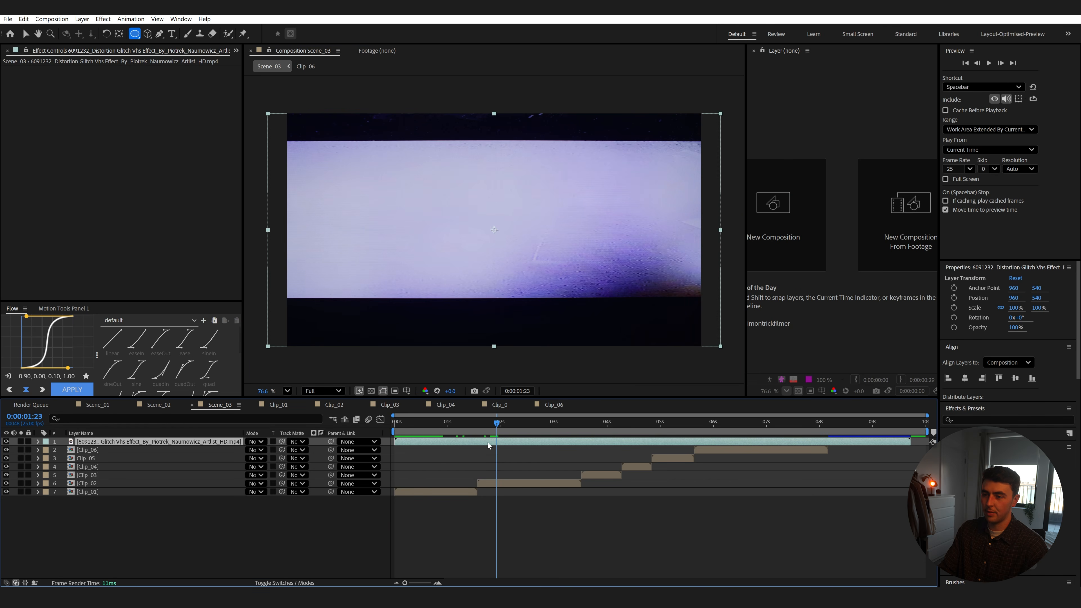
Move the VHS glitch overlay from Scene_03 into Clip_03, placing it directly above Clip_03.mp4 as that layer's track matte.
key(Delete)
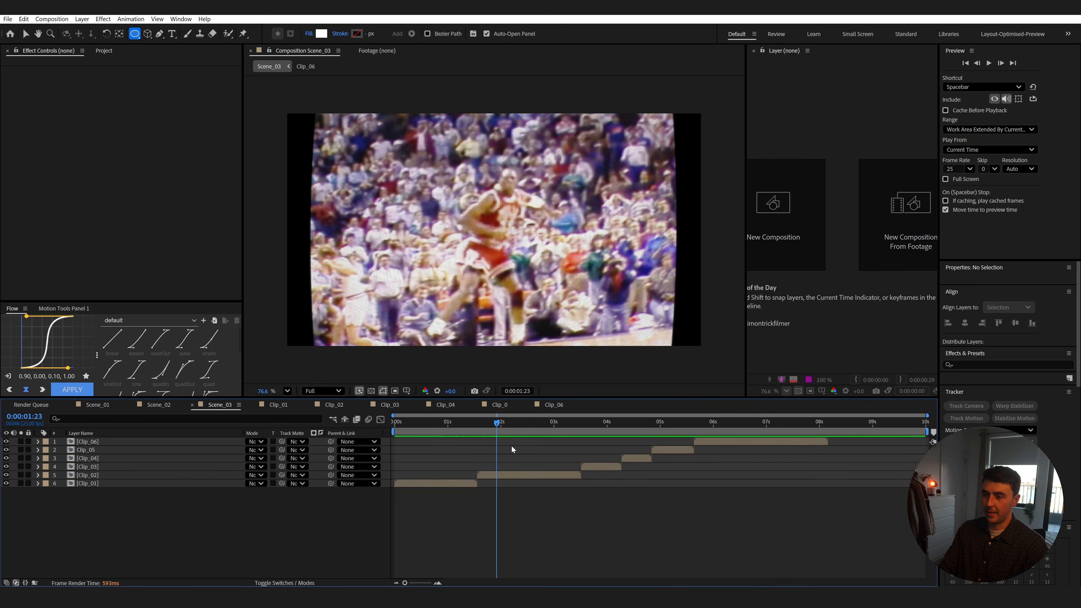
click(601, 428)
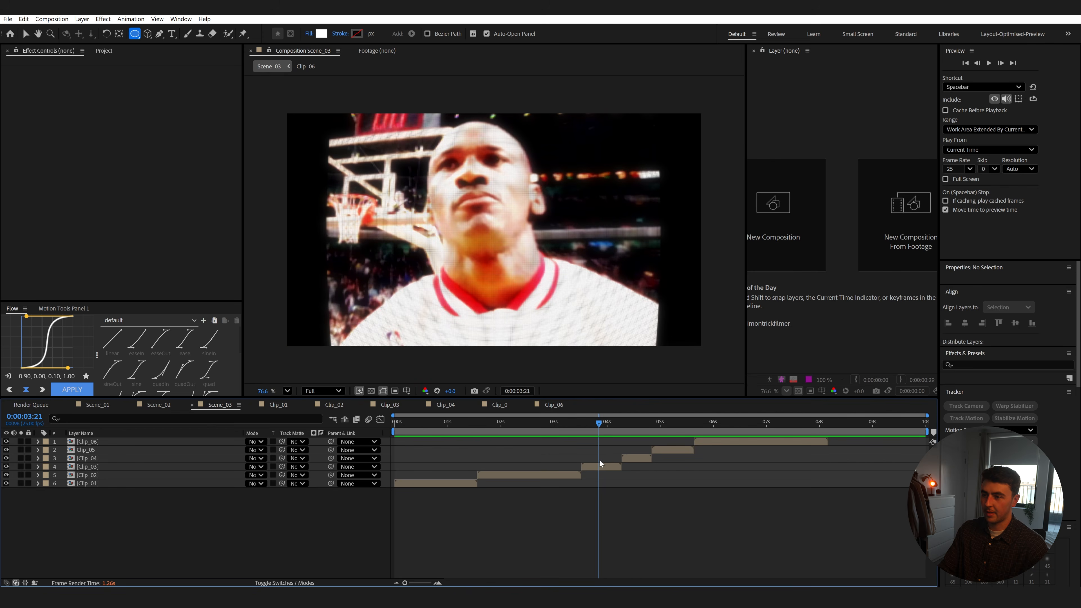
double_click(601, 465)
key(ctrl+v)
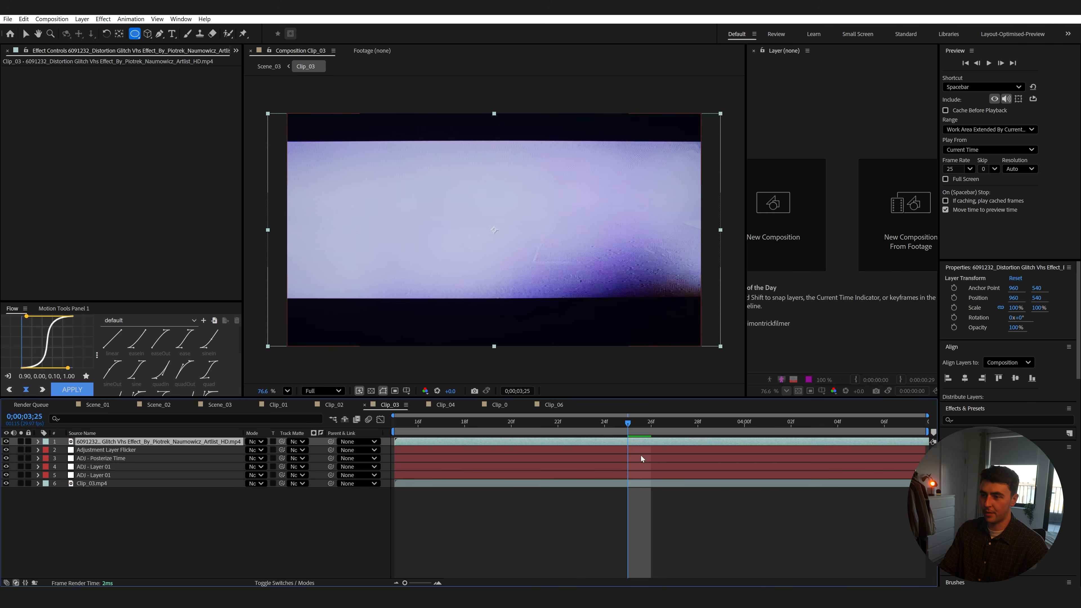
drag(203, 442, 203, 474)
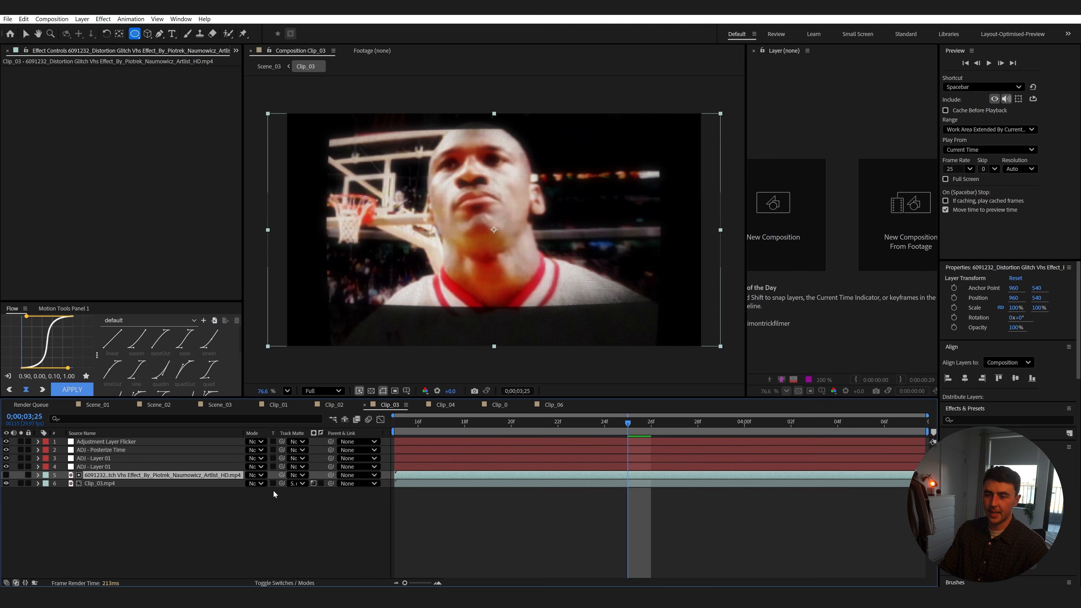
Play Clip_03 and toggle the glitch overlay's visibility to inspect the matte effect.
key(space)
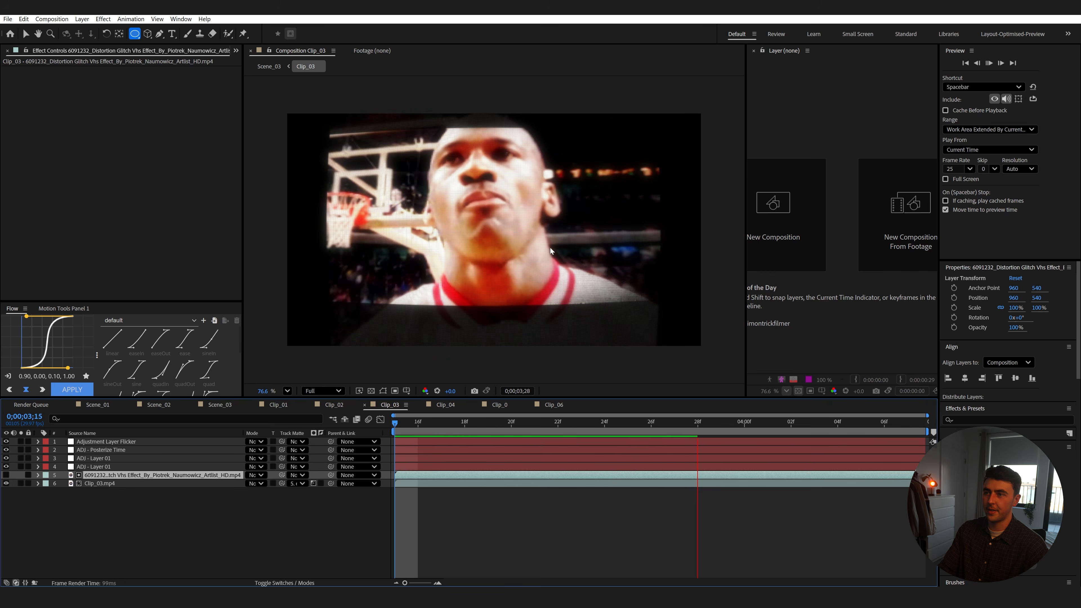
click(6, 475)
click(6, 475)
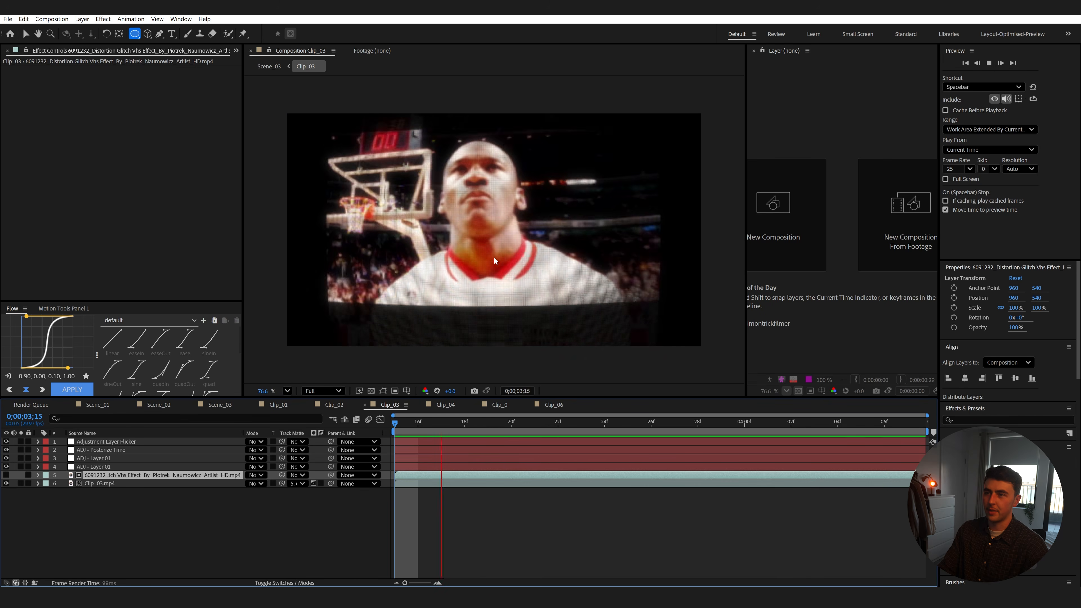
key(space)
Return to Scene_03 and move the playhead back to the start of the sequence.
click(226, 406)
drag(611, 425, 392, 434)
mouse_move(606, 597)
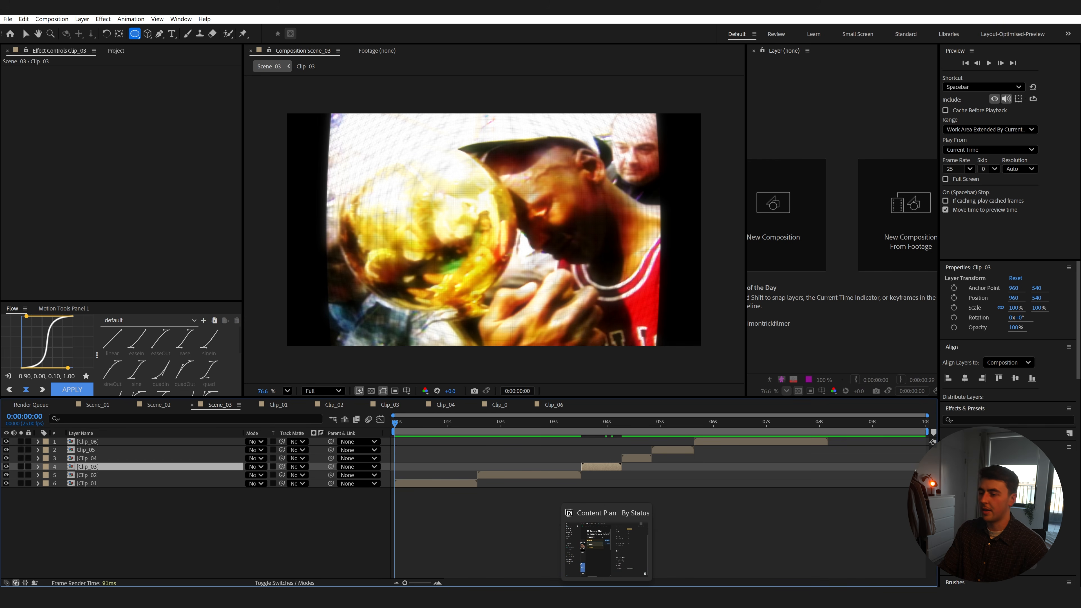
Add FILMBURN_HARD_009.mp4 from the Overlays folder as Scene_03's top layer and place it across the Clip_01 to Clip_02 cut.
drag(56, 73, 441, 493)
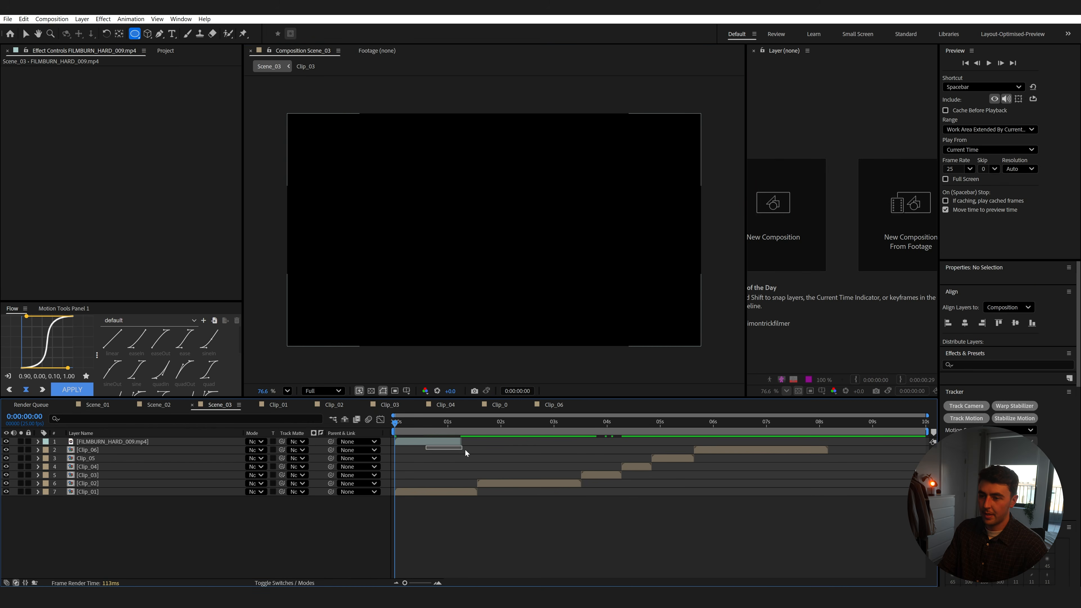
drag(448, 446, 495, 453)
click(452, 423)
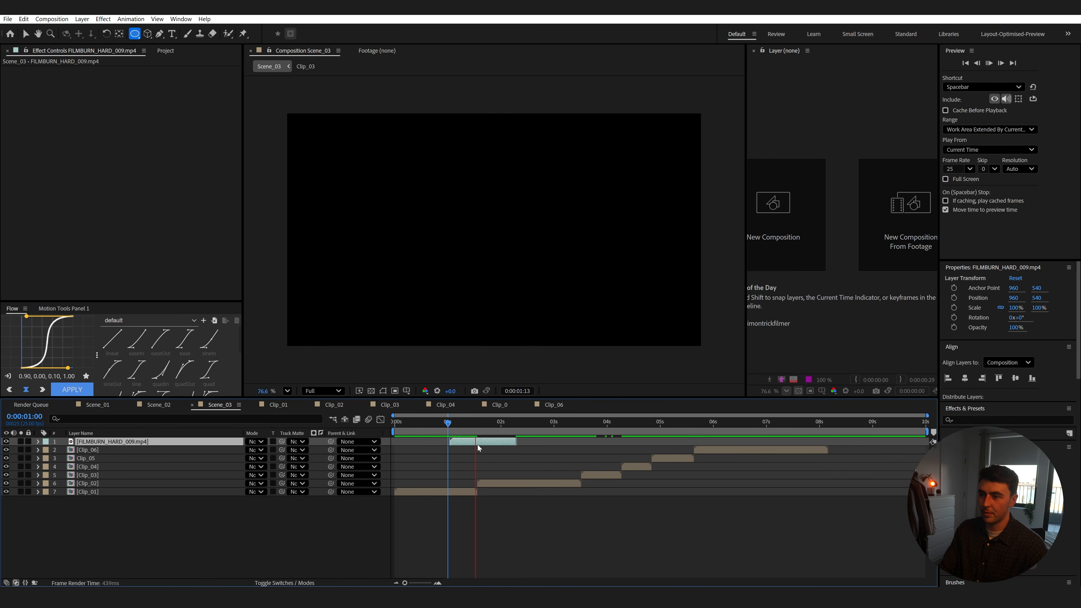
click(475, 435)
Set the FILMBURN_HARD_009.mp4 layer's blending mode to Screen and play the transition from about one second.
click(251, 441)
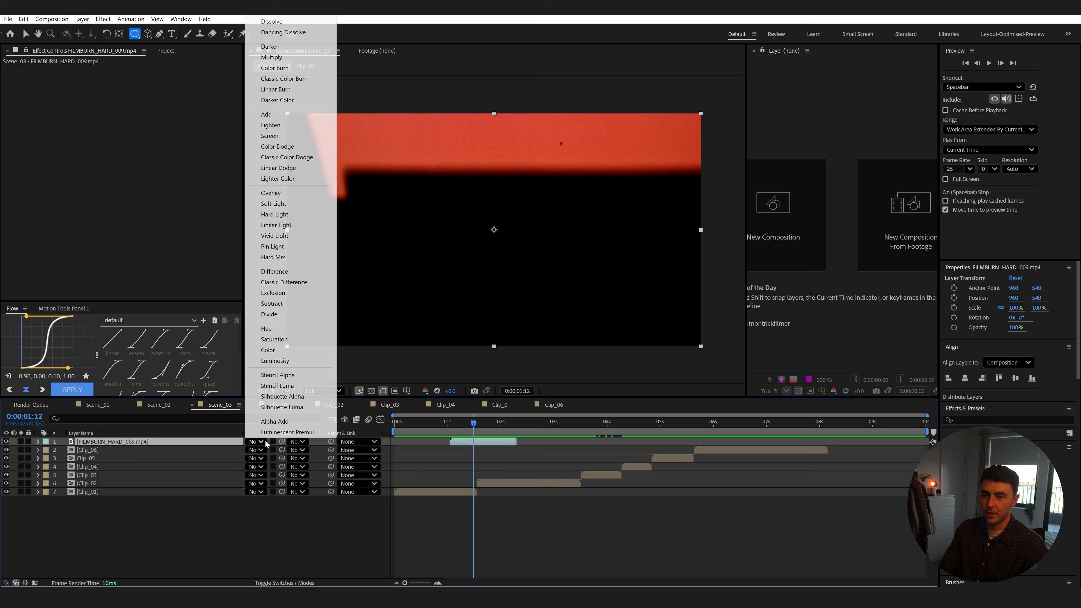
click(266, 135)
click(449, 423)
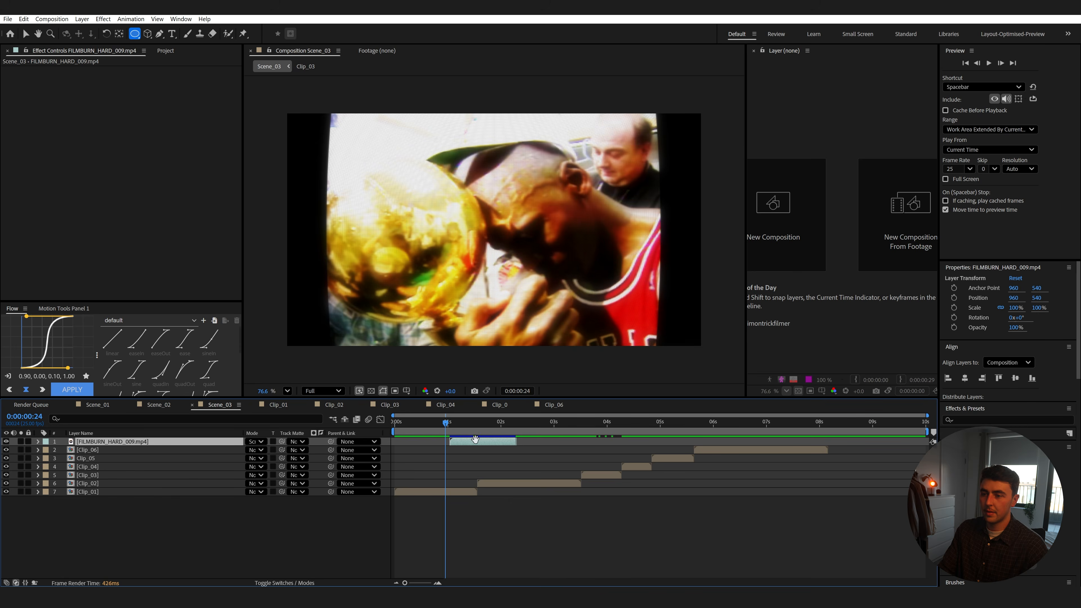
key(space)
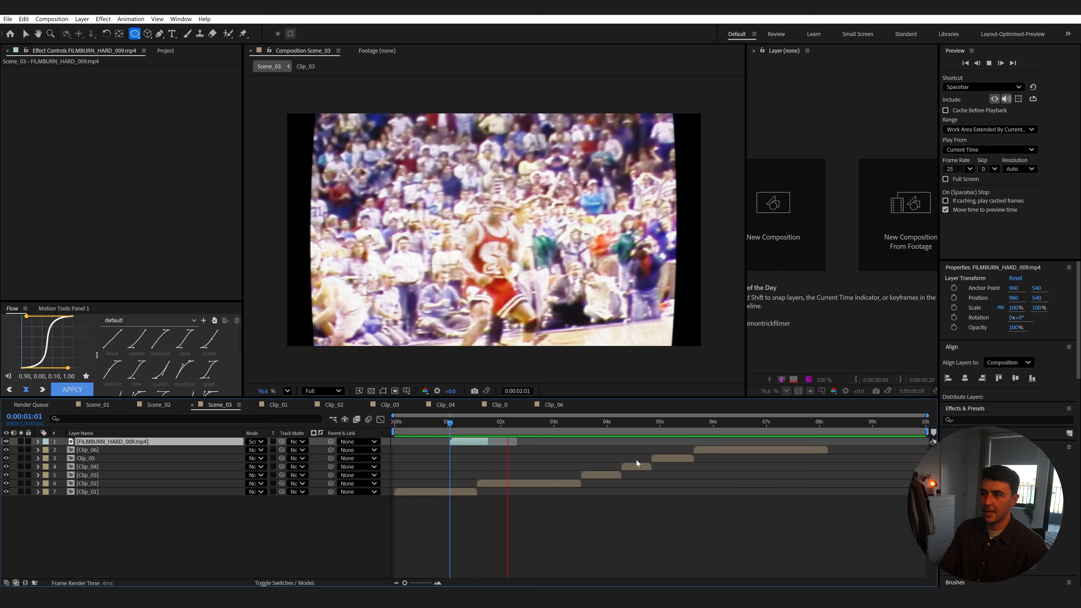
Open Clip_02 and add the 283504 Scratches Vintage Specks video from the asset library directly above Clip_02.mp4.
double_click(555, 484)
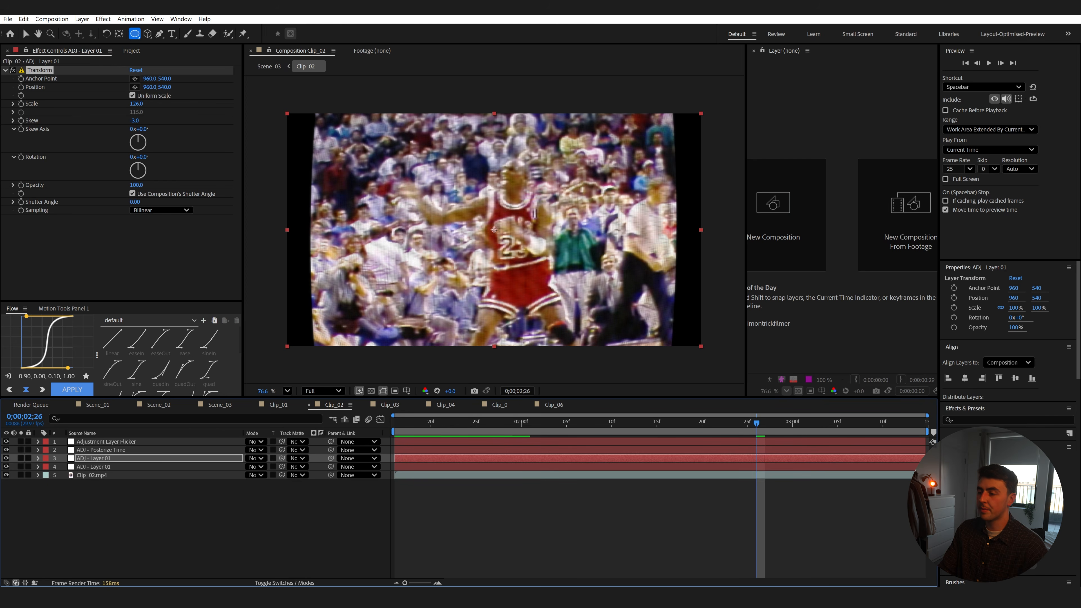
click(626, 596)
click(770, 76)
click(841, 68)
click(937, 87)
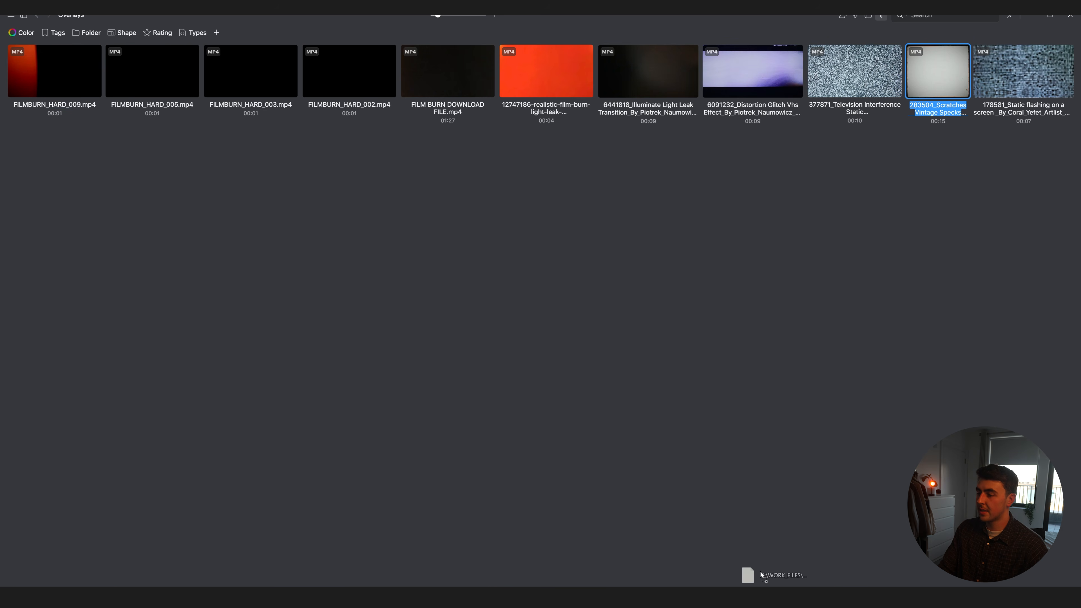
drag(755, 585, 136, 488)
drag(281, 484, 153, 475)
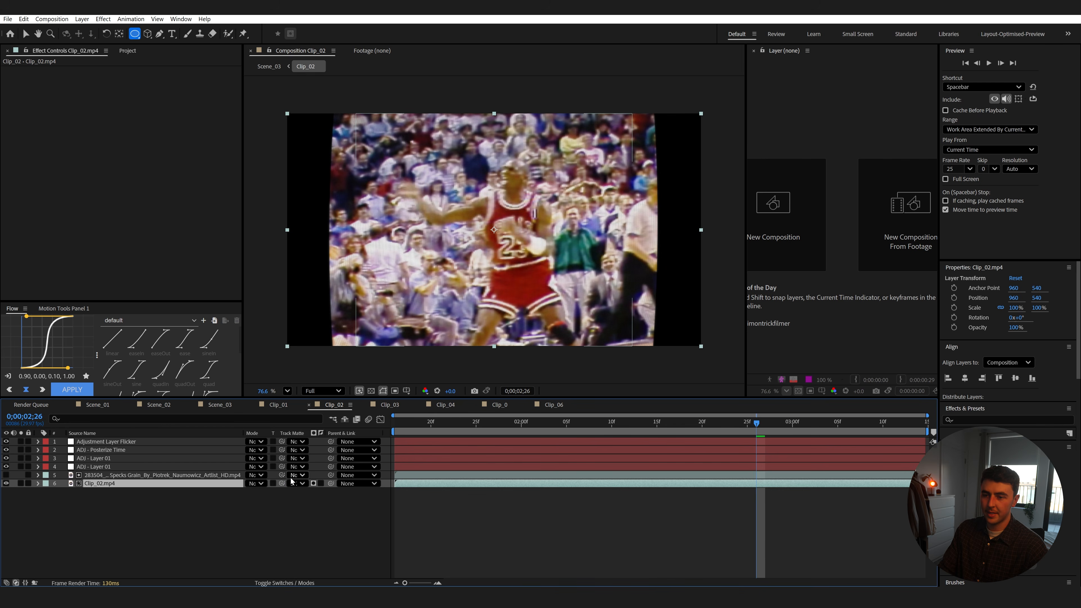
Use the scratches overlay, scaled to 70%, as Clip_02.mp4's track matte, hide the overlay and play the result.
click(320, 484)
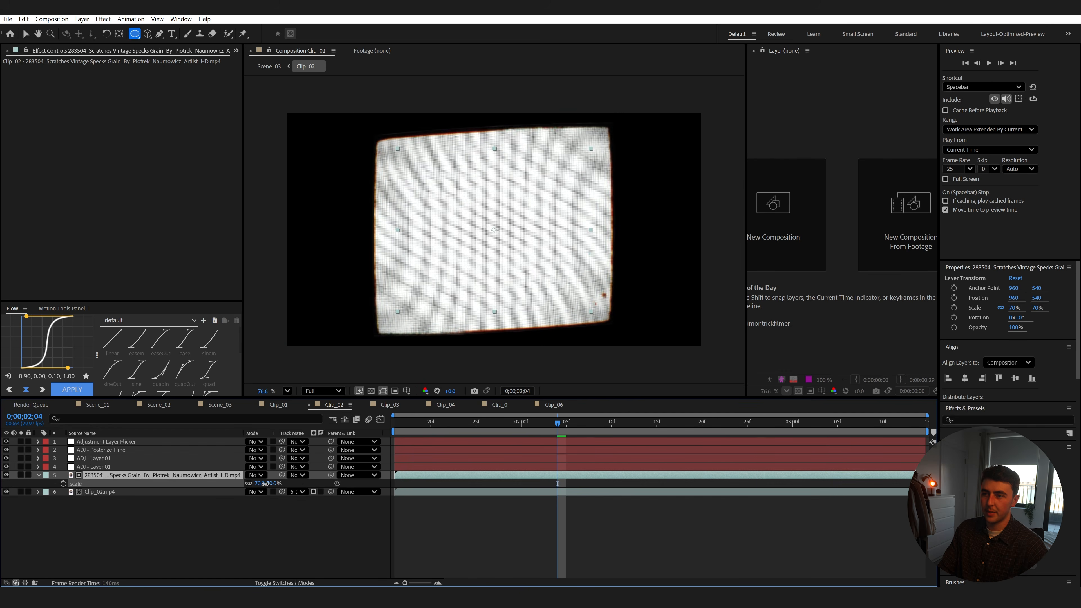
click(7, 476)
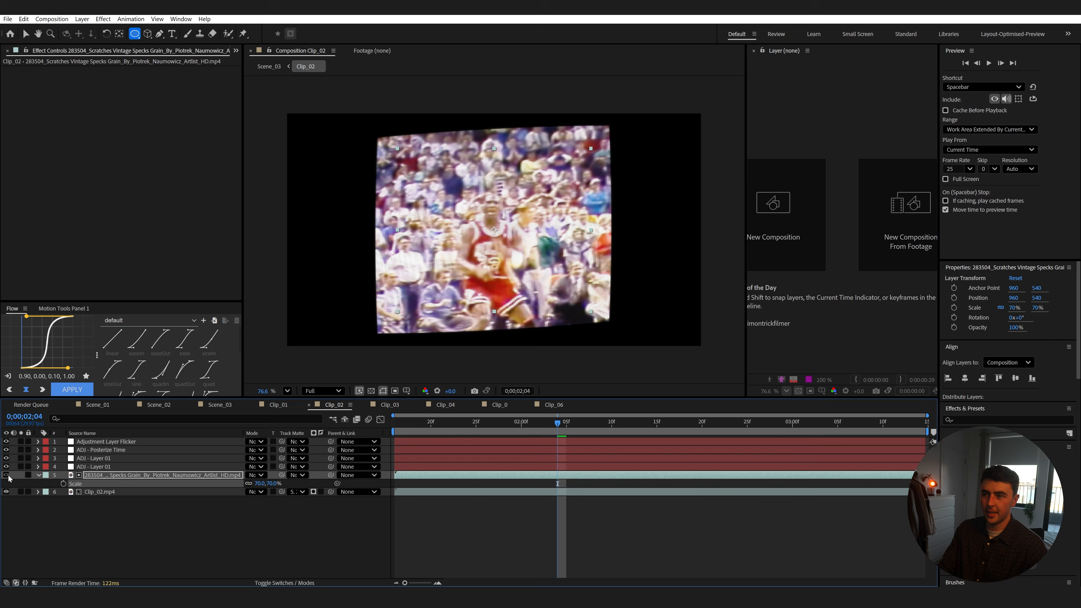
drag(544, 422, 431, 422)
key(space)
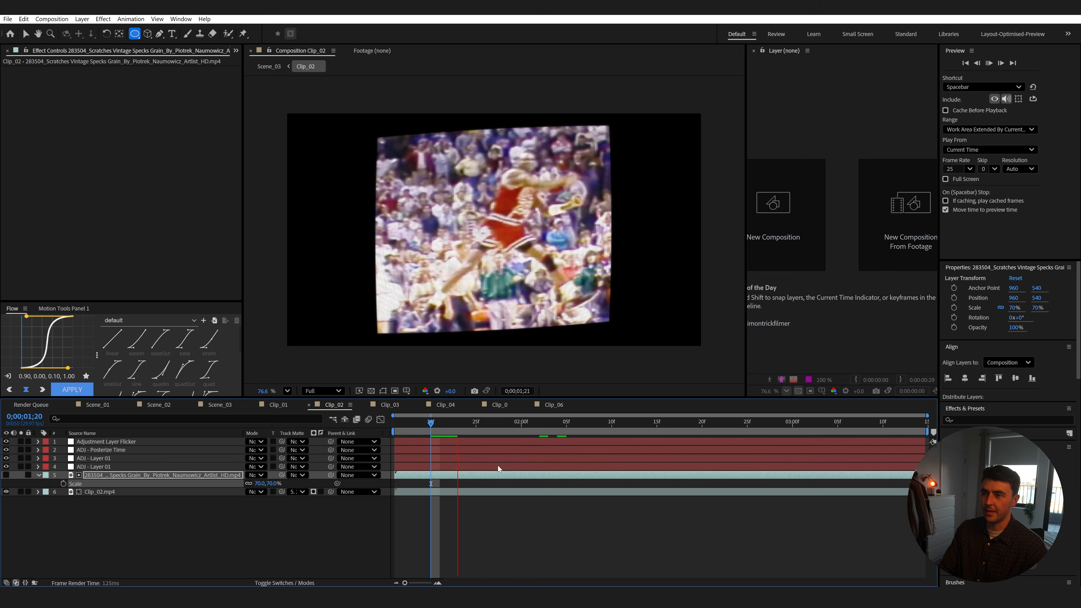
key(space)
Scale Clip_02.mp4 to 107% and fine-tune the scale of the scratches overlay.
click(164, 491)
key(s)
drag(281, 500, 277, 501)
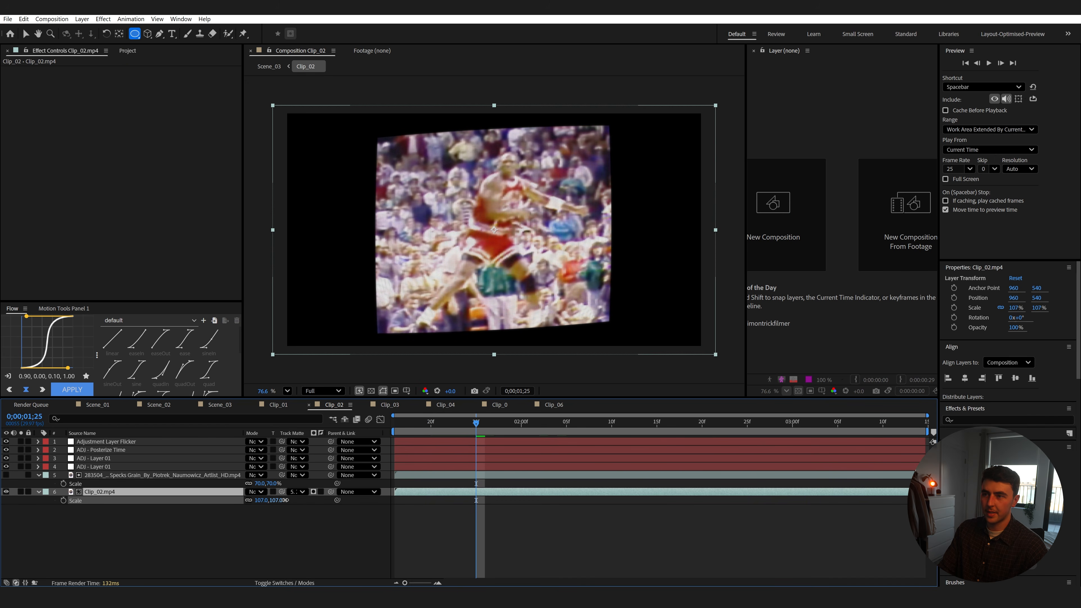
click(219, 478)
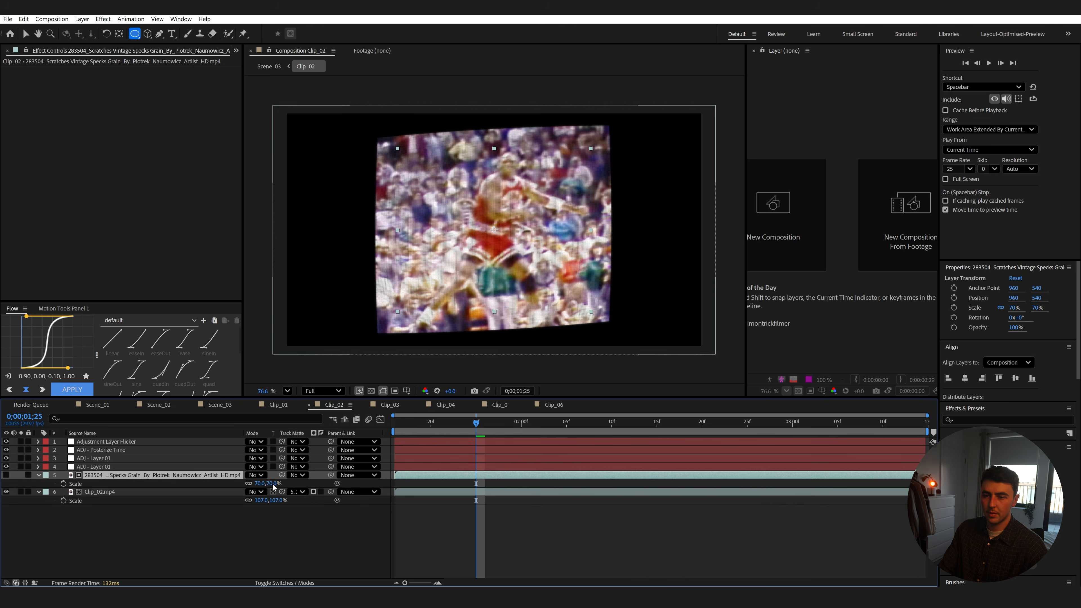
drag(276, 483, 283, 484)
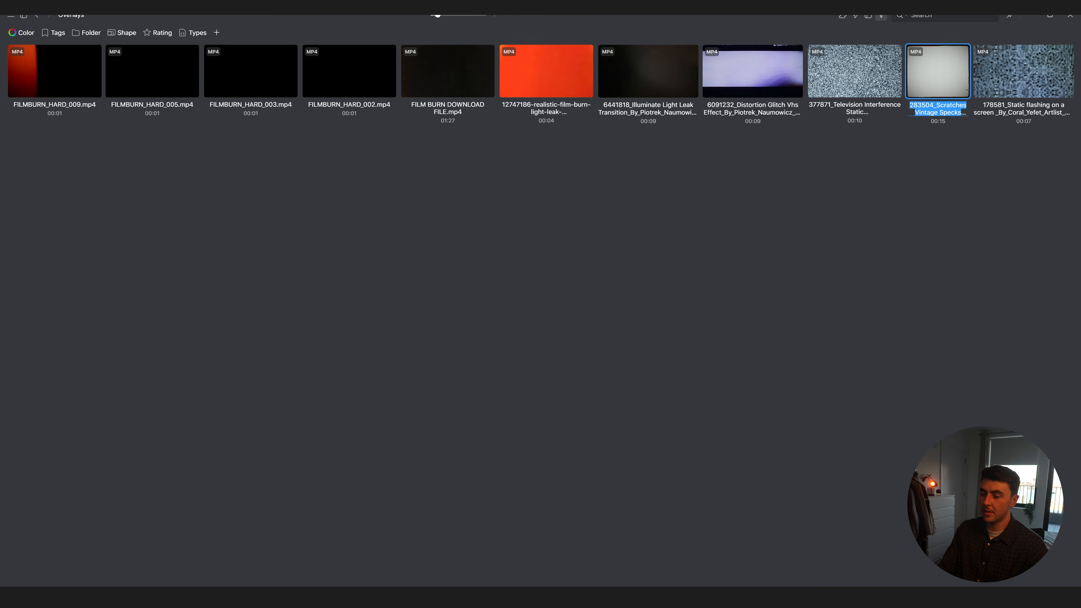
Add FILMBURN_HARD_005.mp4 from the asset library to the top of Scene_03, placed across the Clip_02 to Clip_03 cut.
drag(227, 83, 488, 386)
click(196, 81)
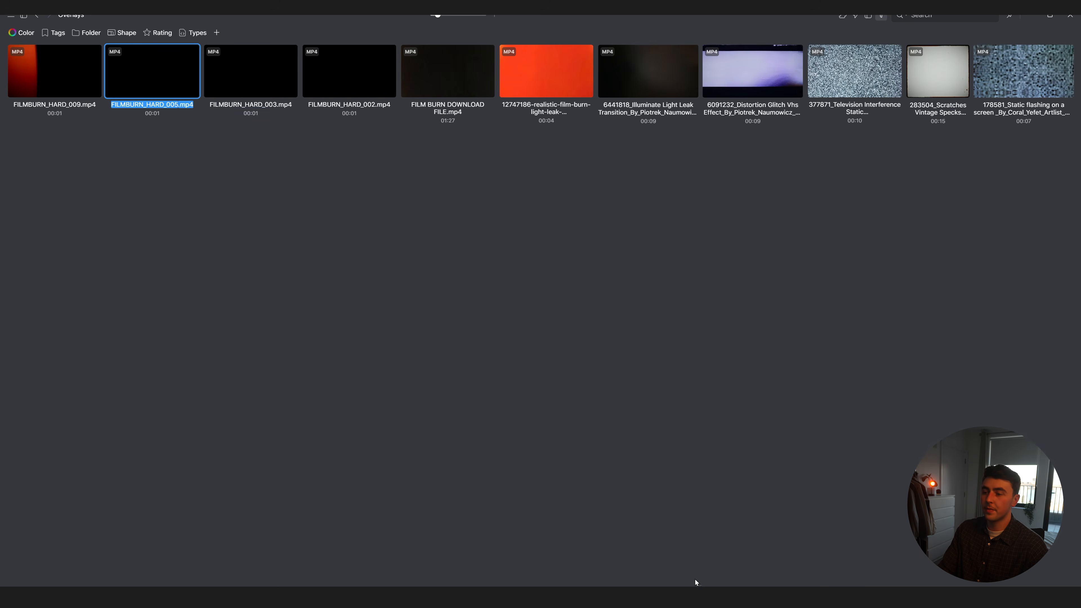
key(alt+Tab)
drag(689, 538, 522, 452)
drag(429, 441, 595, 457)
click(577, 424)
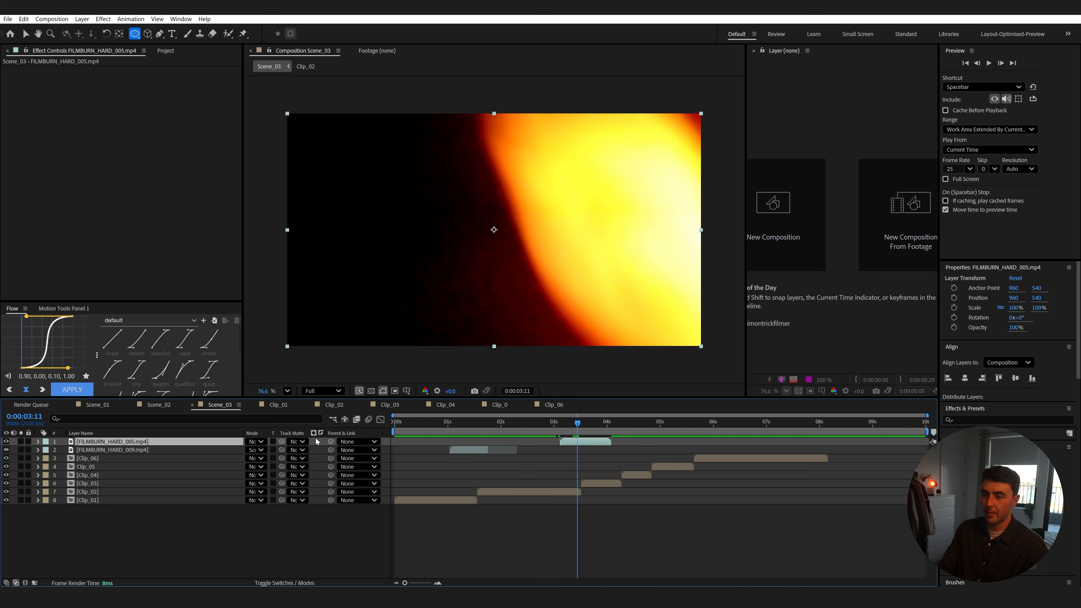
Set the FILMBURN_HARD_005.mp4 layer's blending mode to Difference and play the transition.
click(265, 442)
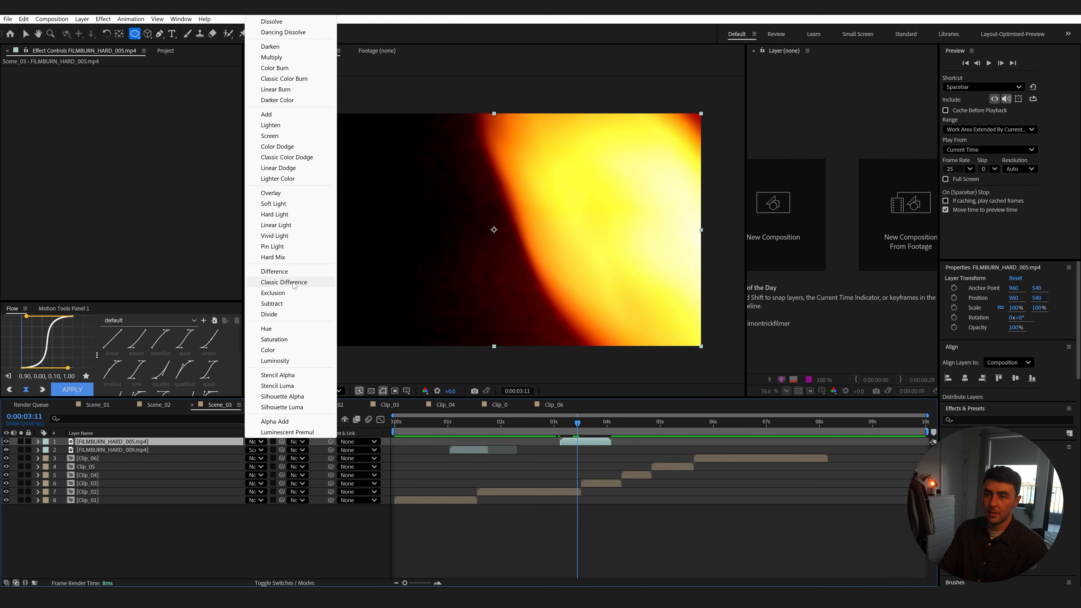
click(295, 274)
click(561, 423)
key(space)
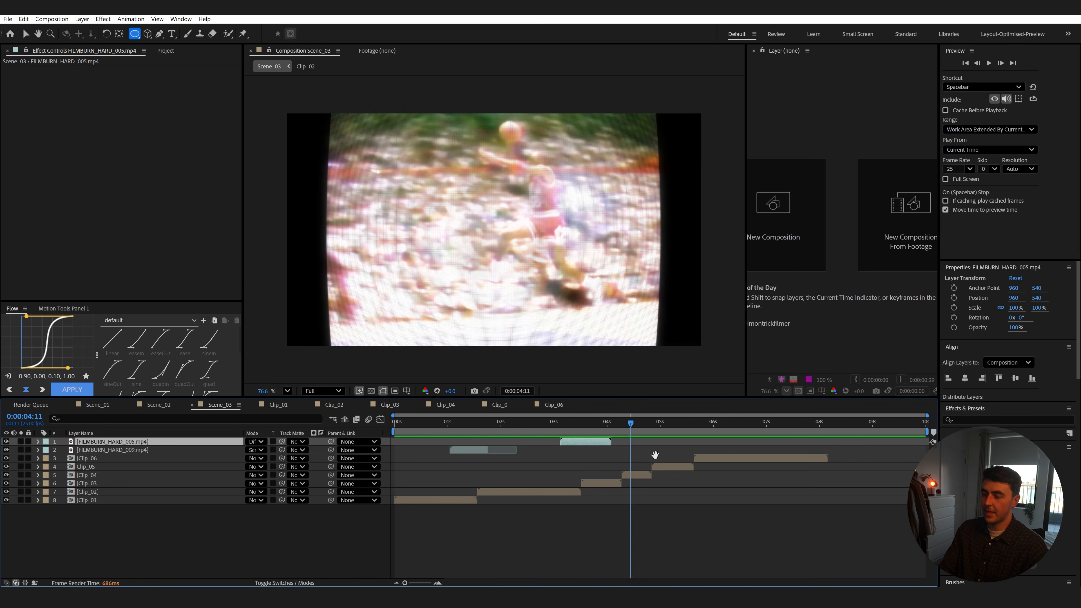
Duplicate the FILMBURN_HARD_009.mp4 layer and move the copy across the cut between Clip_05 and Clip_06.
click(472, 447)
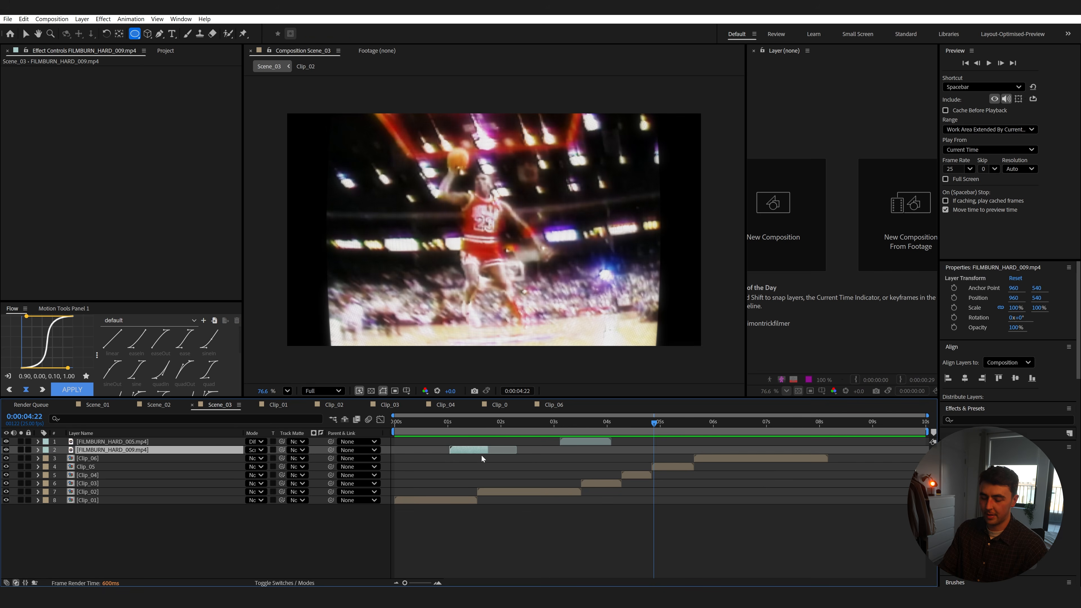
key(ctrl+d)
drag(481, 450, 702, 451)
click(684, 424)
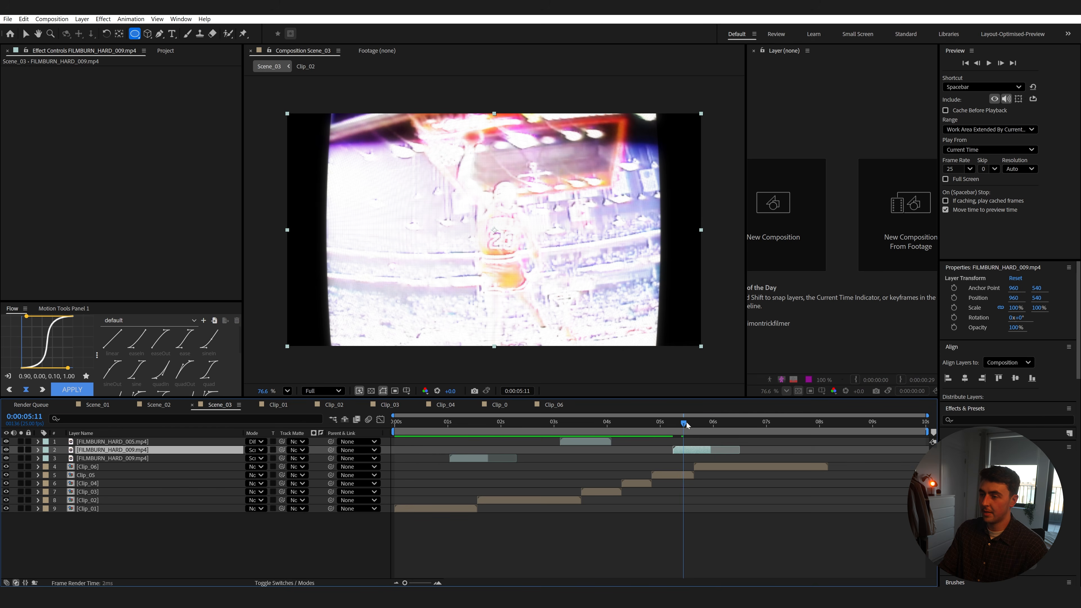
Set the duplicated film burn's blending mode to Subtract and preview the clips around the Clip_05 to Clip_06 cut.
click(258, 450)
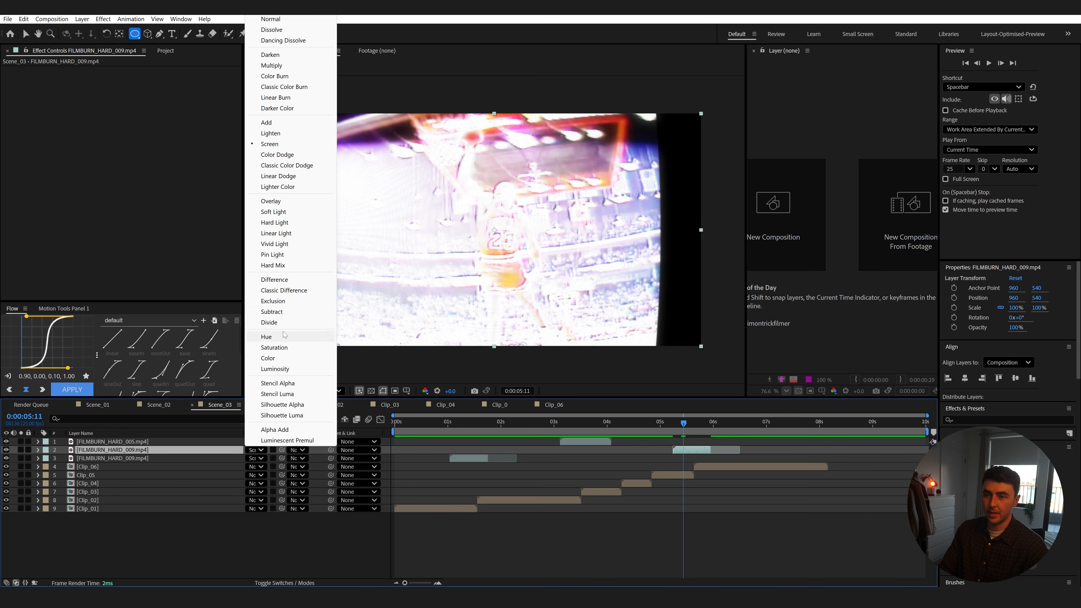
click(277, 311)
key(space)
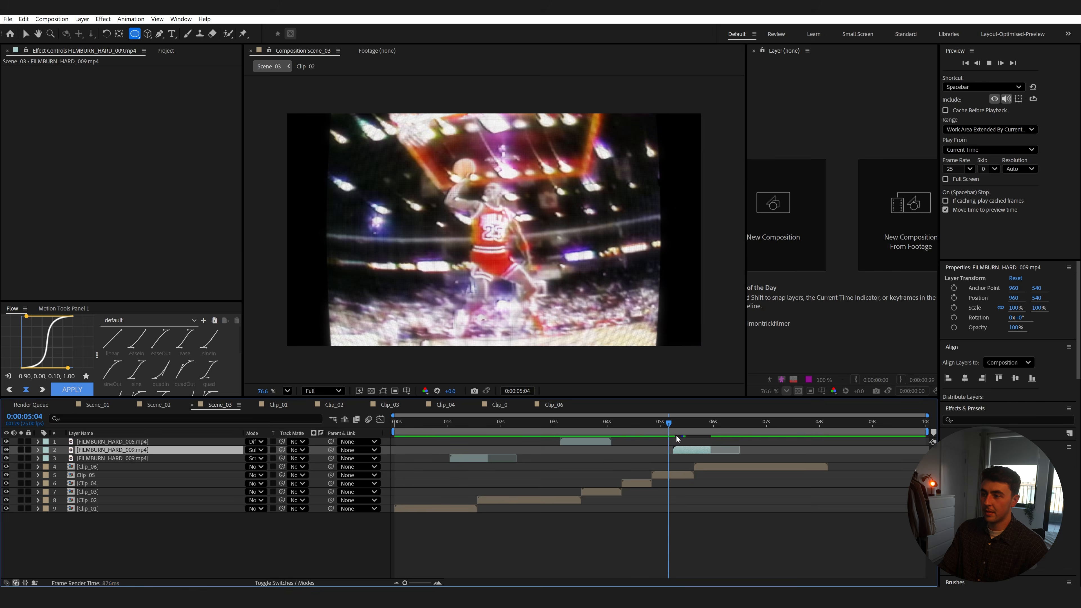
click(638, 430)
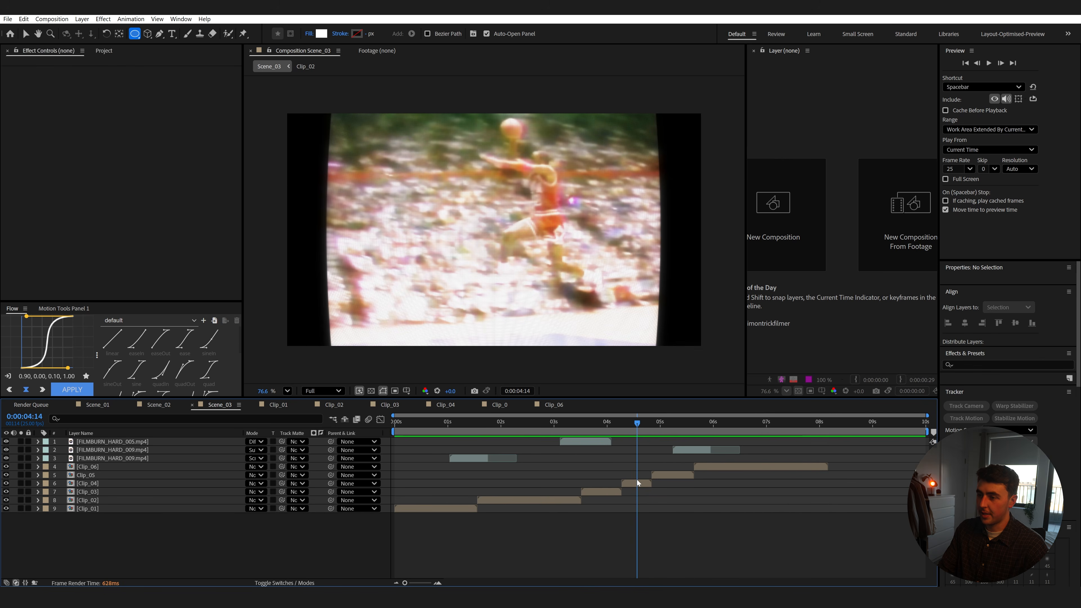
click(672, 423)
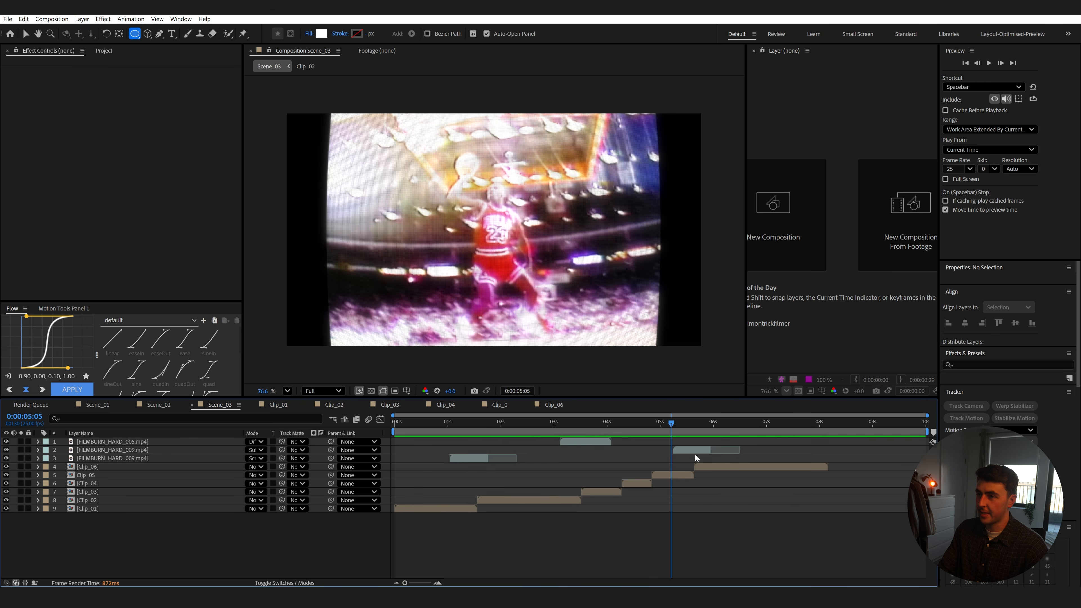
click(732, 426)
Open Clip_06 and add the 178581 Static flashing on a screen video to the composition.
double_click(732, 466)
click(676, 549)
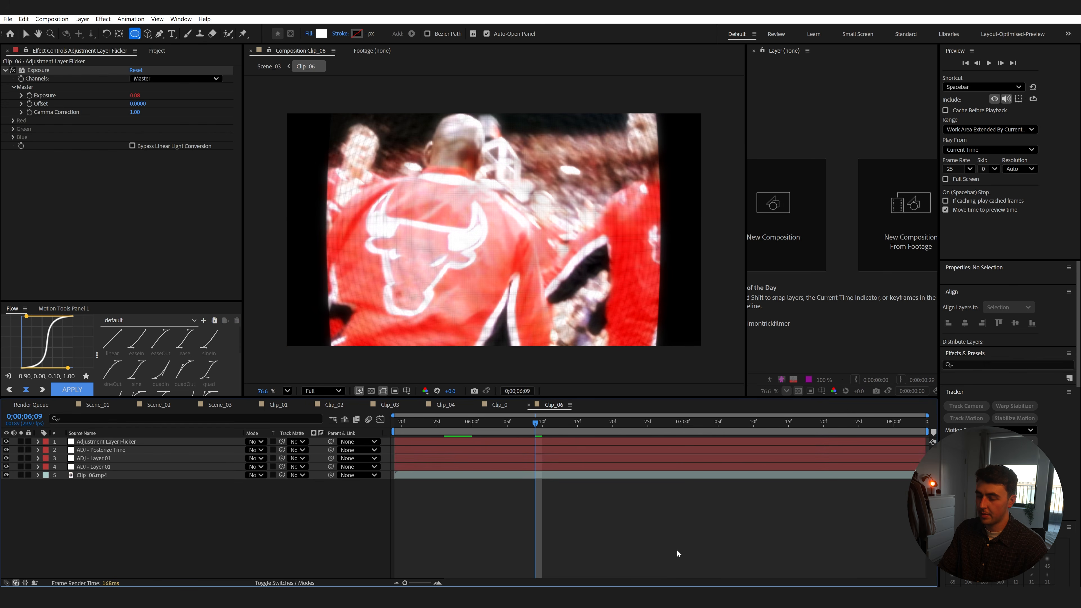
key(ctrl+v)
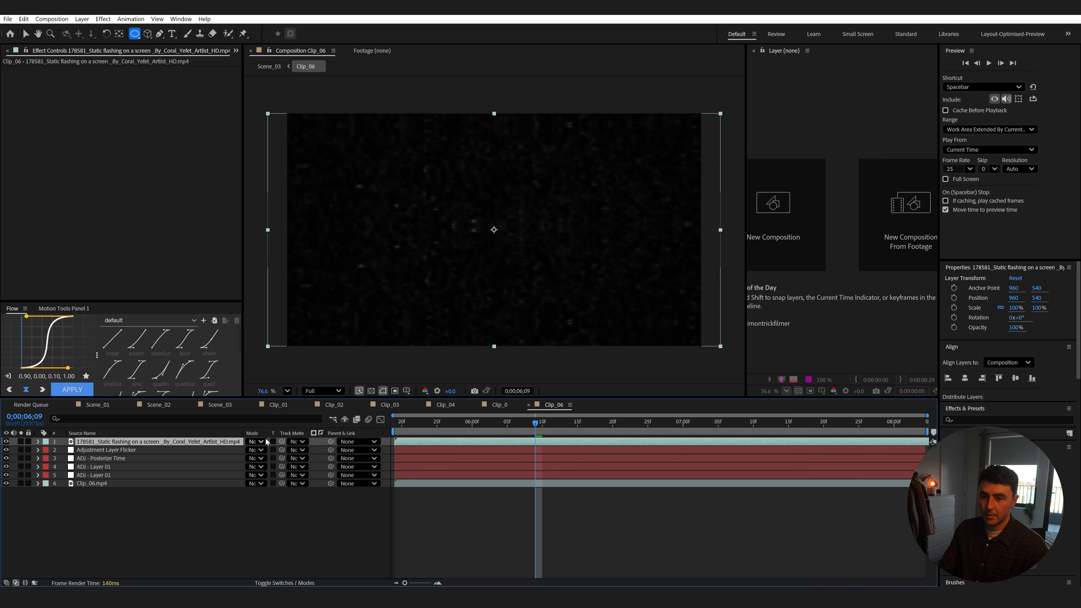
Try the Color Dodge blending mode on the static overlay and play Clip_06 from its visible start.
click(266, 441)
click(268, 142)
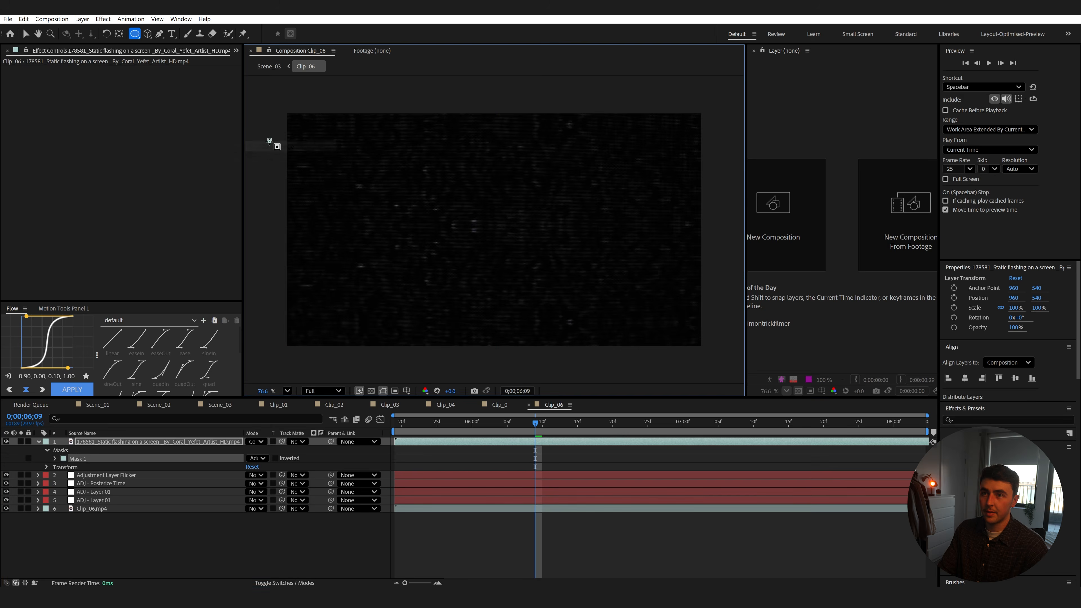
click(275, 459)
click(395, 423)
key(space)
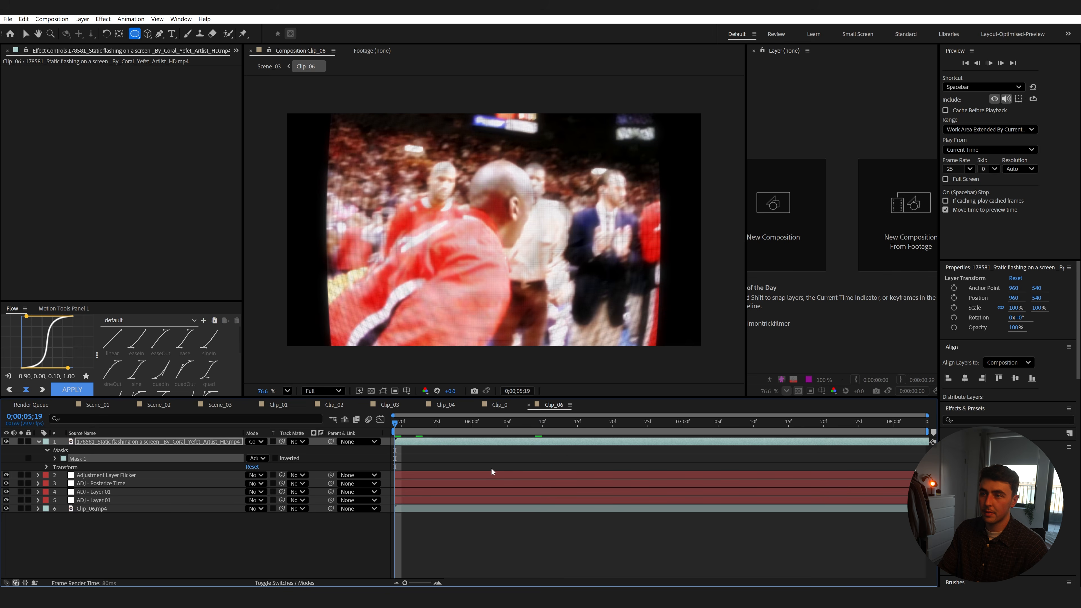
Set the static overlay's blending mode to Screen and place it directly above Clip_06.mp4, beneath the adjustment layers.
click(253, 441)
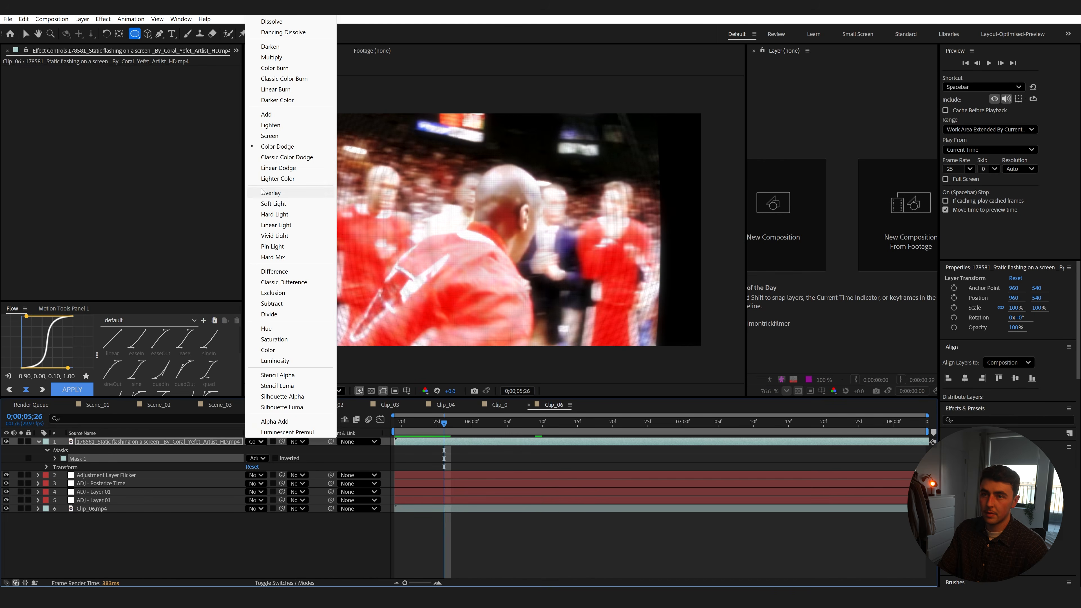
click(272, 137)
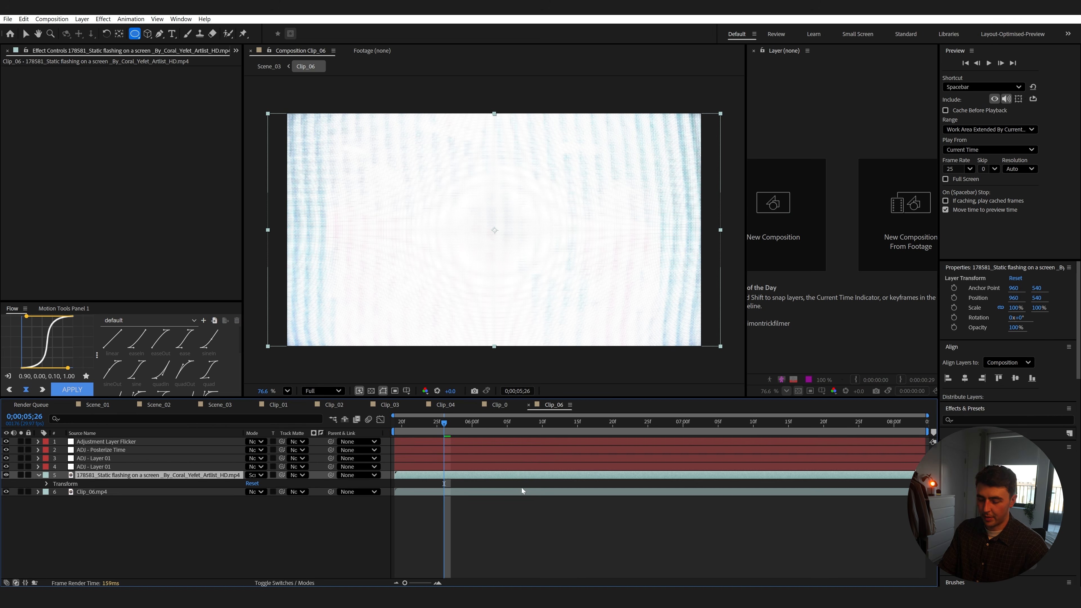
Split the static overlay at 0;00;05;26, delete the part after the split and shift the remaining piece slightly earlier.
key(ctrl+shift+d)
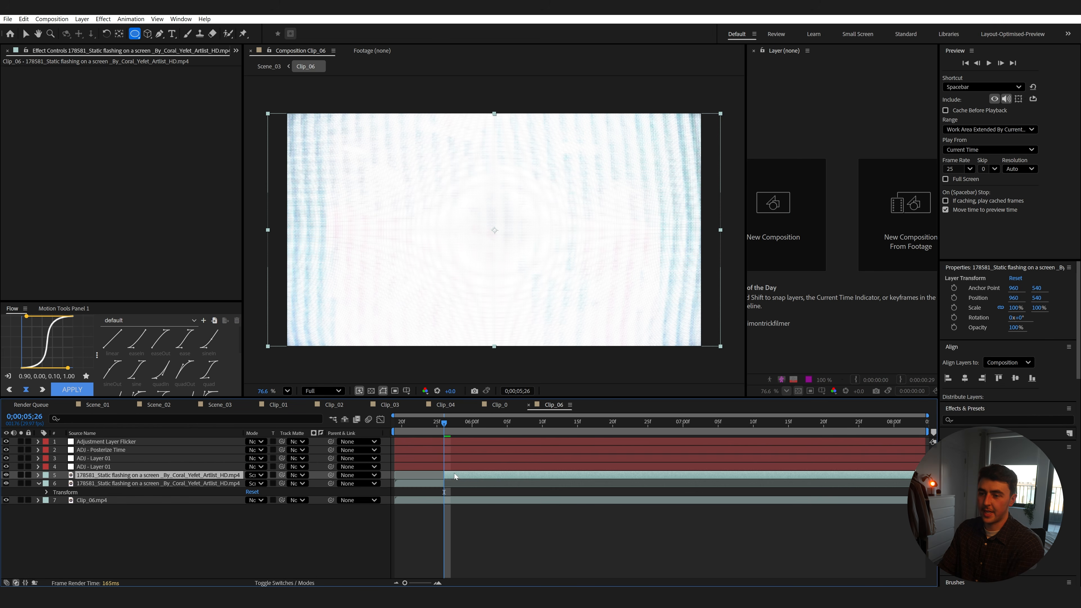
key(Delete)
drag(443, 425, 394, 427)
drag(416, 477, 402, 476)
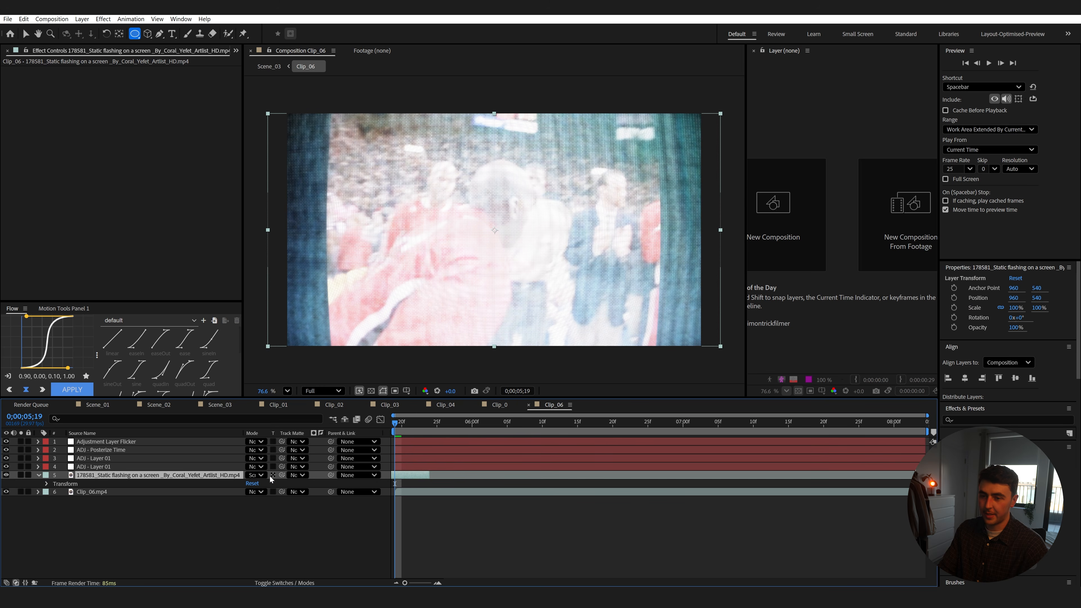
Set the static overlay's opacity to 48%, play Clip_06 to check it and return to Scene_03.
key(t)
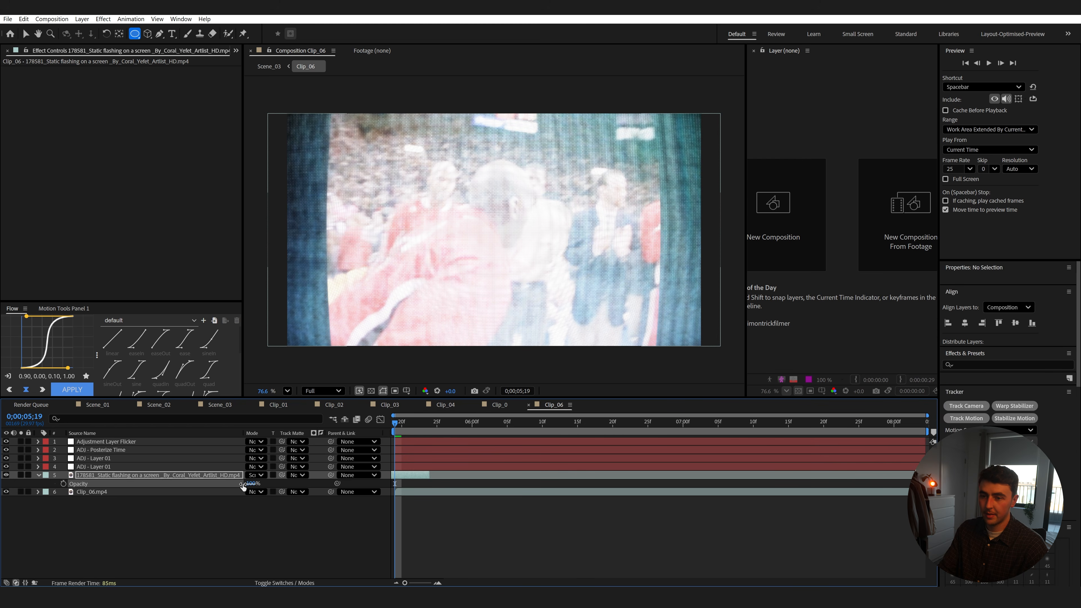
drag(251, 483, 224, 483)
key(space)
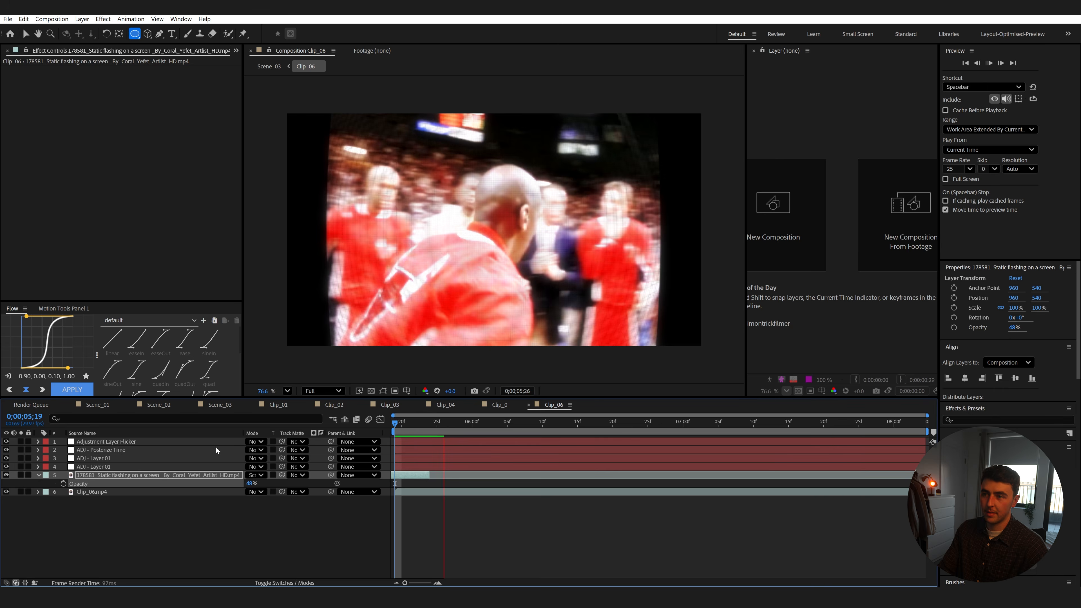
key(space)
click(230, 407)
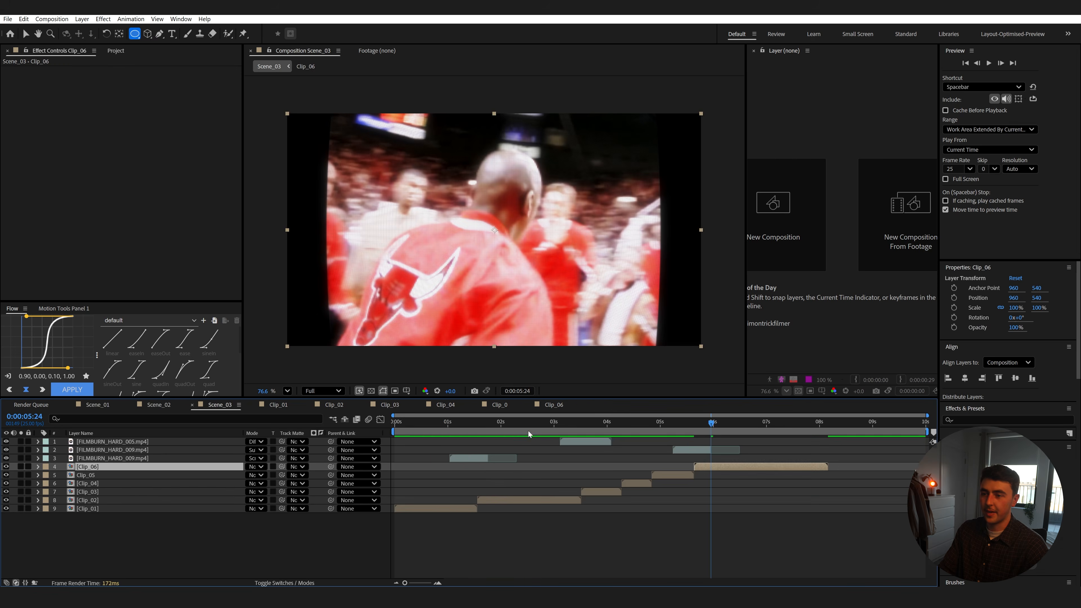
Play Scene_03, add a new adjustment layer on top and apply Fast Box Blur with a blur radius of 8.
key(space)
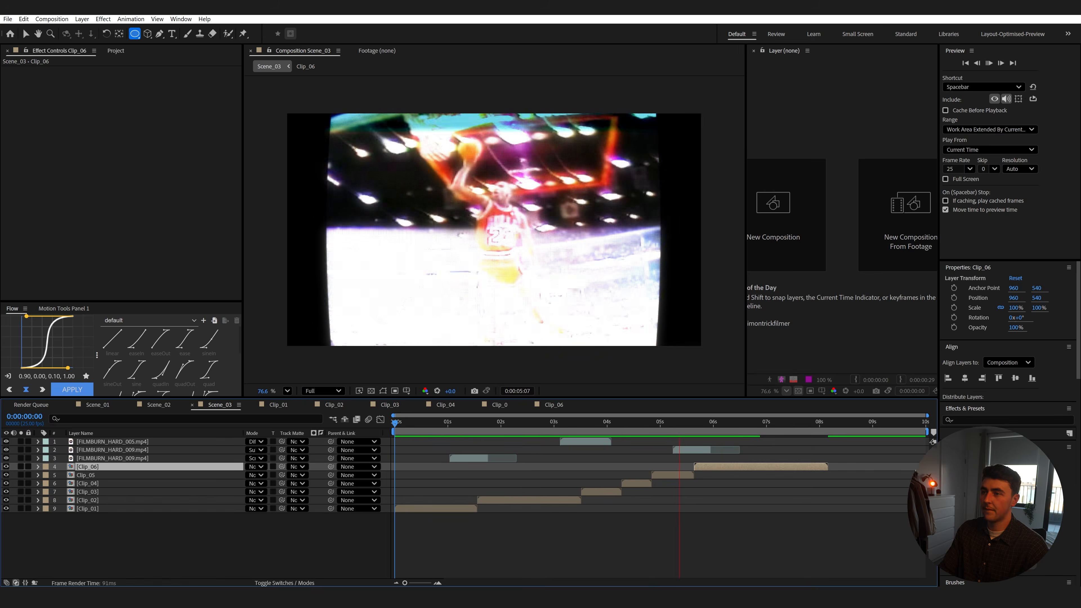
key(space)
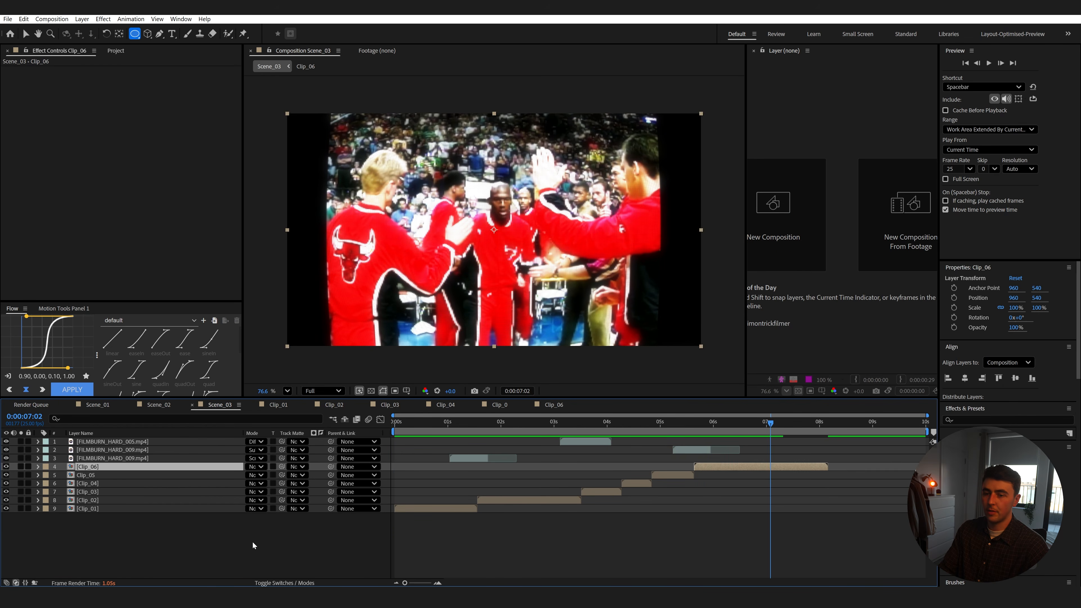
right_click(254, 546)
mouse_move(315, 430)
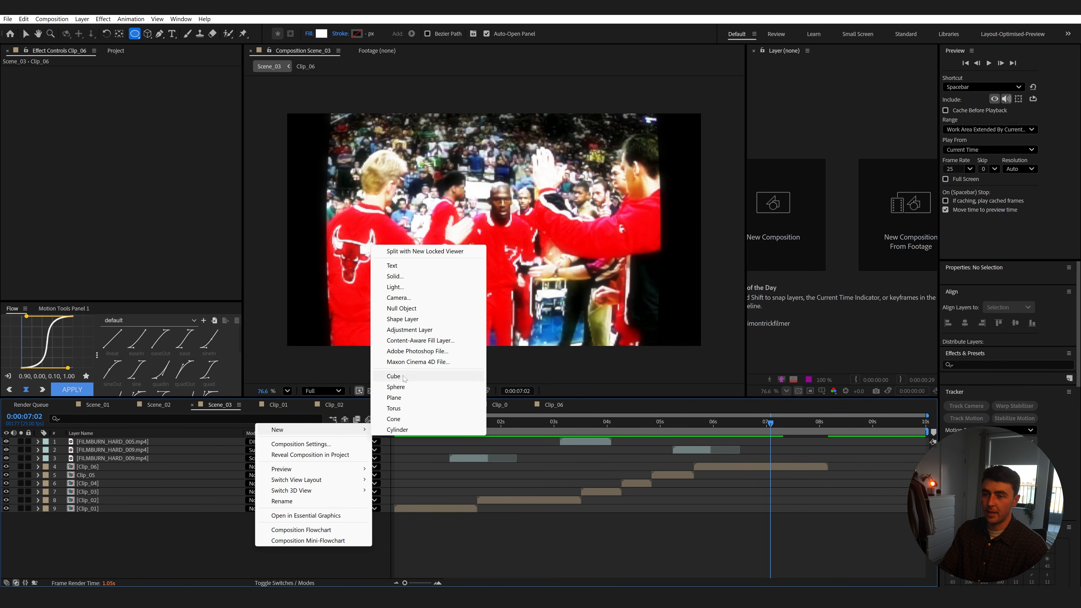
click(410, 329)
key(ctrl+space)
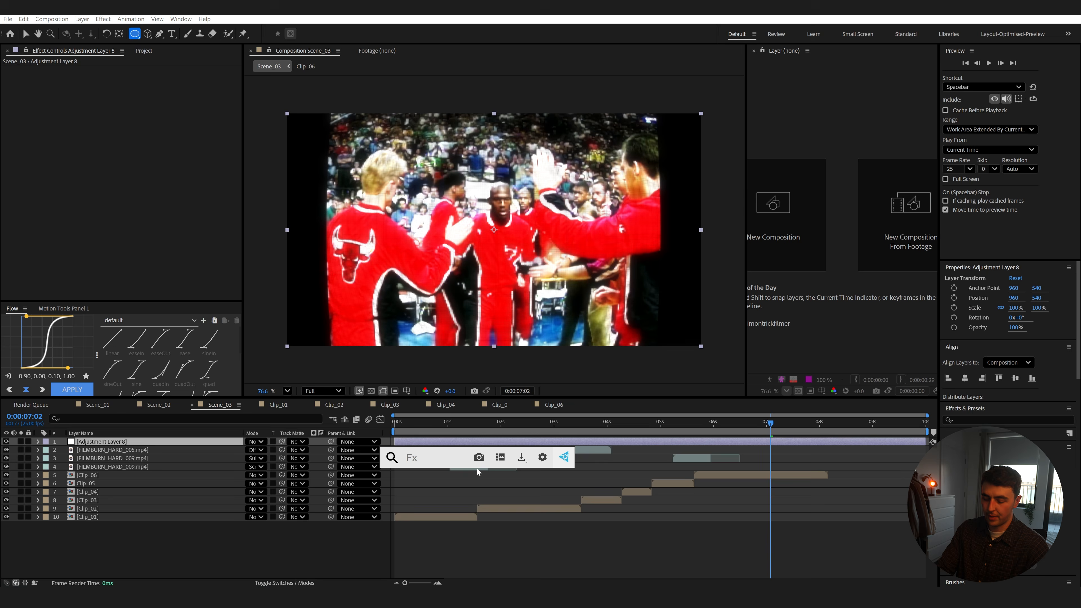
text(fast)
key(Return)
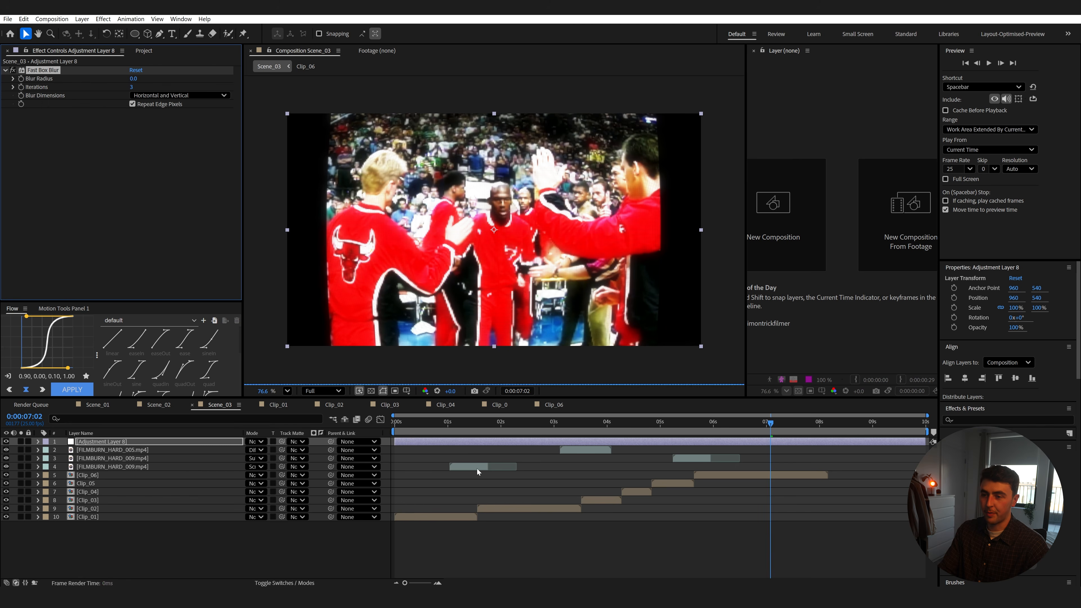
drag(132, 78, 137, 79)
Draw an elliptical mask around the picture on the blur adjustment layer, invert it, feather it 433 pixels and play the scene's opening.
drag(137, 39, 162, 55)
mouse_move(322, 105)
mouse_down()
mouse_move(664, 377)
mouse_move(671, 350)
mouse_up()
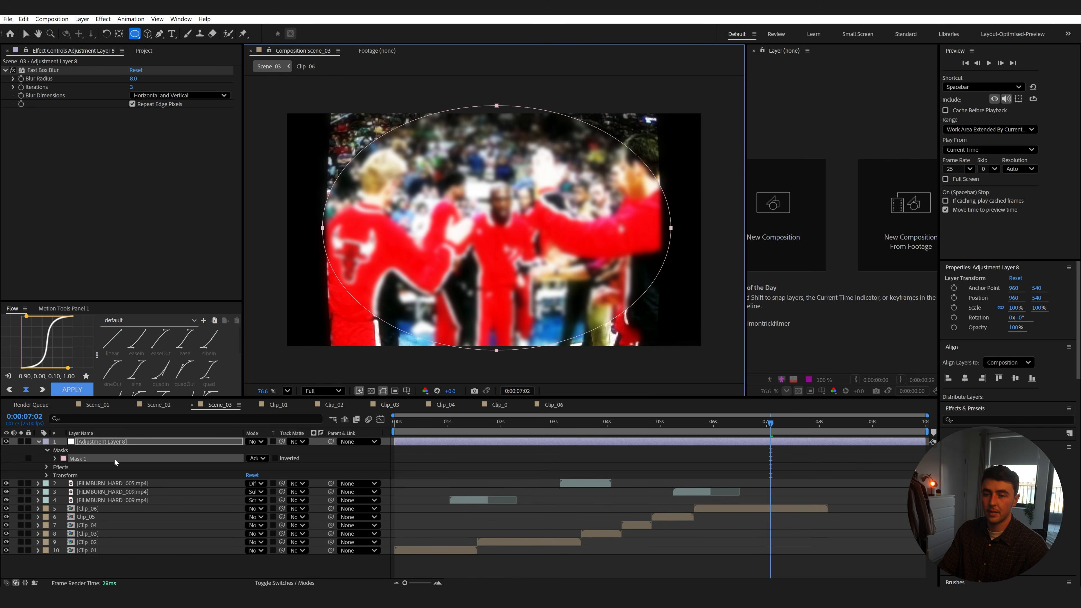
click(276, 458)
click(55, 459)
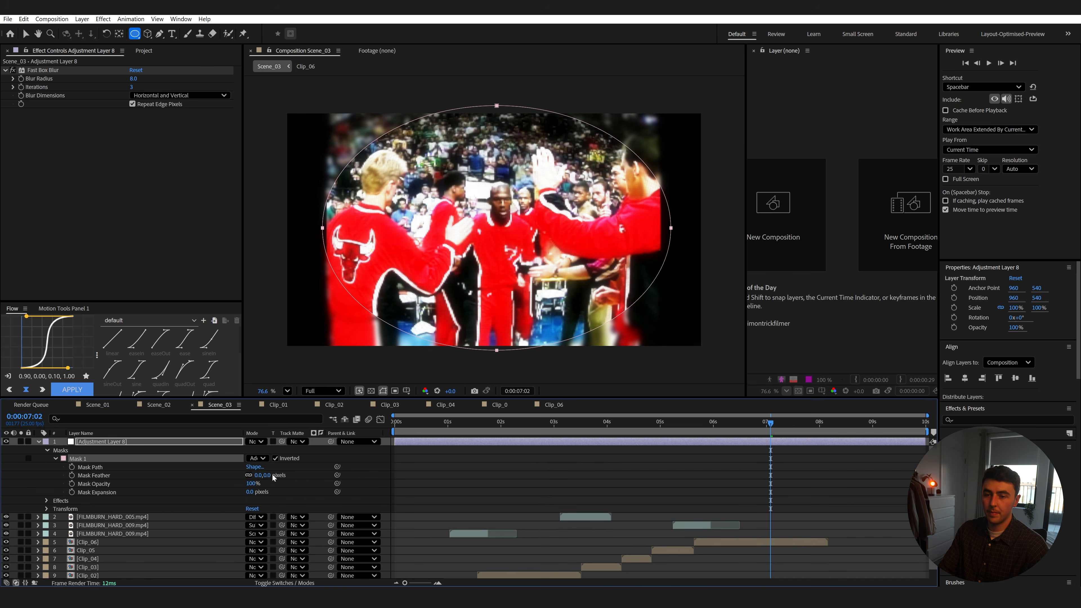
drag(272, 475, 297, 474)
drag(420, 477, 476, 478)
key(Home)
key(space)
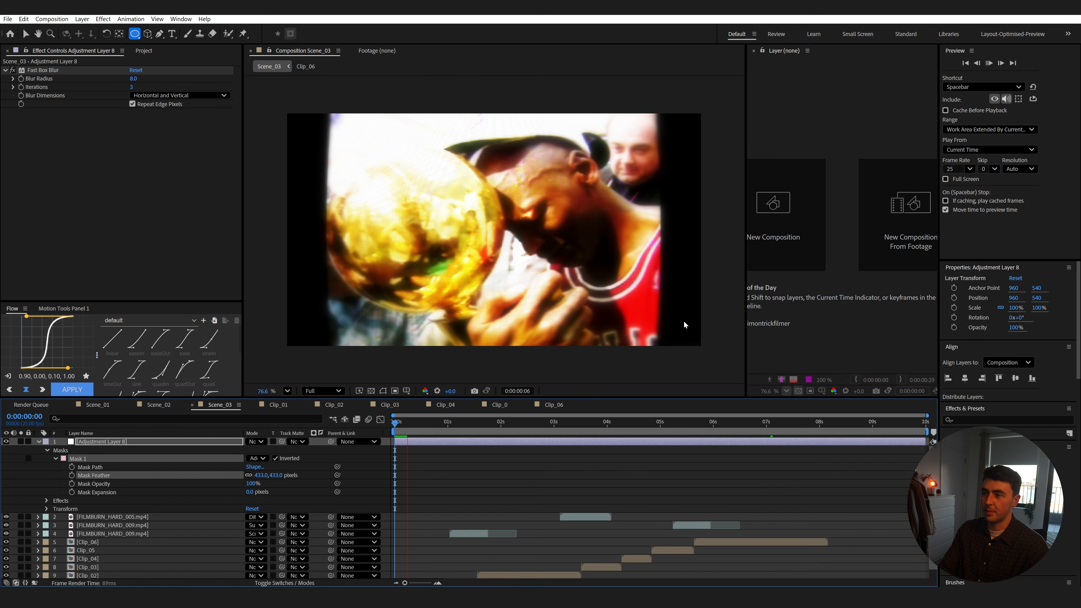
key(space)
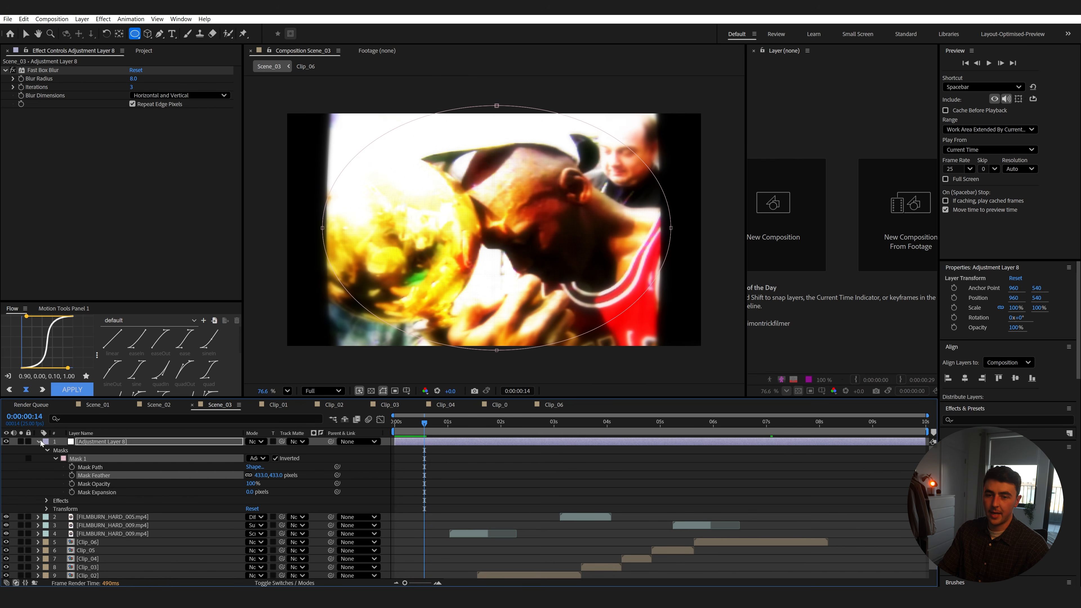
click(38, 441)
Copy the Shake layer from Scene_01 into Scene_03 and extend it to the end of the composition.
click(97, 405)
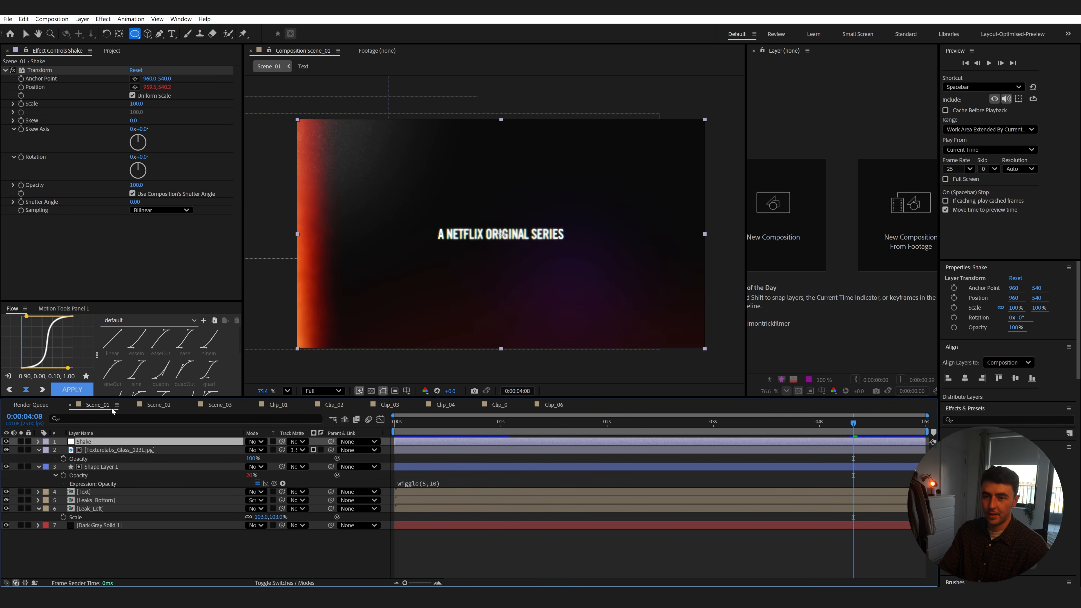
click(200, 407)
key(ctrl+v)
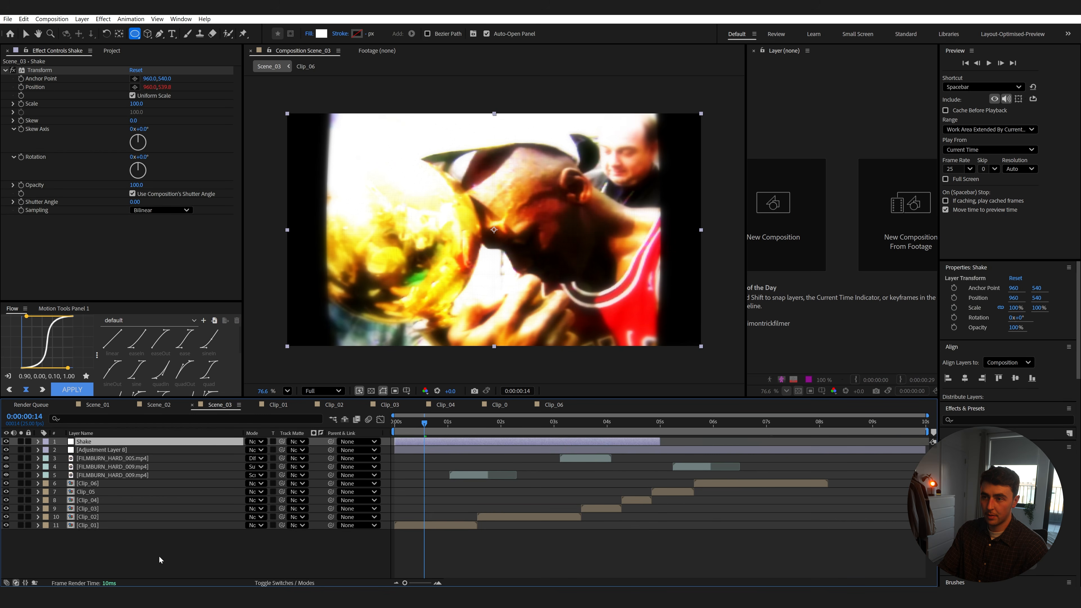
key(space)
drag(659, 441, 905, 448)
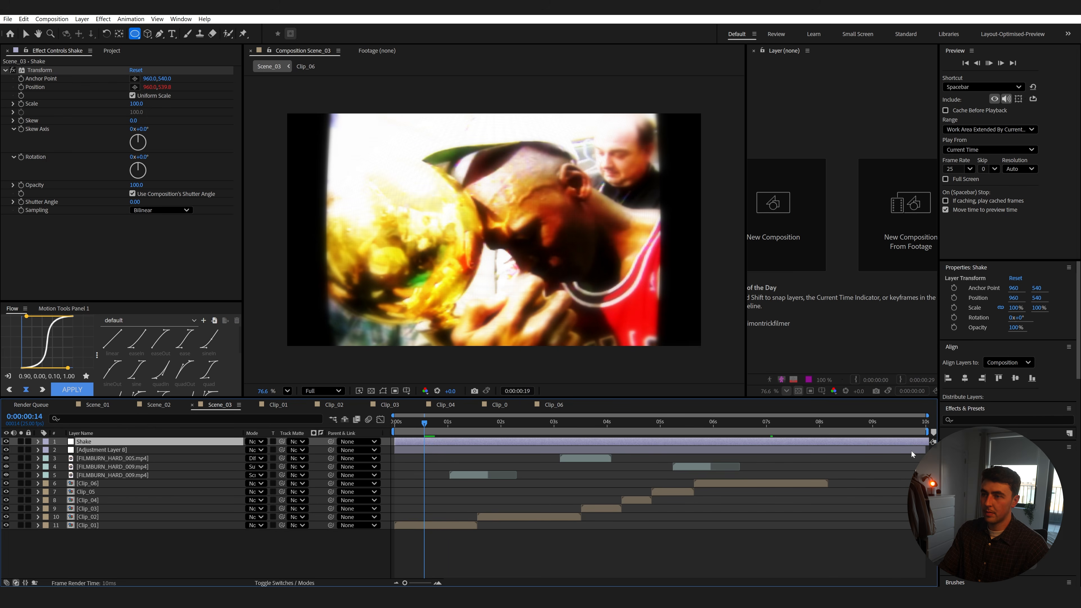
Copy the Flicker and CC Vignette layers from Scene_02 into Scene_03, place them directly beneath Shake and play the result.
click(163, 405)
click(113, 458)
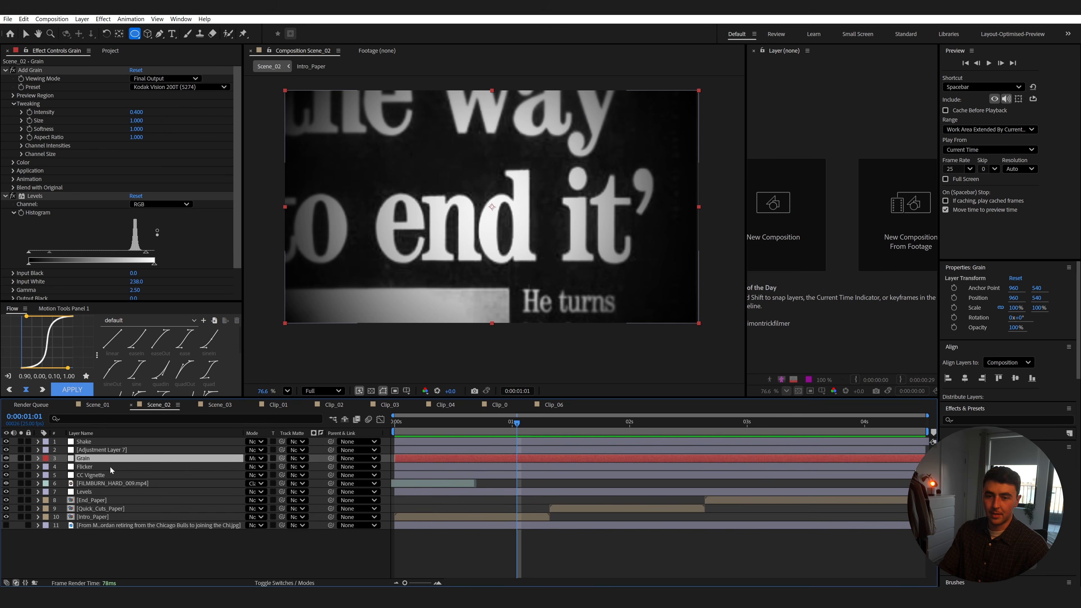
click(110, 467)
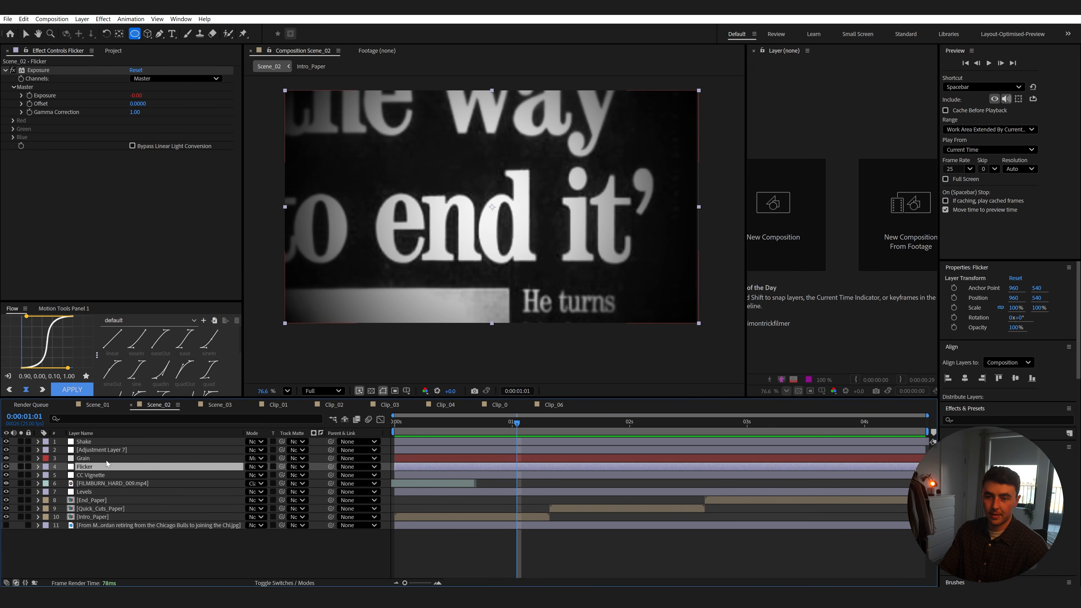
shift+click(107, 474)
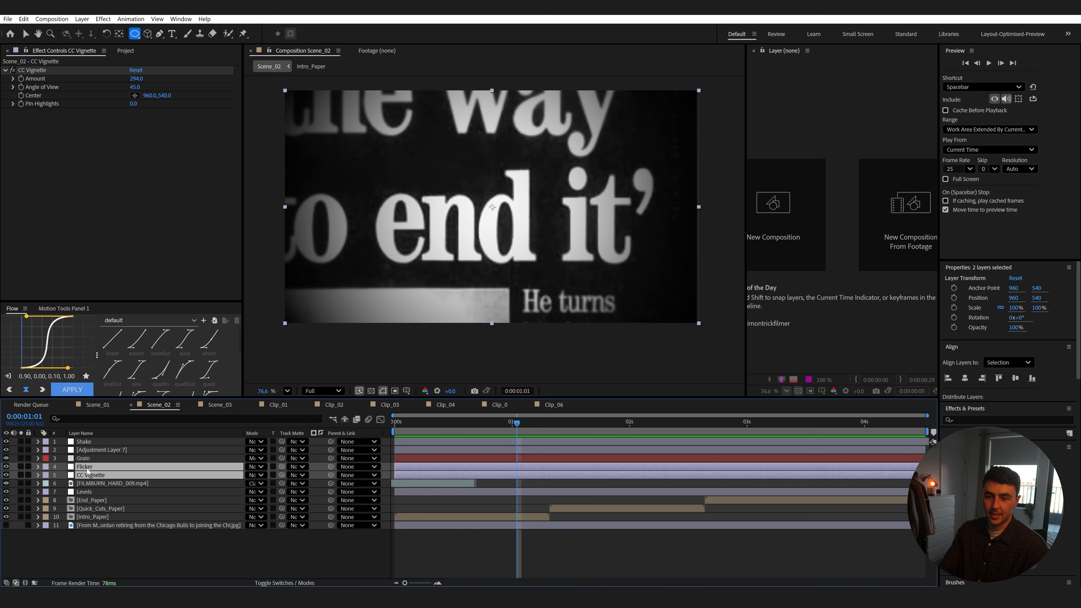
click(224, 405)
key(ctrl+v)
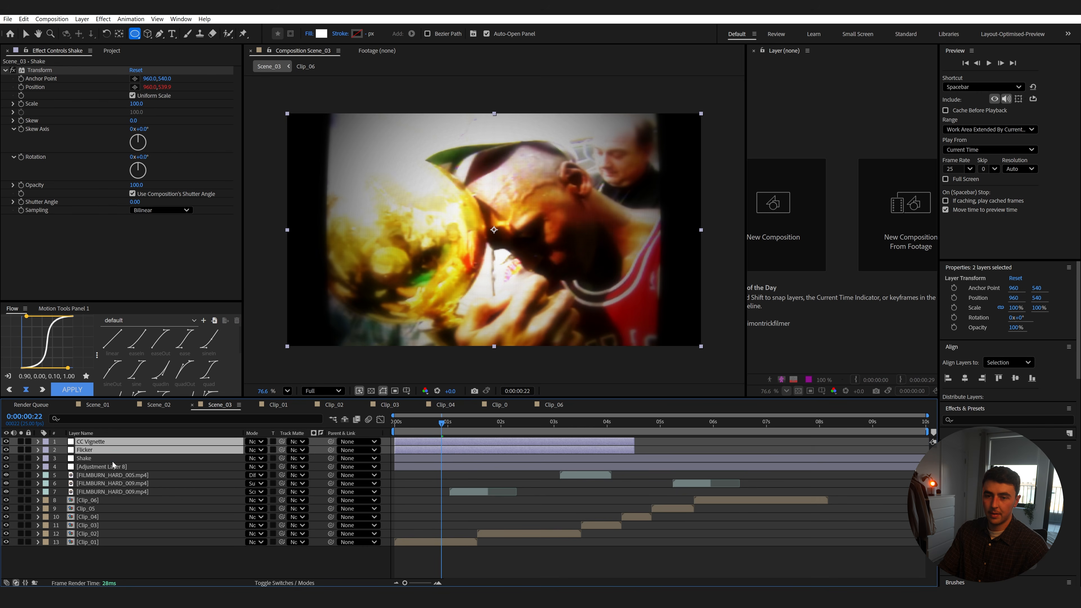
drag(113, 465, 113, 463)
key(space)
Set the CC Vignette layer's opacity to 50% in Scene_03, play the scene and return to its start.
click(430, 458)
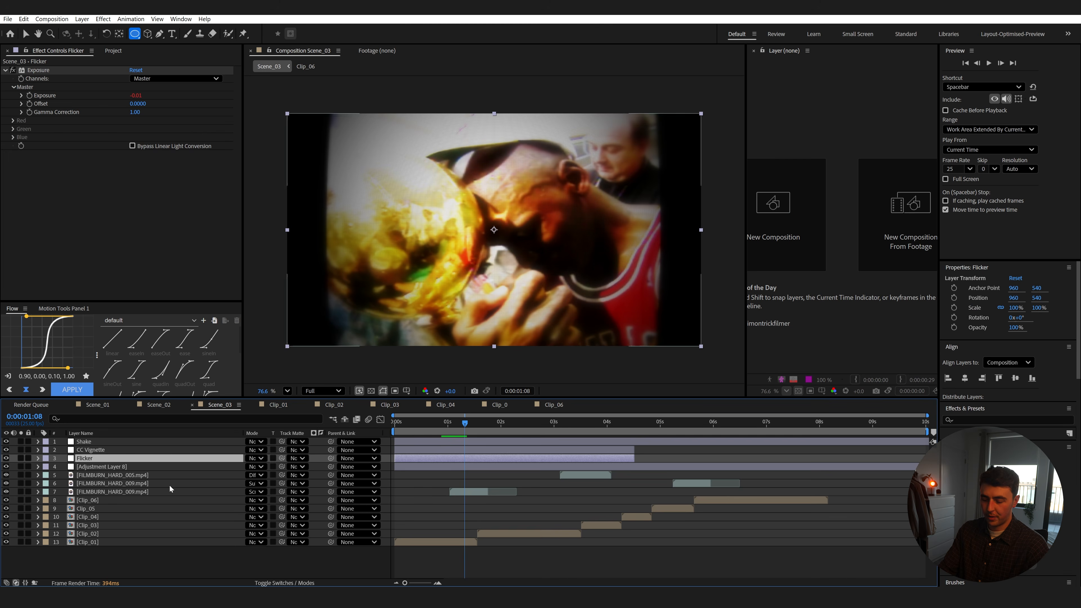
key(t)
click(170, 450)
key(t)
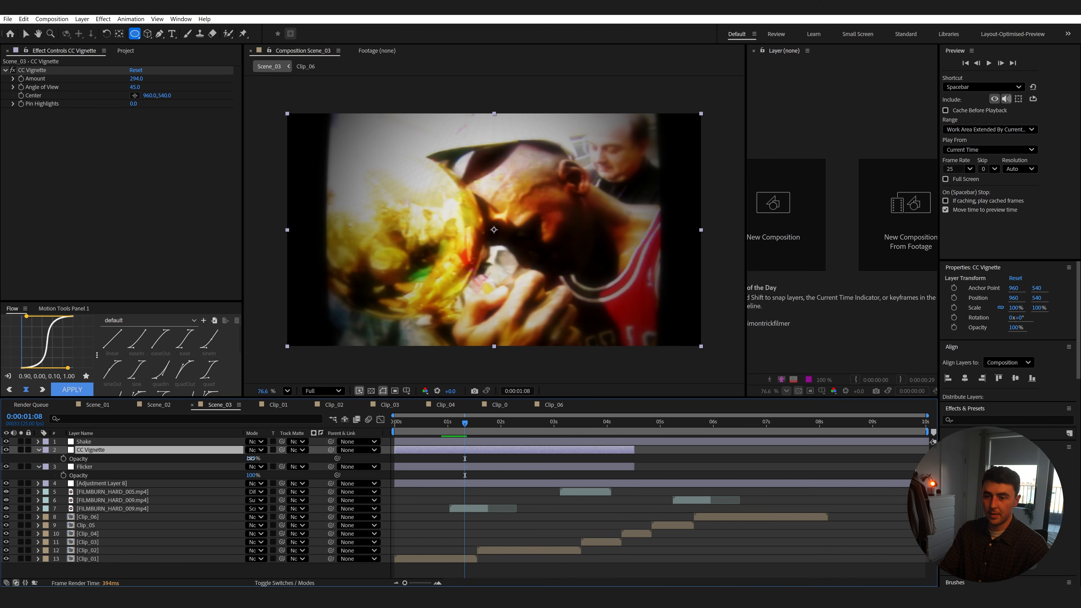
drag(251, 458, 222, 458)
key(space)
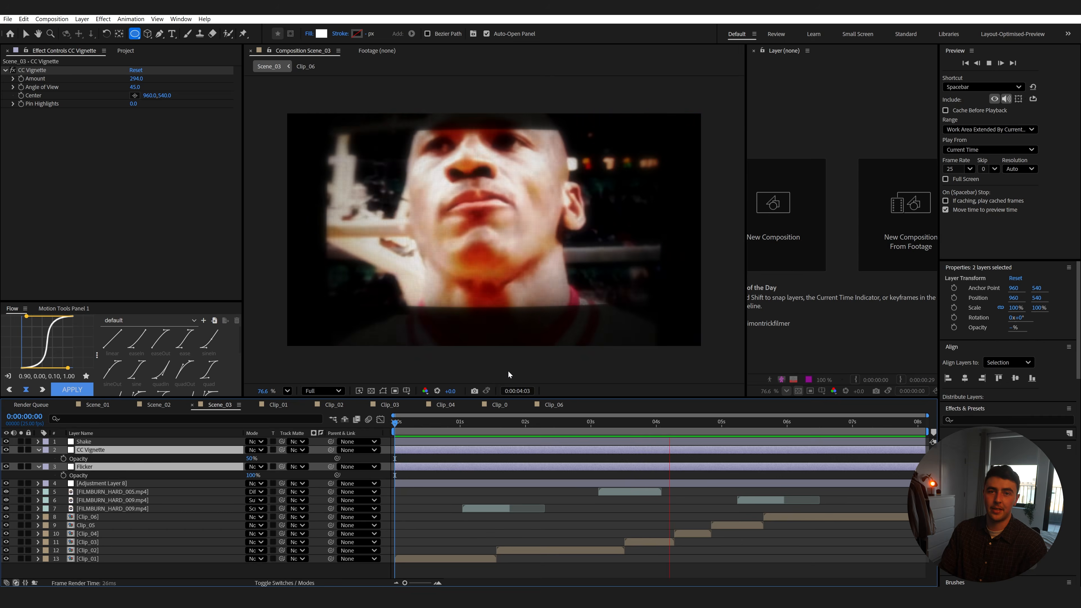
key(space)
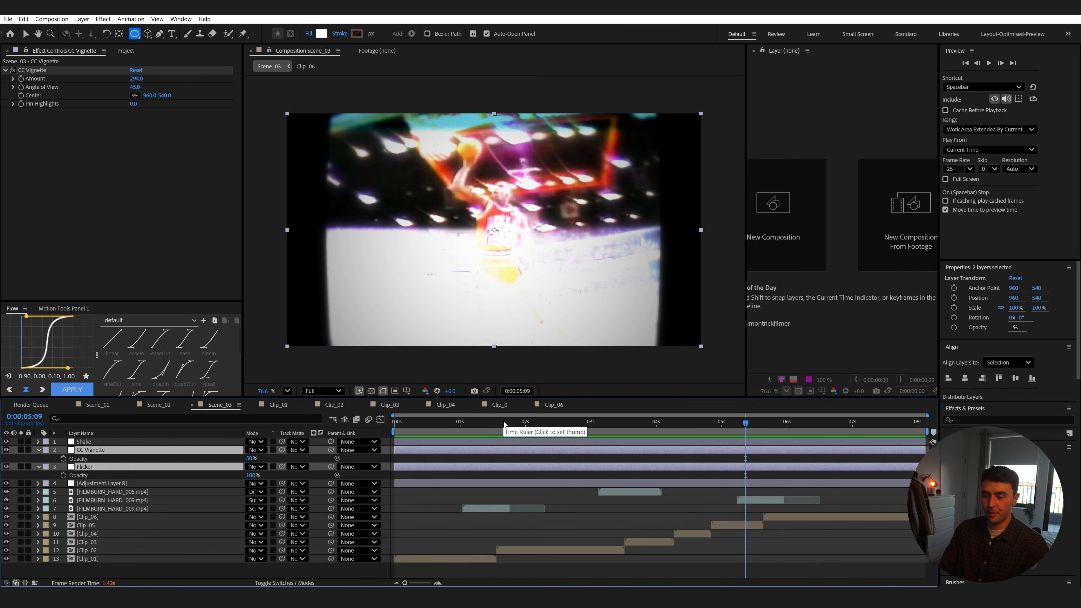
key(Home)
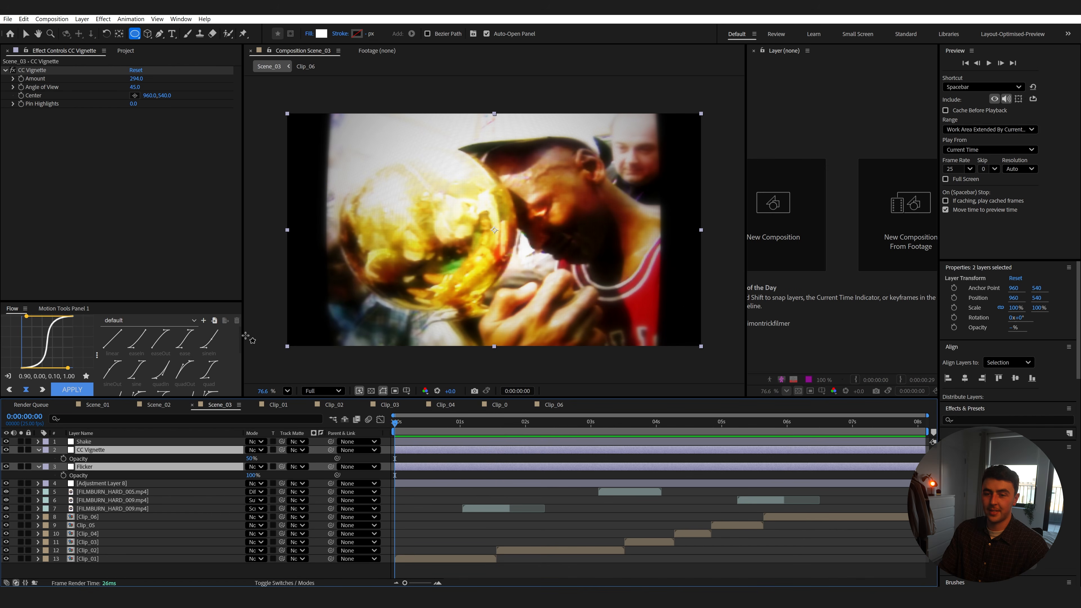
Add Scene_03 to the render queue, check its H.264 output settings, save the output as Scene_03.mp4 and start rendering.
click(7, 20)
mouse_move(43, 178)
click(204, 187)
click(133, 464)
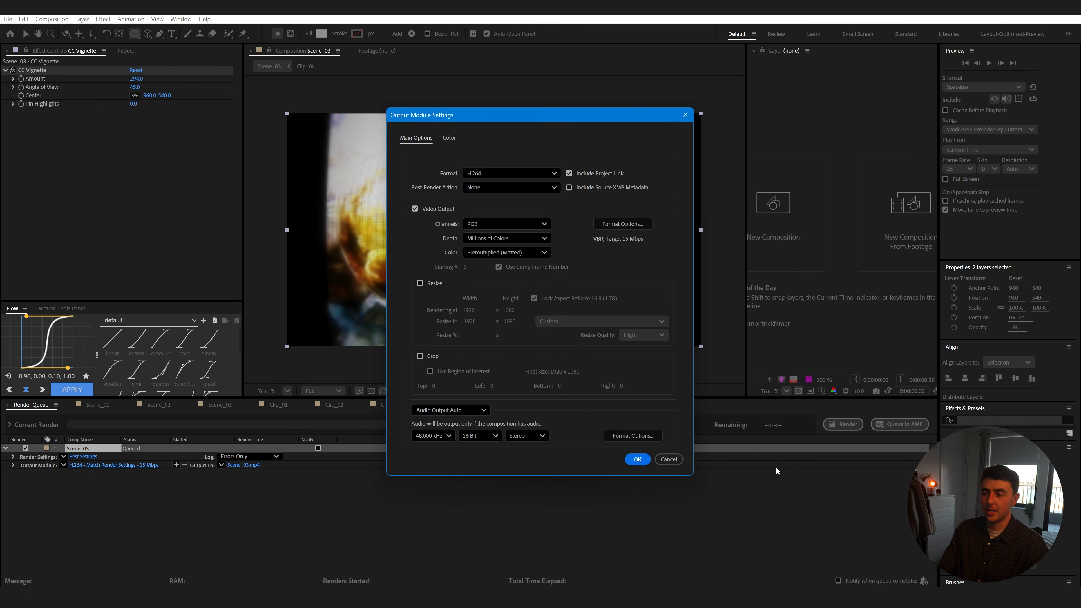
click(669, 460)
click(243, 465)
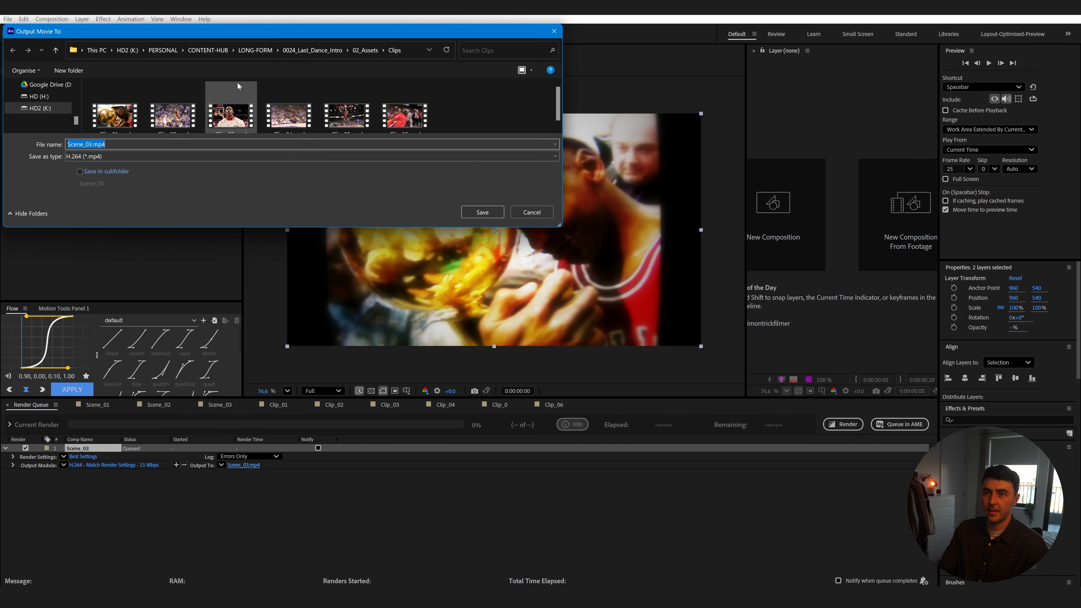
click(483, 212)
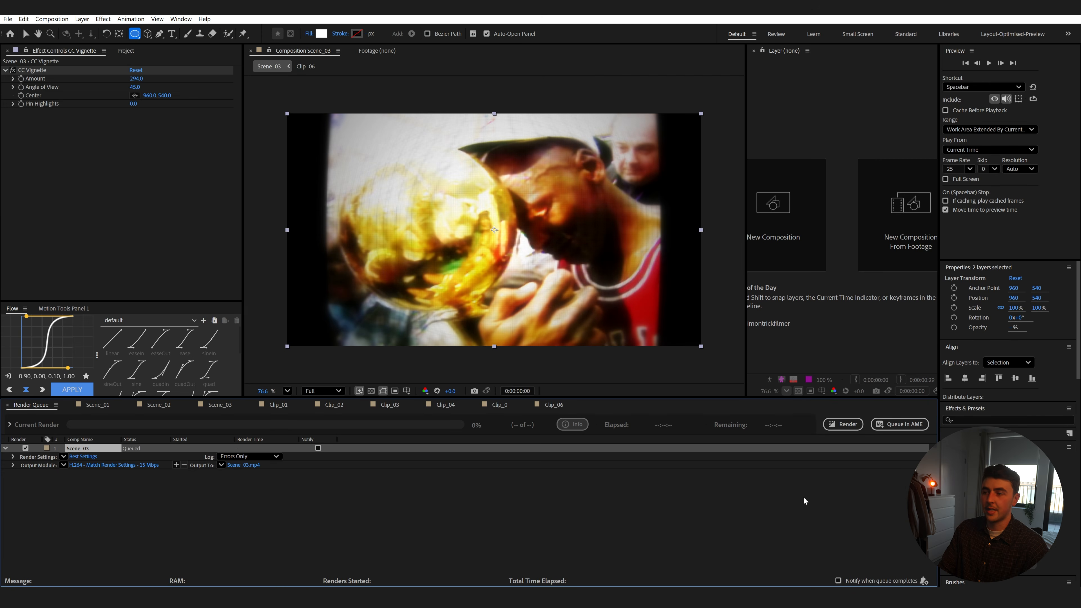
click(849, 429)
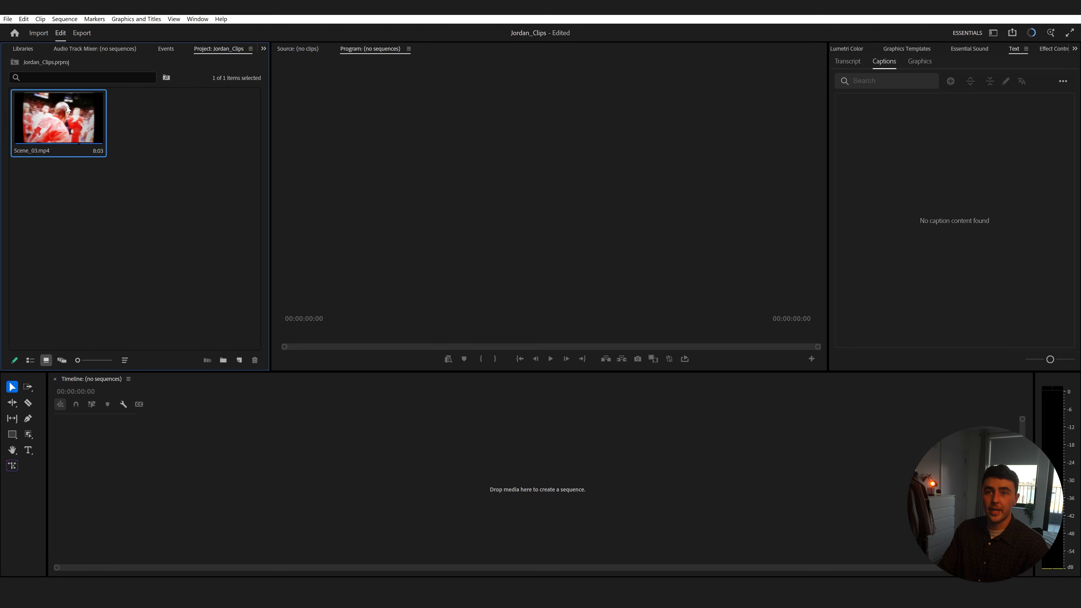
In Premiere Pro, create a sequence from Scene_03.mp4 and place the Game-Winner clip's audio on track A1 at 00:00:01:16.
right_click(72, 110)
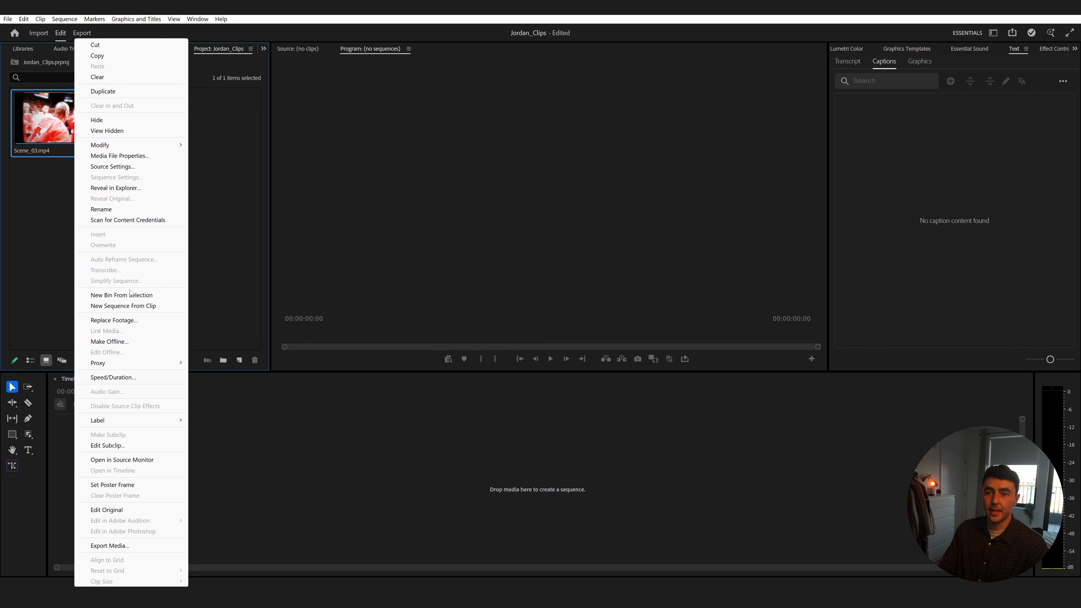
click(127, 305)
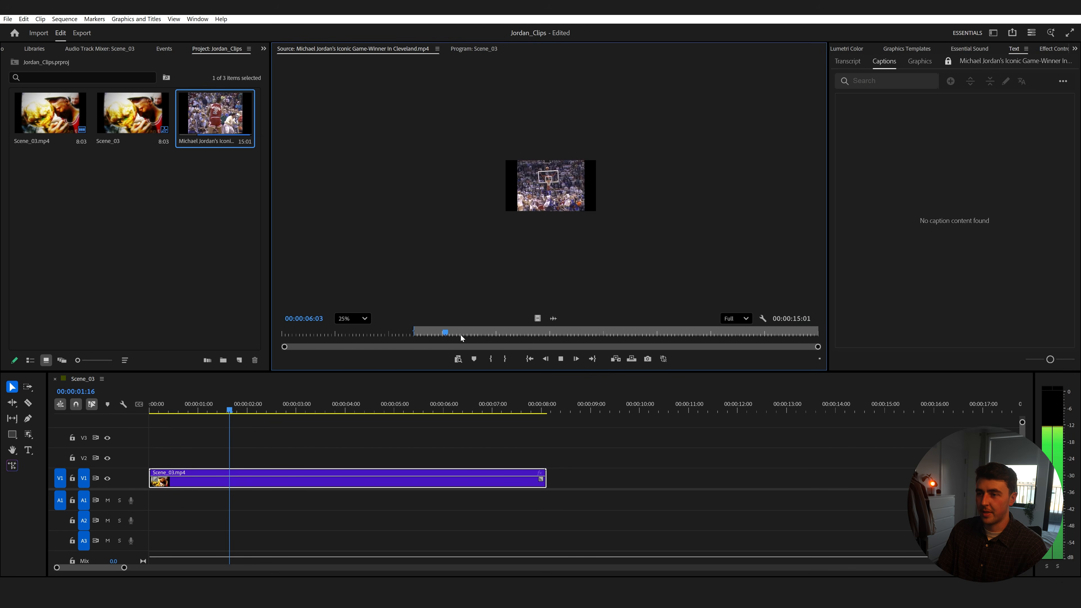
drag(553, 319, 233, 497)
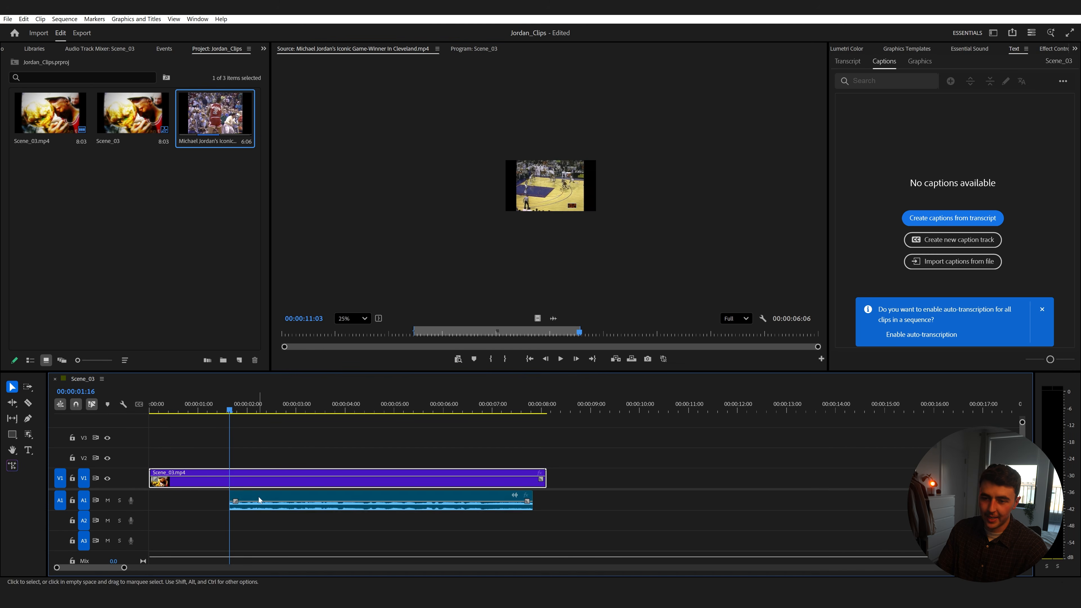
Move the game-winner audio on A1 to the start of the Scene_03 sequence and play it against the picture.
click(259, 500)
click(484, 49)
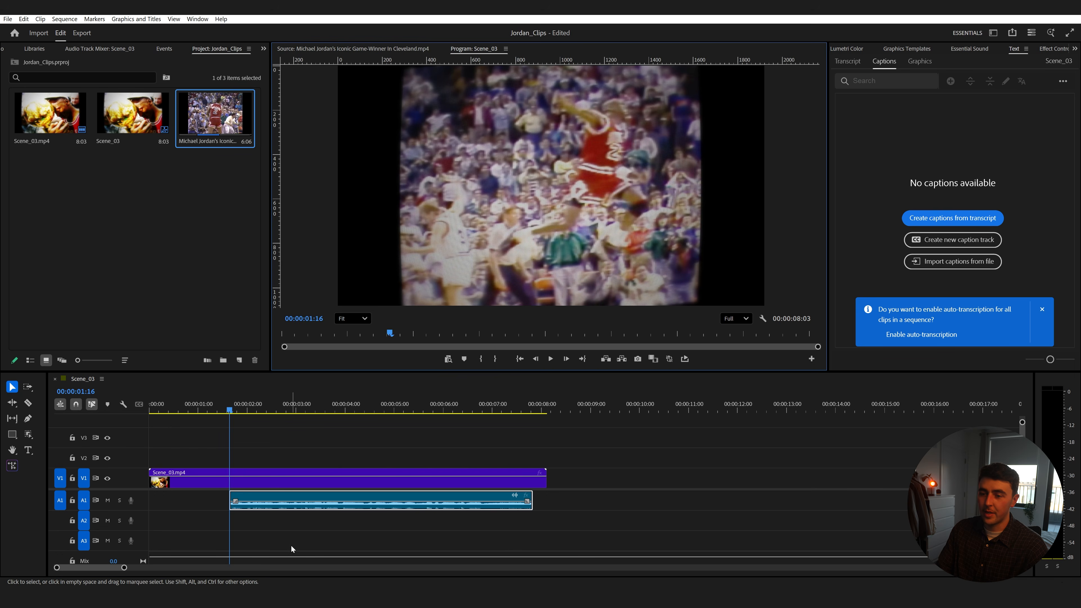
drag(233, 503, 177, 503)
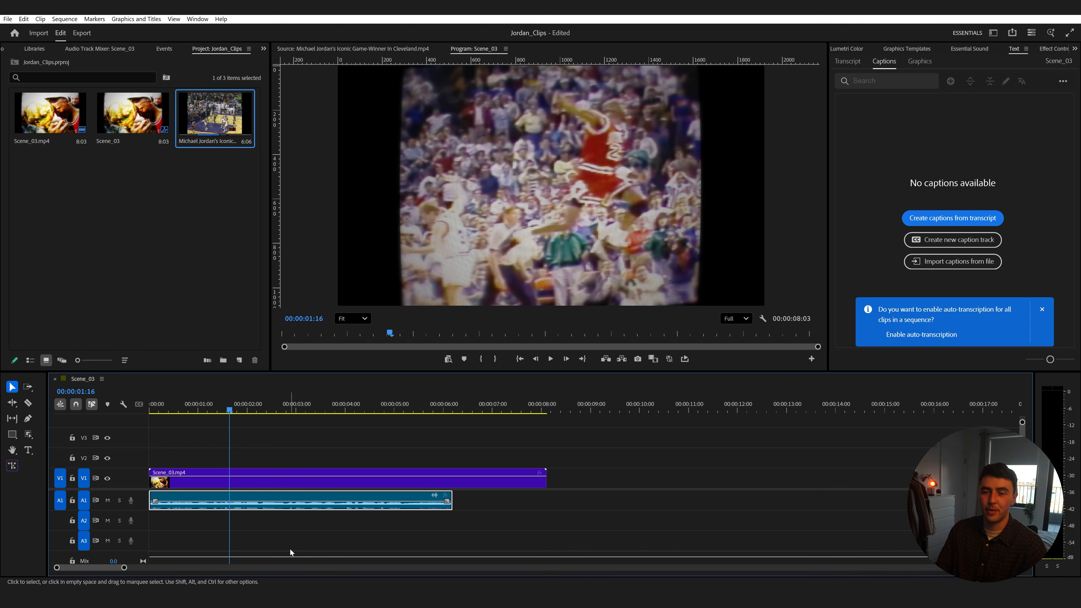
key(Home)
key(space)
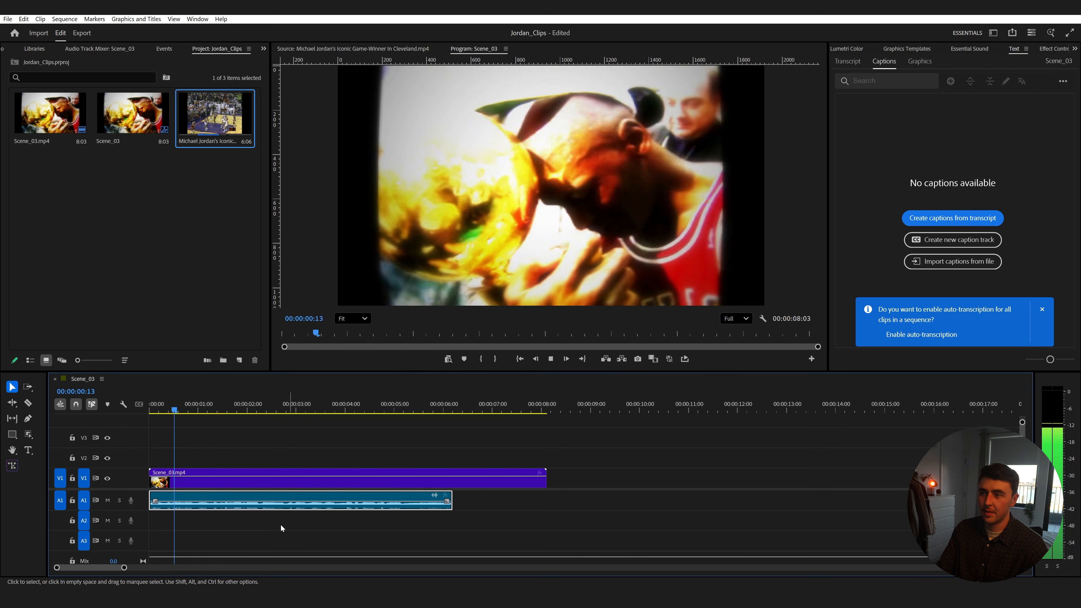
Split the game-winner audio at 00:00:03:22, delete the part after the cut and shift the remaining piece to start at about 00:00:01:16.
key(c)
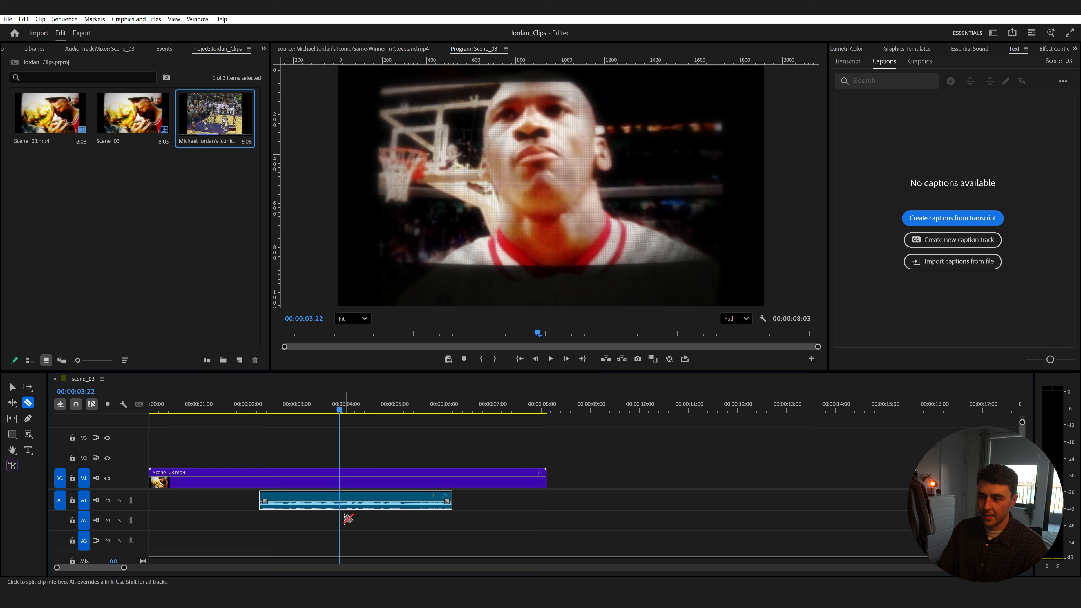
click(343, 502)
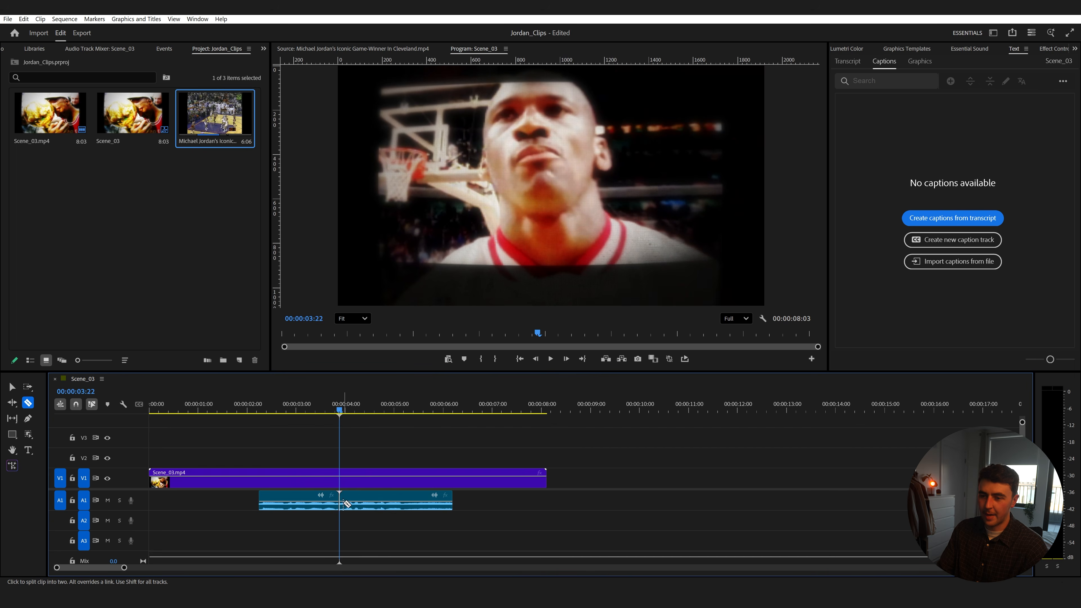
key(Delete)
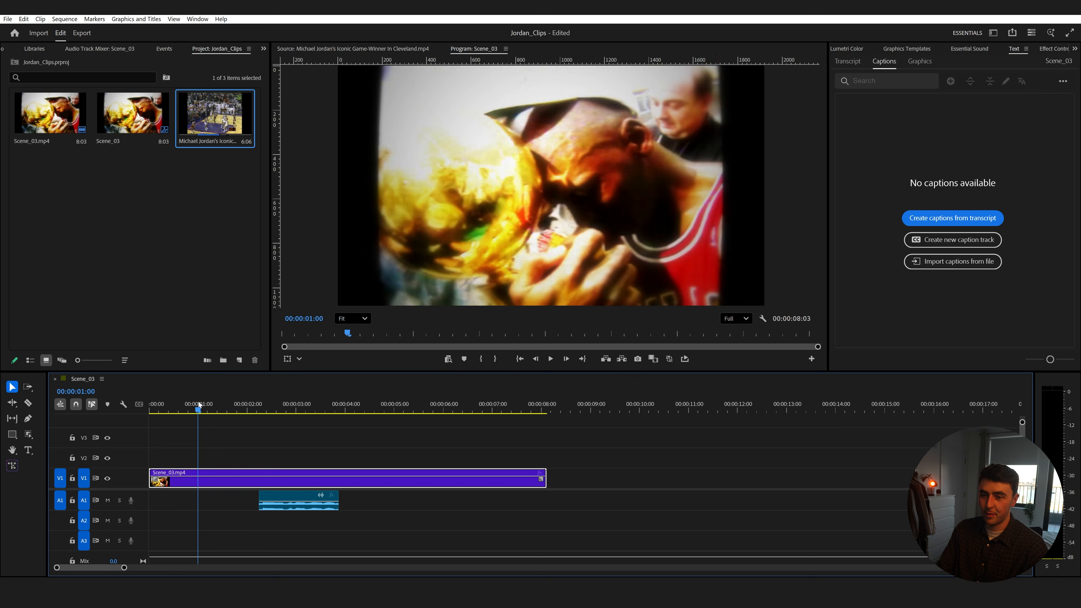
drag(197, 413, 247, 414)
drag(298, 504, 266, 511)
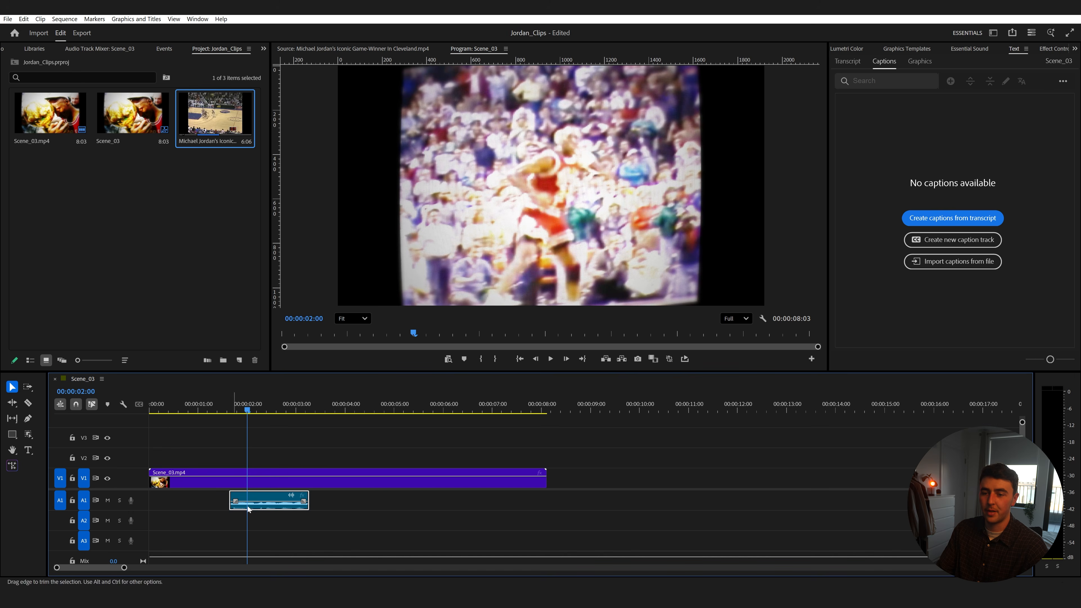
Add a Studio Reverb track effect to the Audio 1 track of Scene_03 and set its decay to 10000 ms.
click(264, 49)
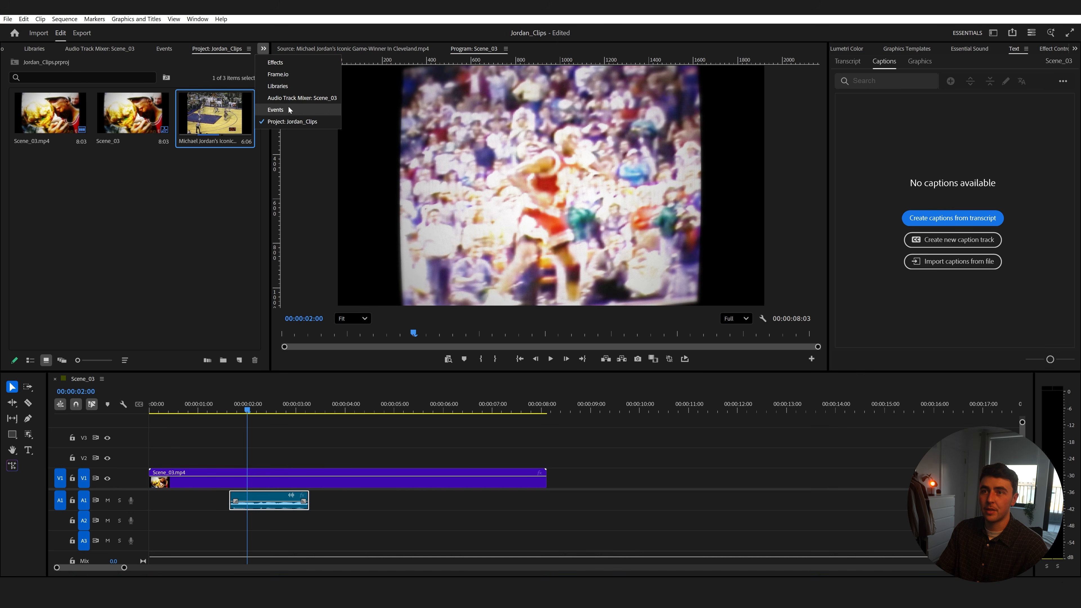
click(283, 99)
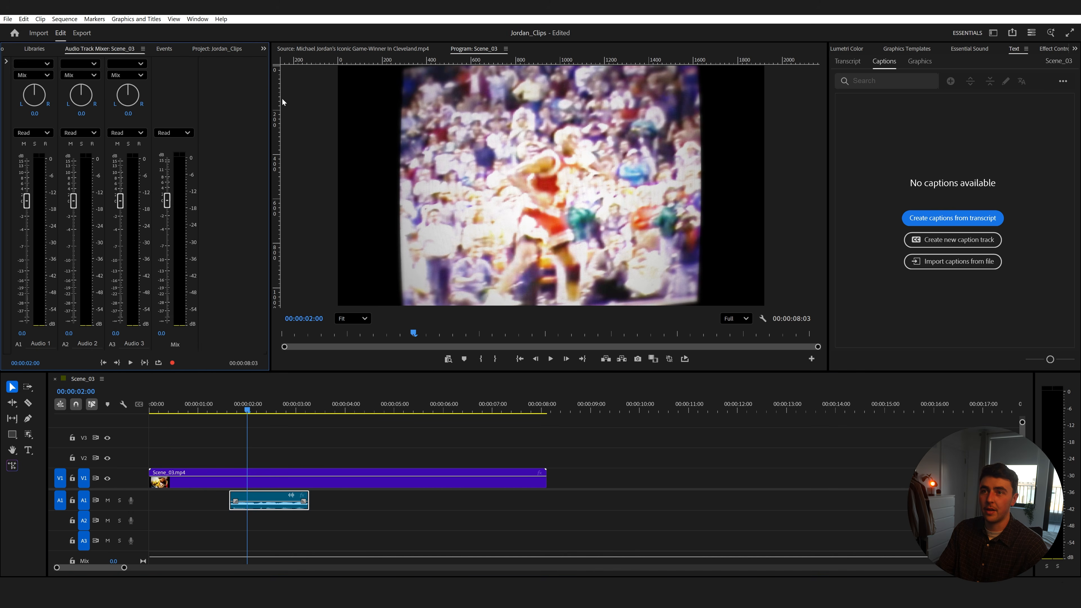
click(6, 63)
click(49, 63)
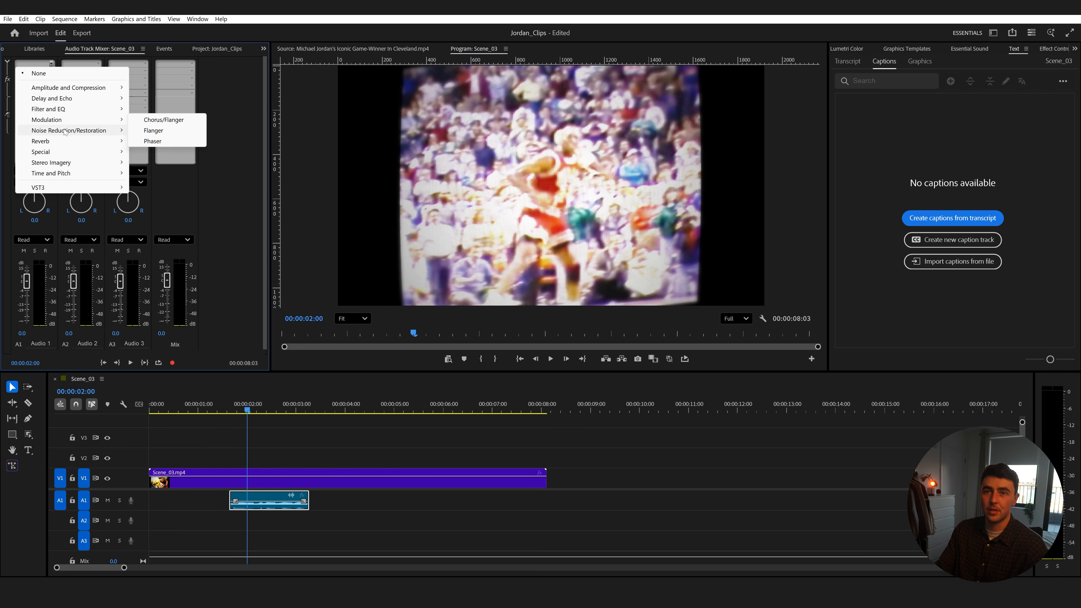
mouse_move(61, 146)
click(162, 151)
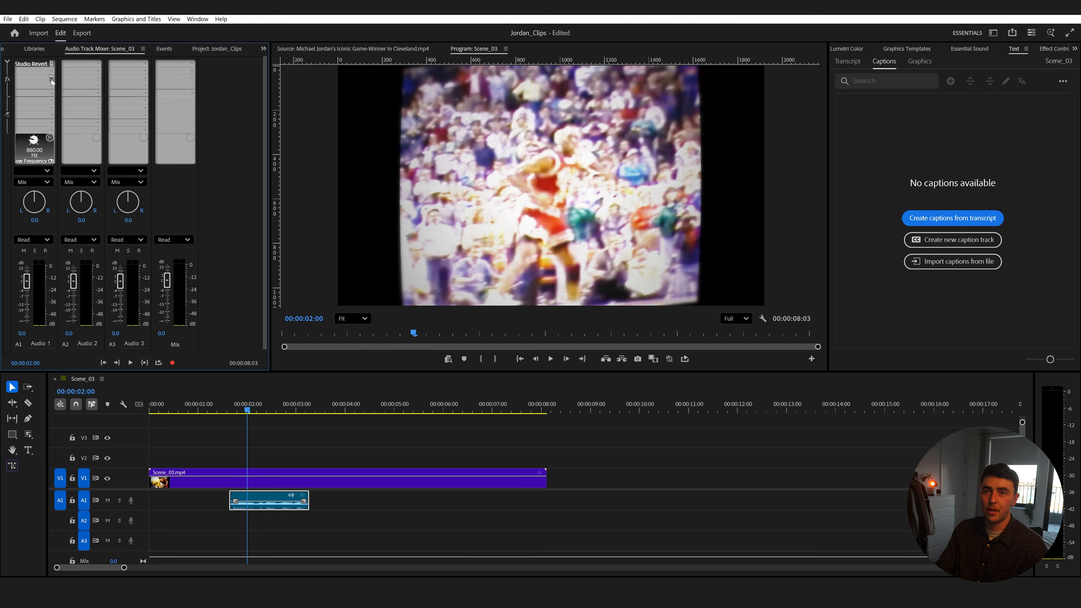
double_click(37, 64)
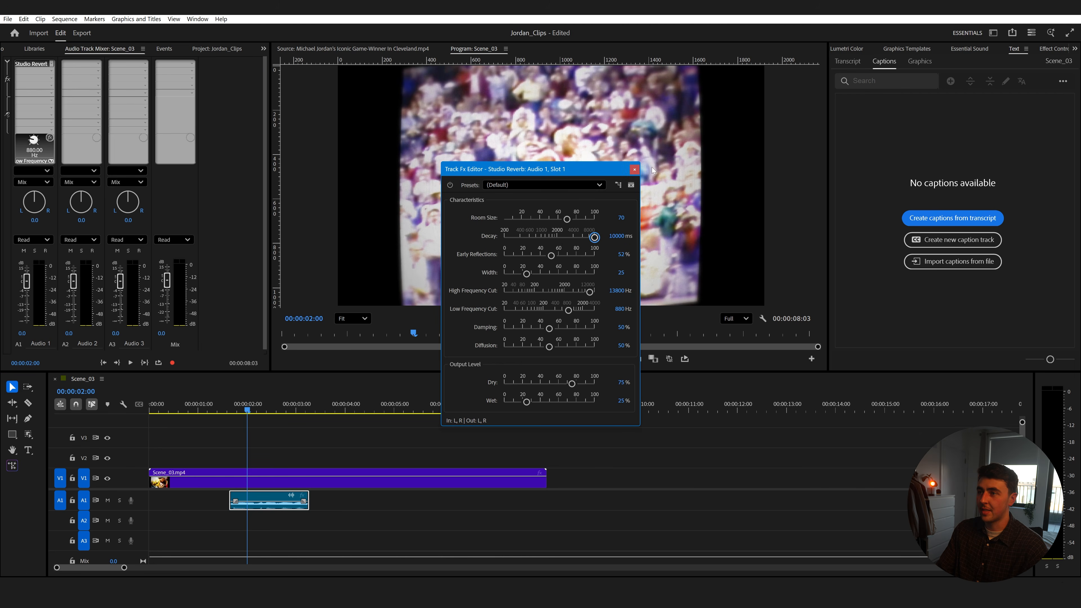
click(634, 169)
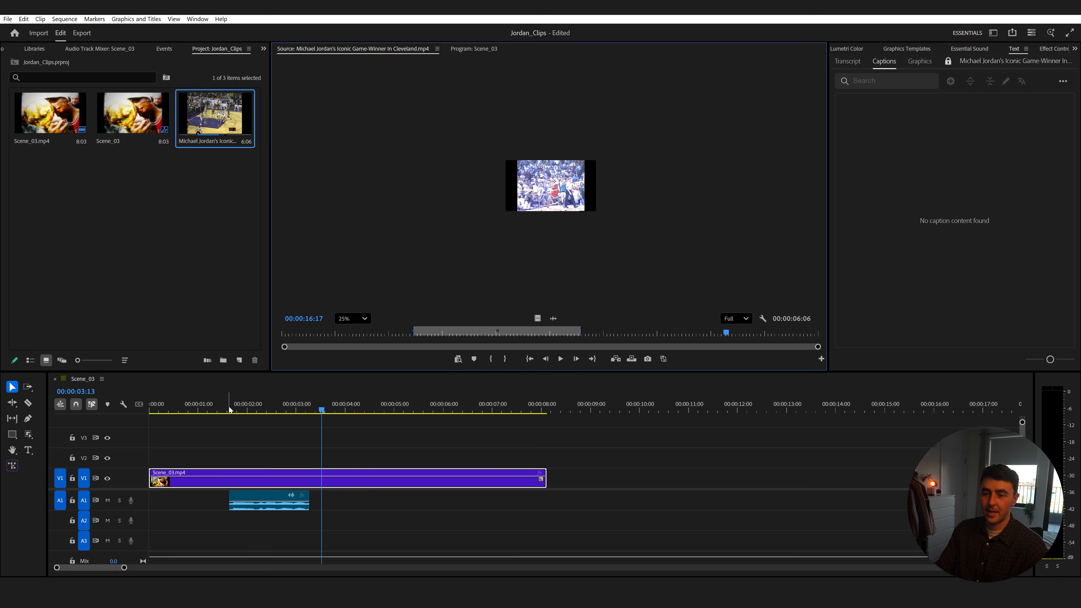
Return the playhead in the Scene_03 sequence to 00:00:02:03, within the game-winner audio.
click(254, 408)
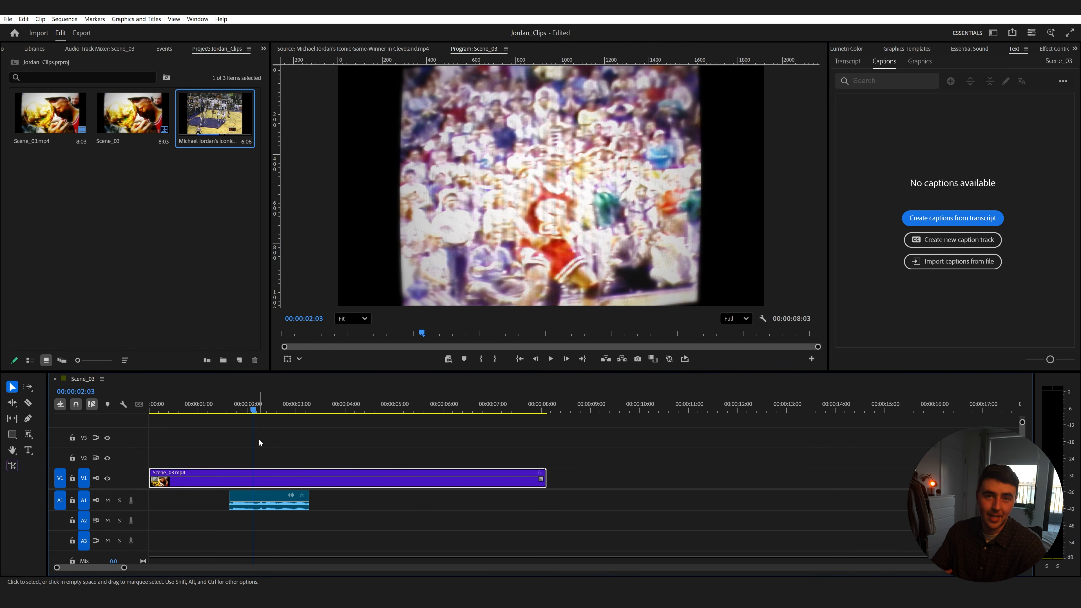